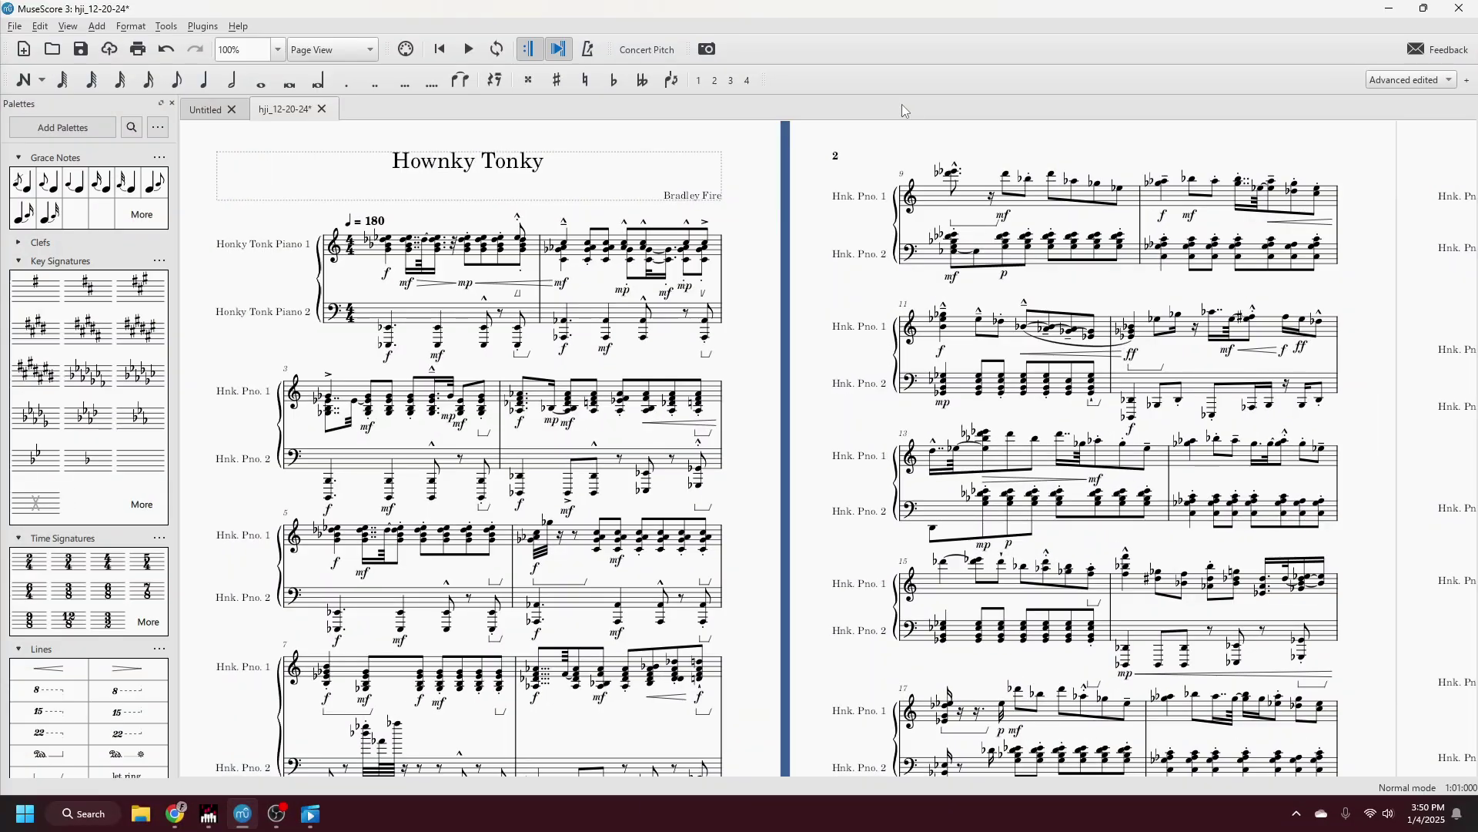
Play the score from its first note, then open musescore.org's Download page from the results
key(ctrl+Home)
click(470, 51)
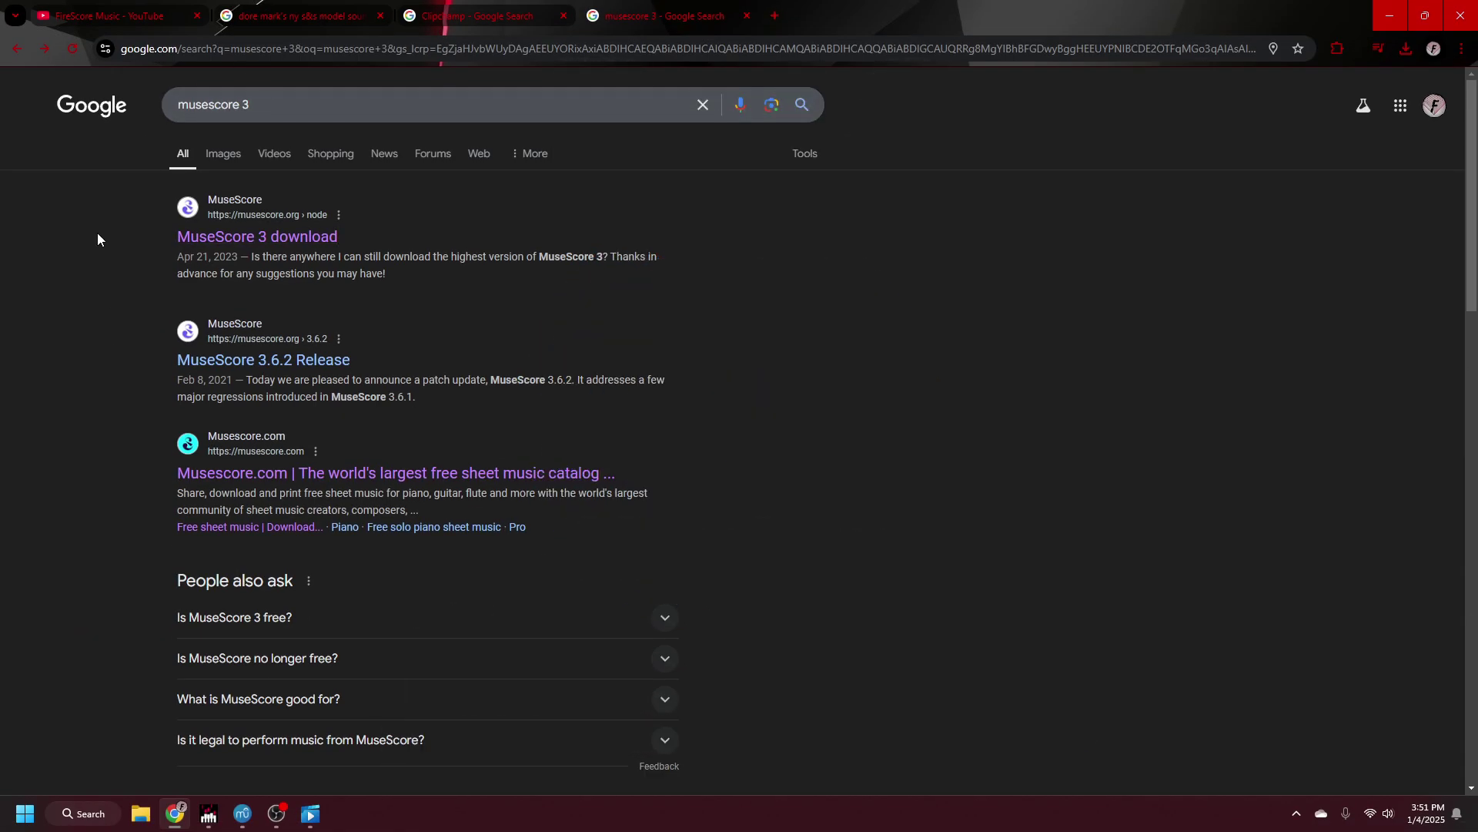
scroll(85, 452, down, 6)
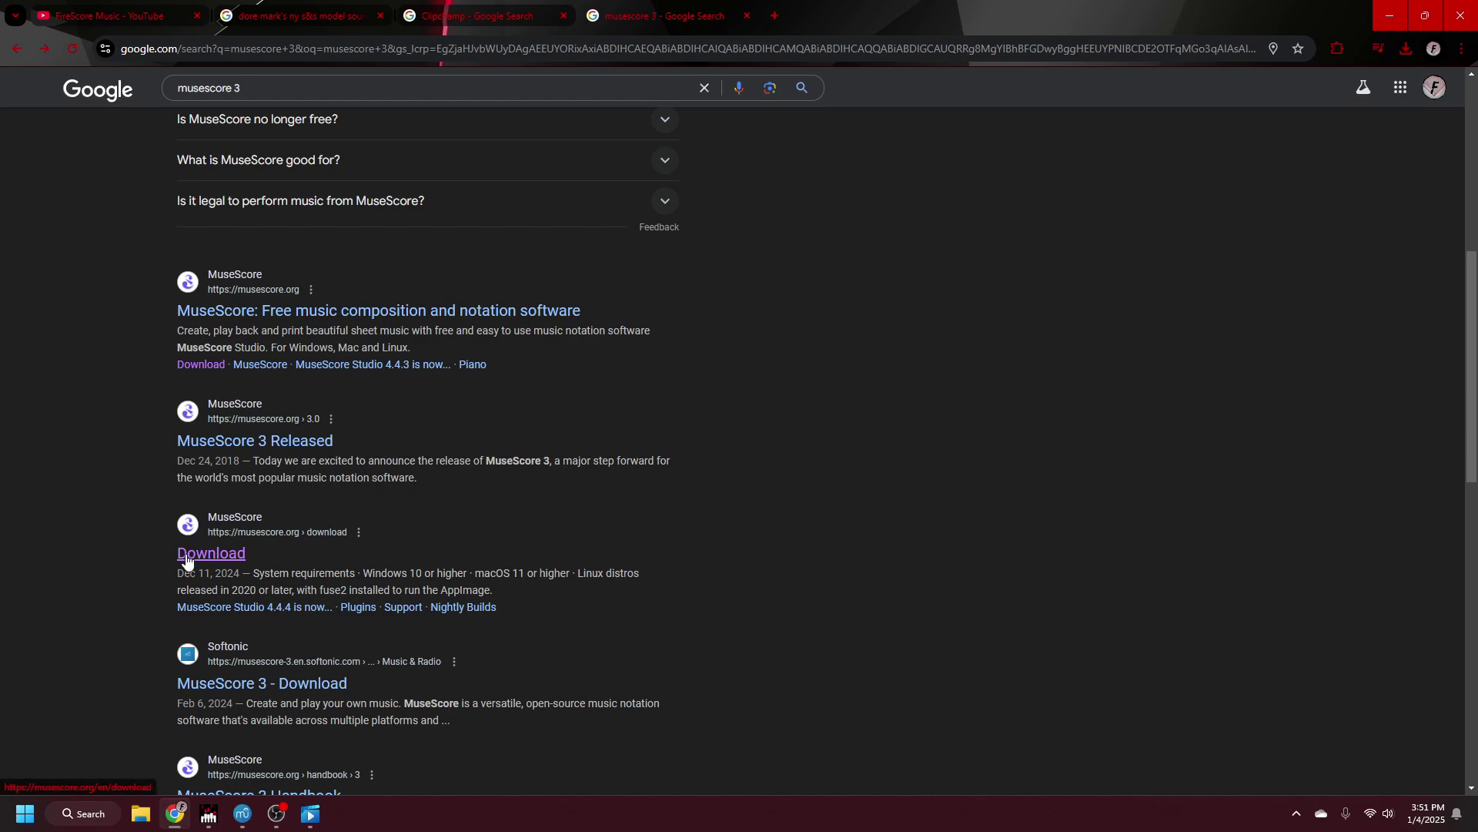
click(186, 557)
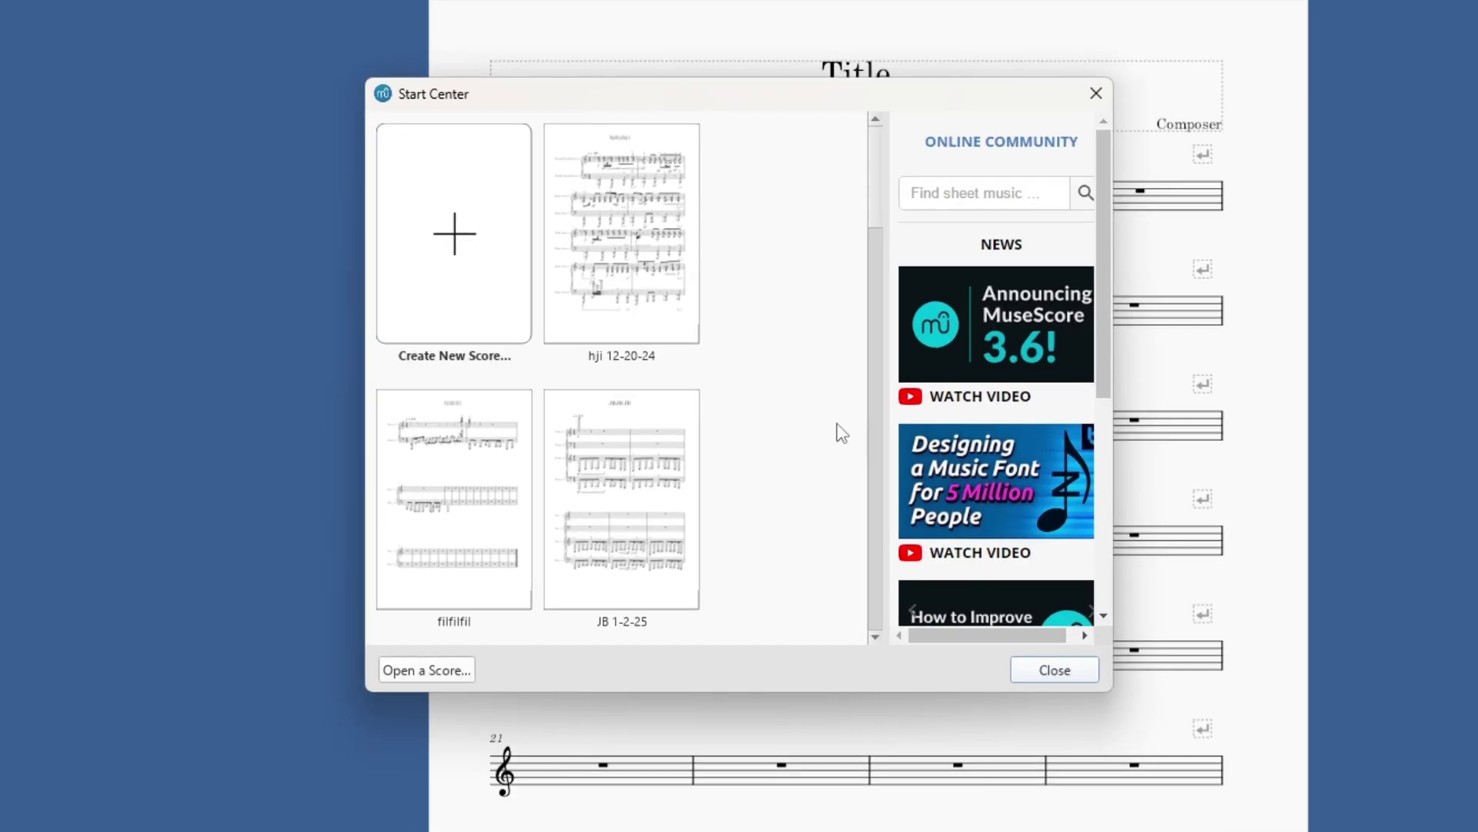
Start a new score titled TGYUHJKL with subtitle Tutorial and a composer entered
click(430, 209)
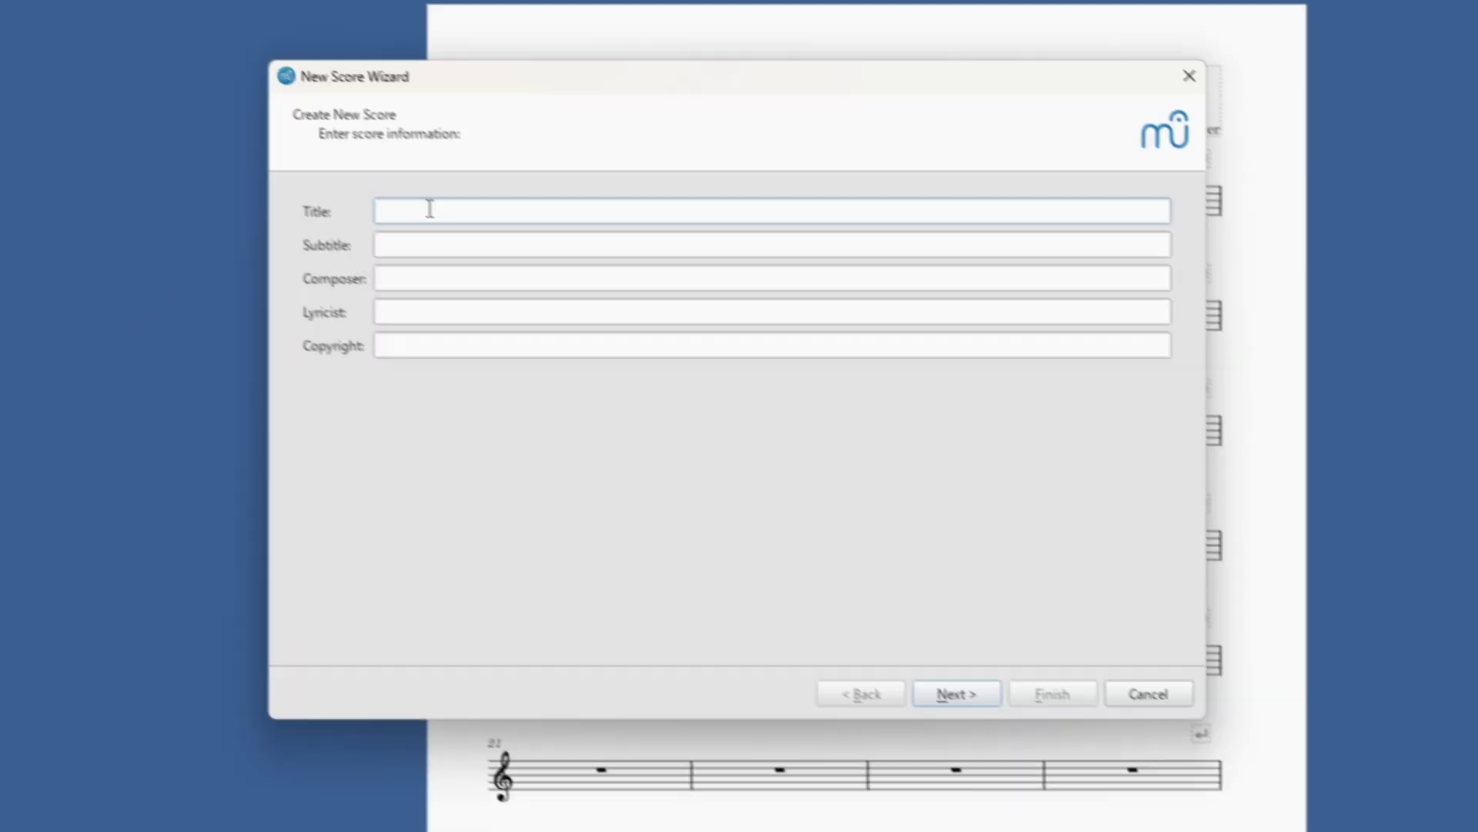
text(TGYUHJKL)
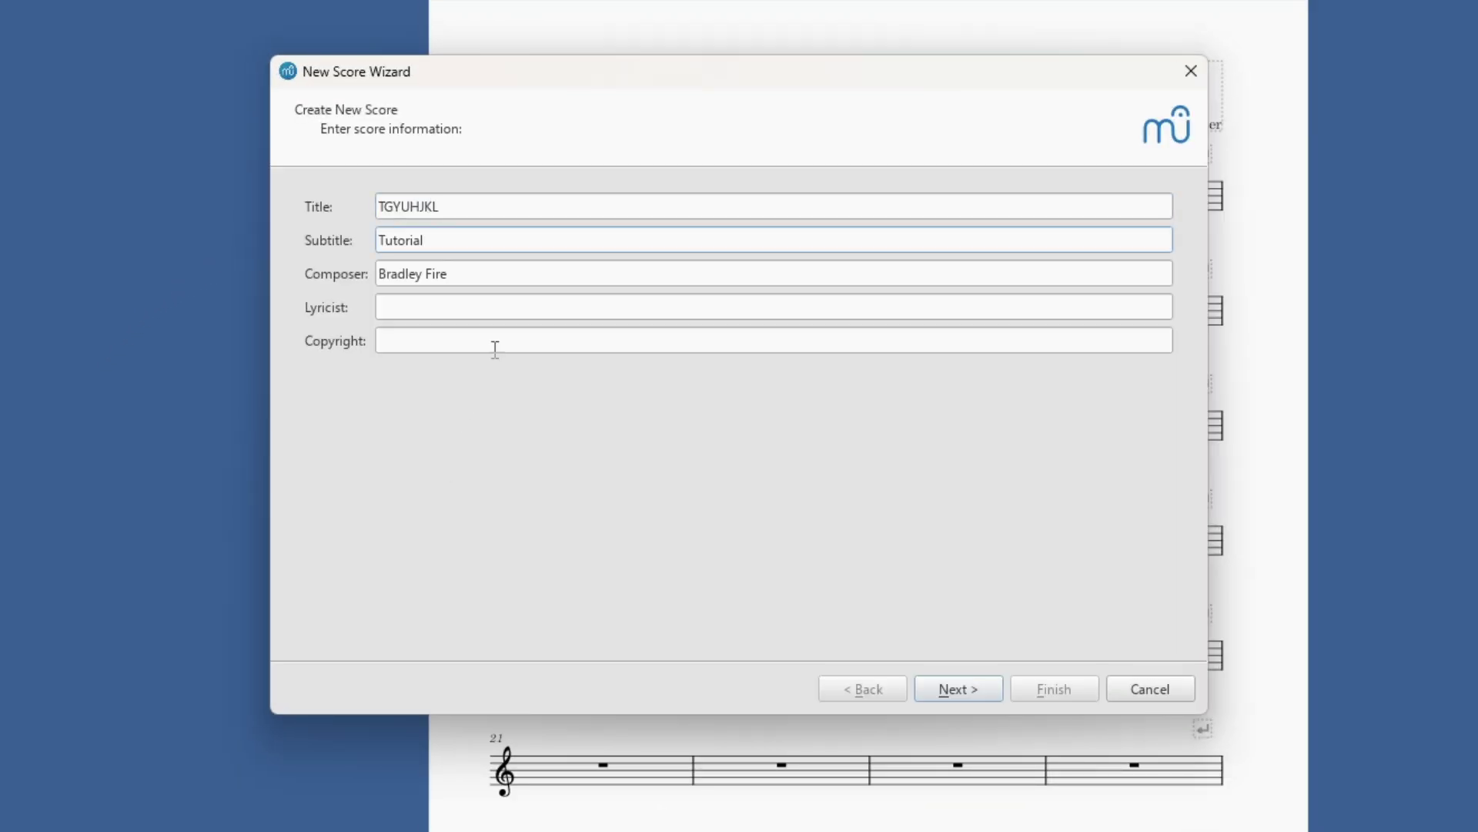
click(488, 274)
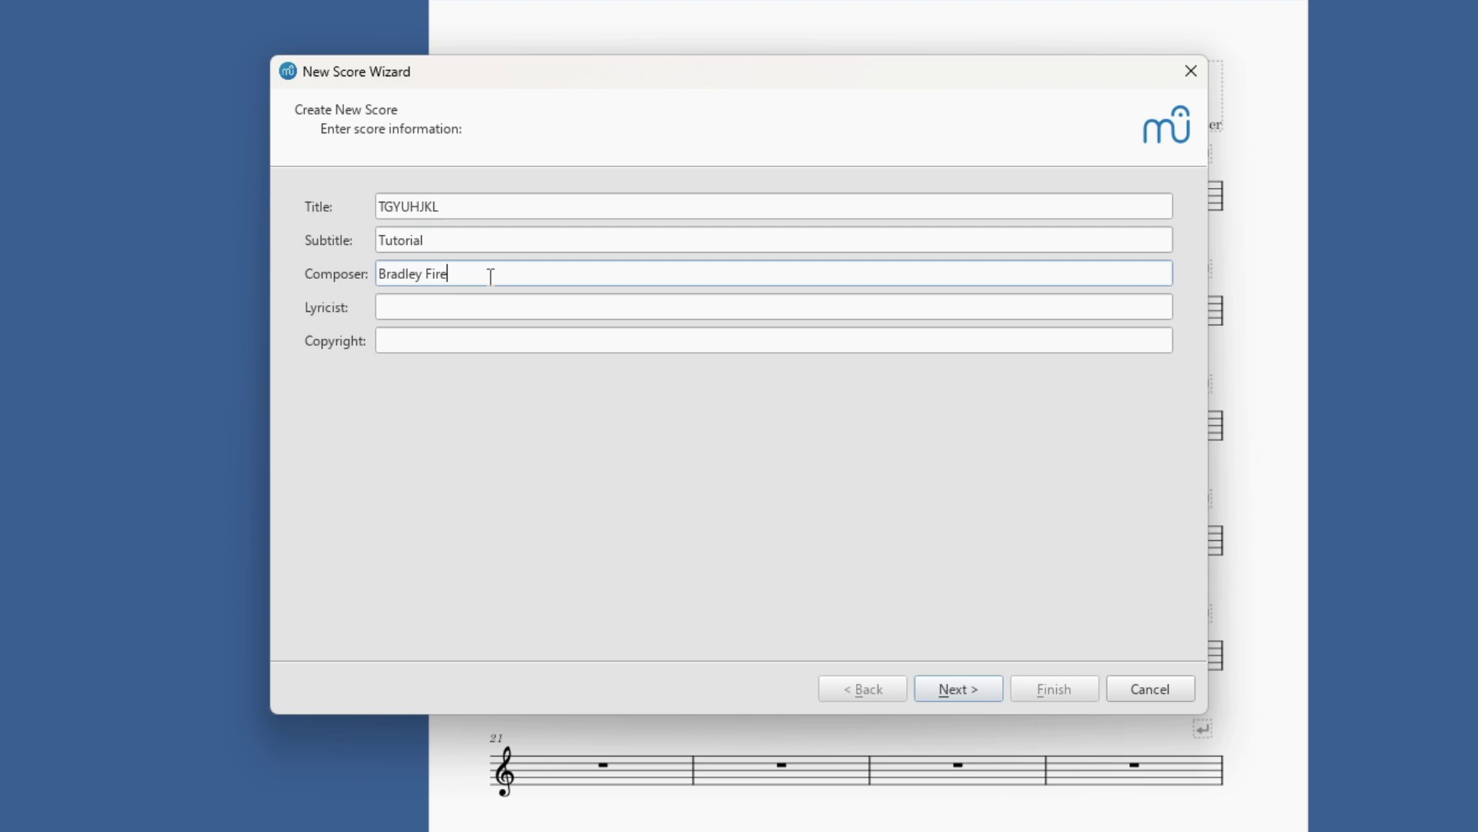
click(486, 238)
double_click(485, 238)
key(End)
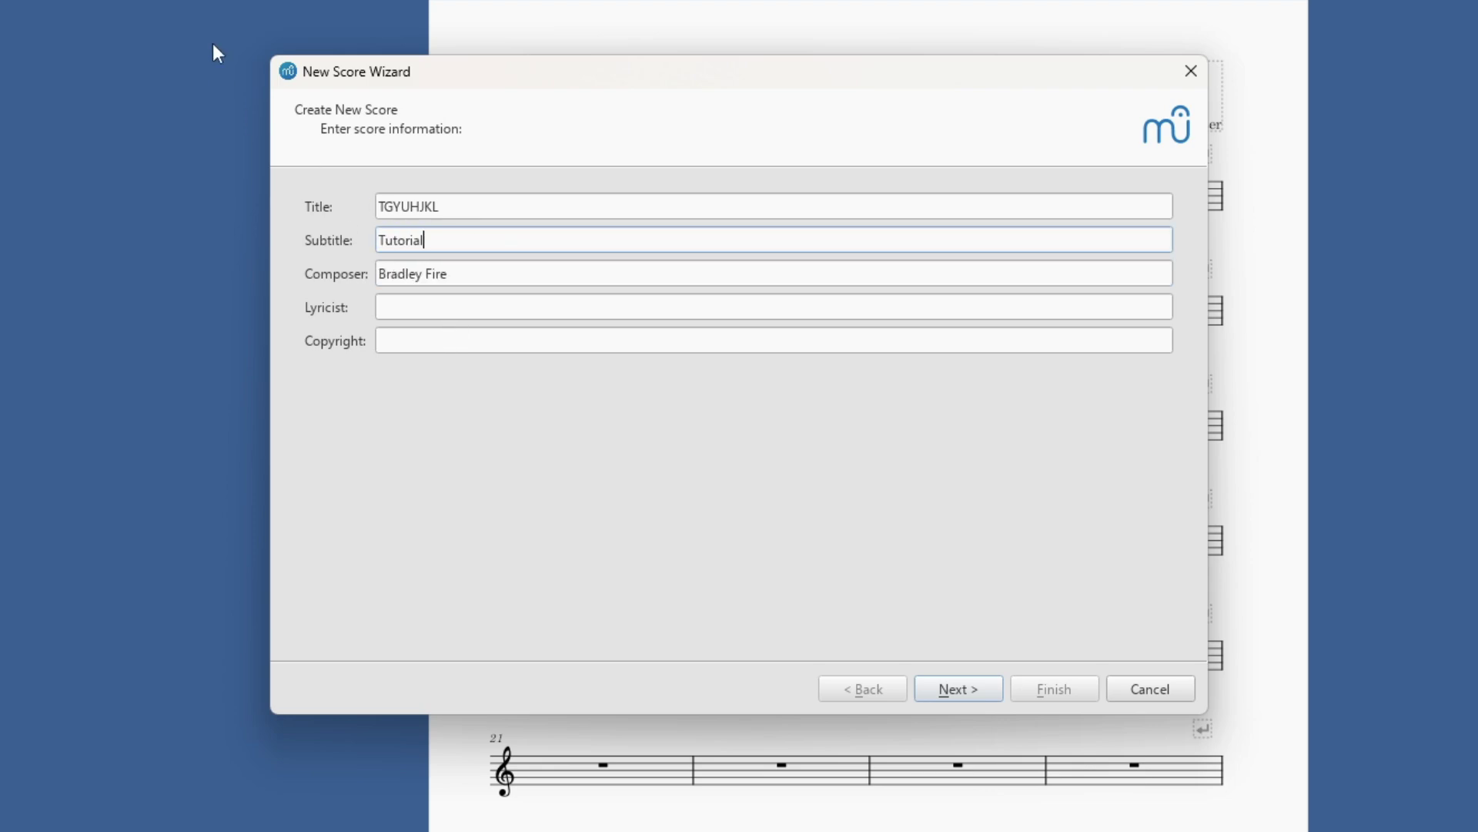
Browse the Choral, Chamber Music and Solo template categories
click(972, 688)
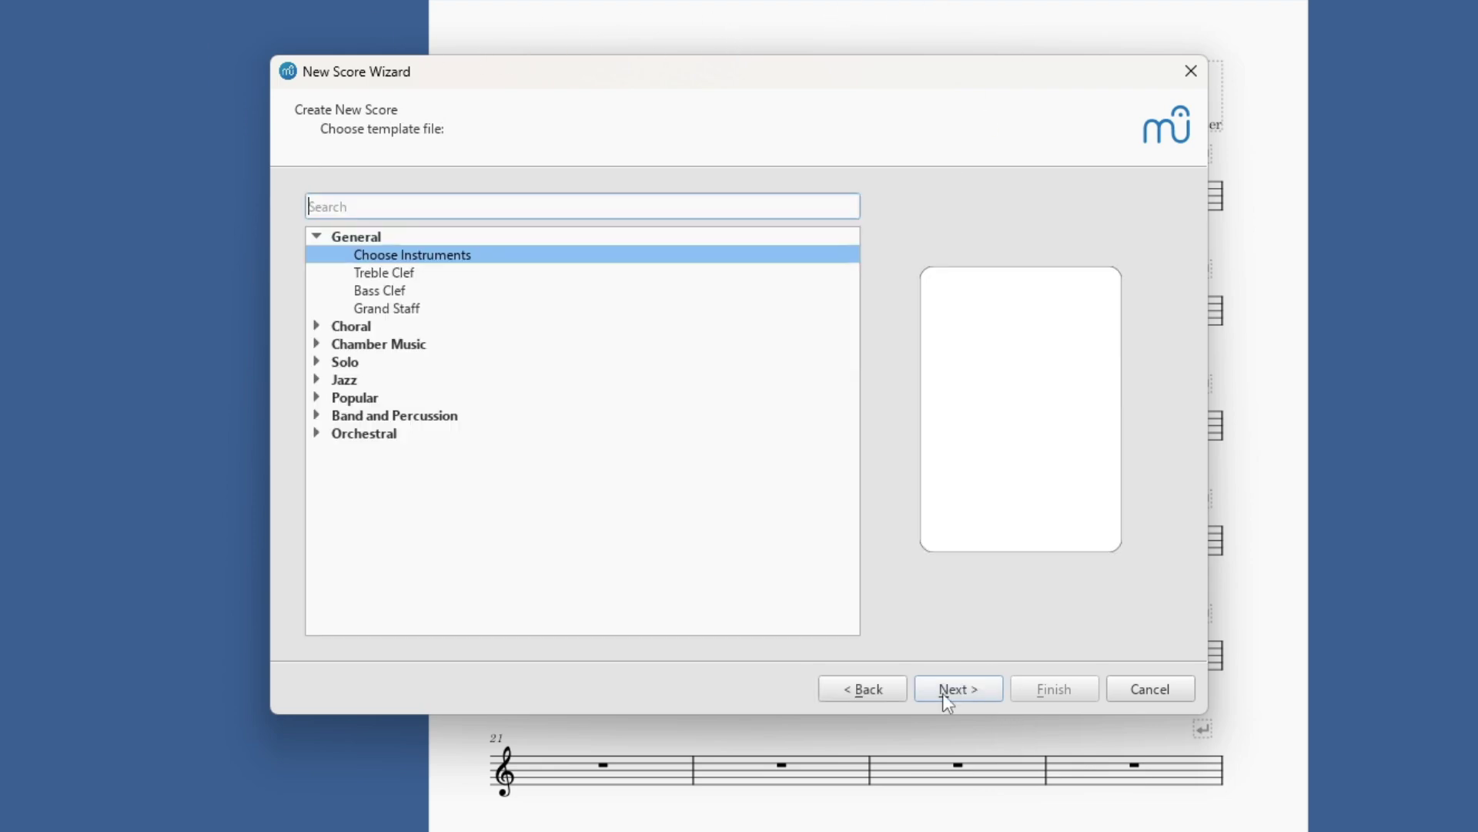
click(316, 325)
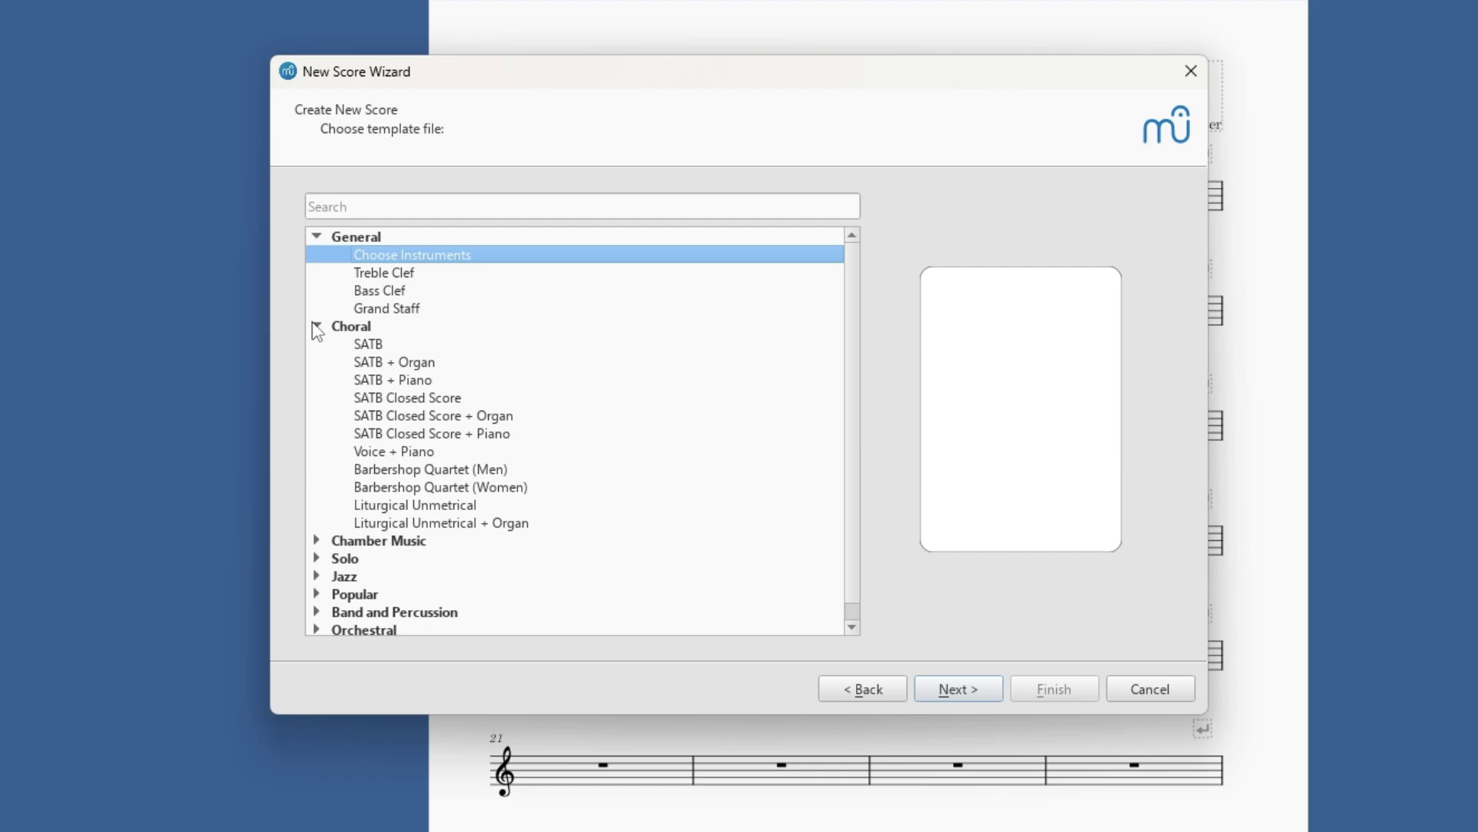
click(317, 326)
click(316, 344)
click(316, 469)
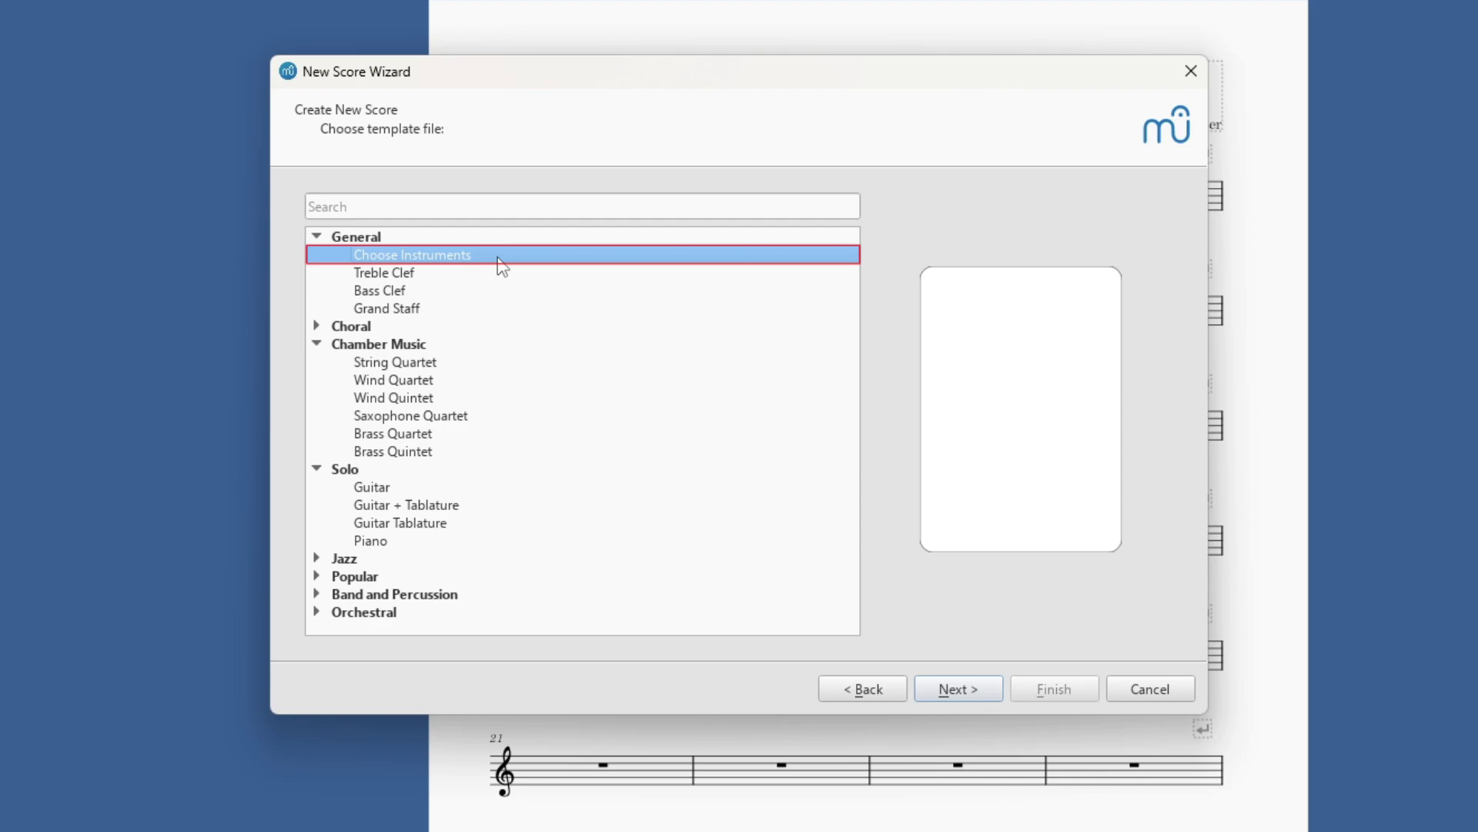
Add two Piano instruments from the Keyboards group
click(985, 688)
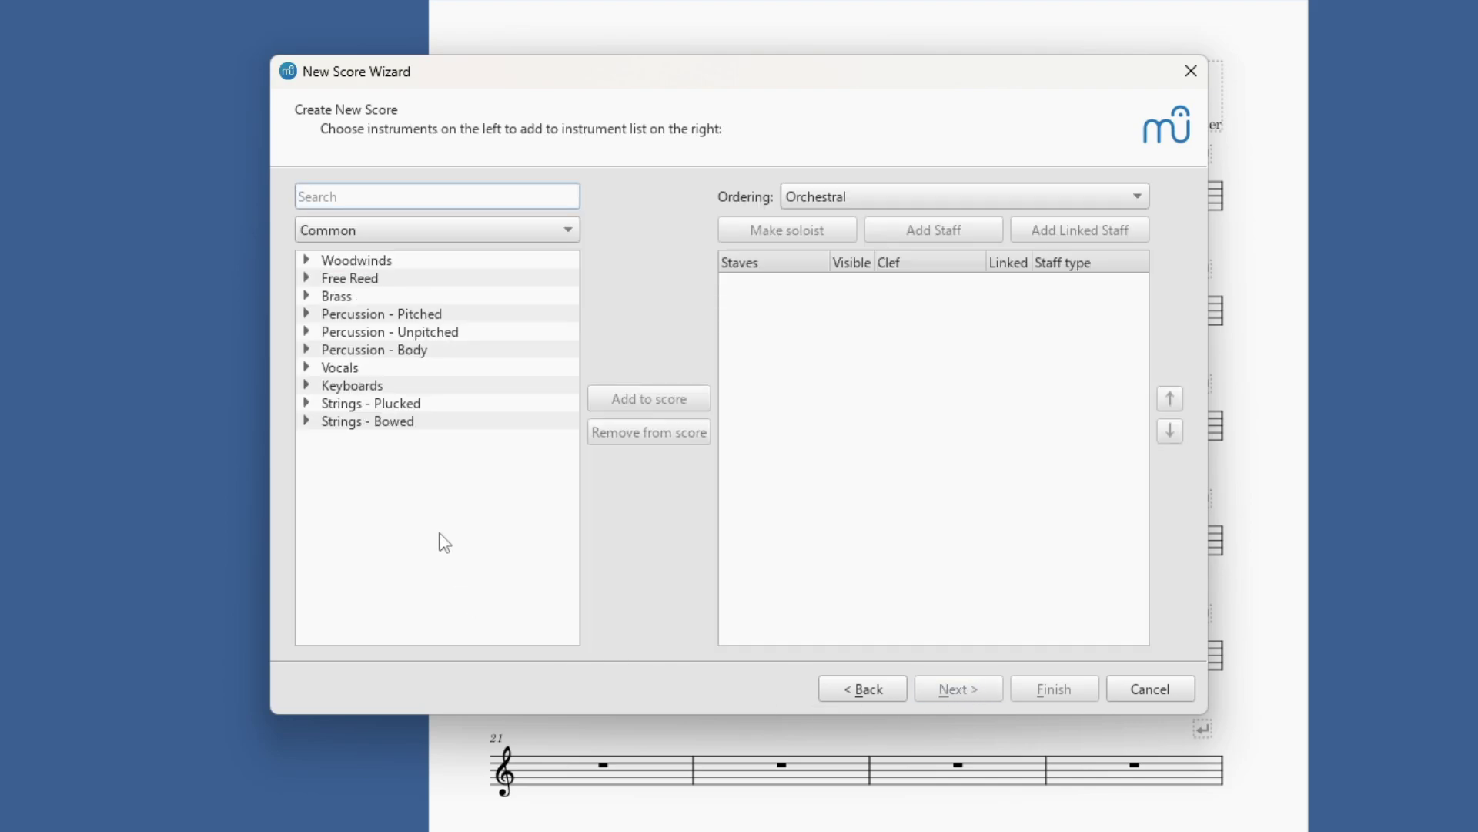
click(306, 386)
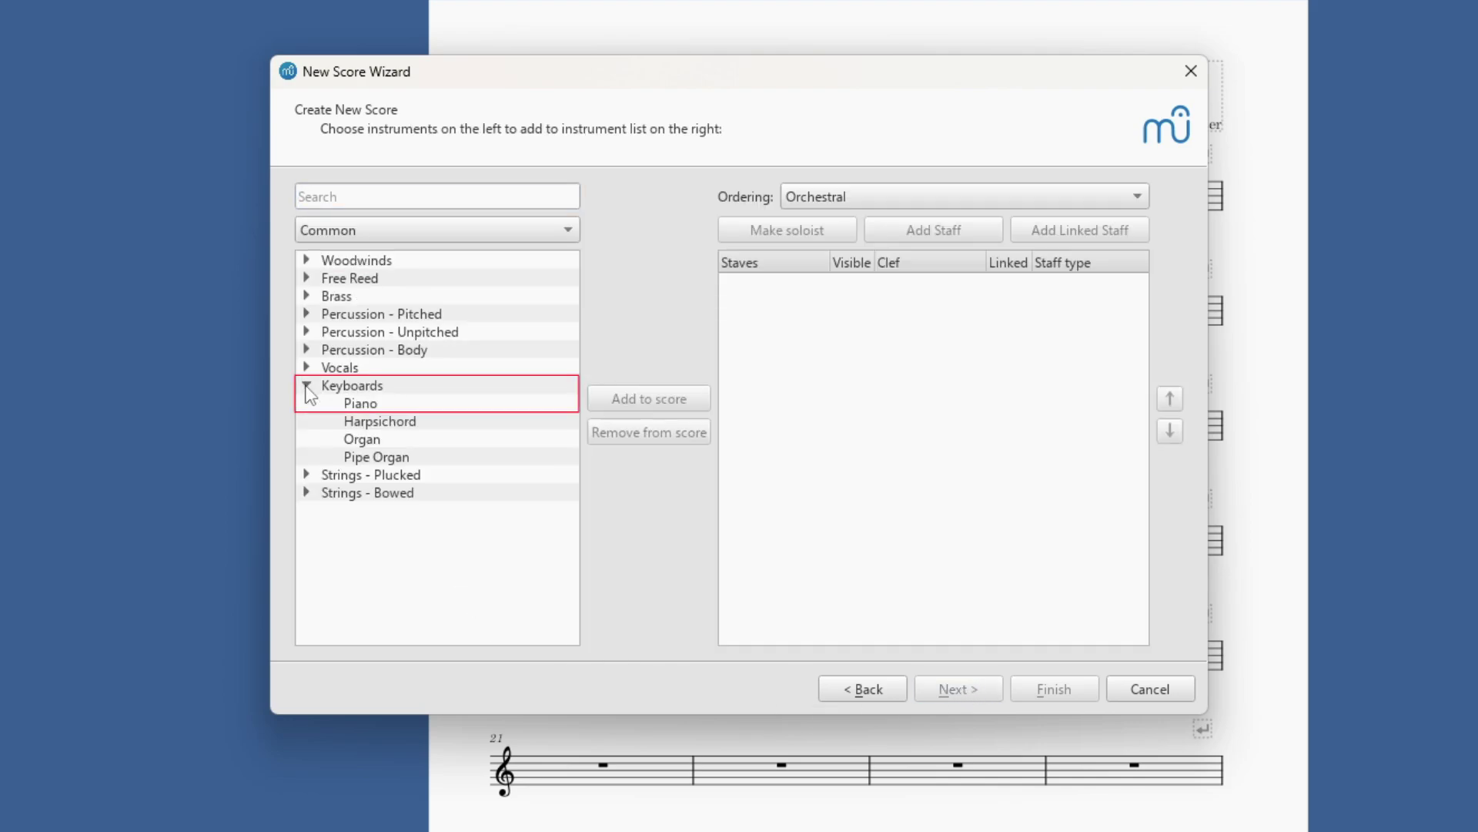
click(378, 405)
click(620, 400)
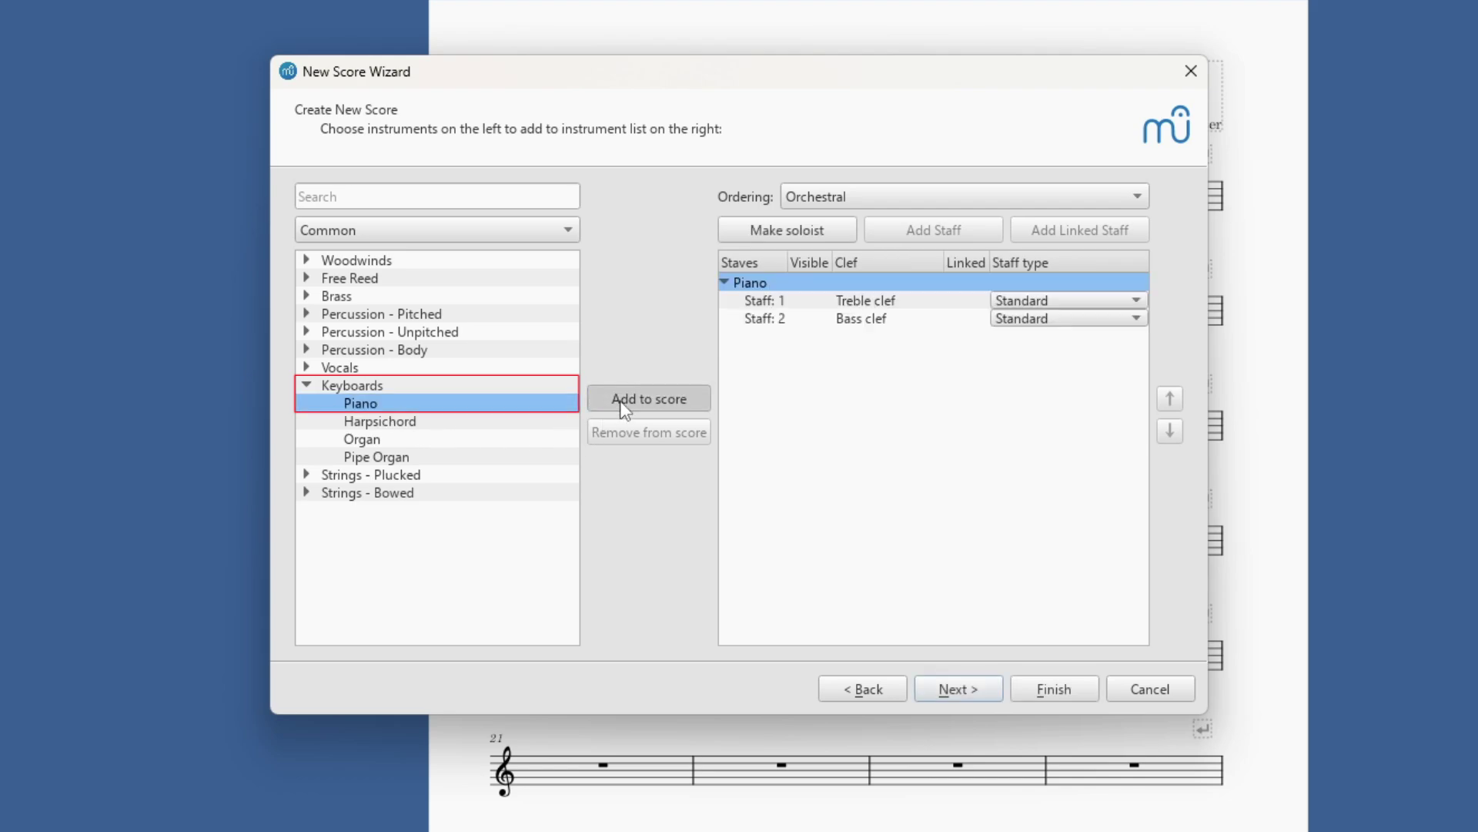
click(622, 407)
Keep only the treble staff on Piano 1 and only the bass staff on Piano 2, then finish the score
click(915, 284)
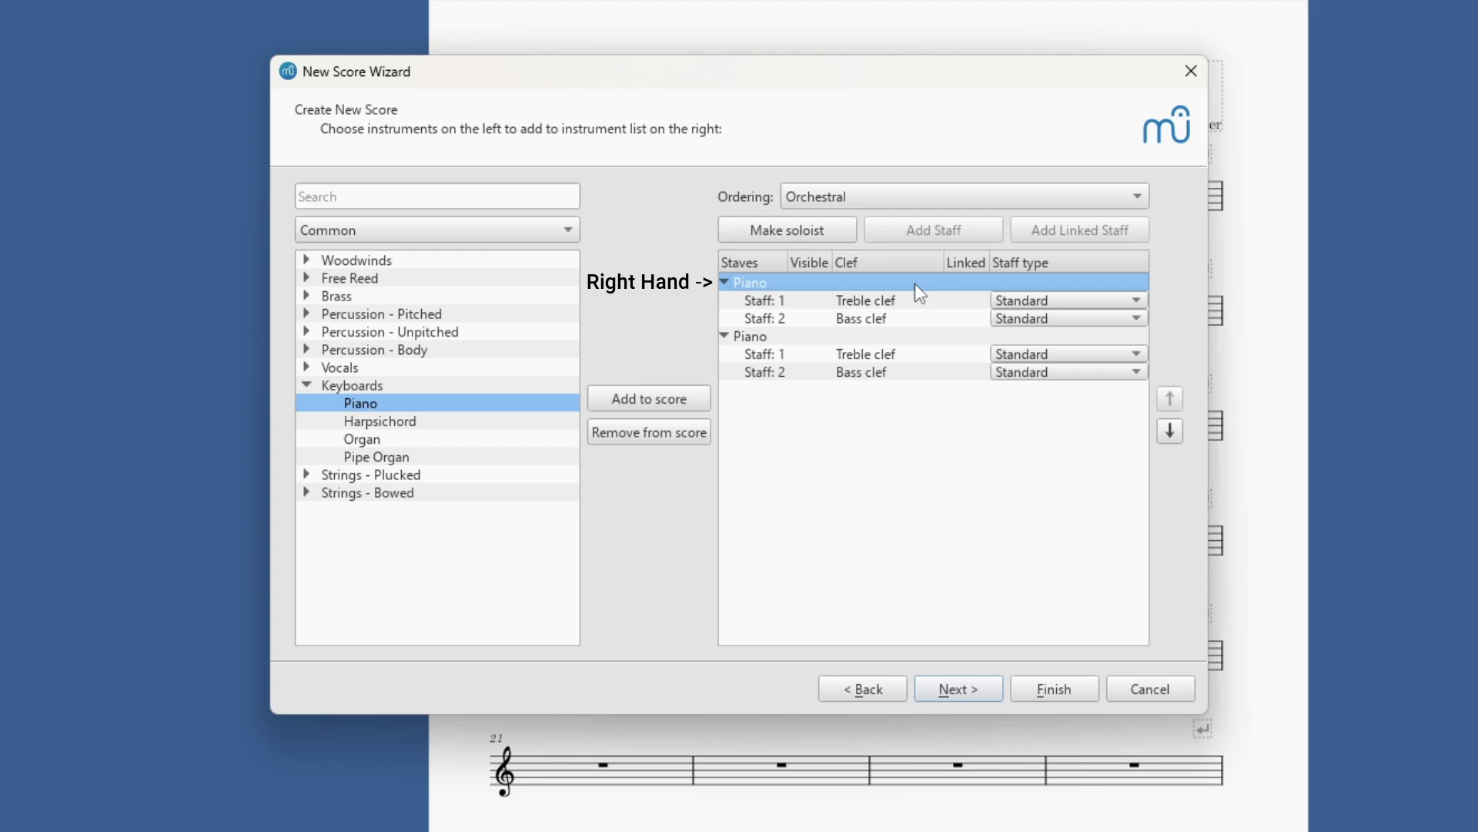
click(937, 338)
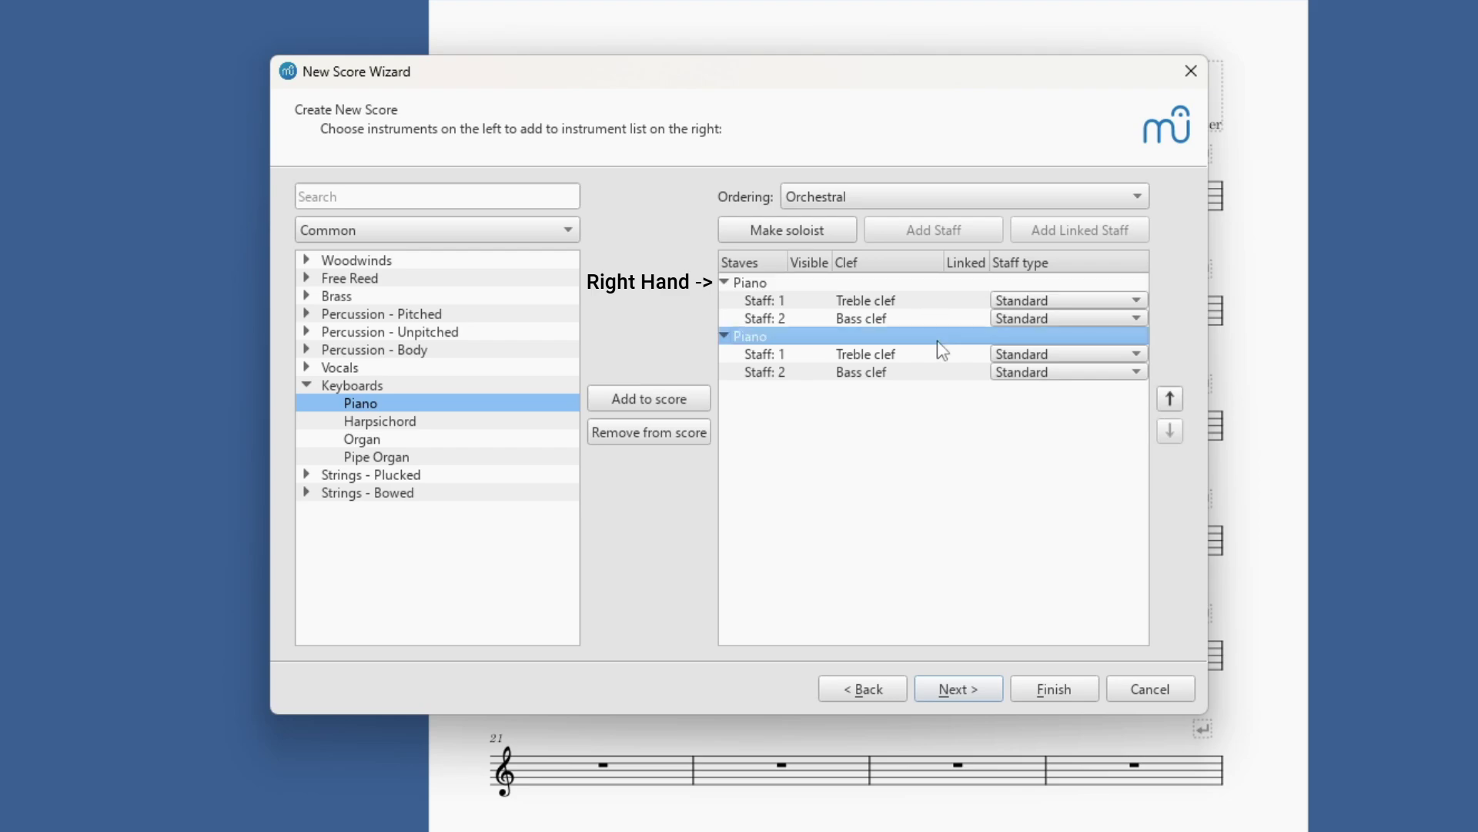
click(932, 322)
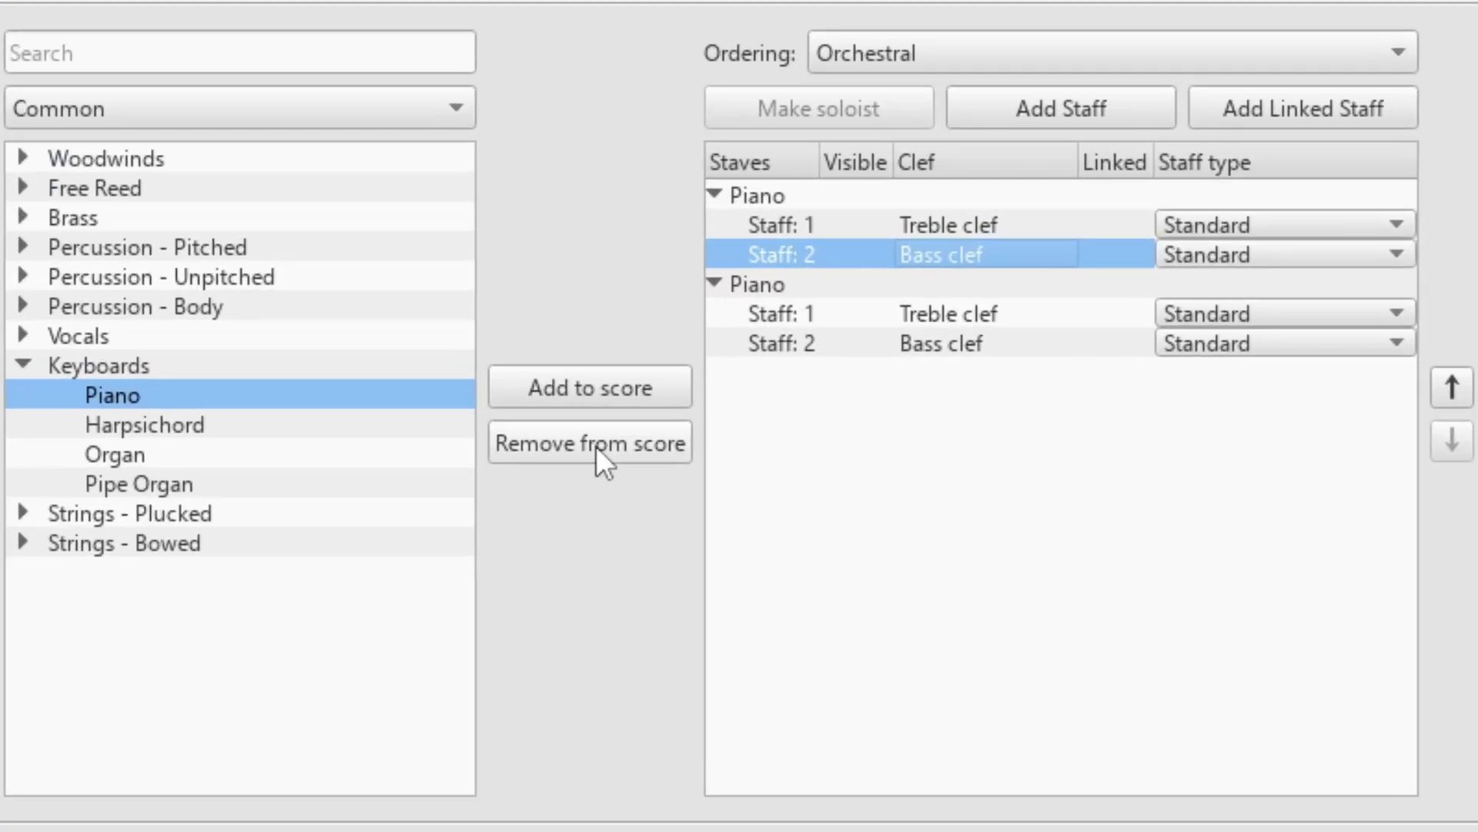
click(653, 434)
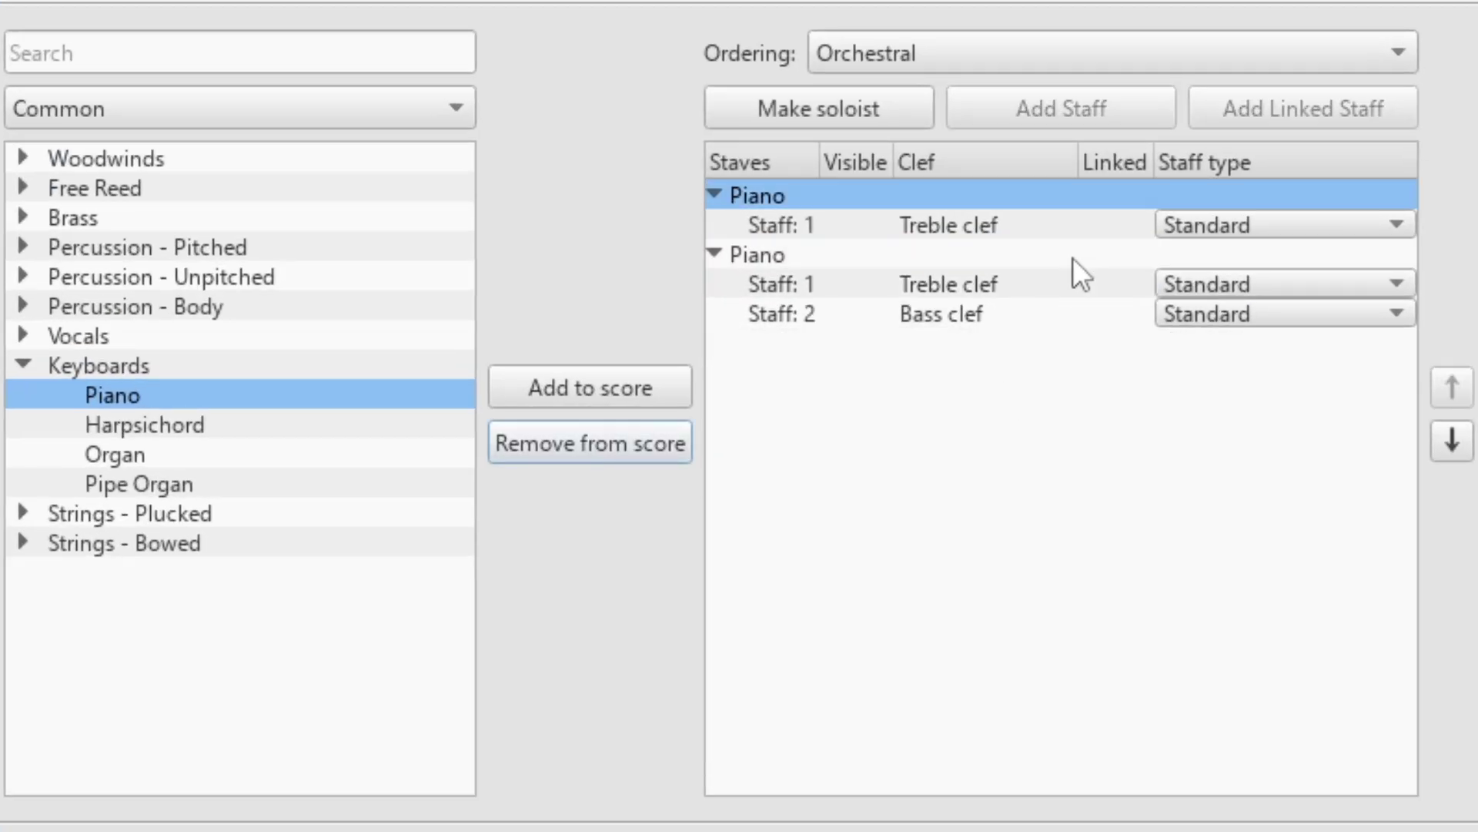
click(1030, 291)
click(611, 443)
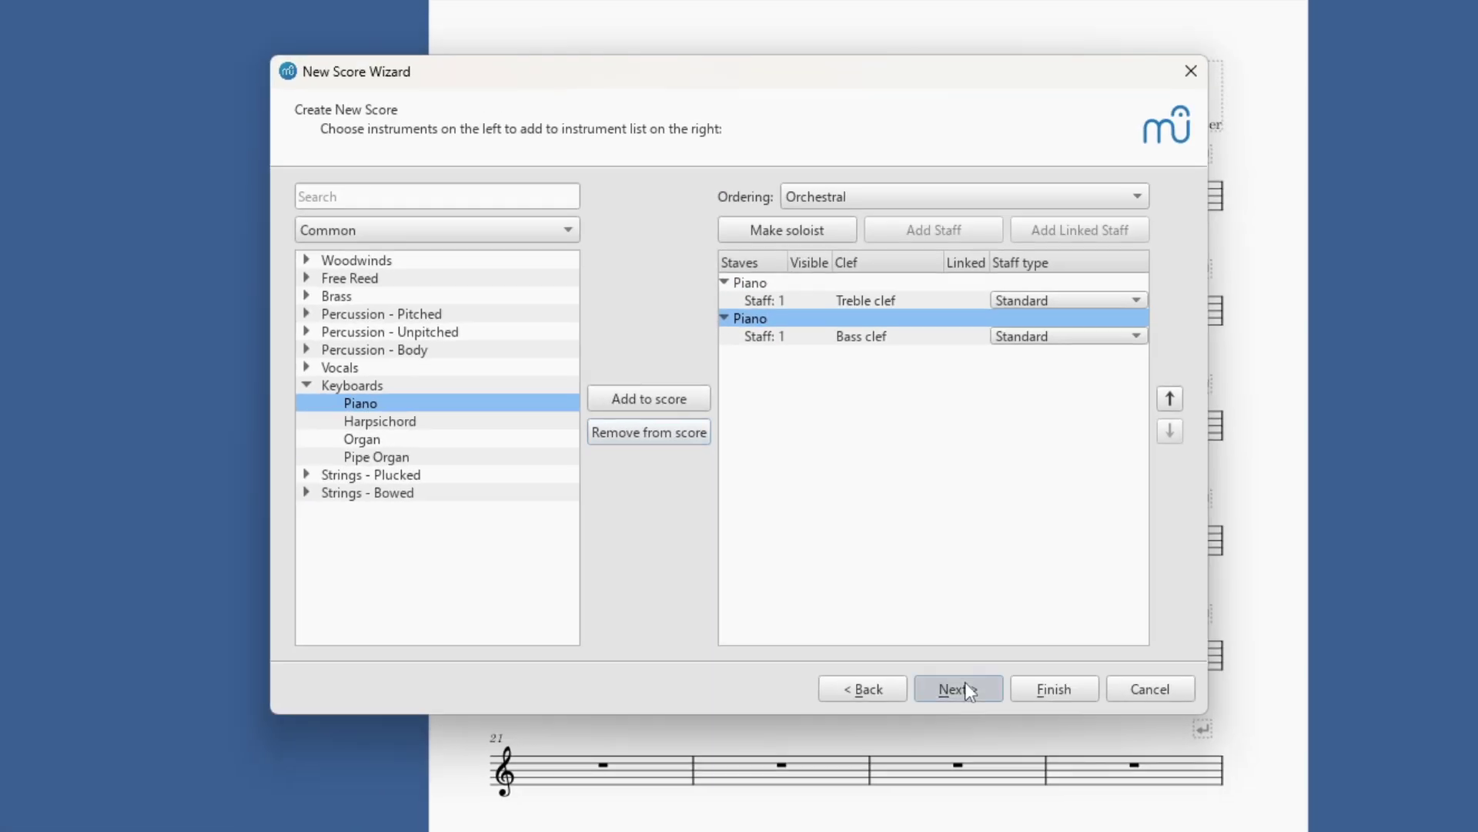
click(964, 687)
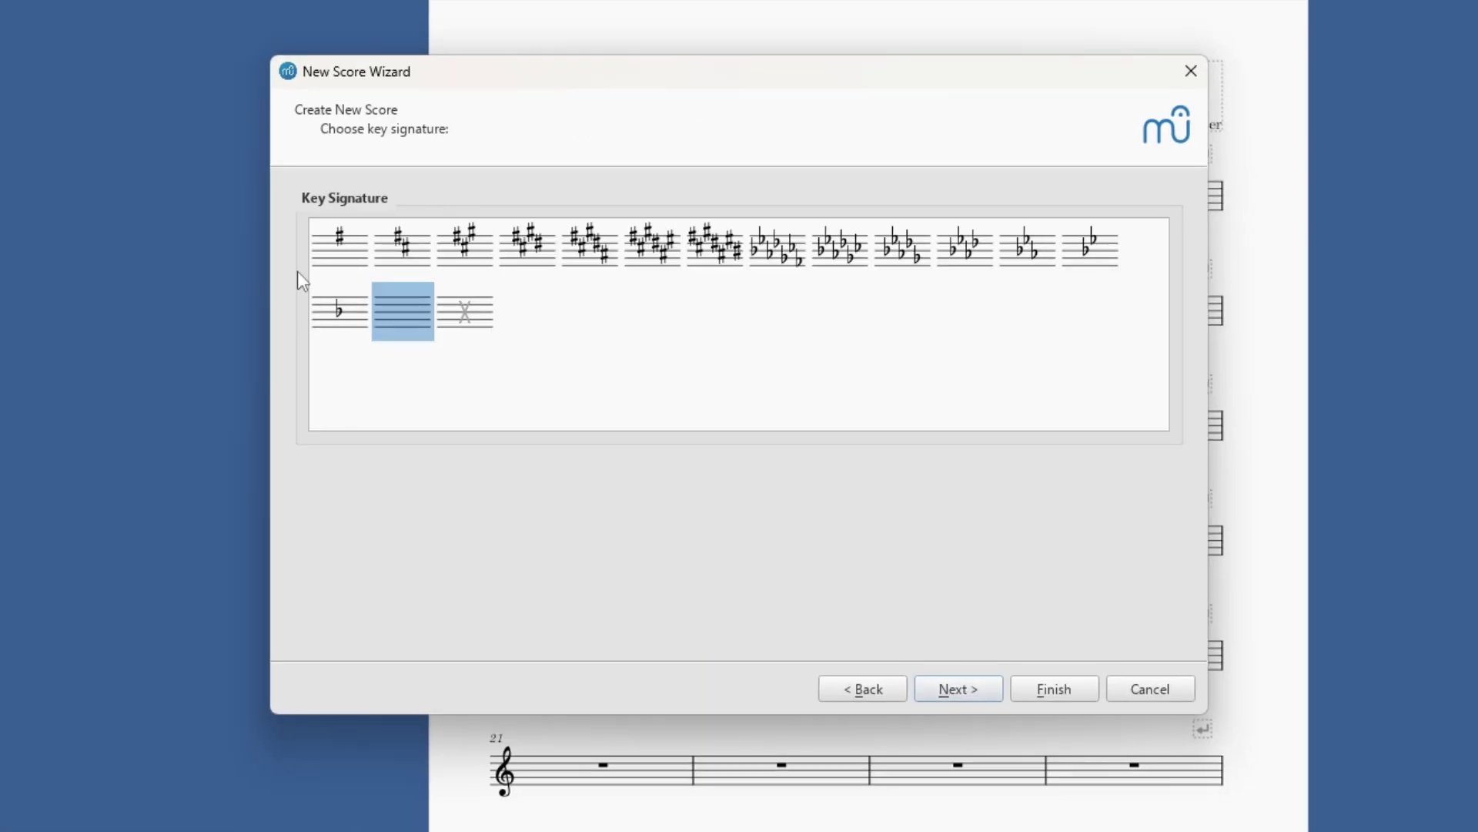
click(950, 689)
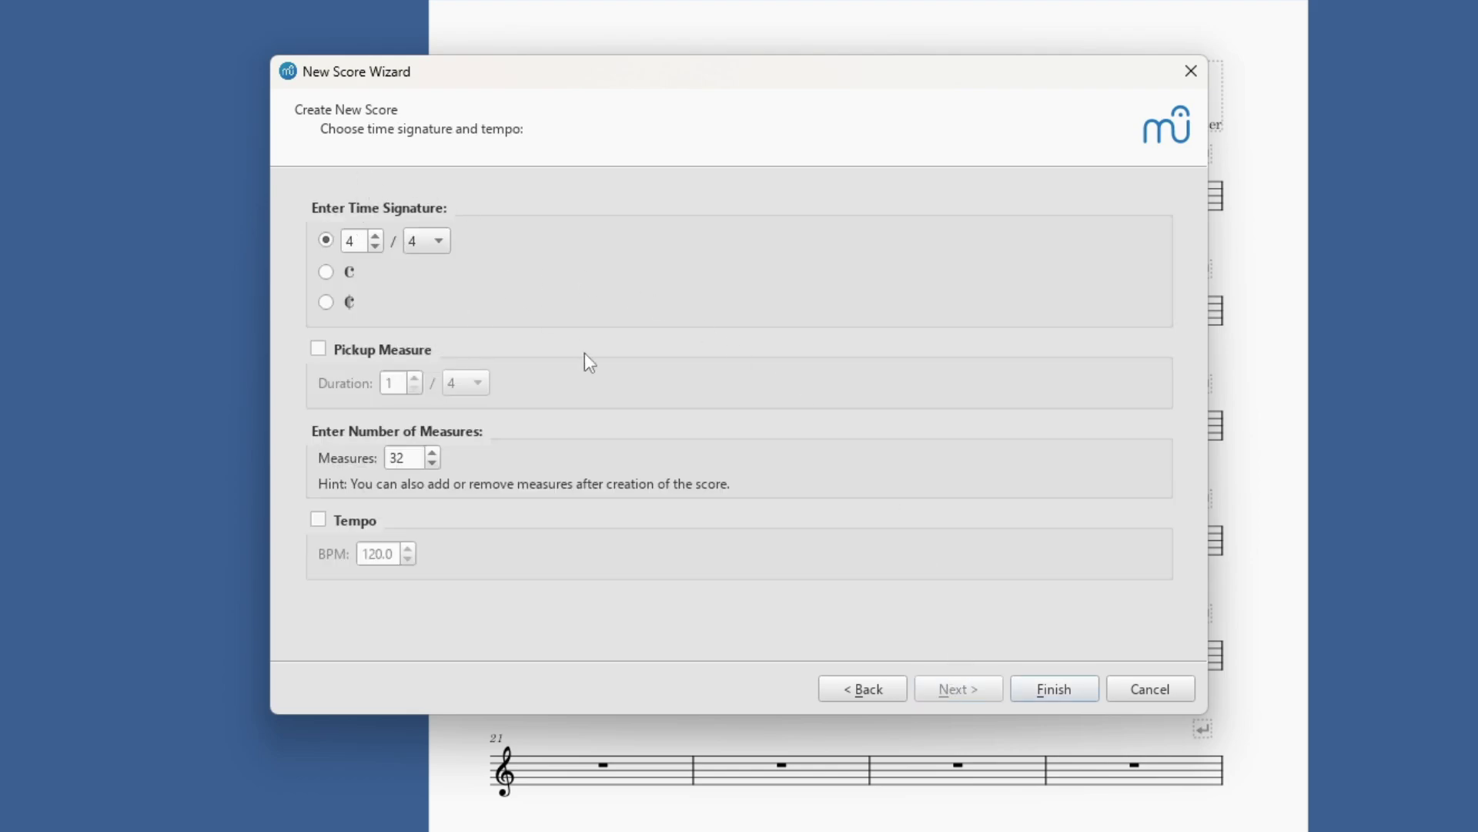
click(1057, 689)
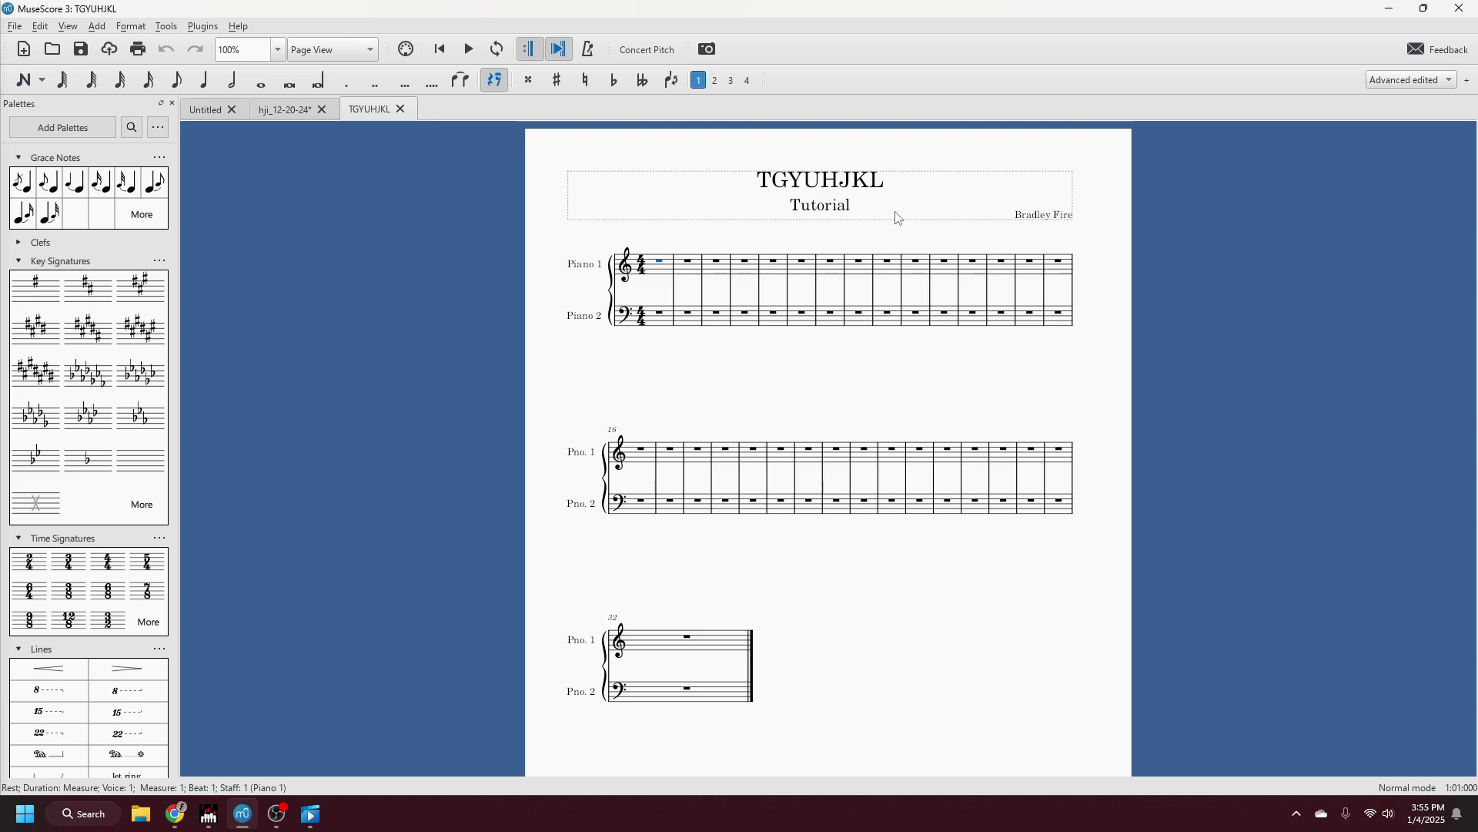
Add f and p dynamics to both pianos' first measure, undo them, and switch to hji_12-20-24
click(590, 268)
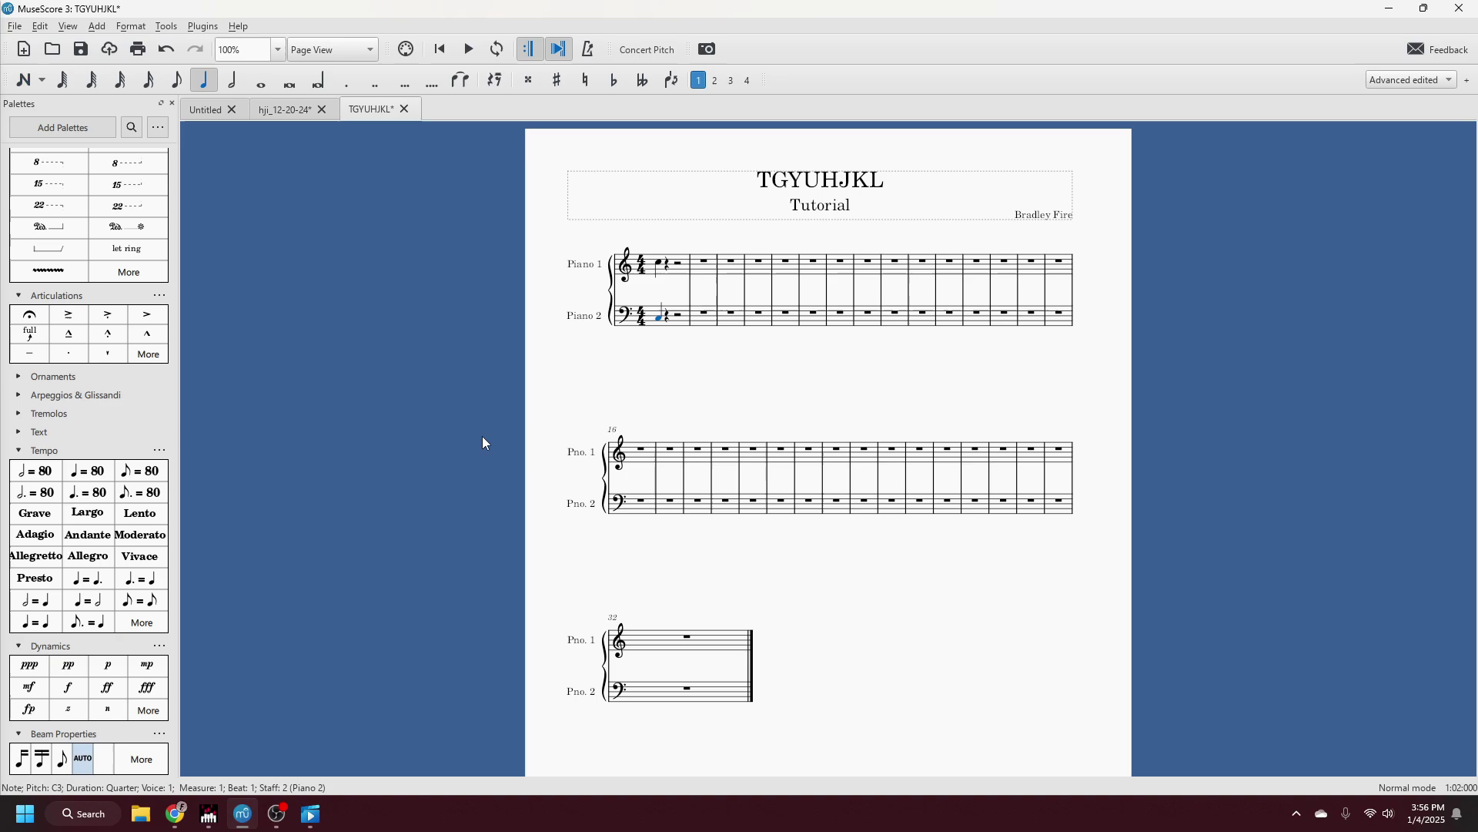
drag(70, 687, 665, 323)
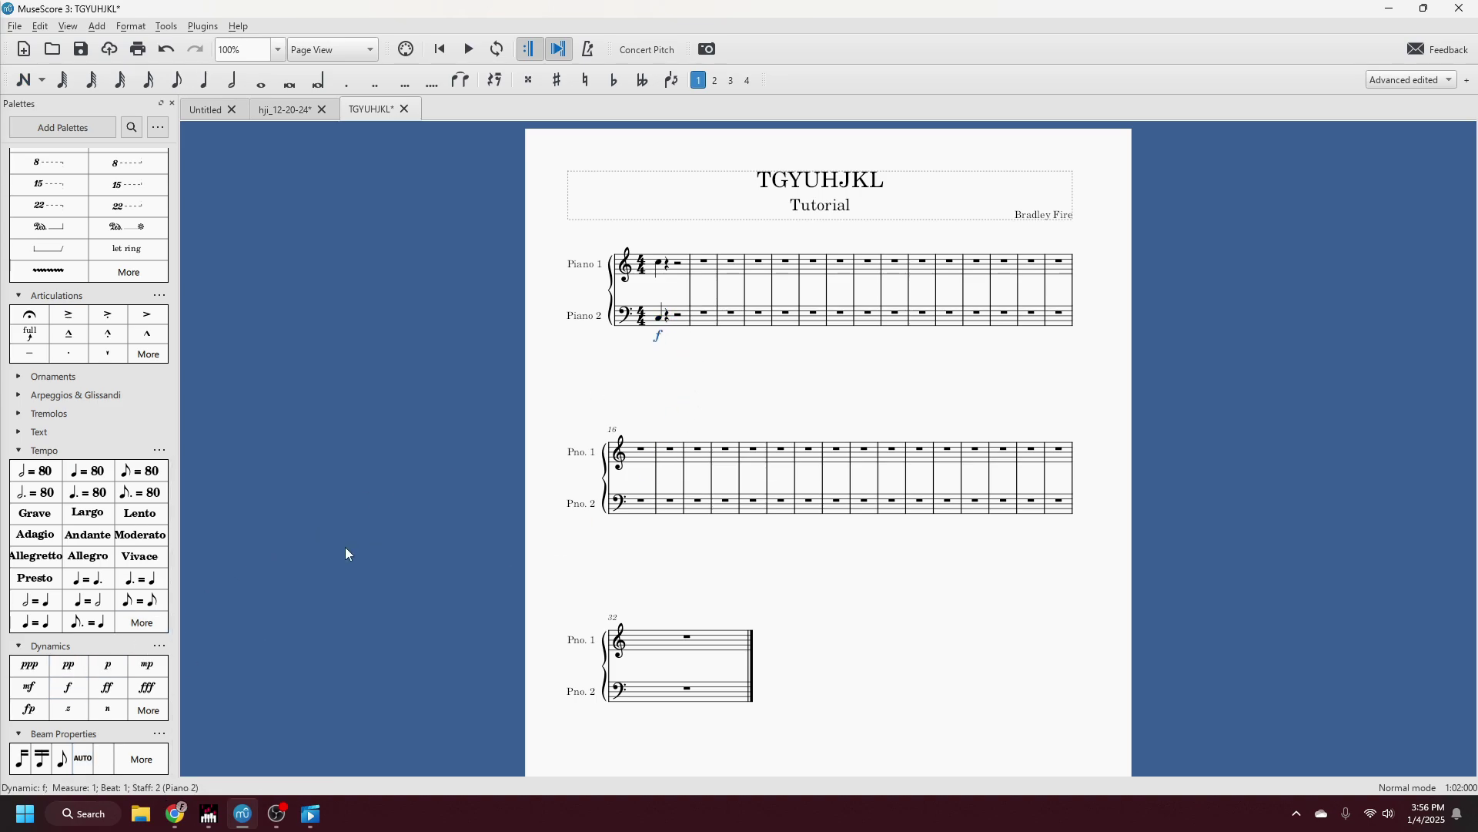
drag(111, 675, 661, 268)
click(693, 369)
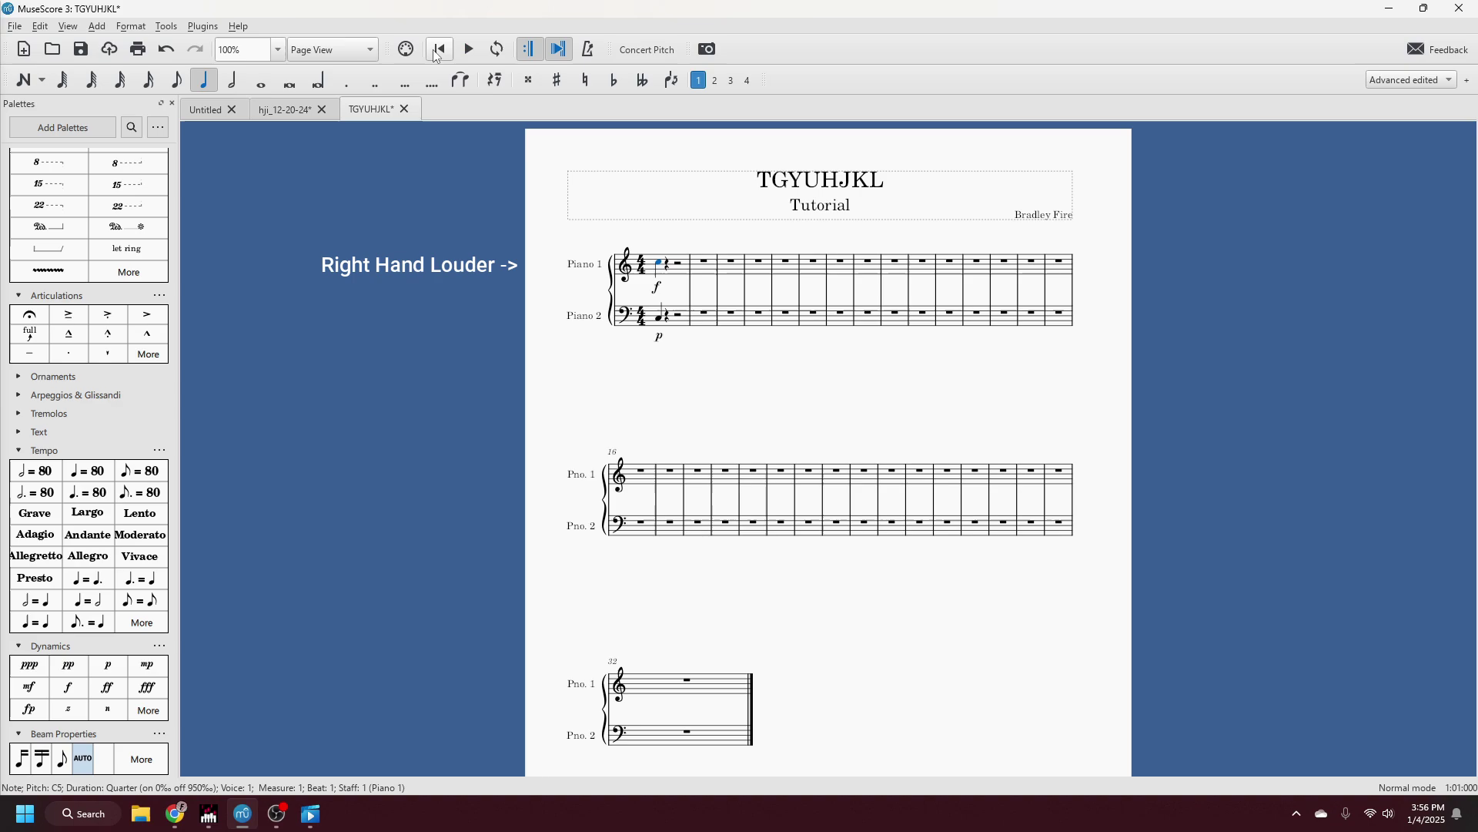
key(ctrl+z)
key(ctrl+z)
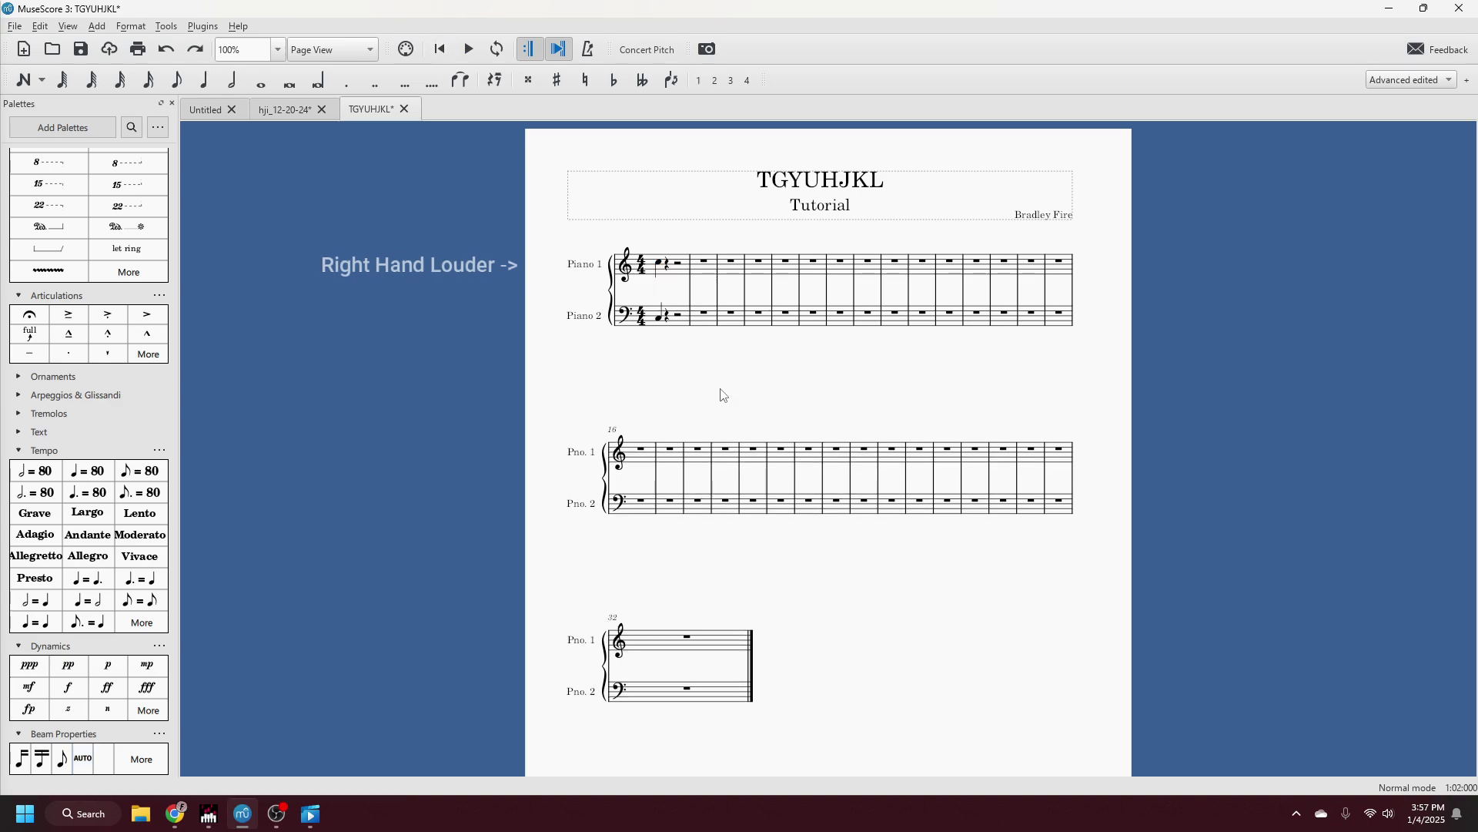
click(302, 115)
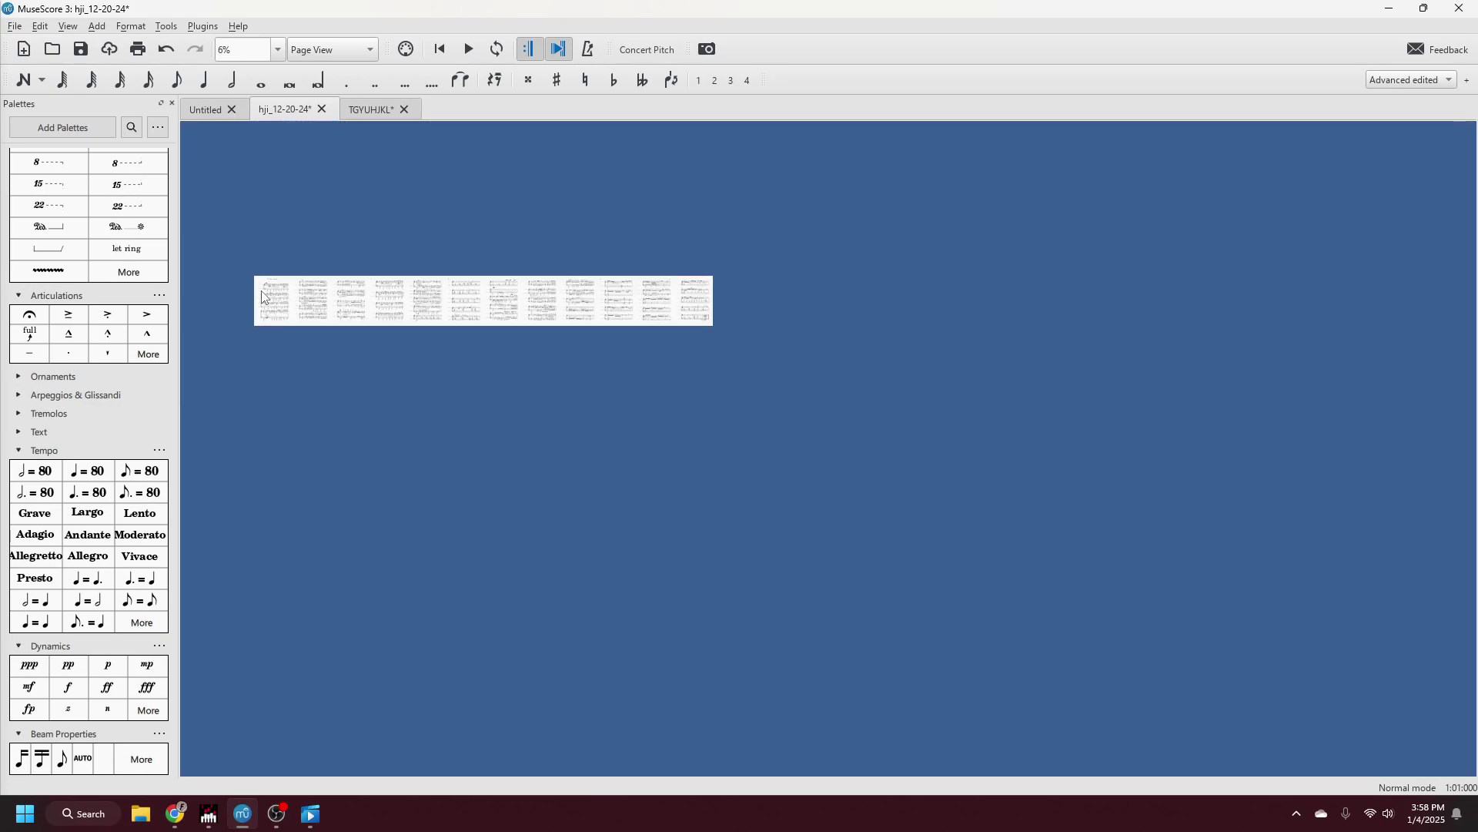
Delete Piano 2's long name and its short name 'Hnk. Pno. 2' in Staff/Part Properties, then apply
scroll(262, 296, up, 20)
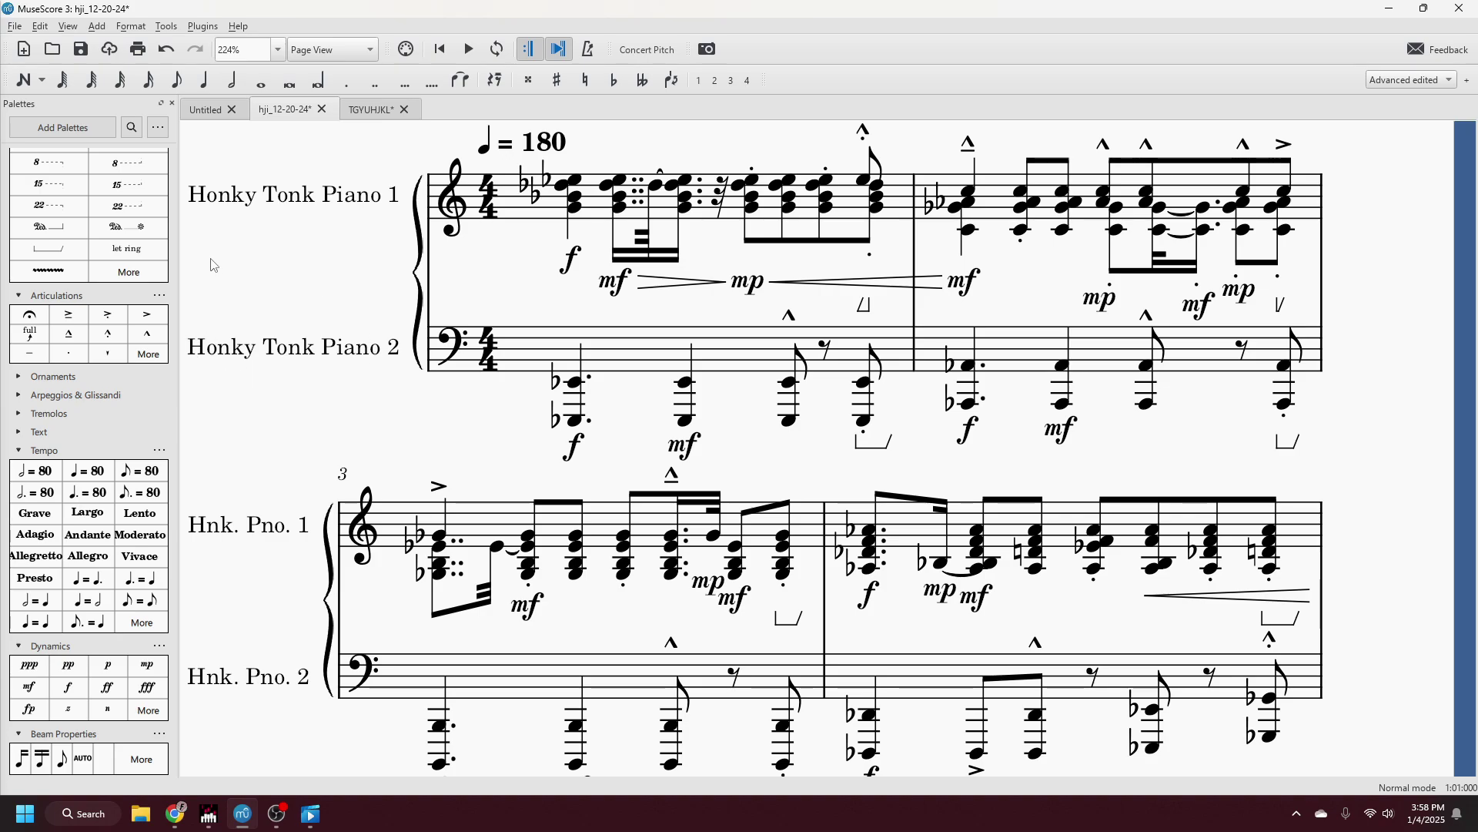
scroll(214, 266, down, 5)
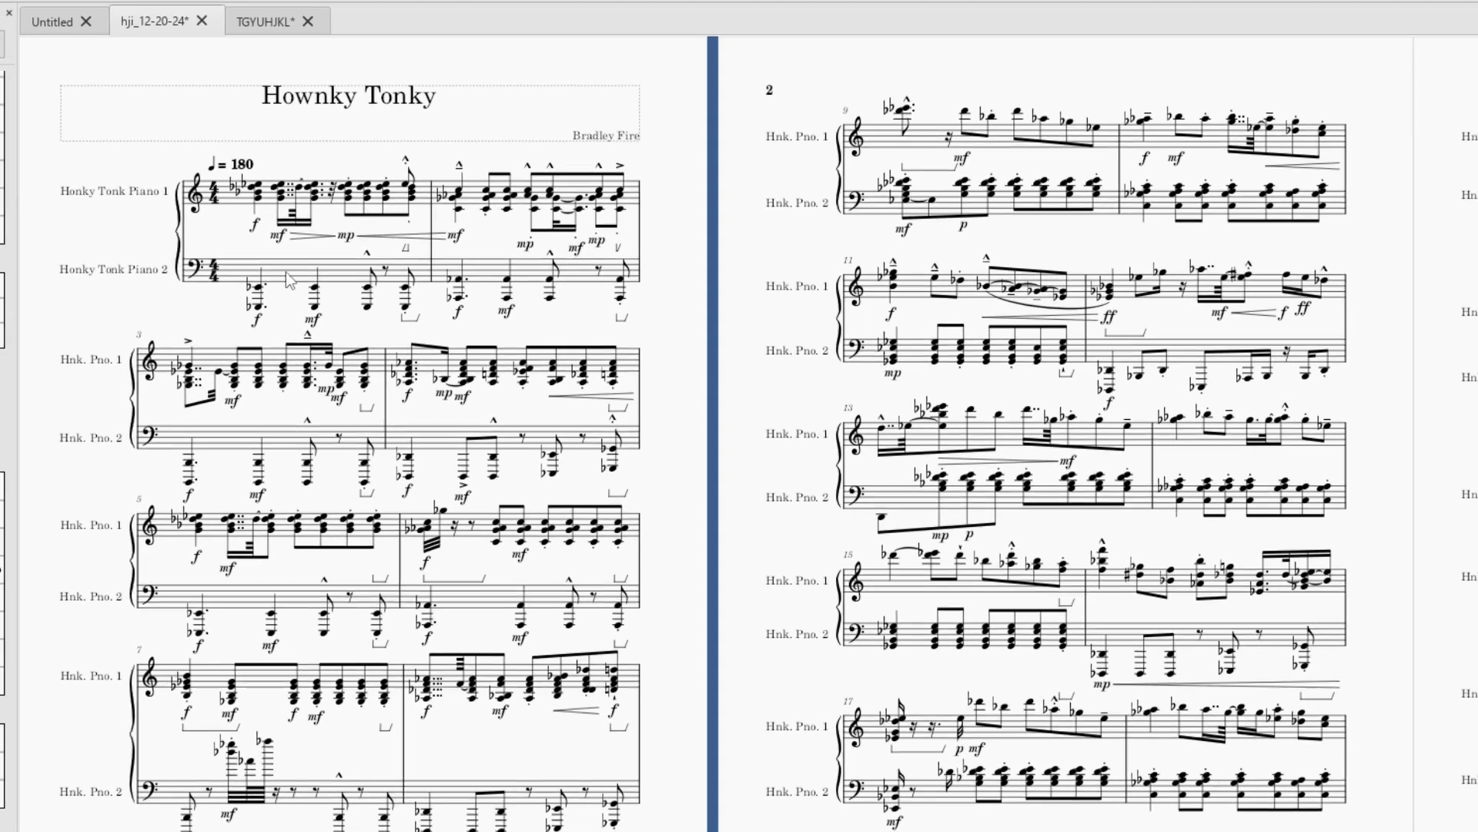
click(388, 305)
right_click(387, 305)
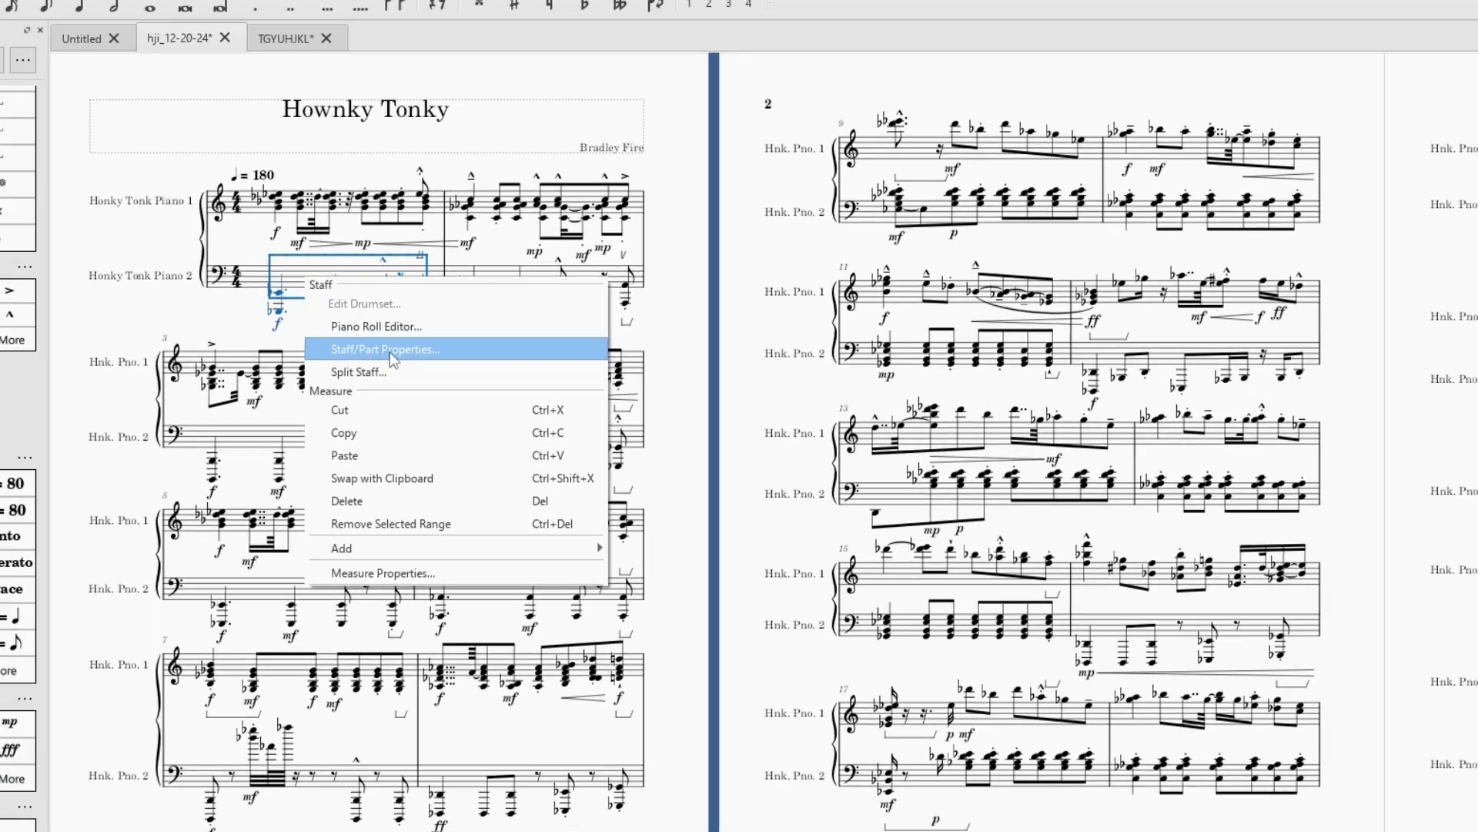
click(361, 348)
key(BackSpace)
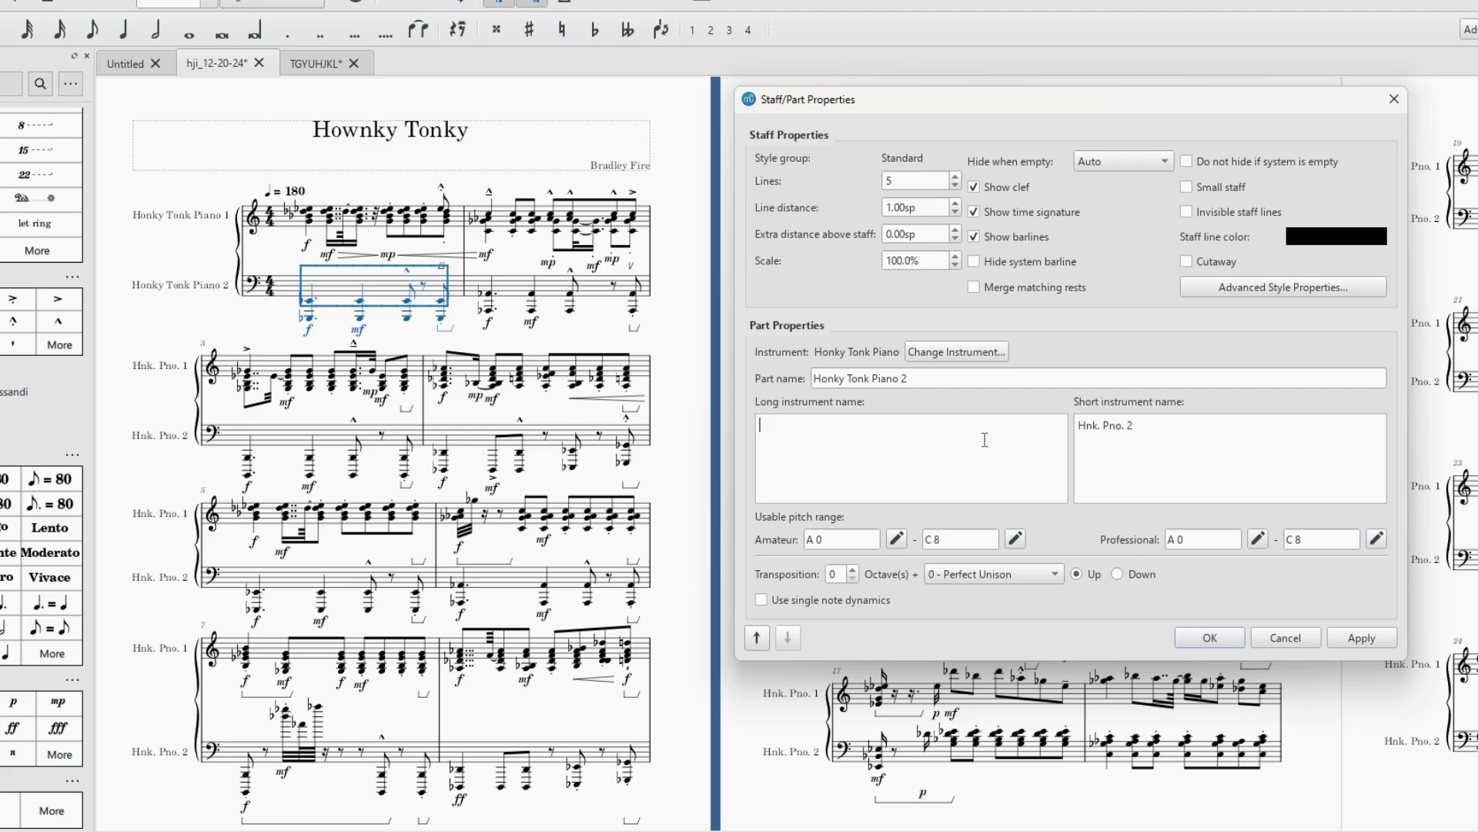
drag(1136, 425, 1039, 425)
key(BackSpace)
click(1355, 638)
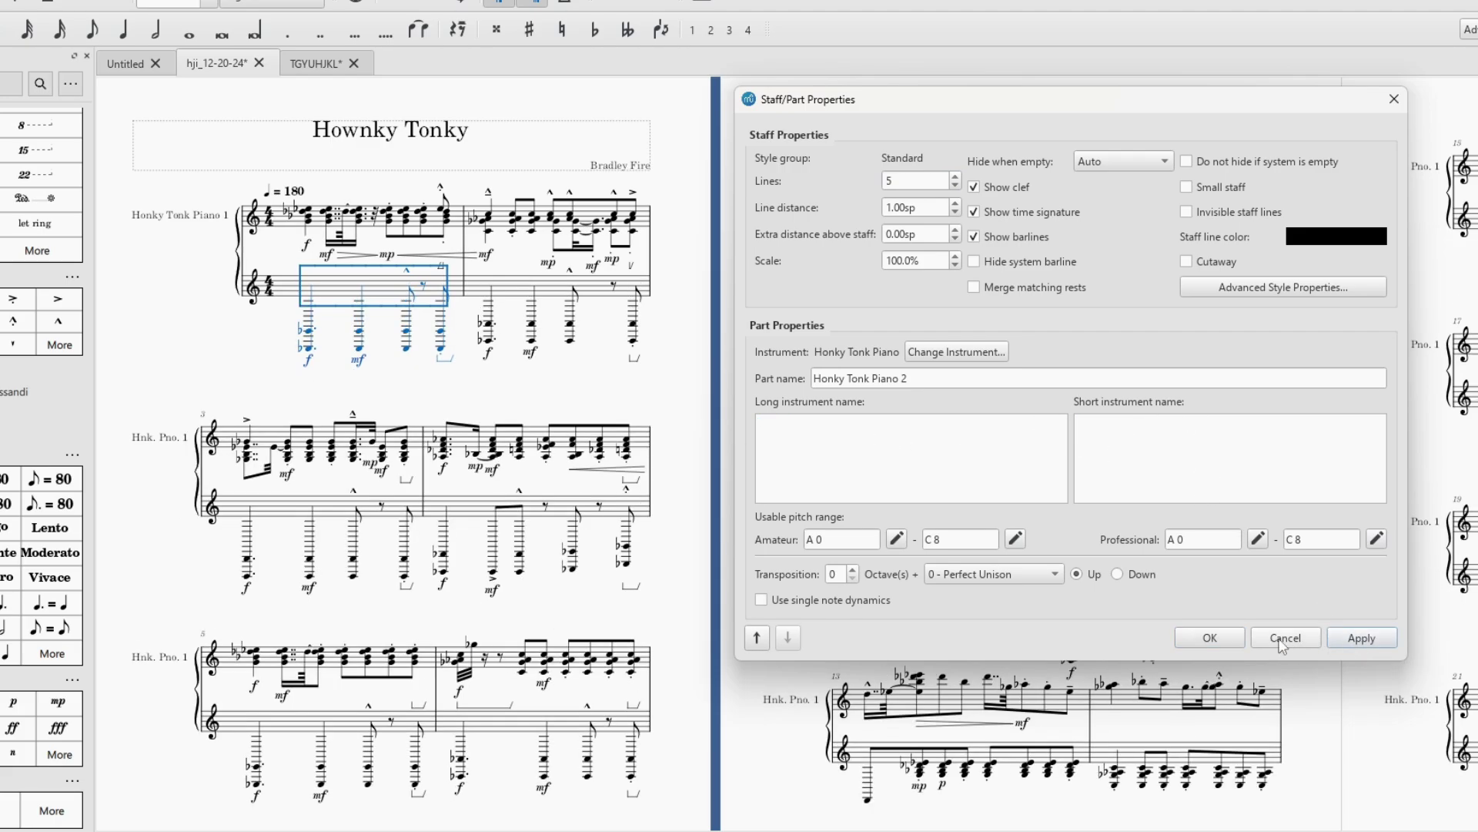
click(1210, 637)
key(Escape)
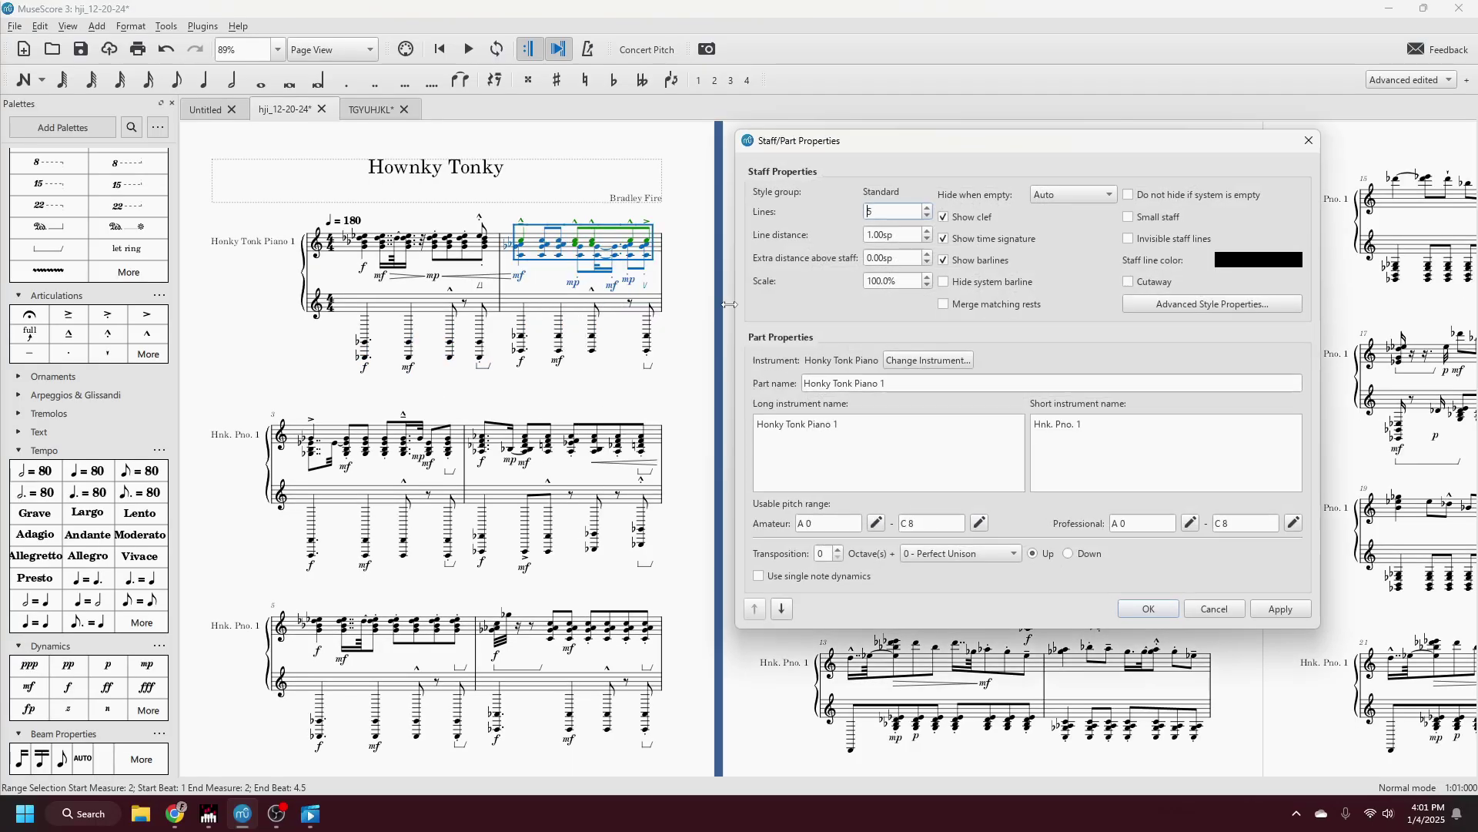
key(Return)
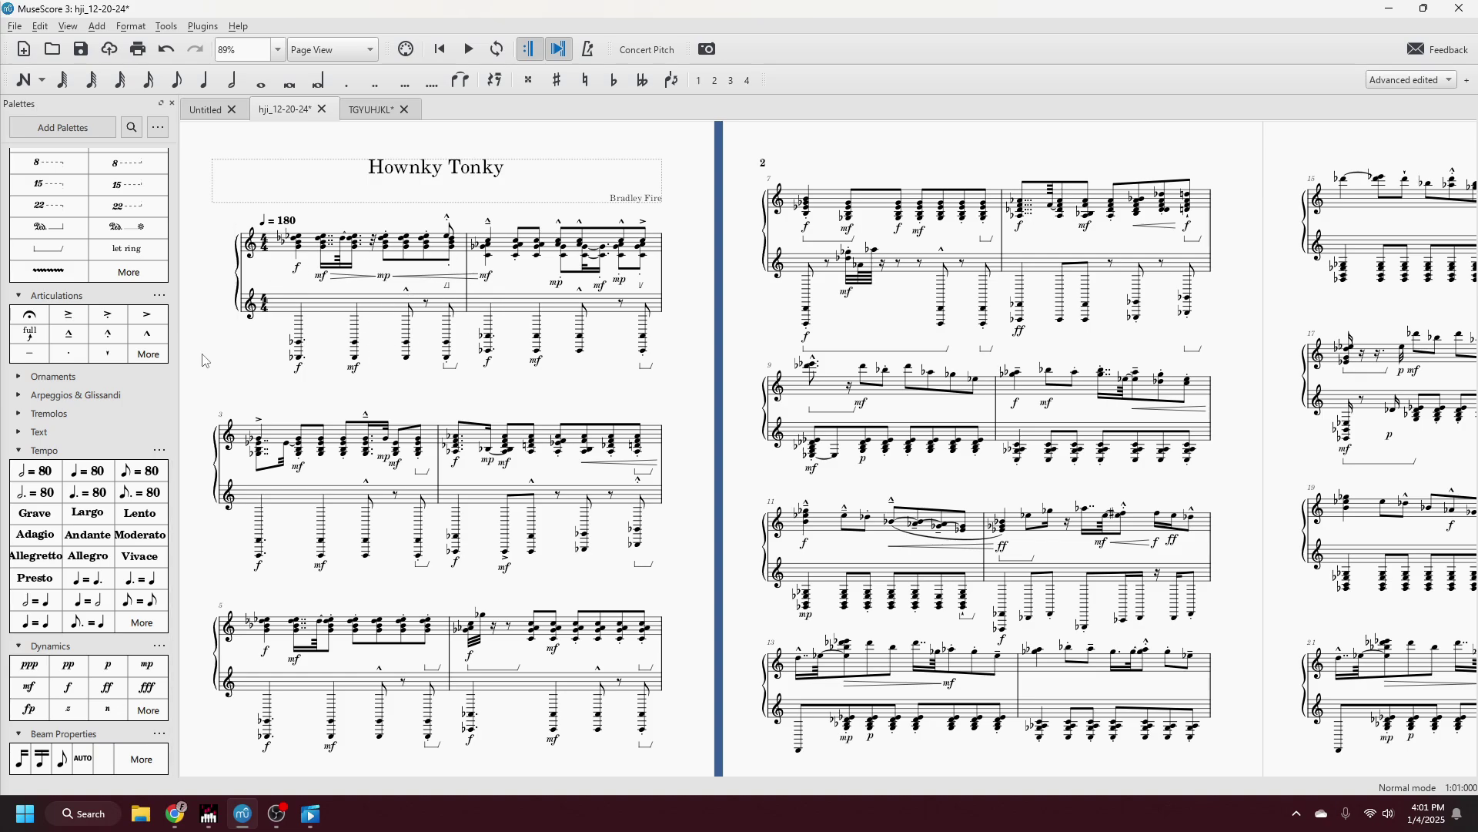
Insert a Part Name text reading 'Piano' in the title frame using Add > Text
click(99, 28)
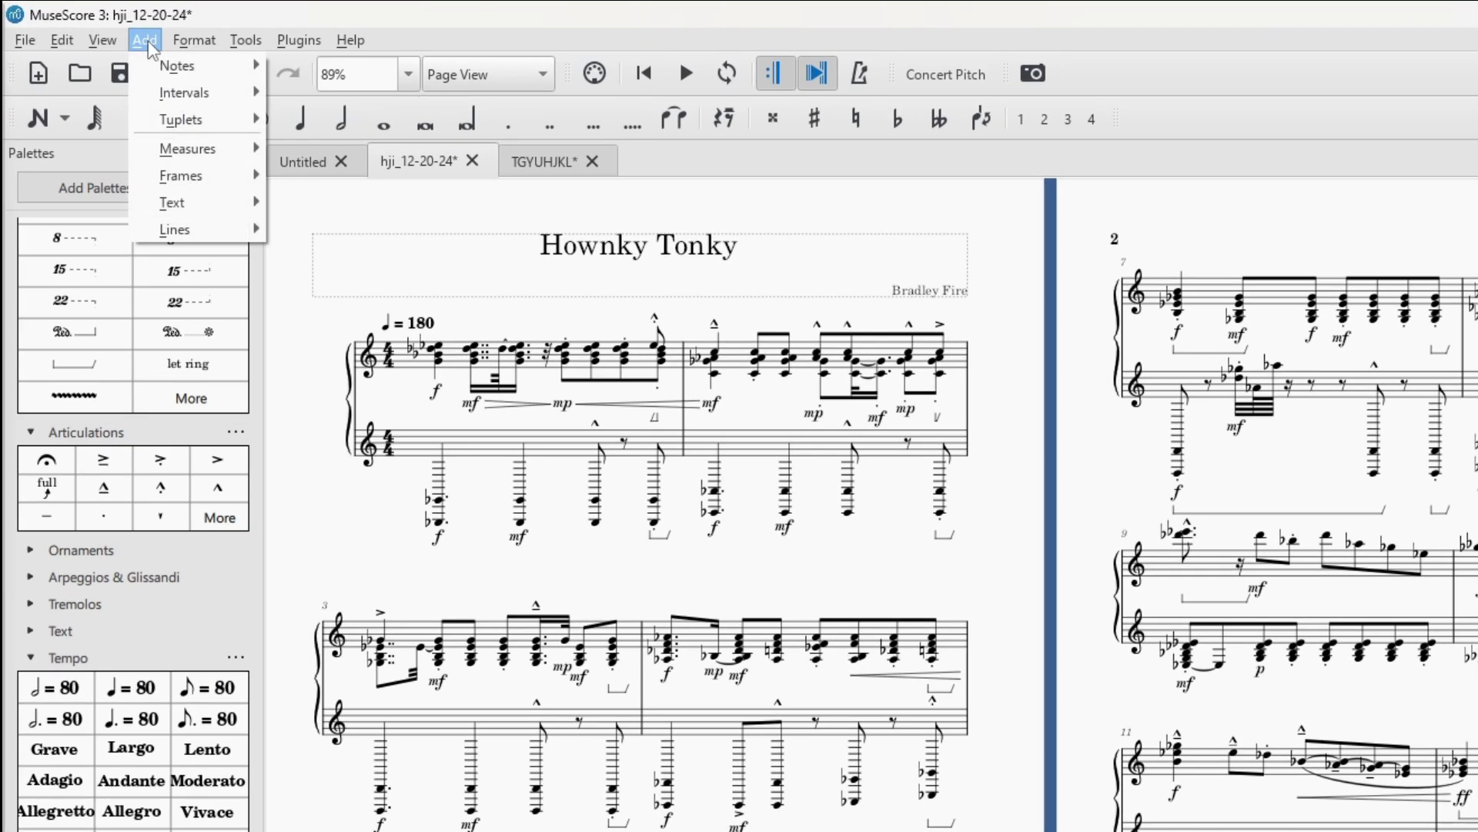
mouse_move(176, 208)
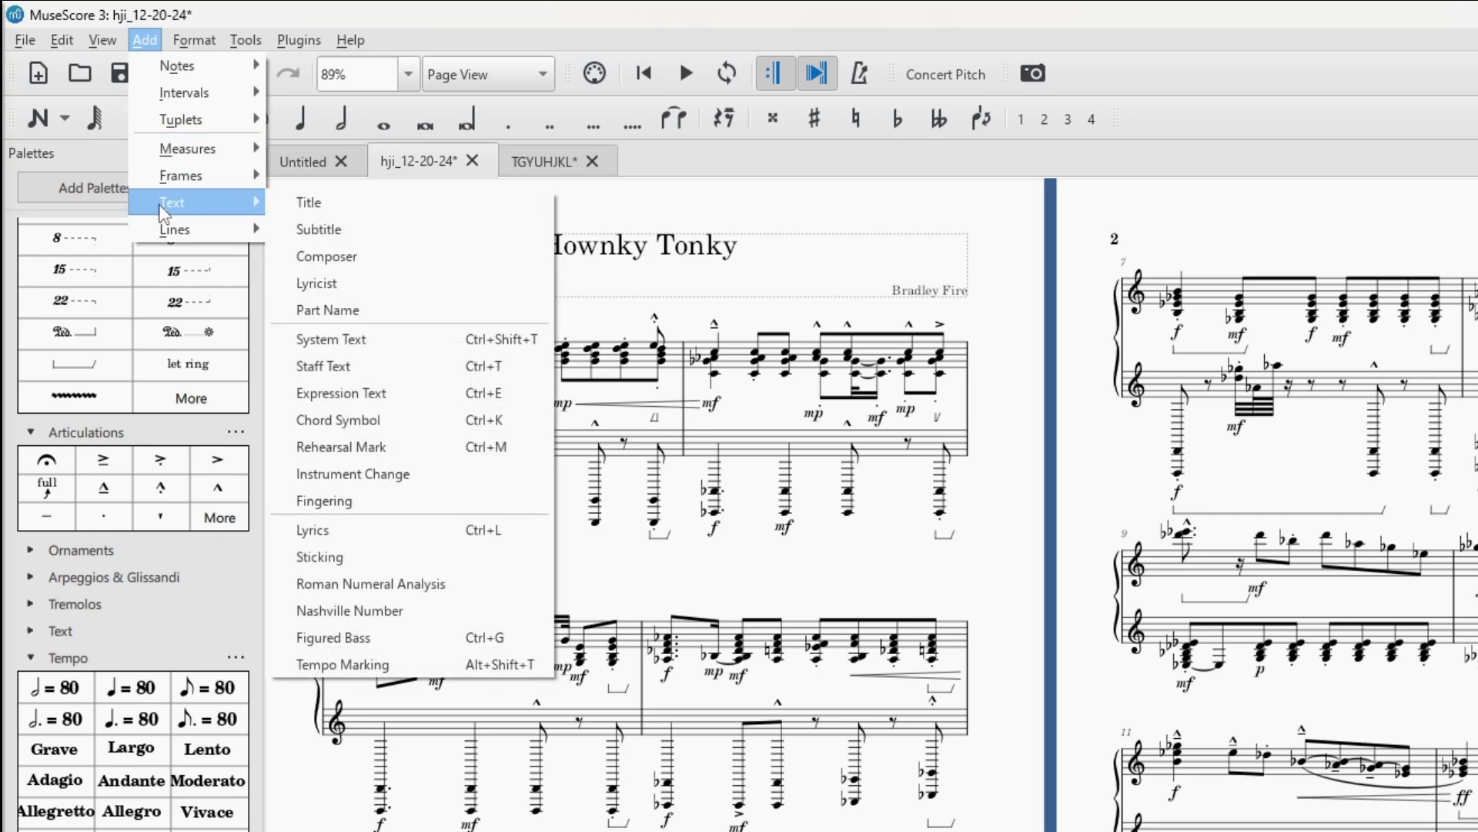
click(365, 315)
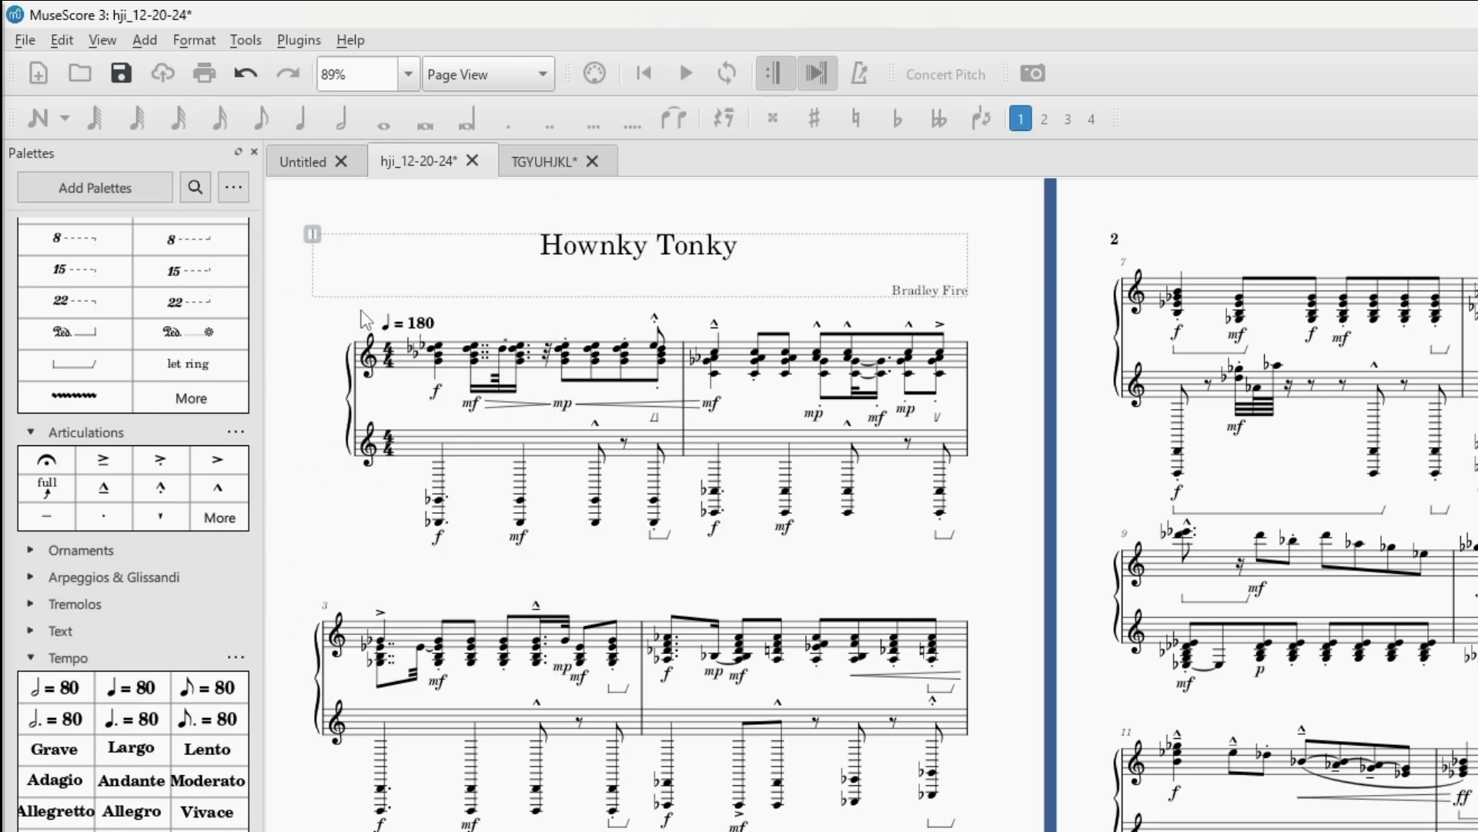
text(Piano)
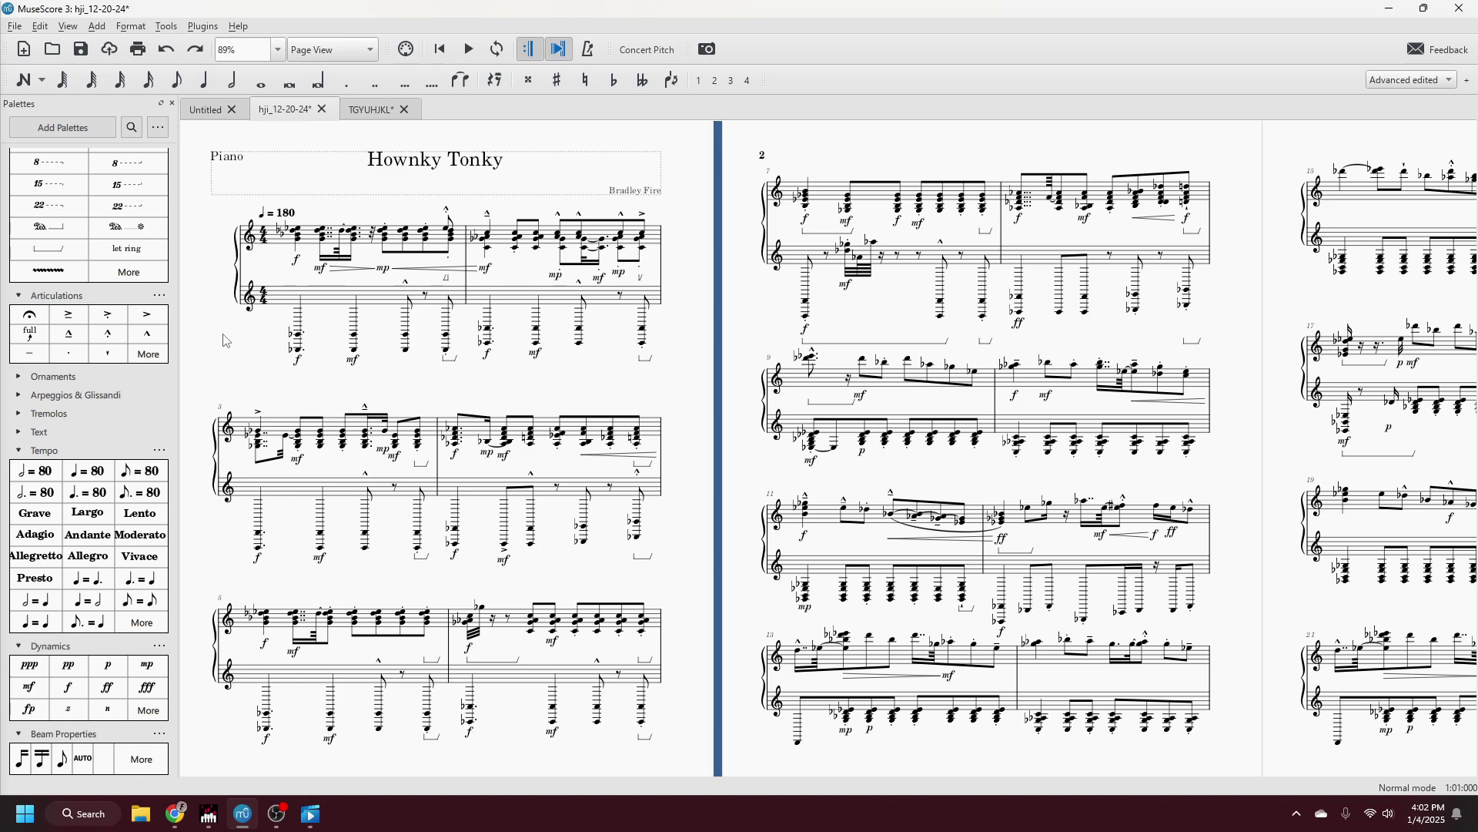
Open the Mixer, try Mellow Grand Piano on the first piano channel, then revert to Grand Piano
click(68, 26)
click(84, 148)
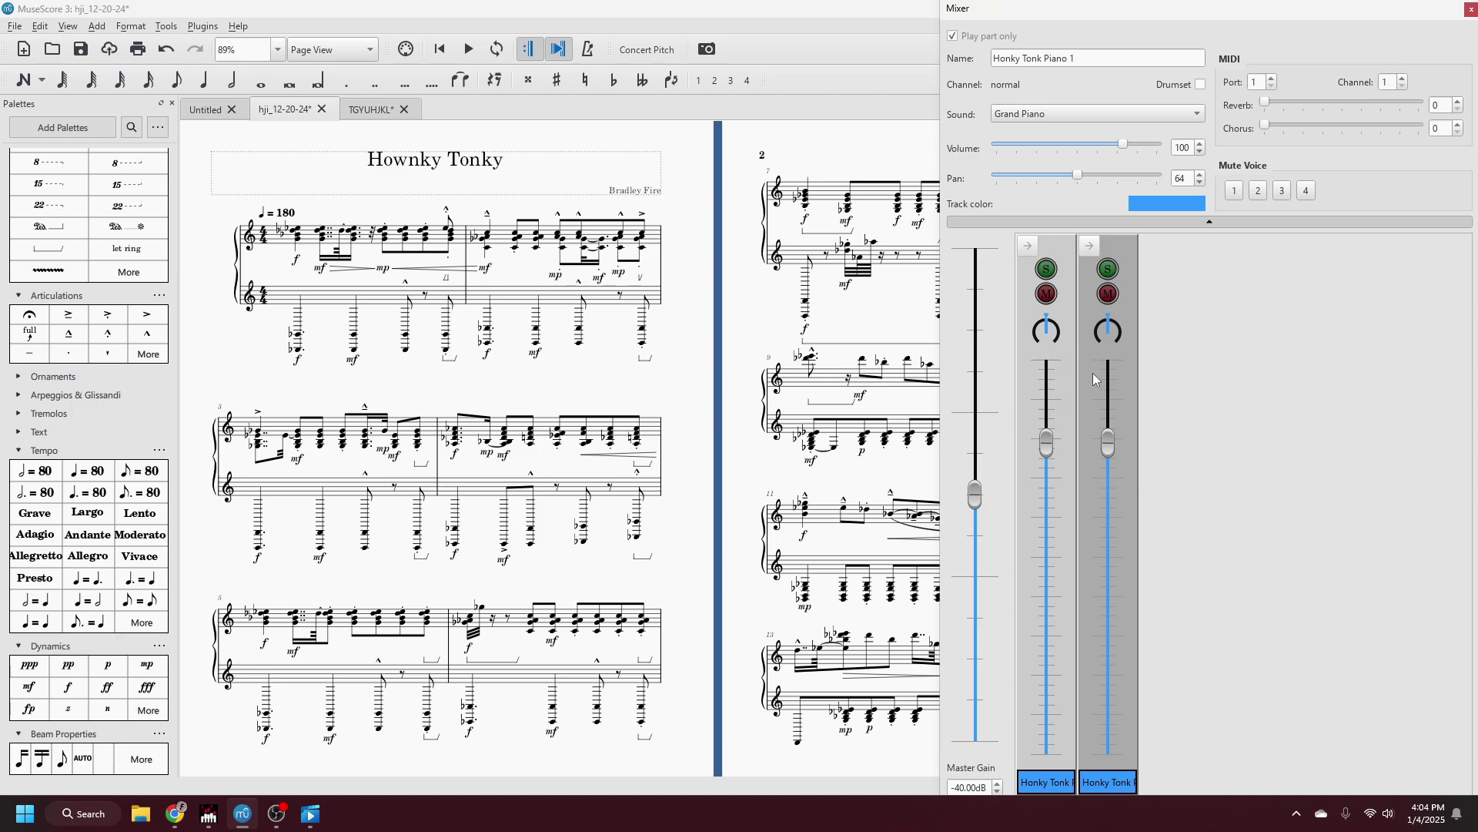
click(1088, 397)
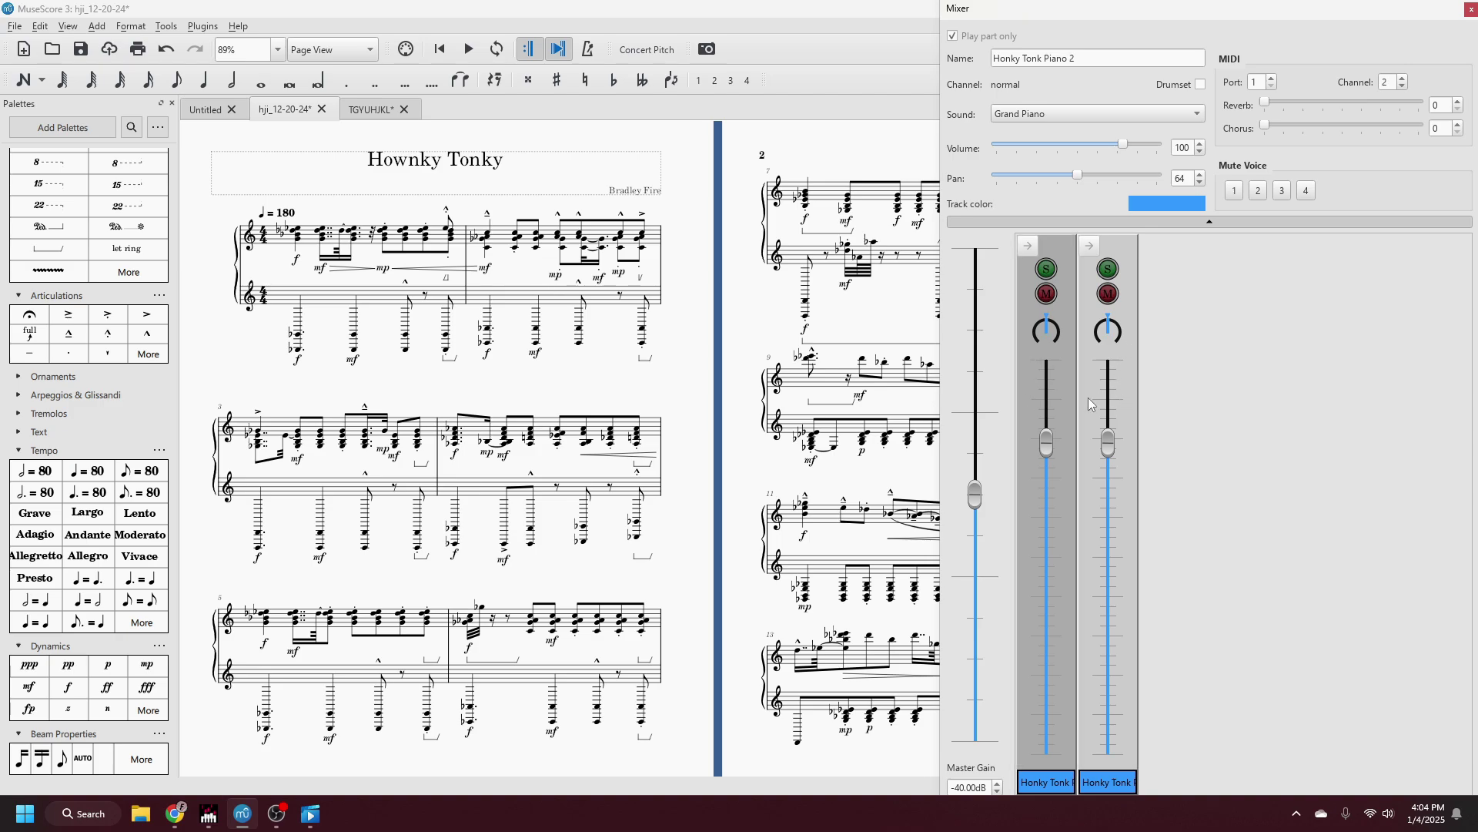
click(1075, 336)
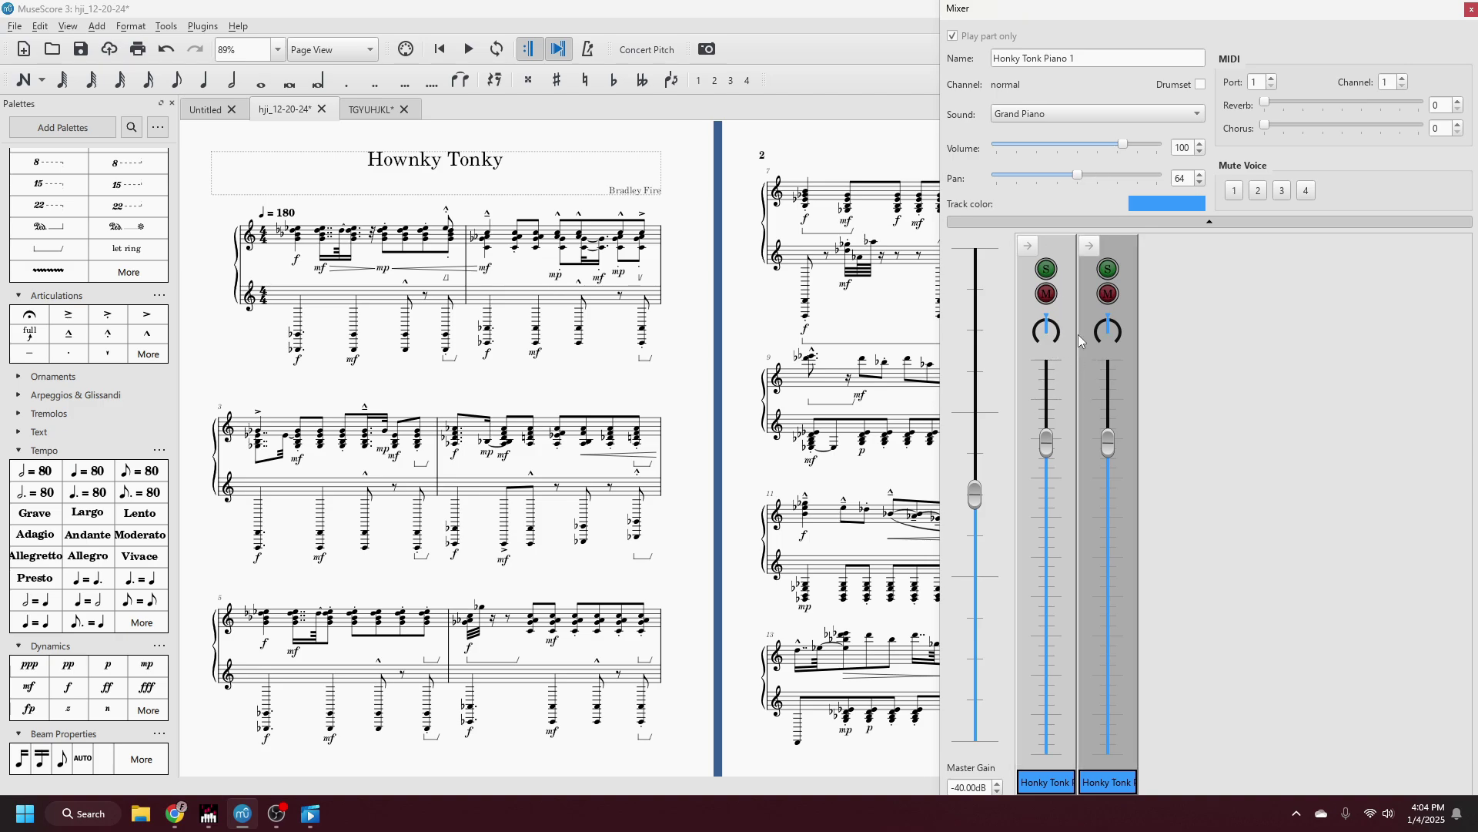
click(1061, 117)
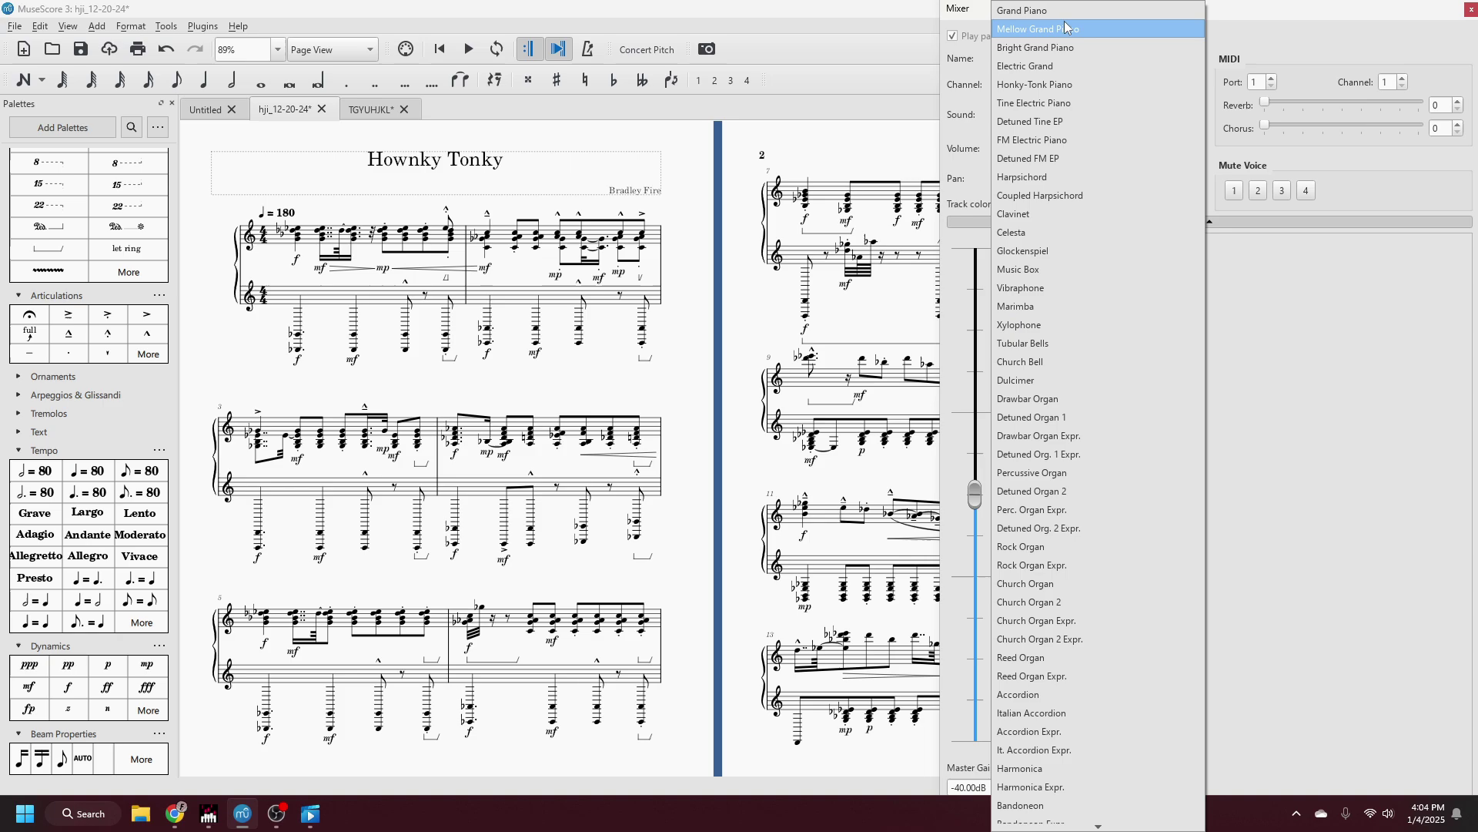
click(1067, 29)
click(1068, 121)
click(1080, 12)
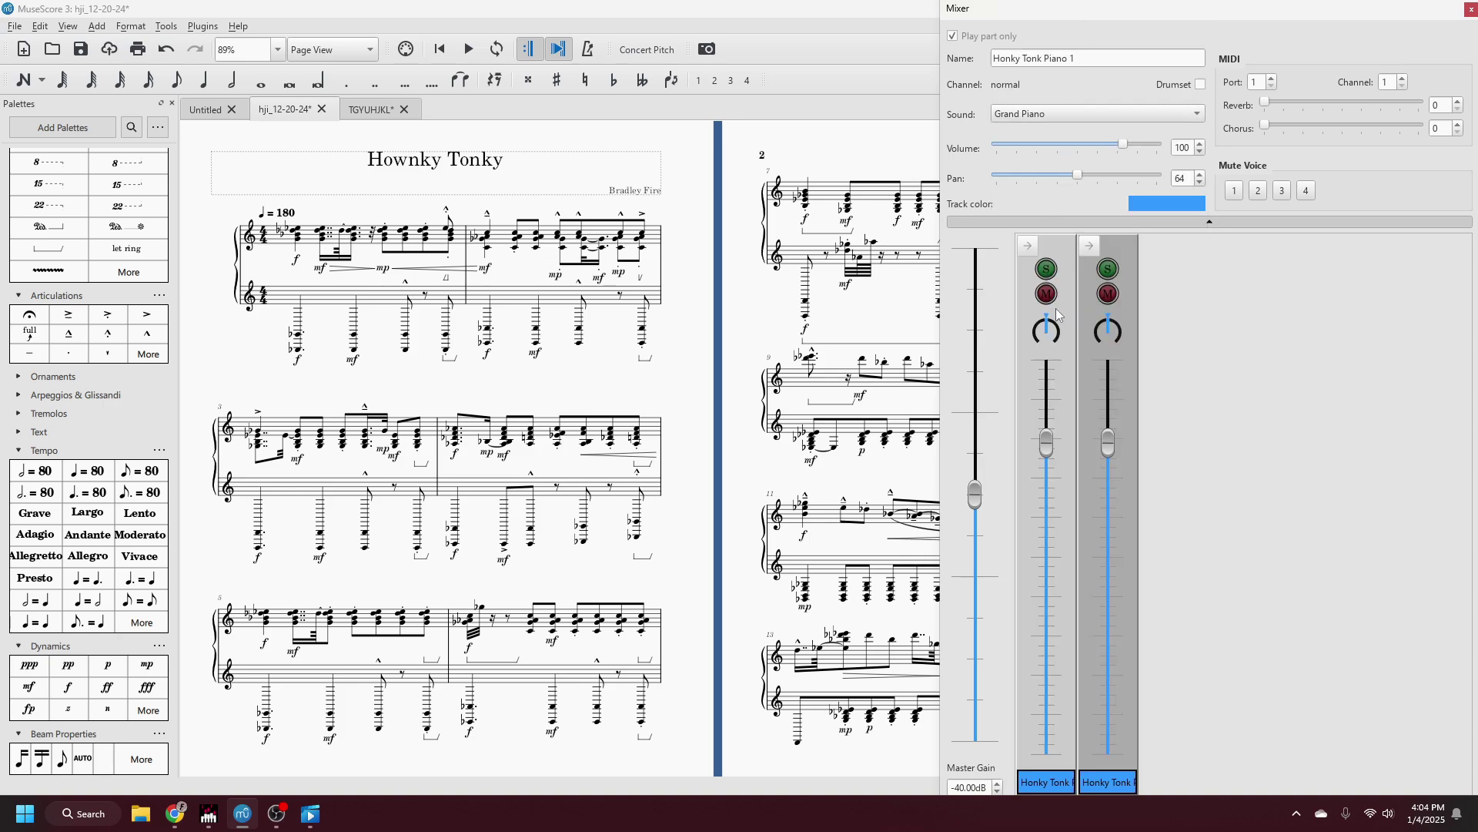
click(1086, 116)
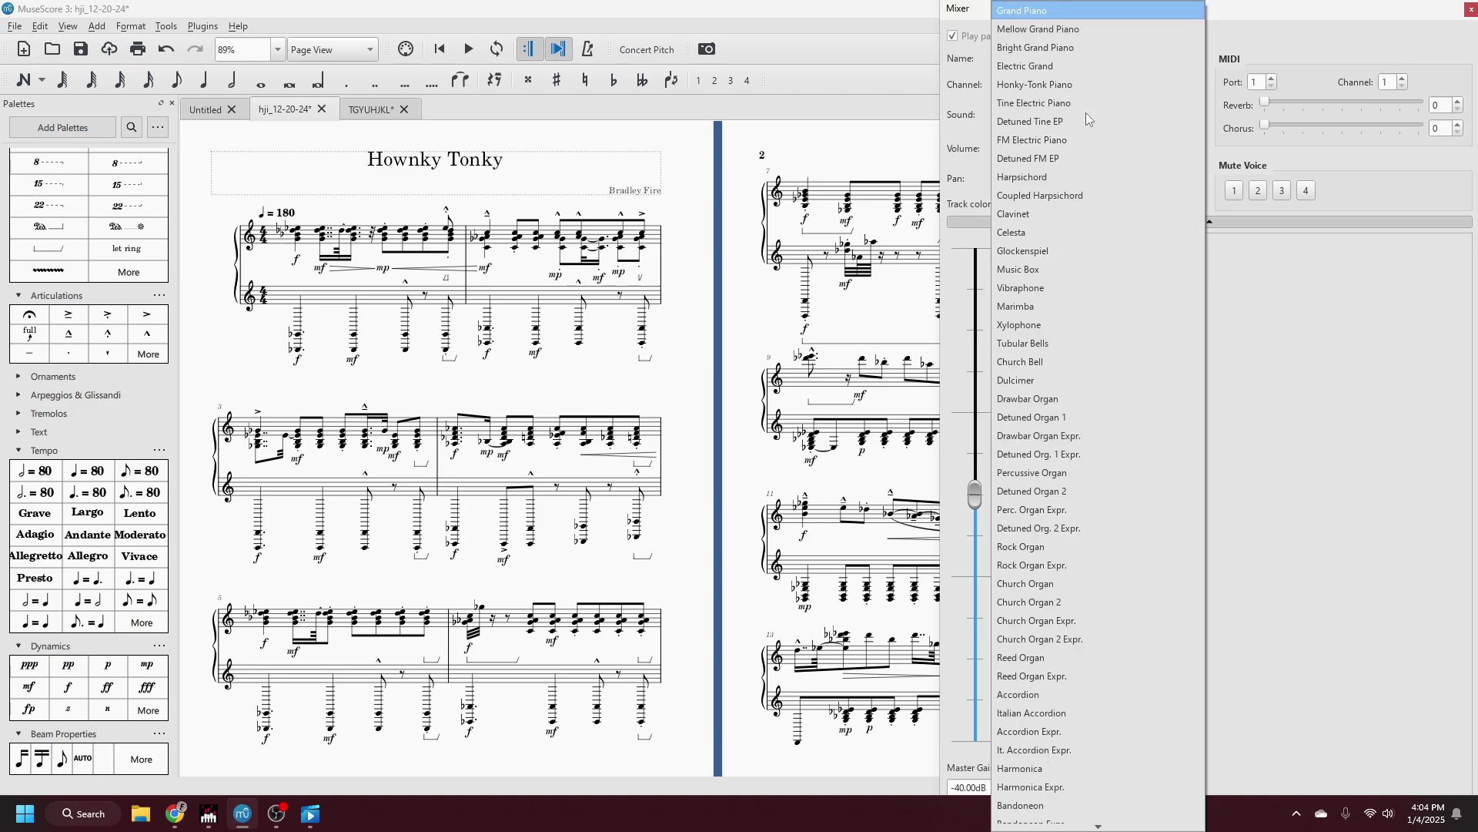
key(Escape)
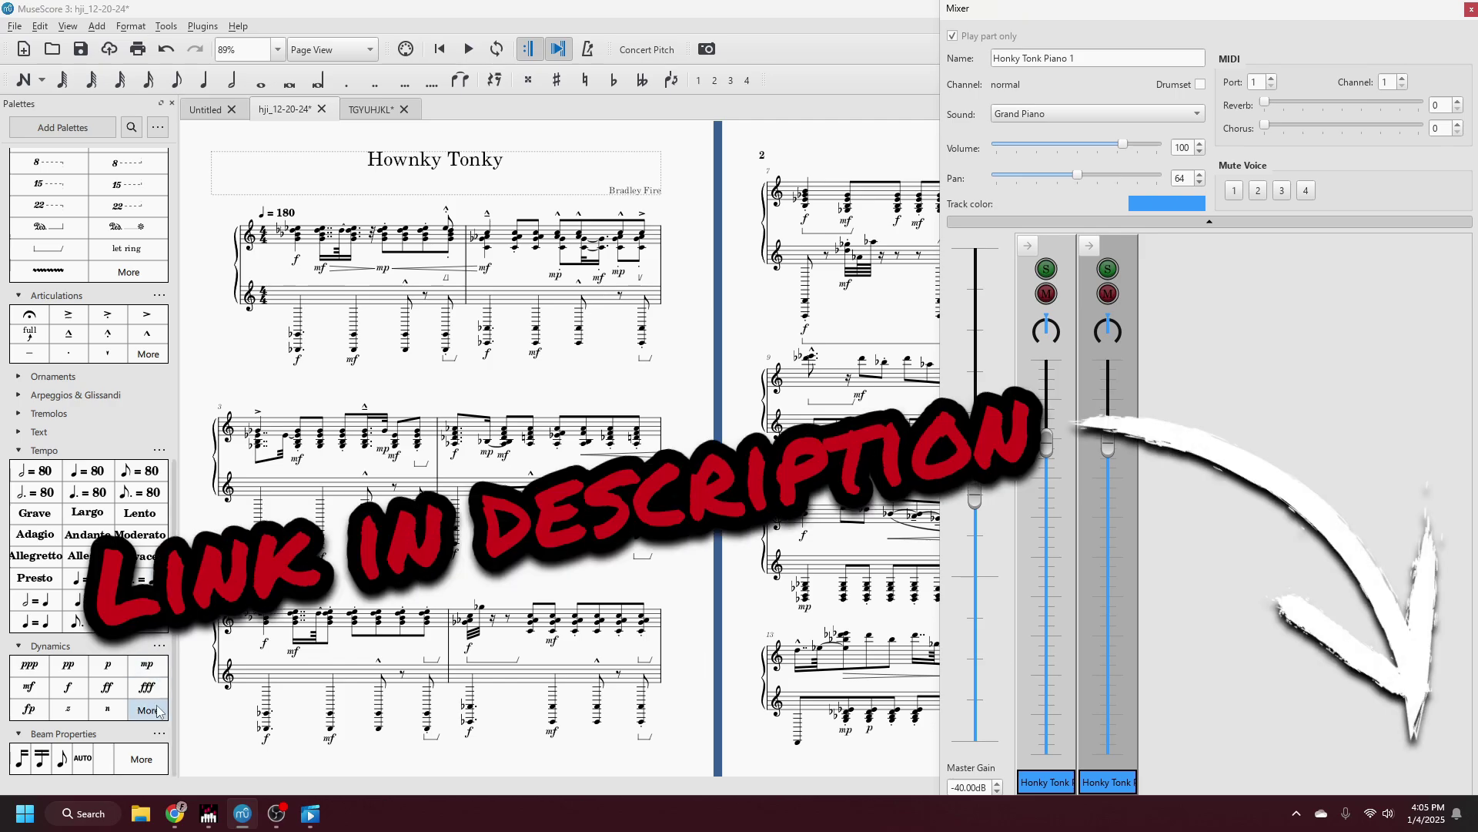
Download Dore Mark's NY S&S Model B-v5.2.sf2 from Soundfonts 4U and drag it into MuseScore
click(171, 818)
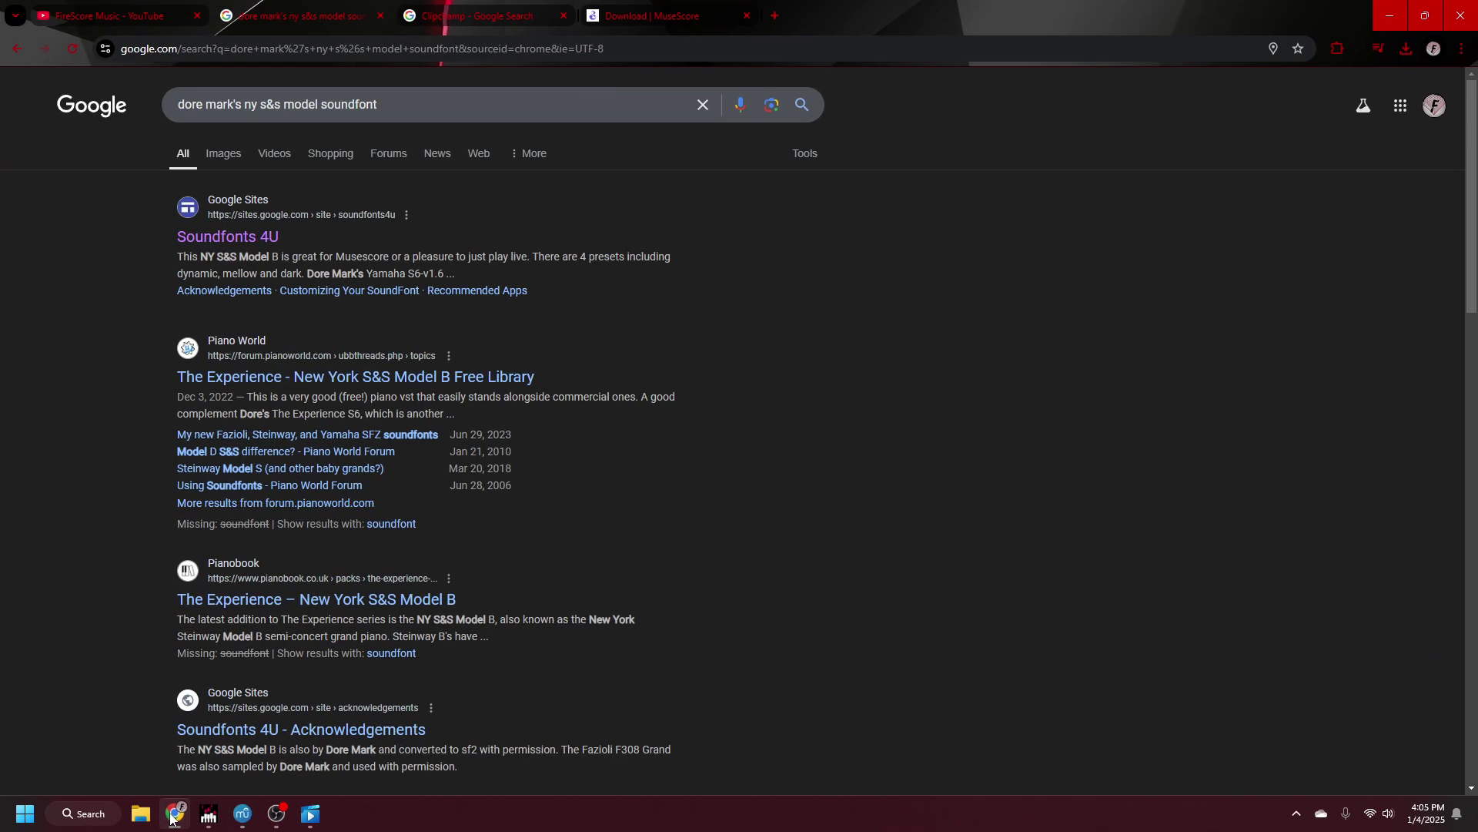
click(212, 240)
scroll(224, 373, down, 9)
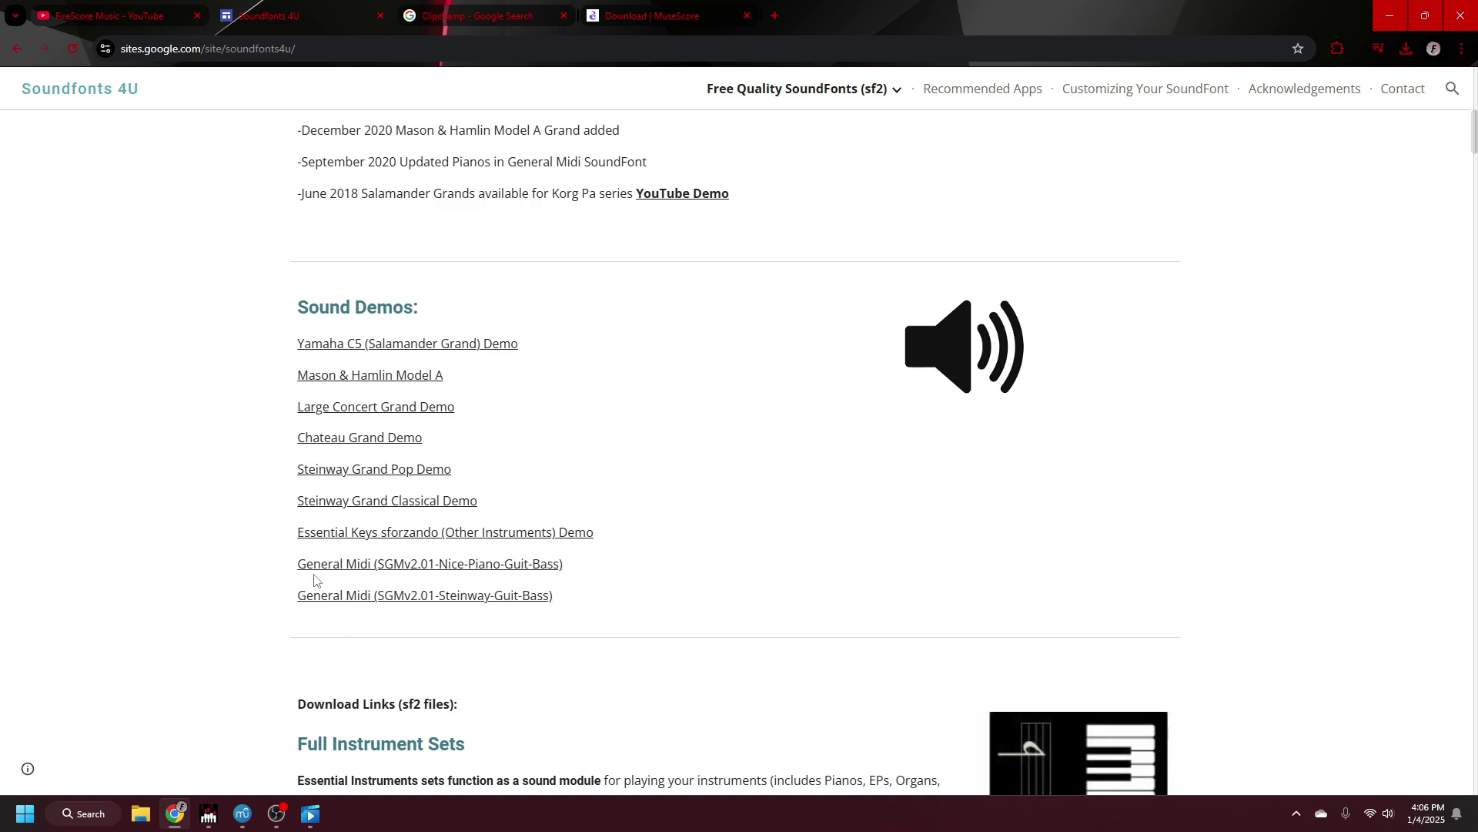
scroll(250, 559, down, 15)
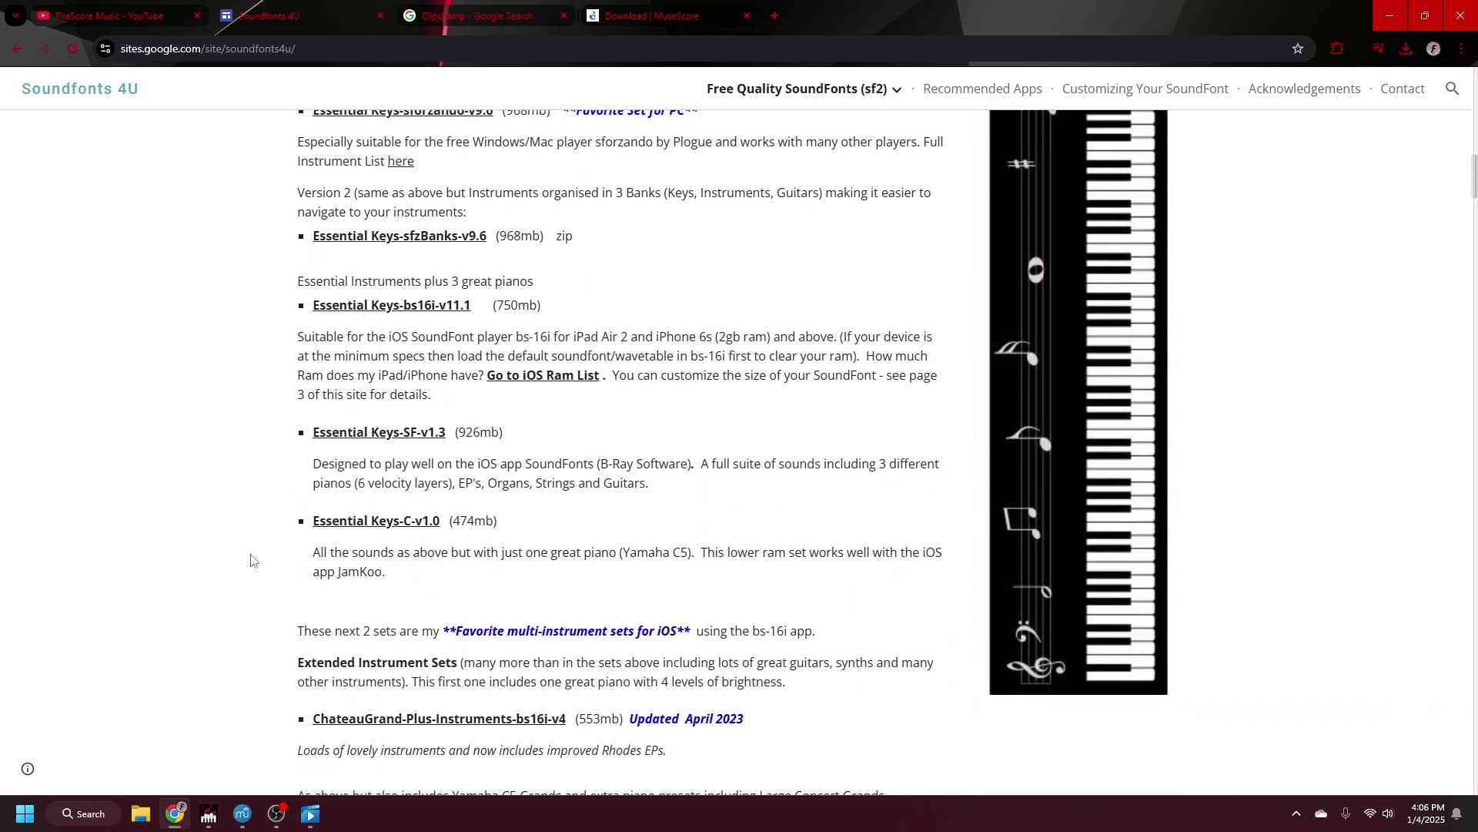
scroll(250, 560, down, 6)
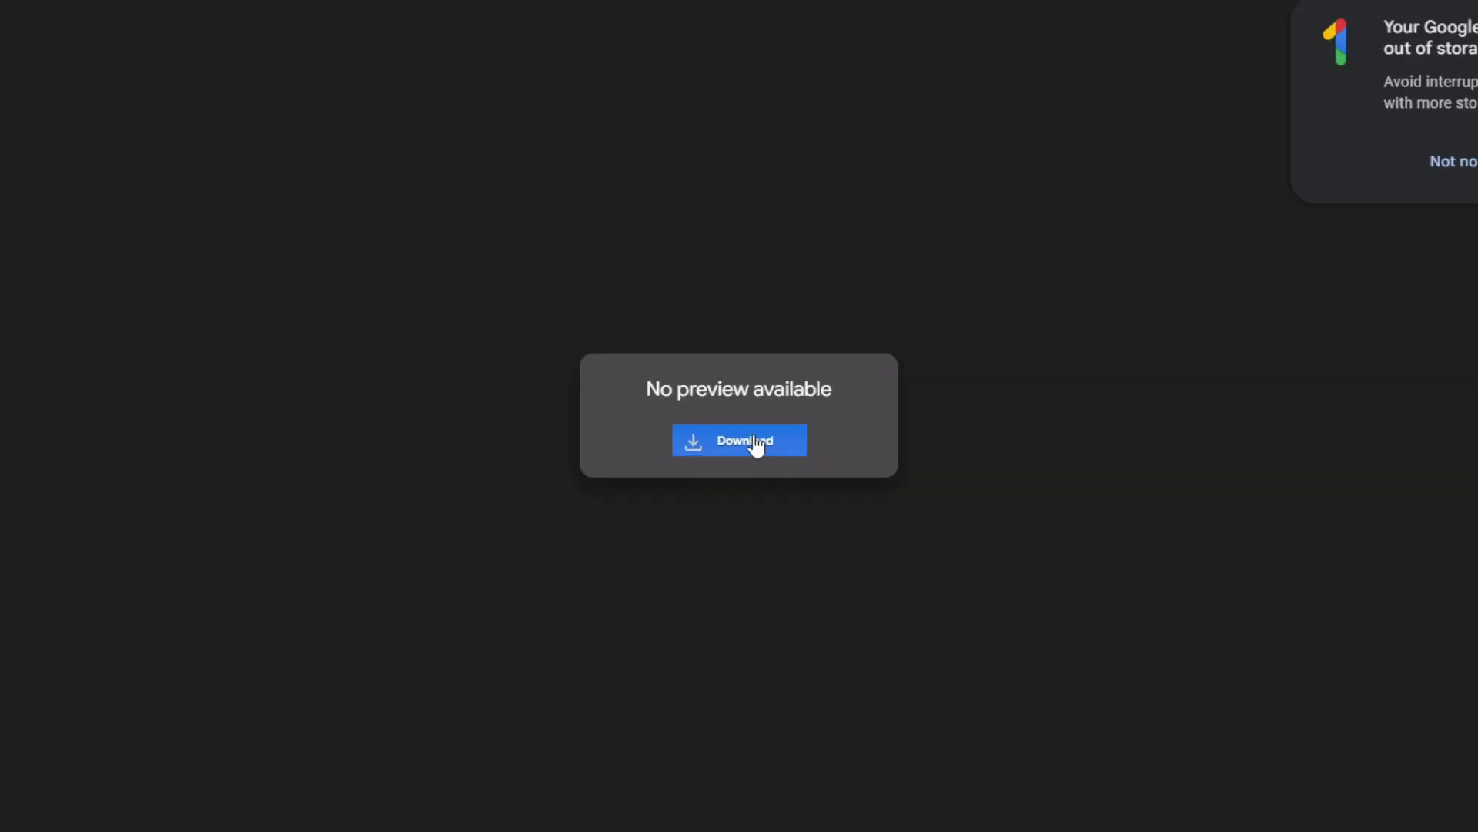
click(751, 436)
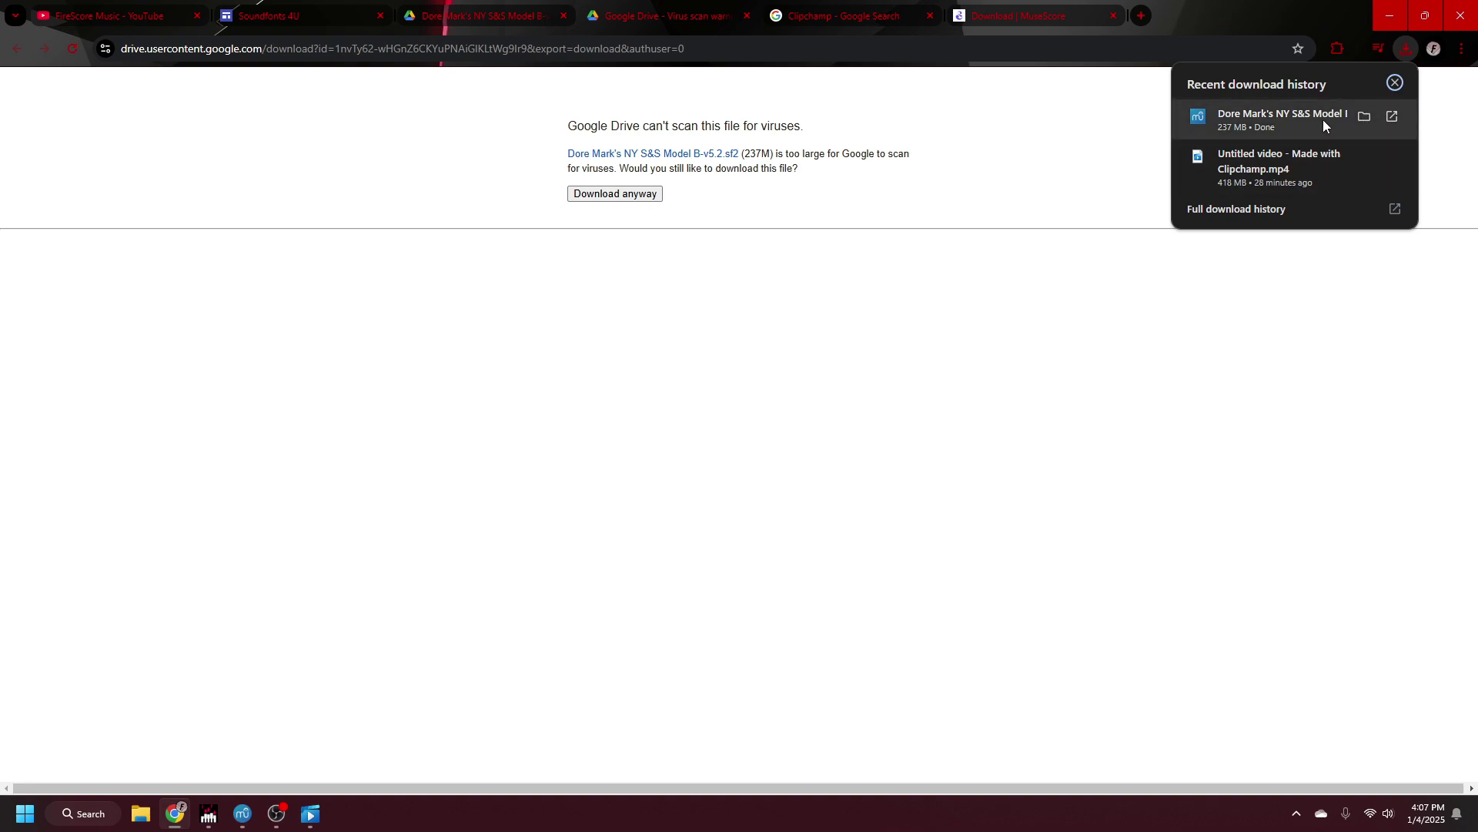
drag(1323, 118, 548, 372)
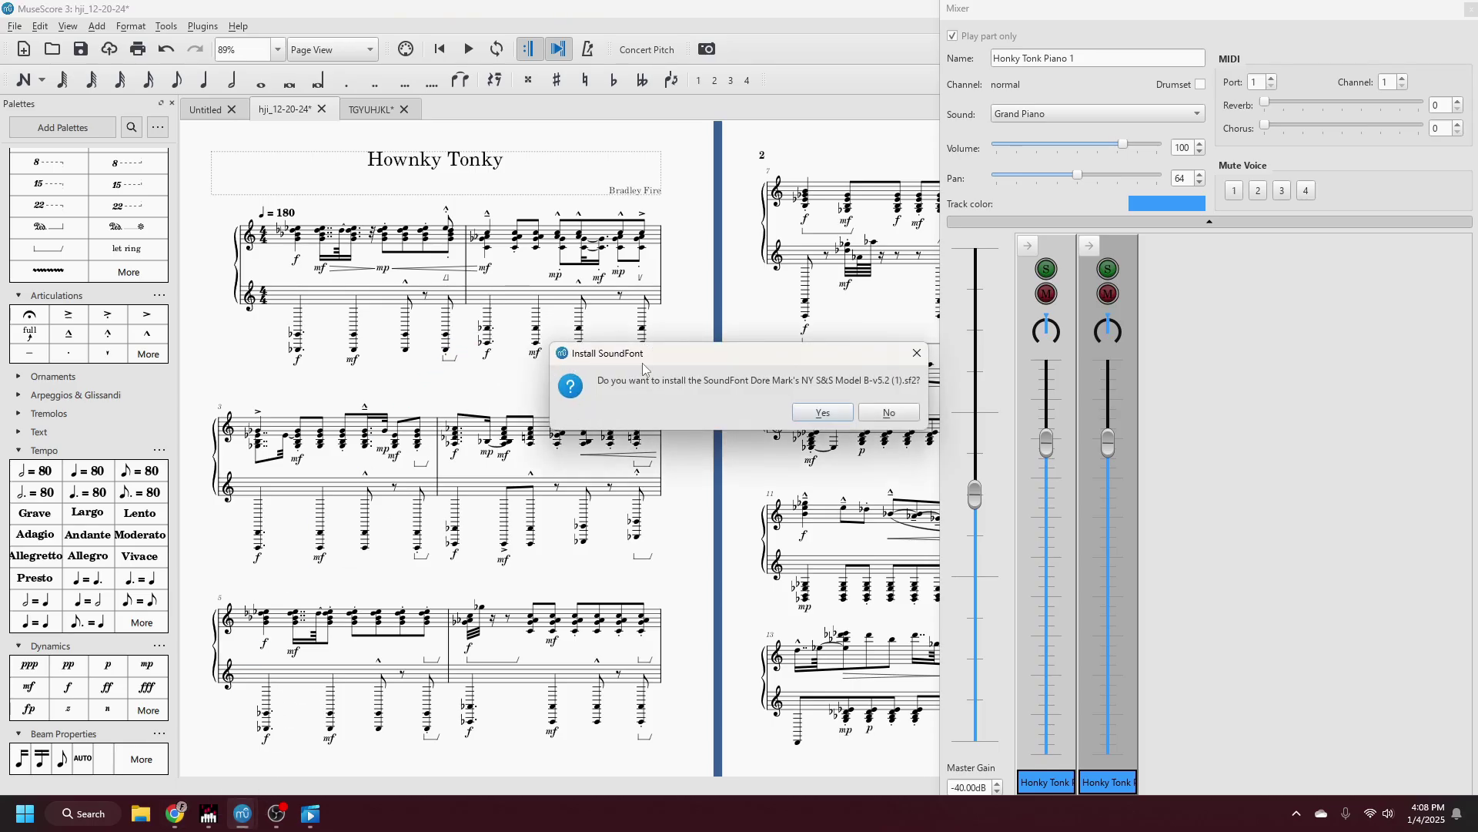
Install the NY S&S Model B soundfont and check it in the Synthesizer's Fluid soundfont list
click(816, 413)
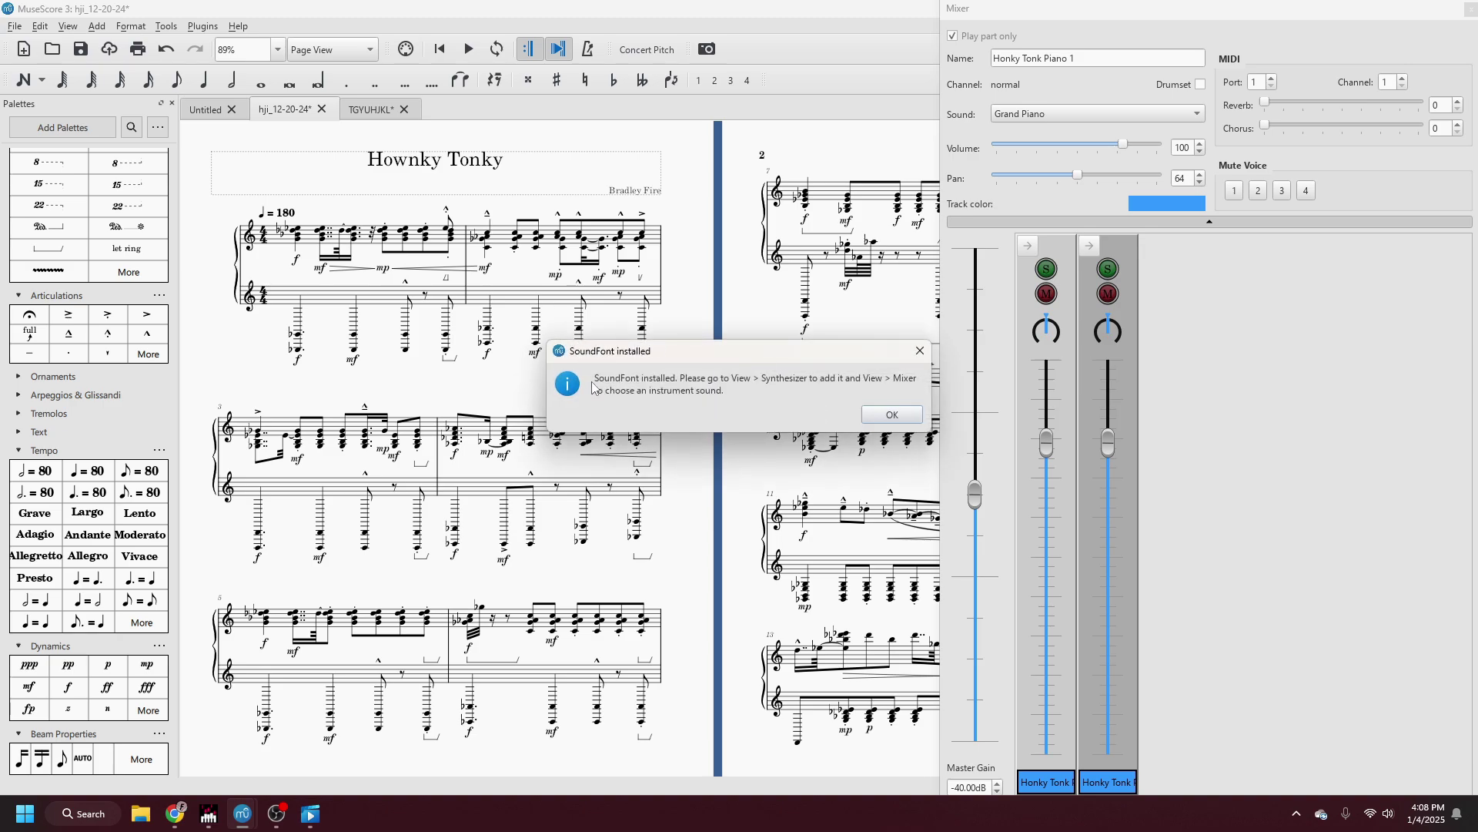
drag(594, 388, 682, 389)
click(68, 26)
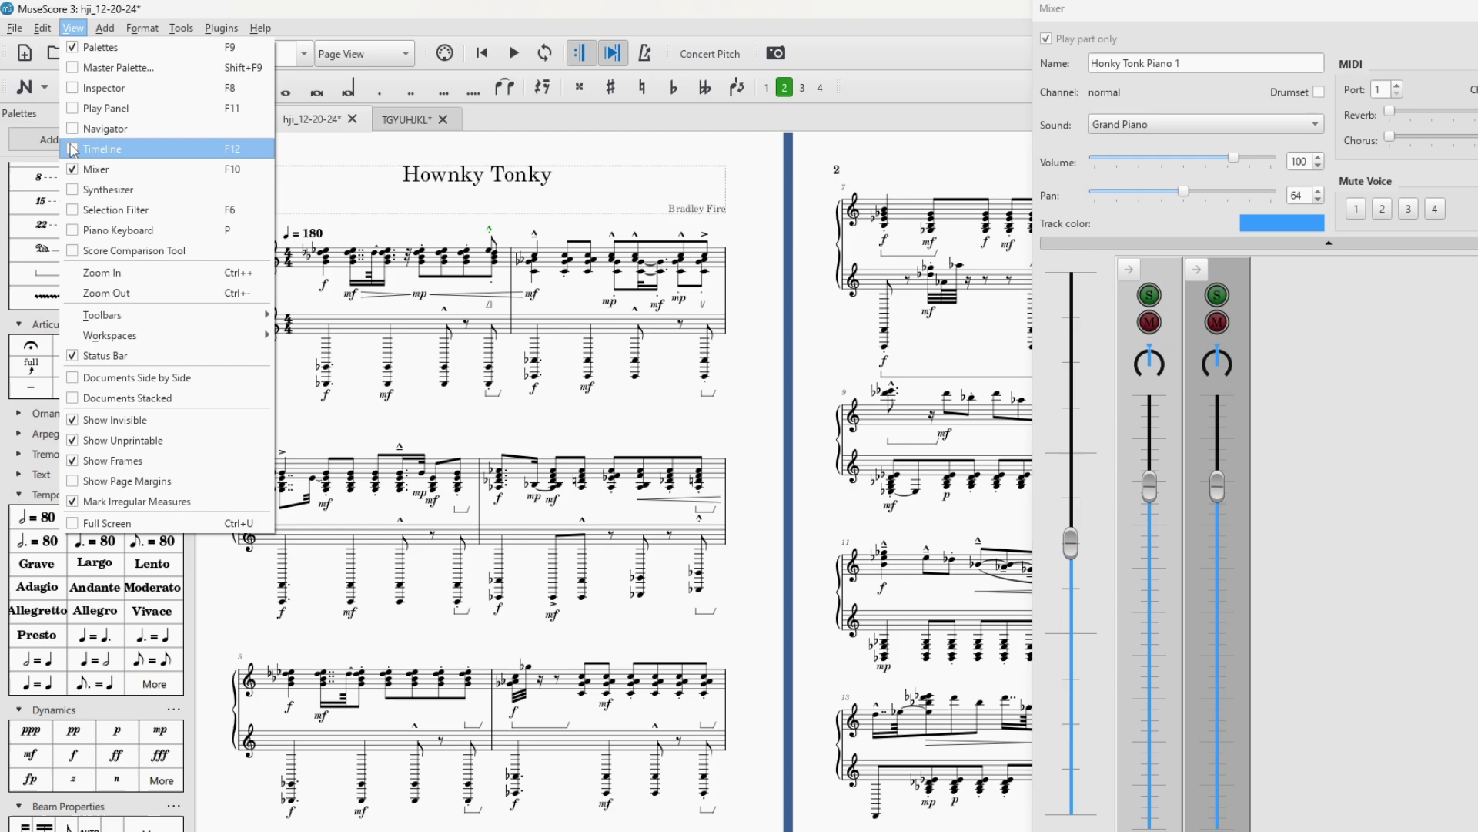
click(108, 176)
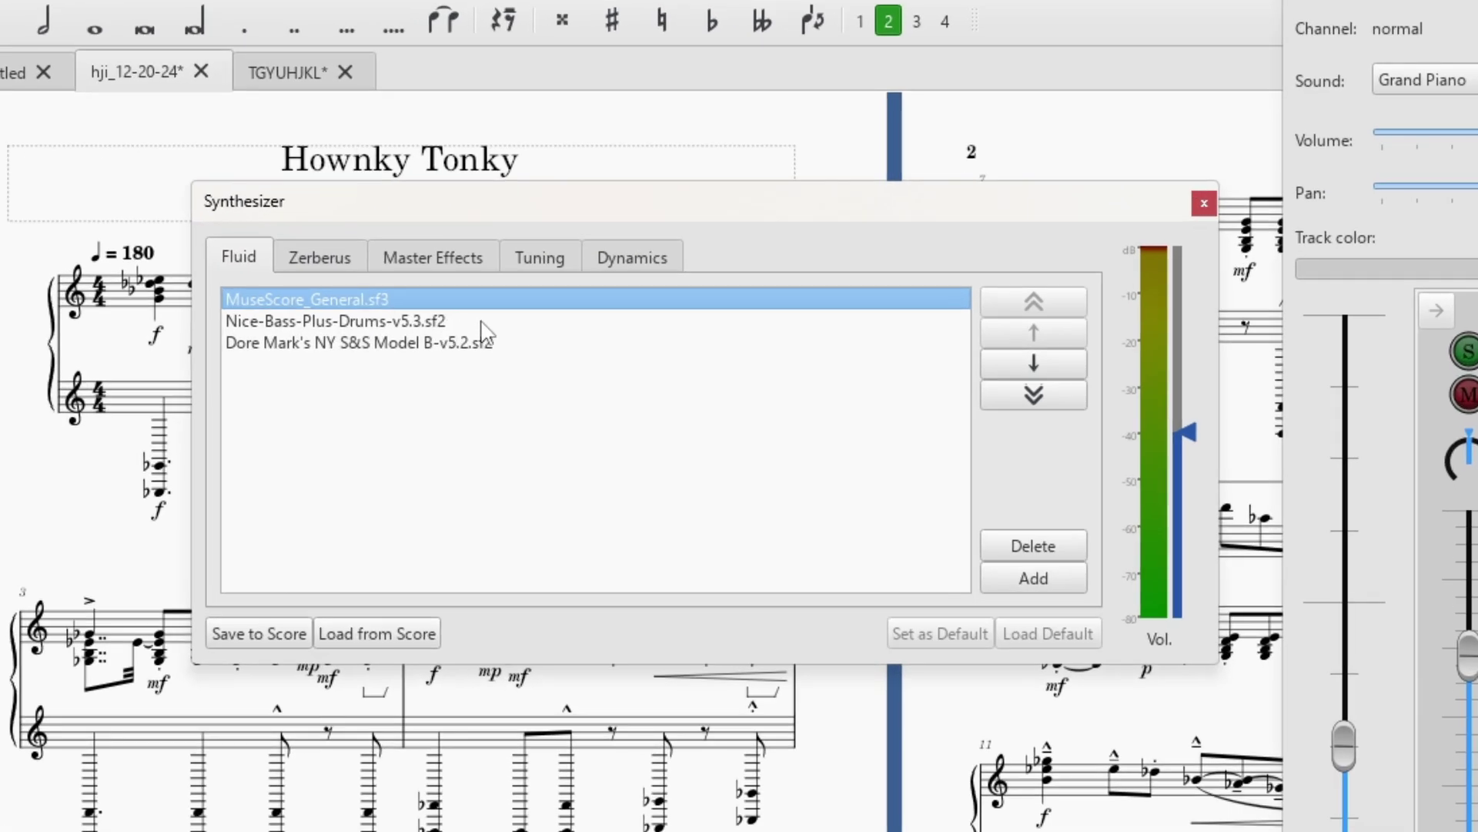
click(484, 325)
click(548, 345)
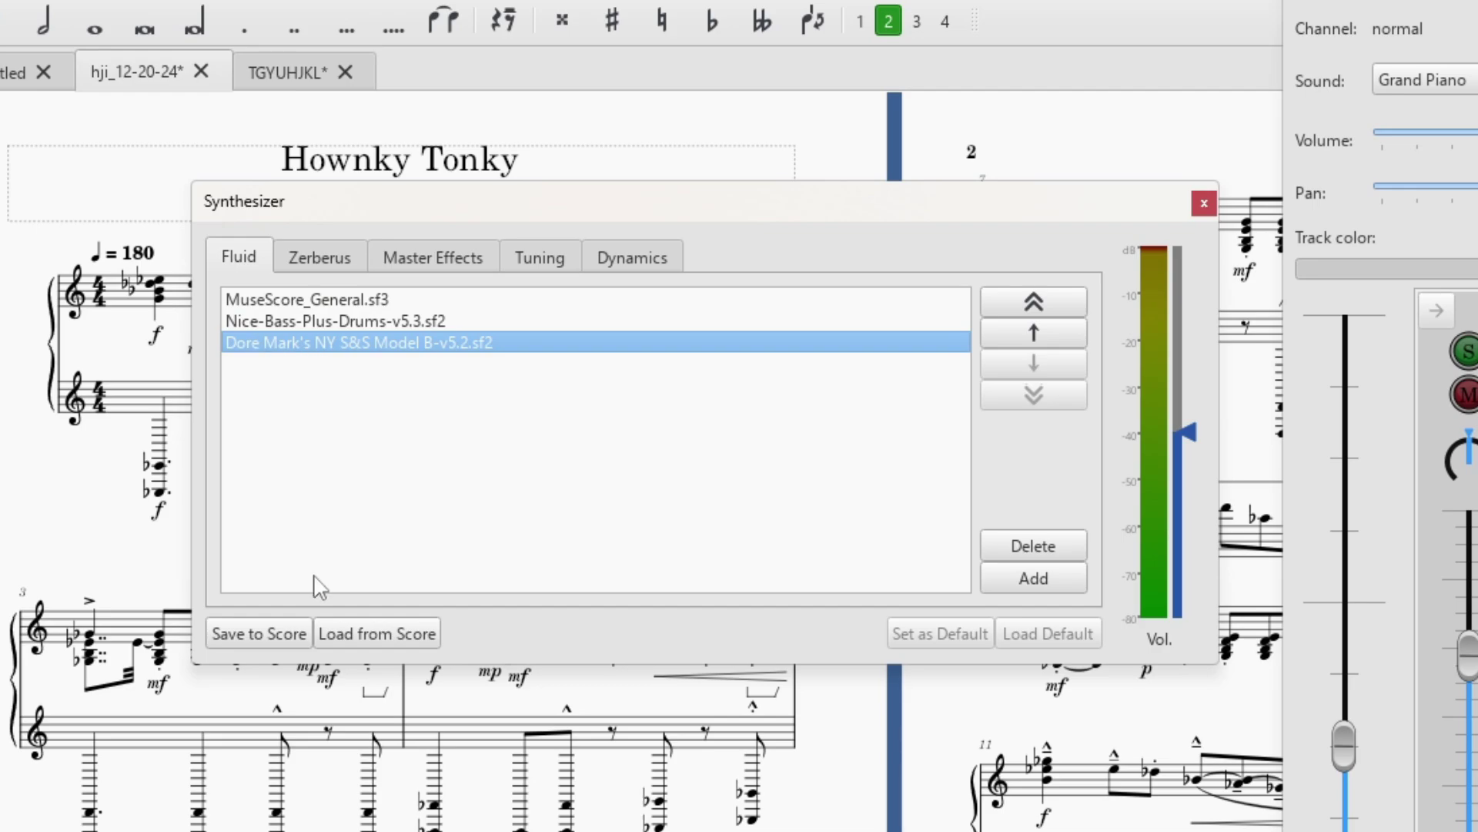
click(1060, 589)
click(753, 350)
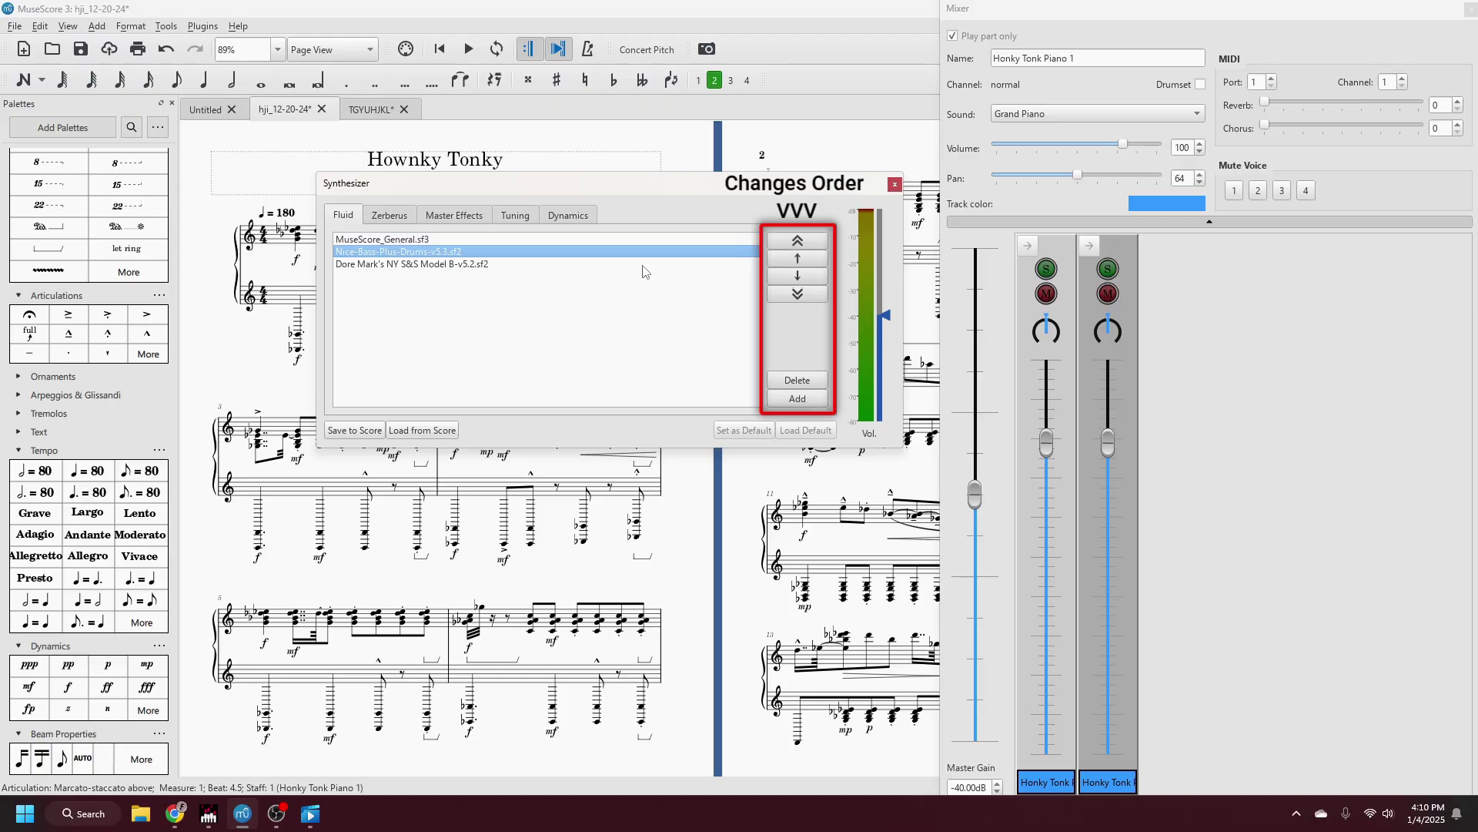
Set Honky Tonk Piano 1's mixer sound to S&S Dynamic Mod B from the new soundfont
click(644, 265)
click(1032, 114)
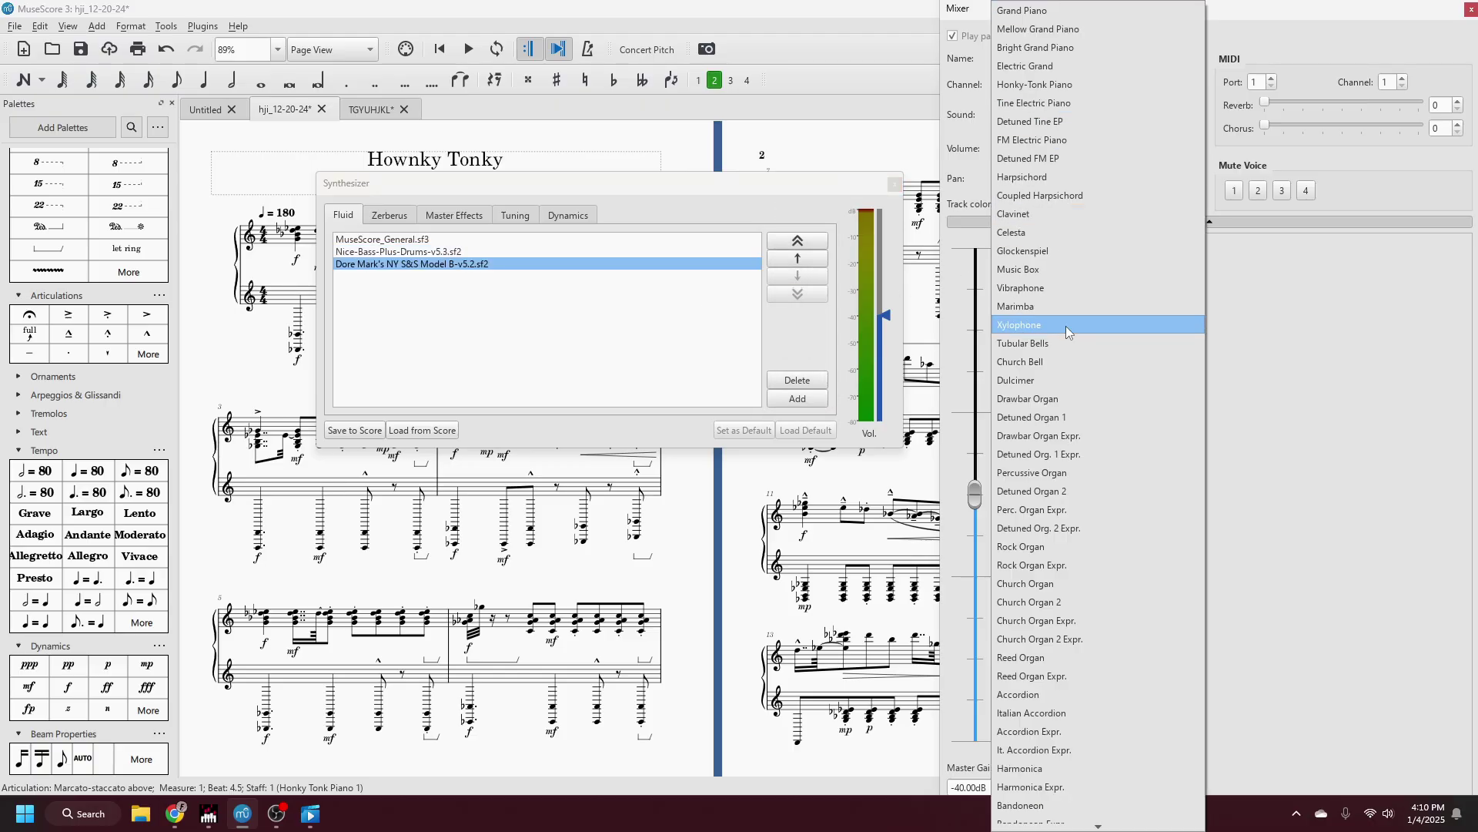
scroll(1089, 664, down, 20)
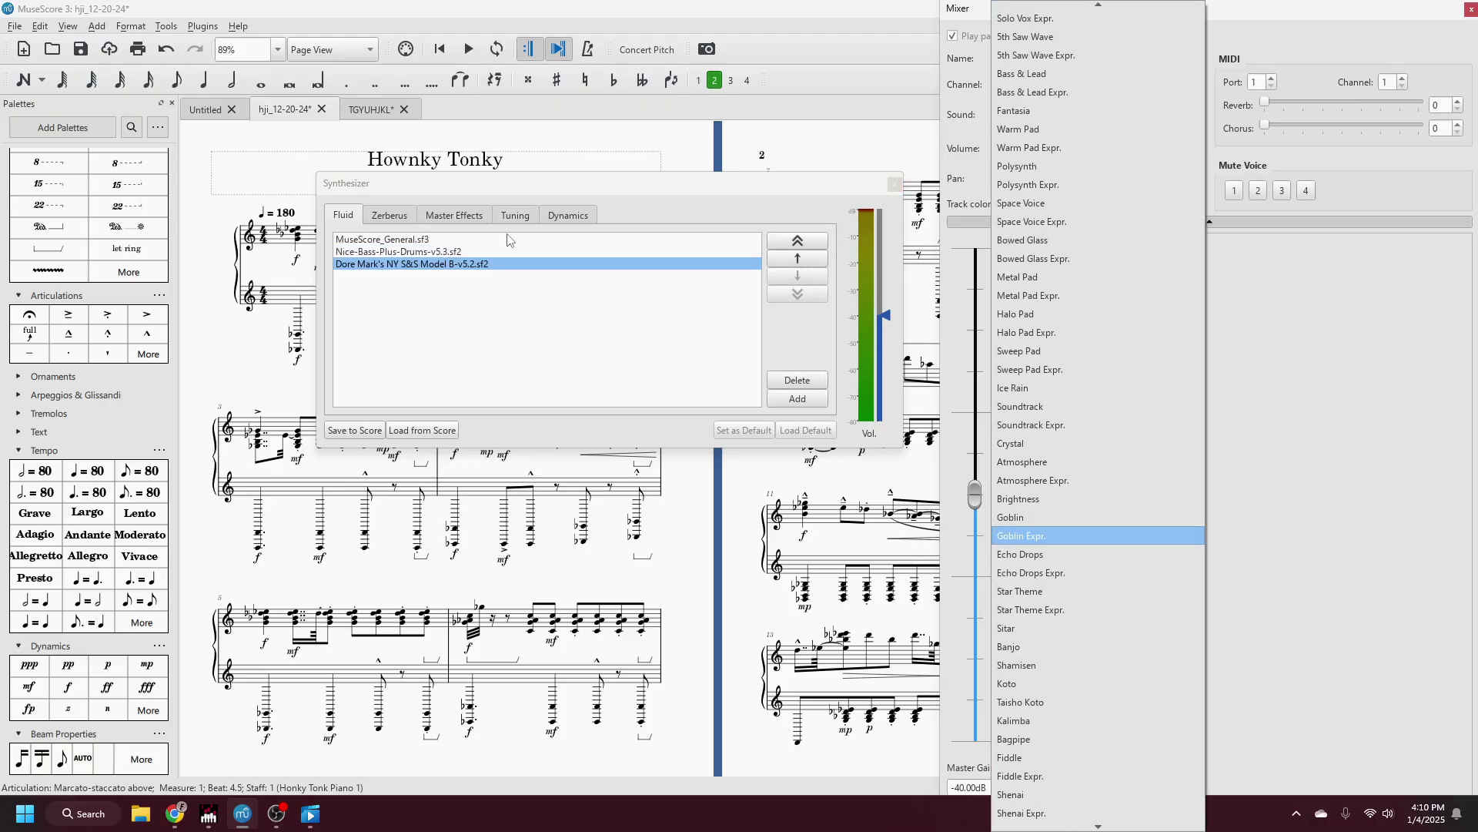
scroll(1186, 371, down, 14)
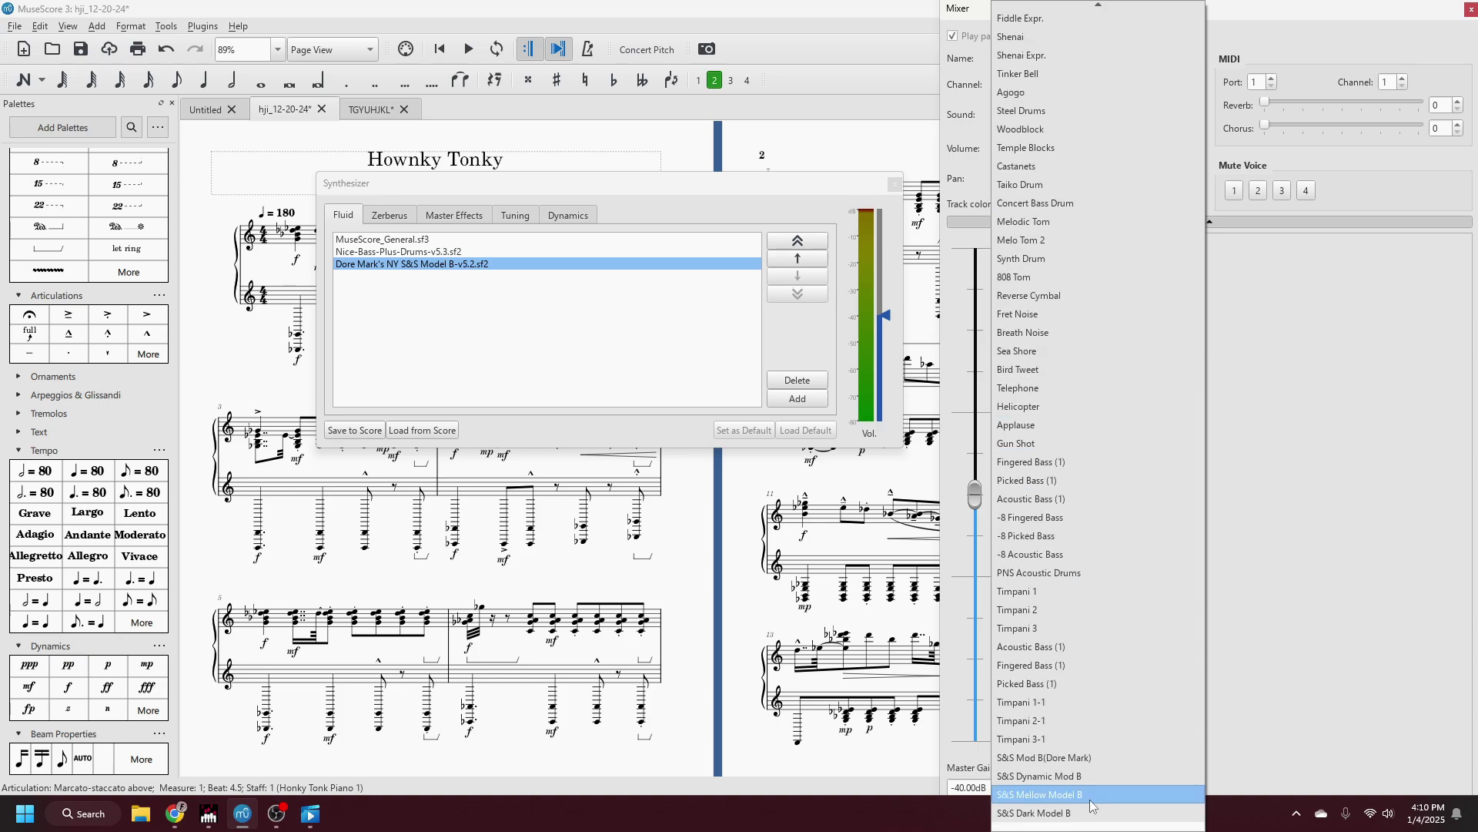
scroll(1057, 8, up, 20)
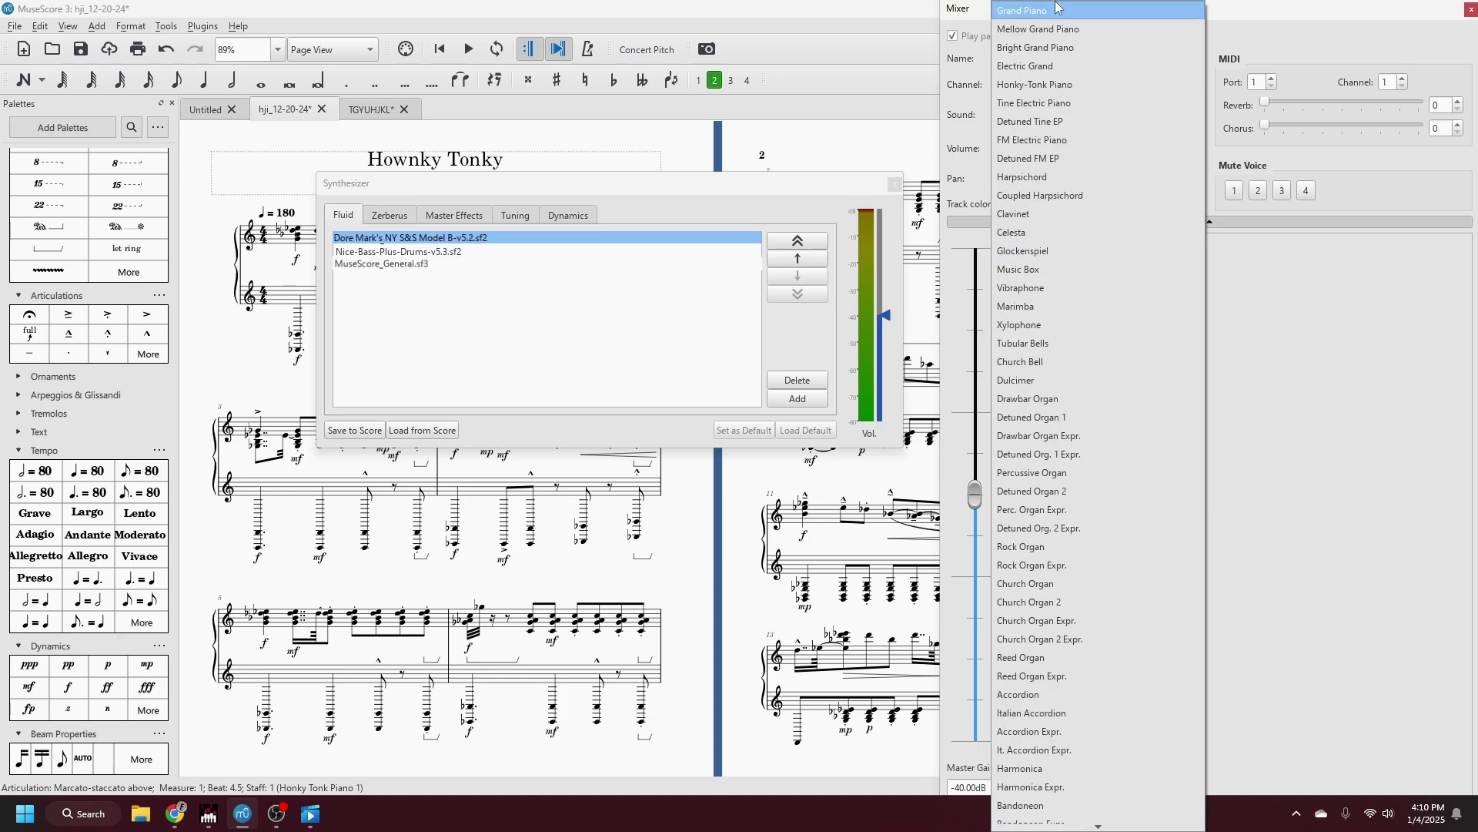
scroll(1089, 649, down, 20)
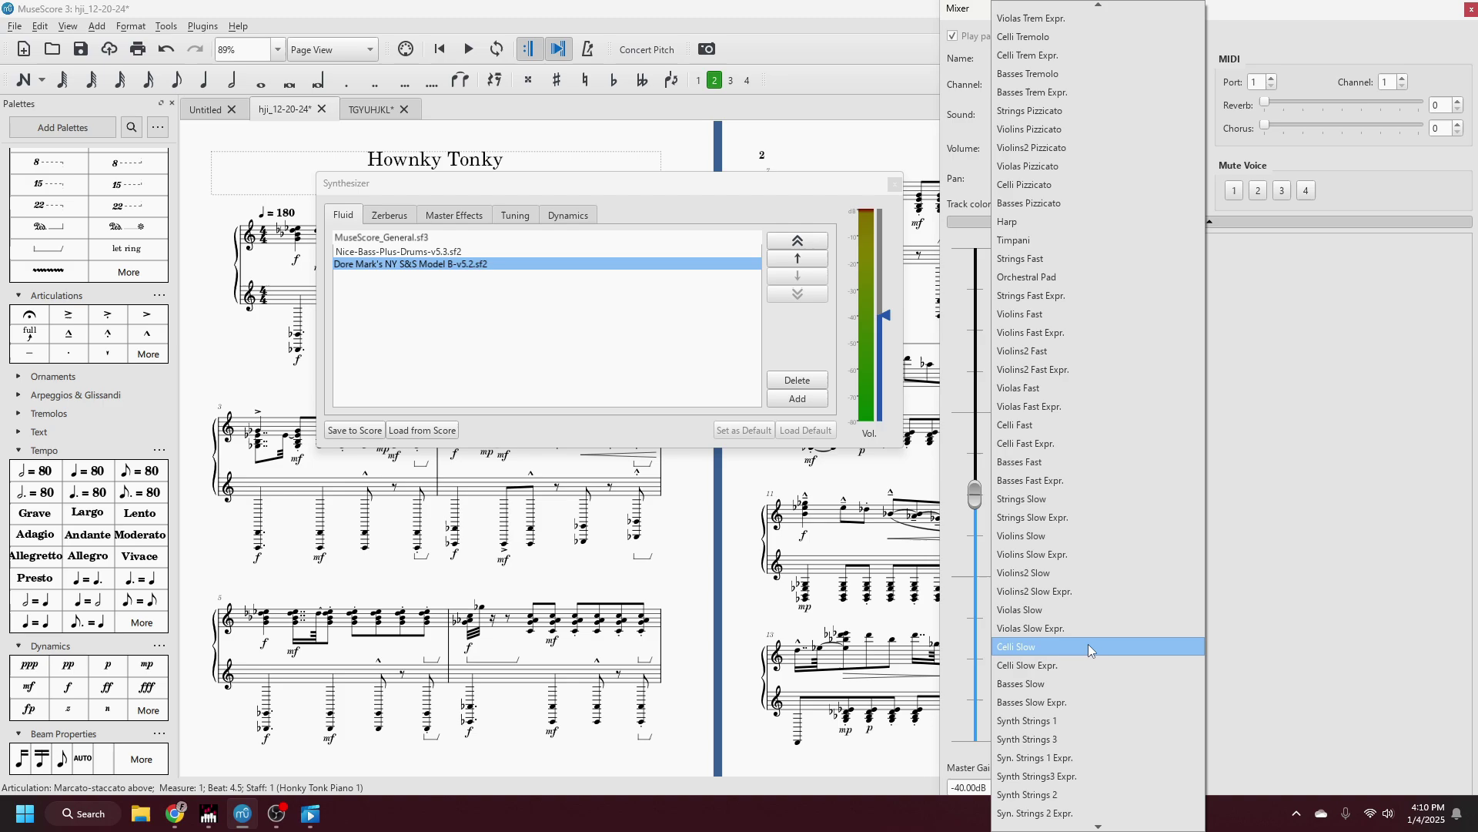
scroll(1089, 650, down, 10)
key(Escape)
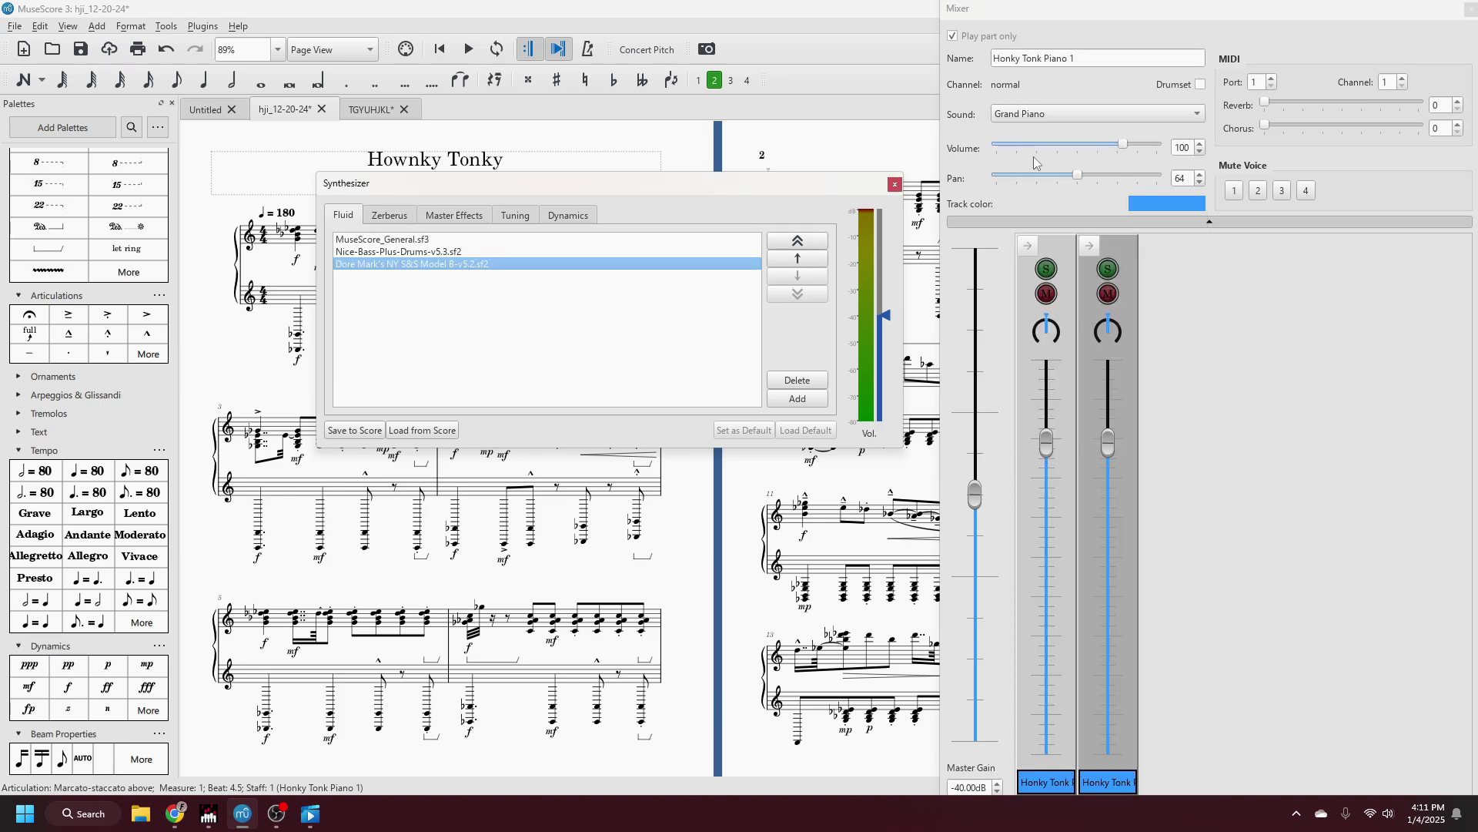
click(1063, 118)
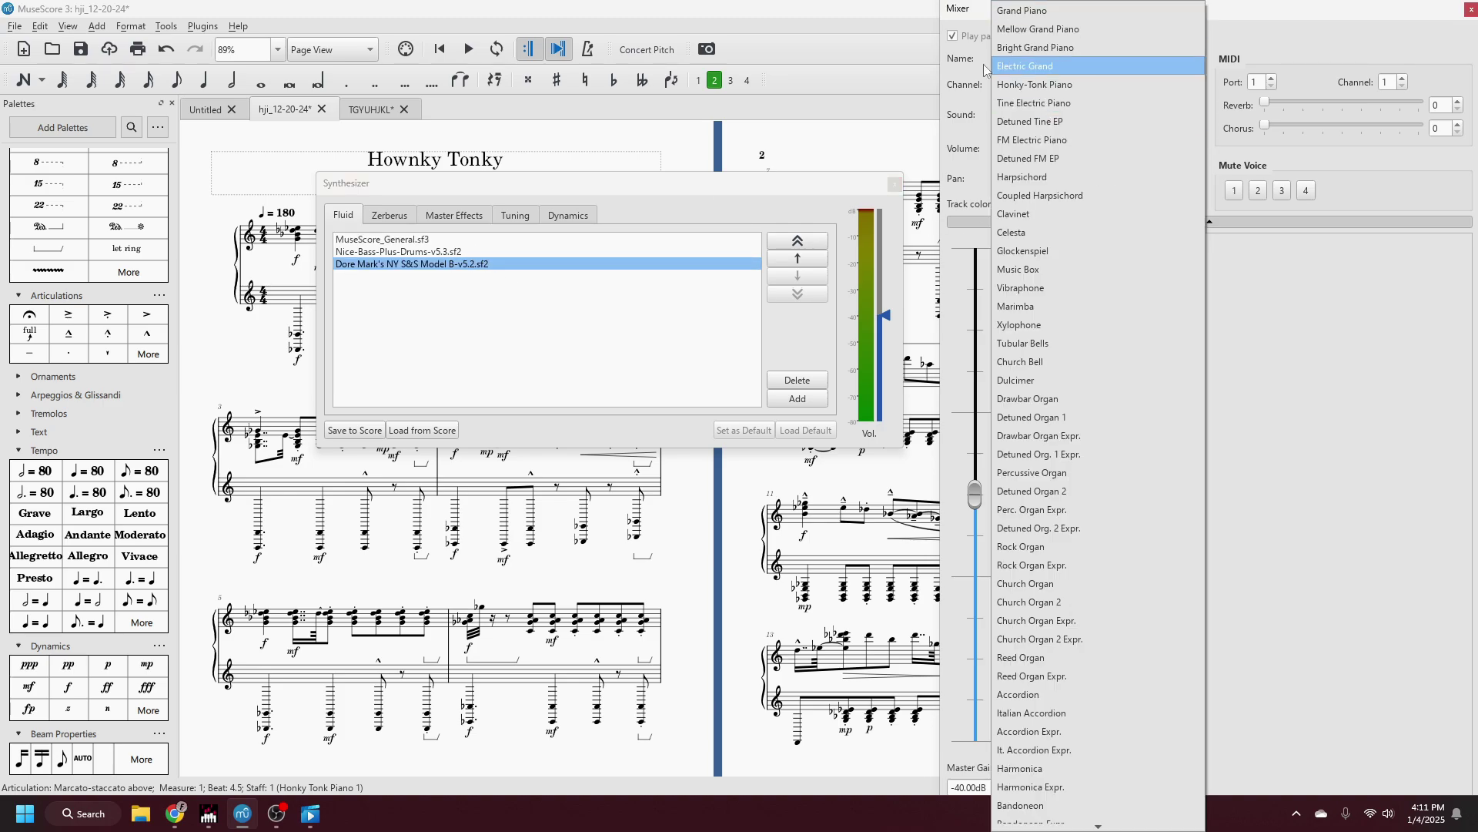
scroll(1143, 73, down, 20)
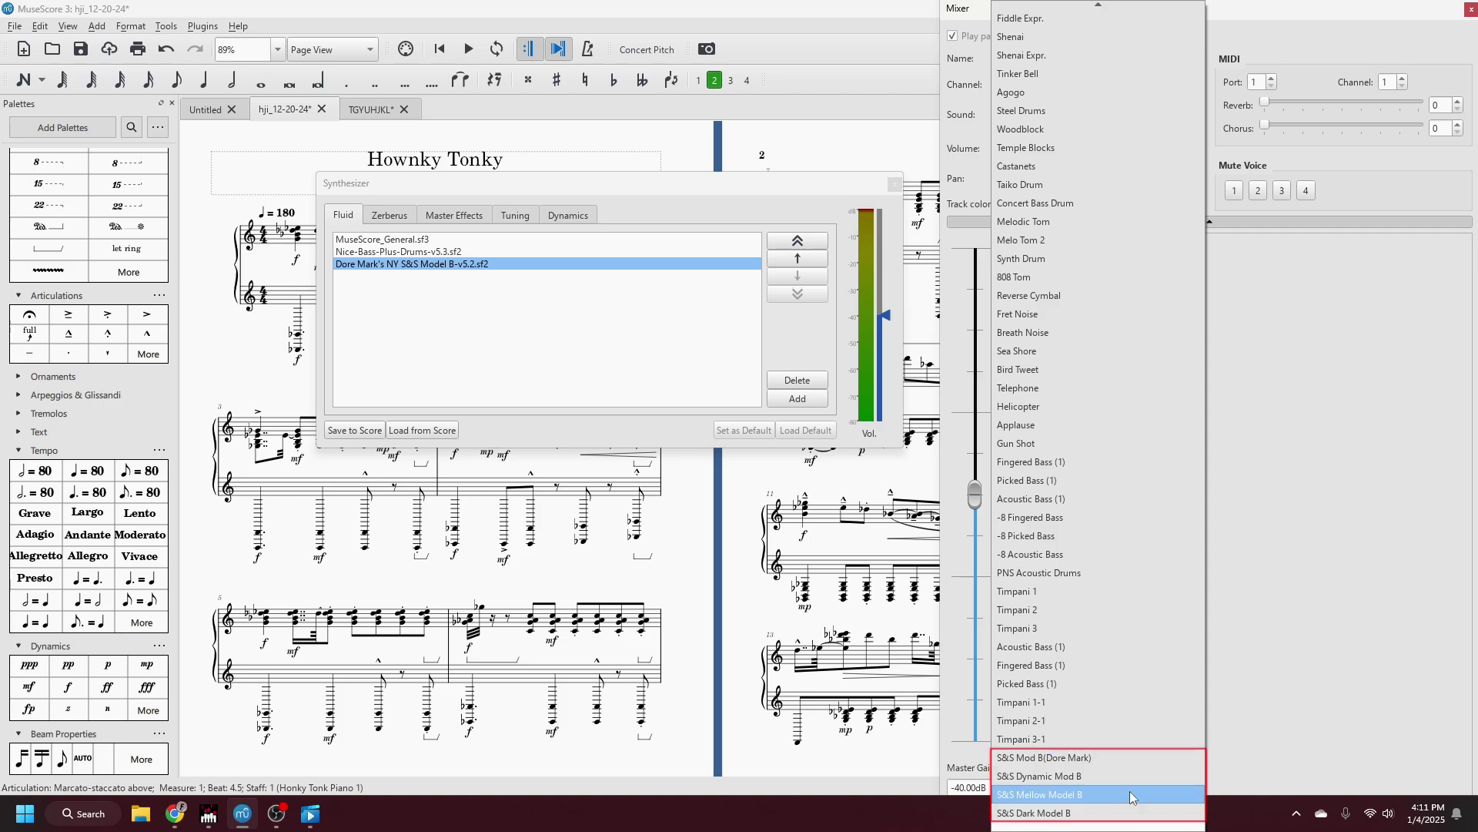
click(1135, 778)
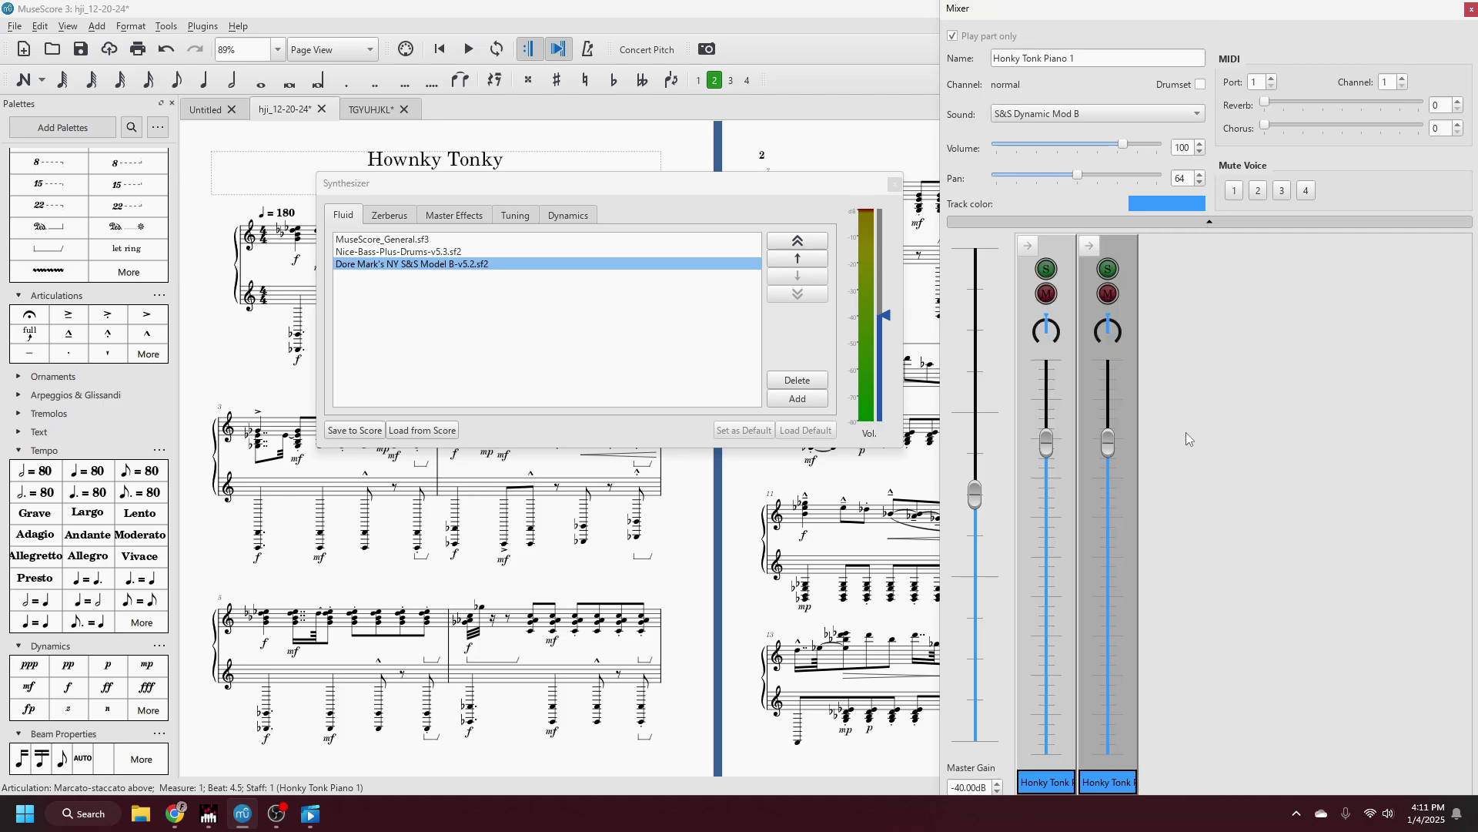
Give the second piano channel, Honky Tonk Piano 2, the S&S Dynamic Mod B sound
click(1089, 395)
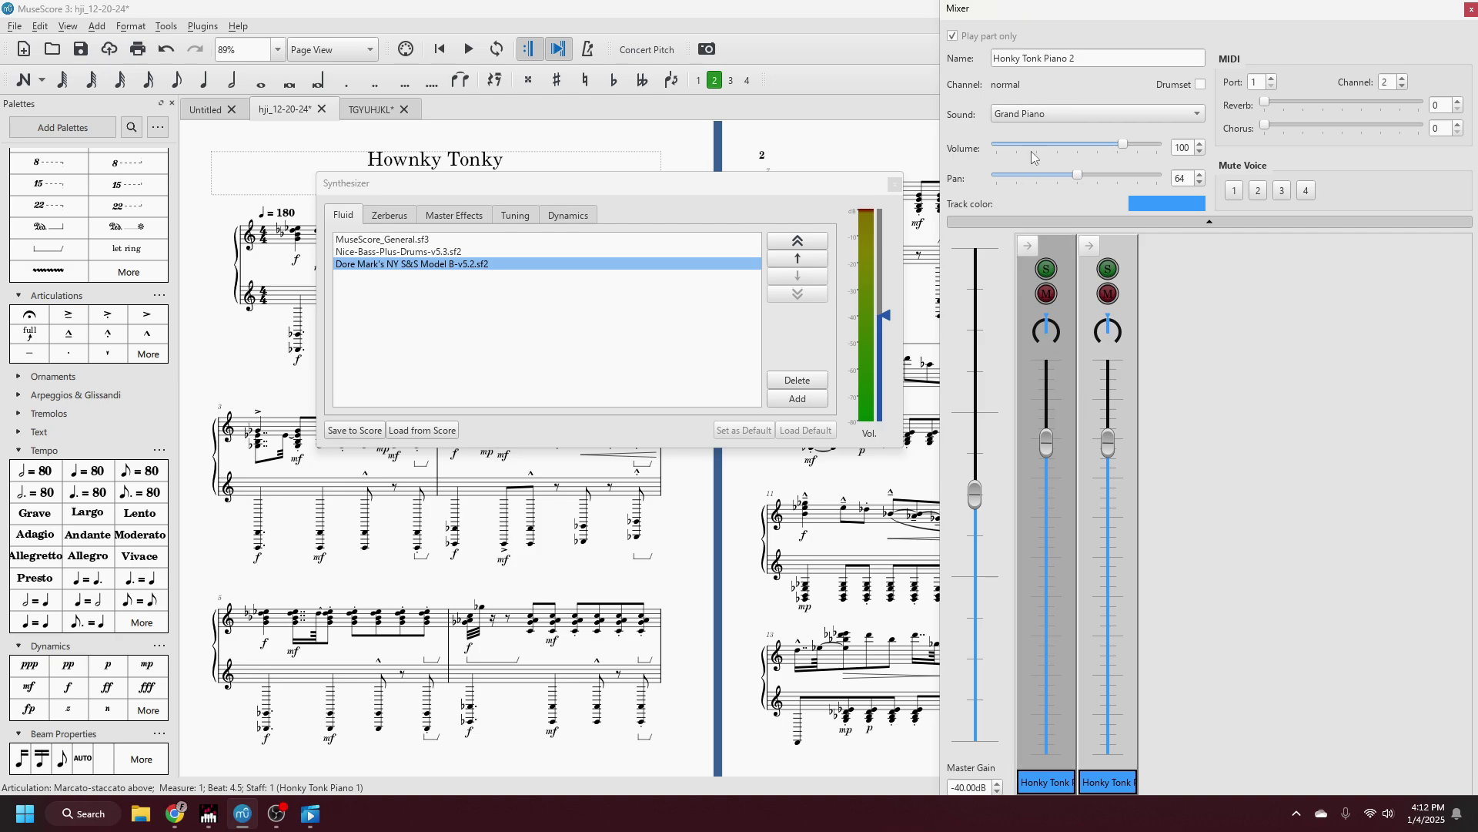
click(1078, 114)
scroll(1055, 658, down, 10)
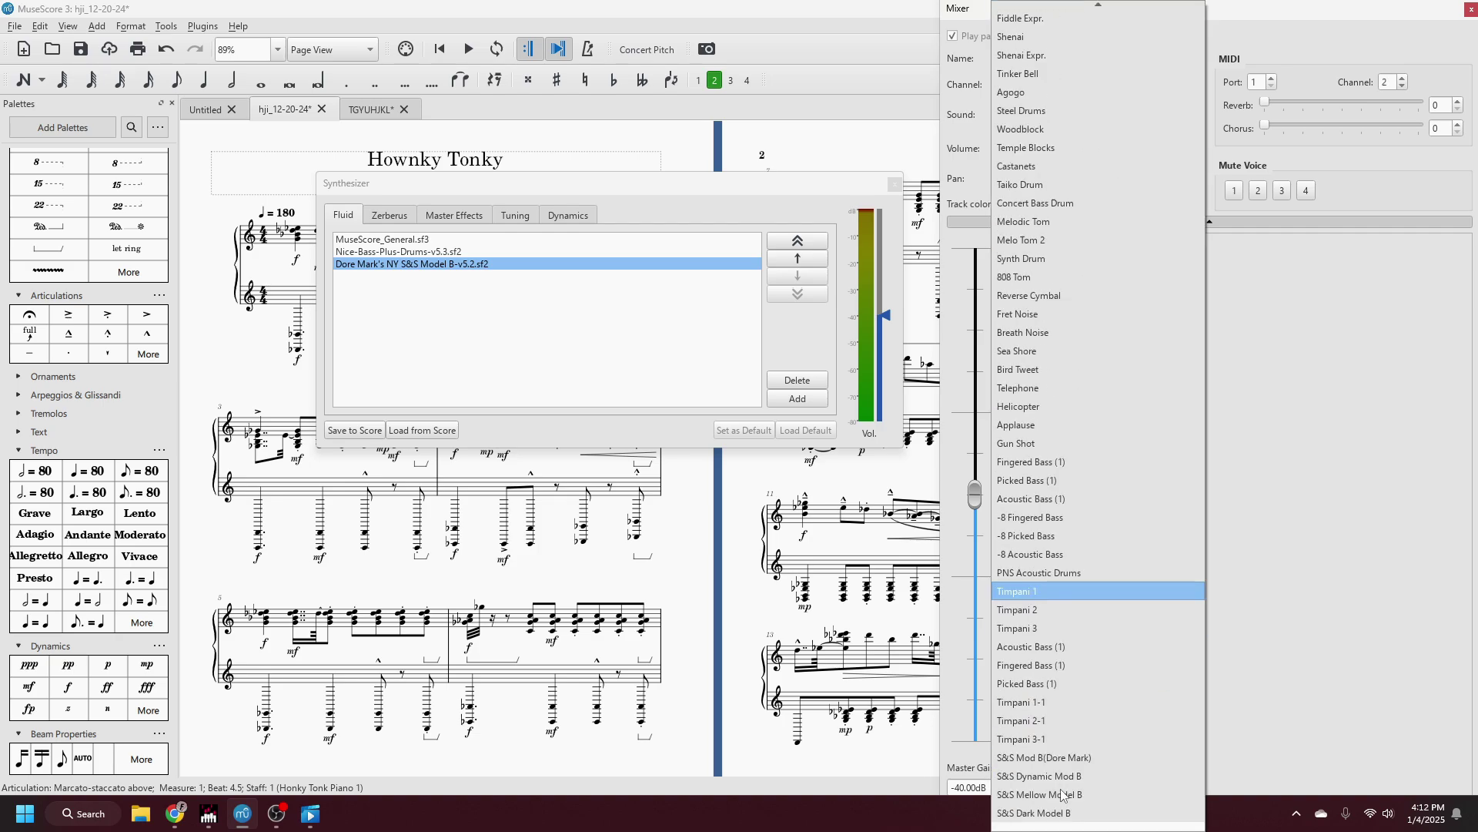
click(1047, 593)
click(894, 184)
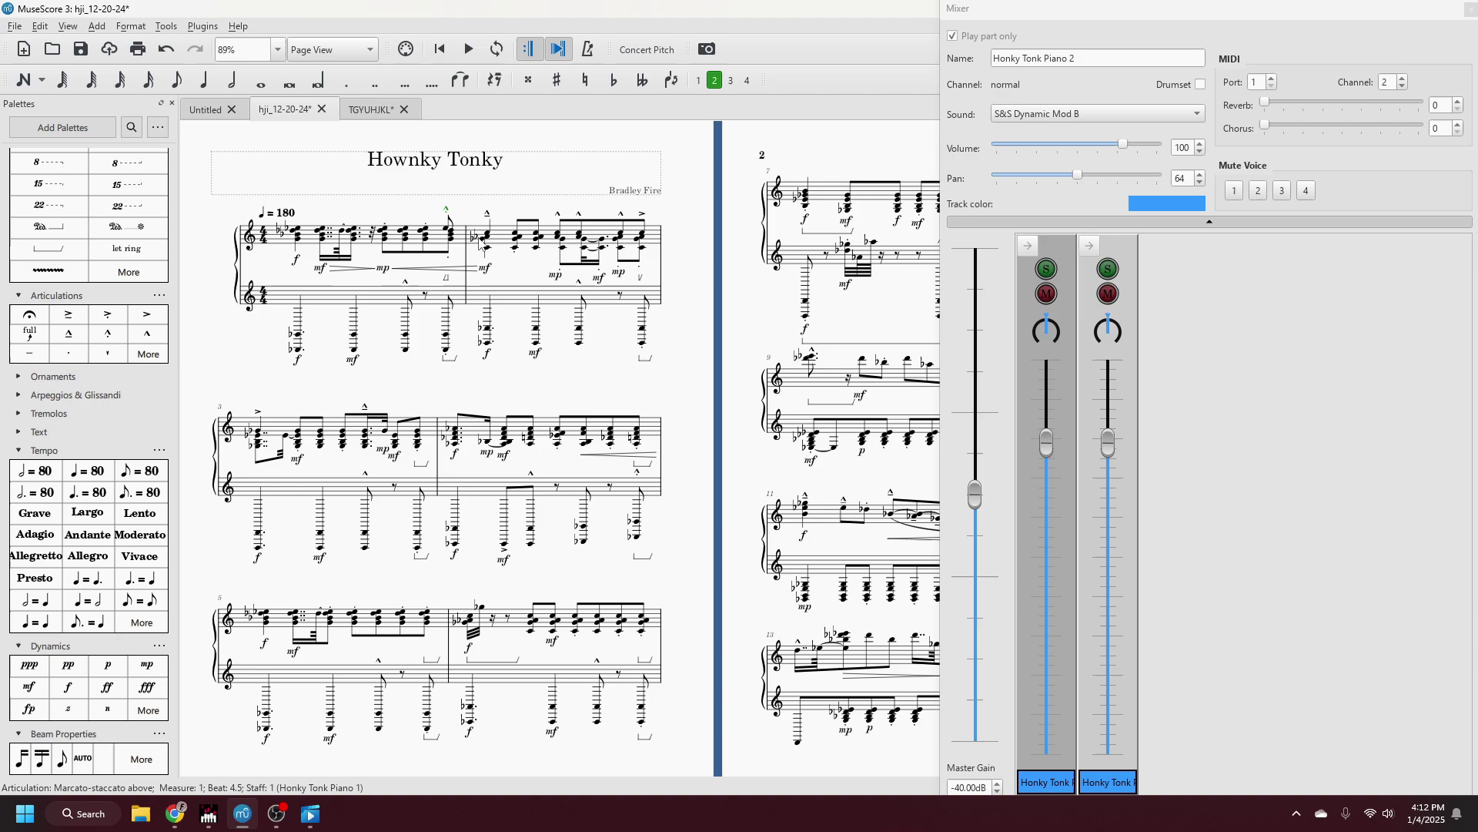
Rewind to the start of the score and play the opening briefly
click(440, 49)
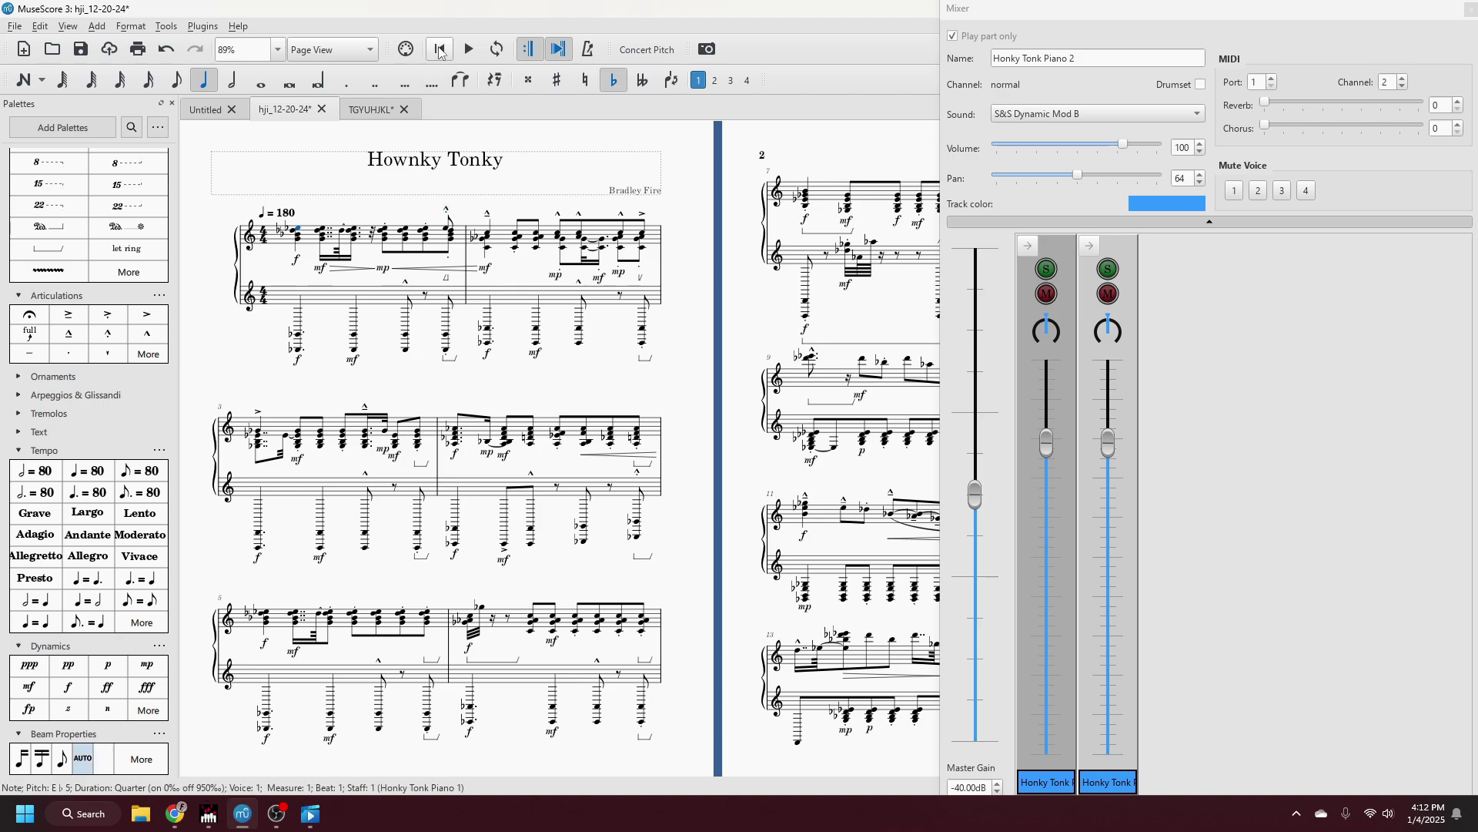
key(space)
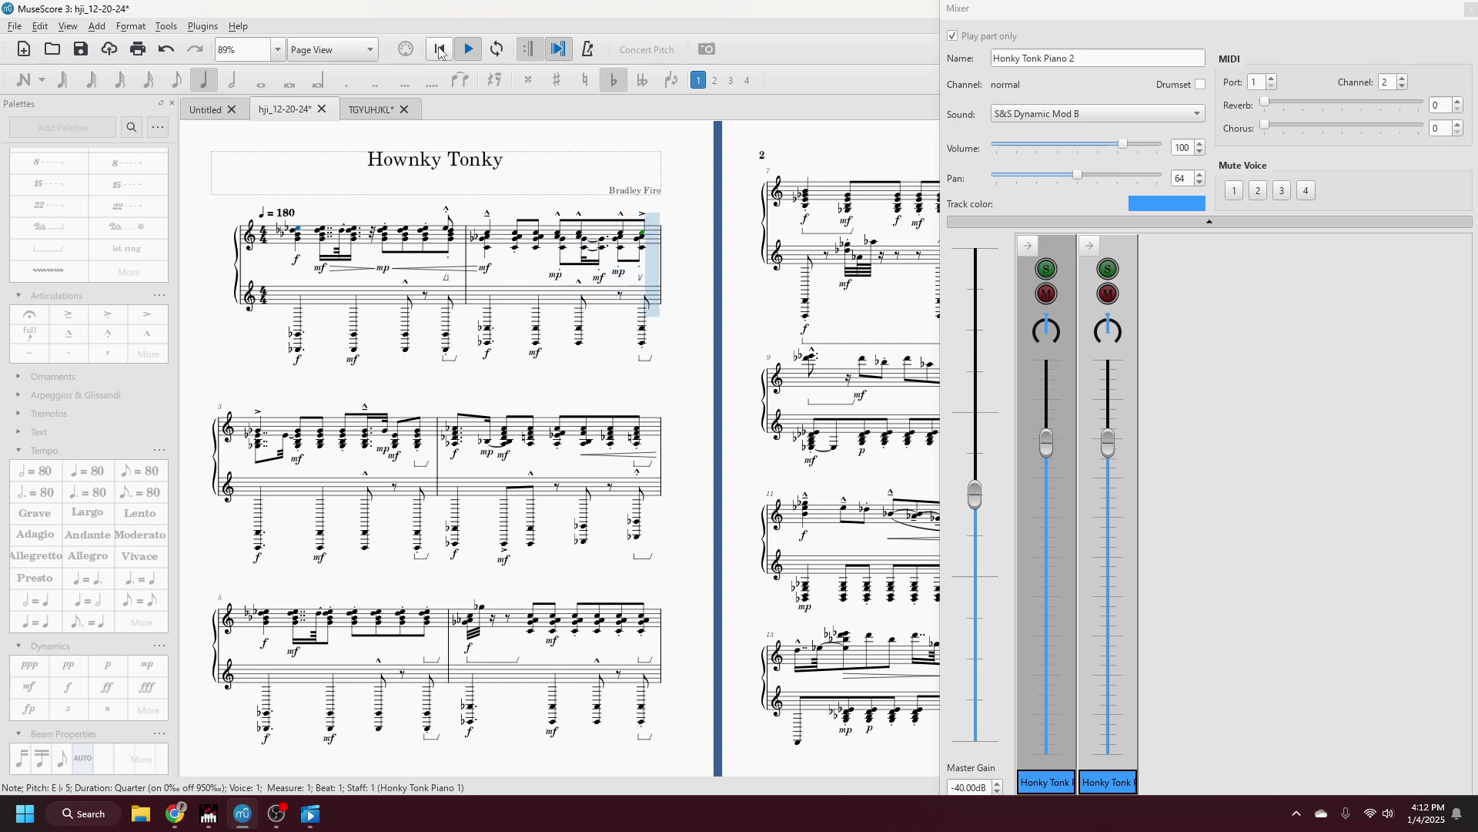
key(space)
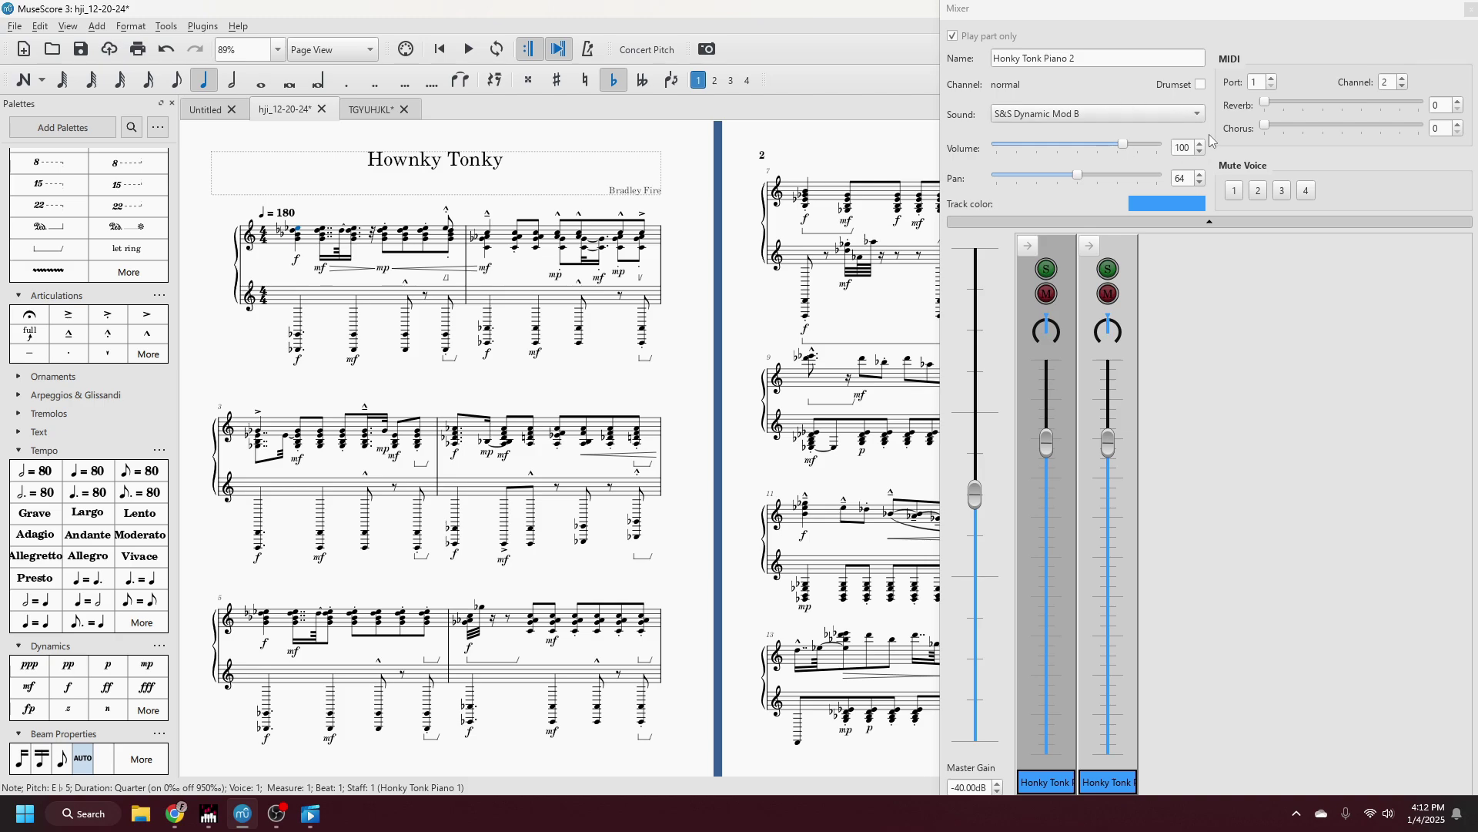
Load the HONKEY.sf2 soundfont into the Fluid synthesizer, then play the score briefly
click(783, 399)
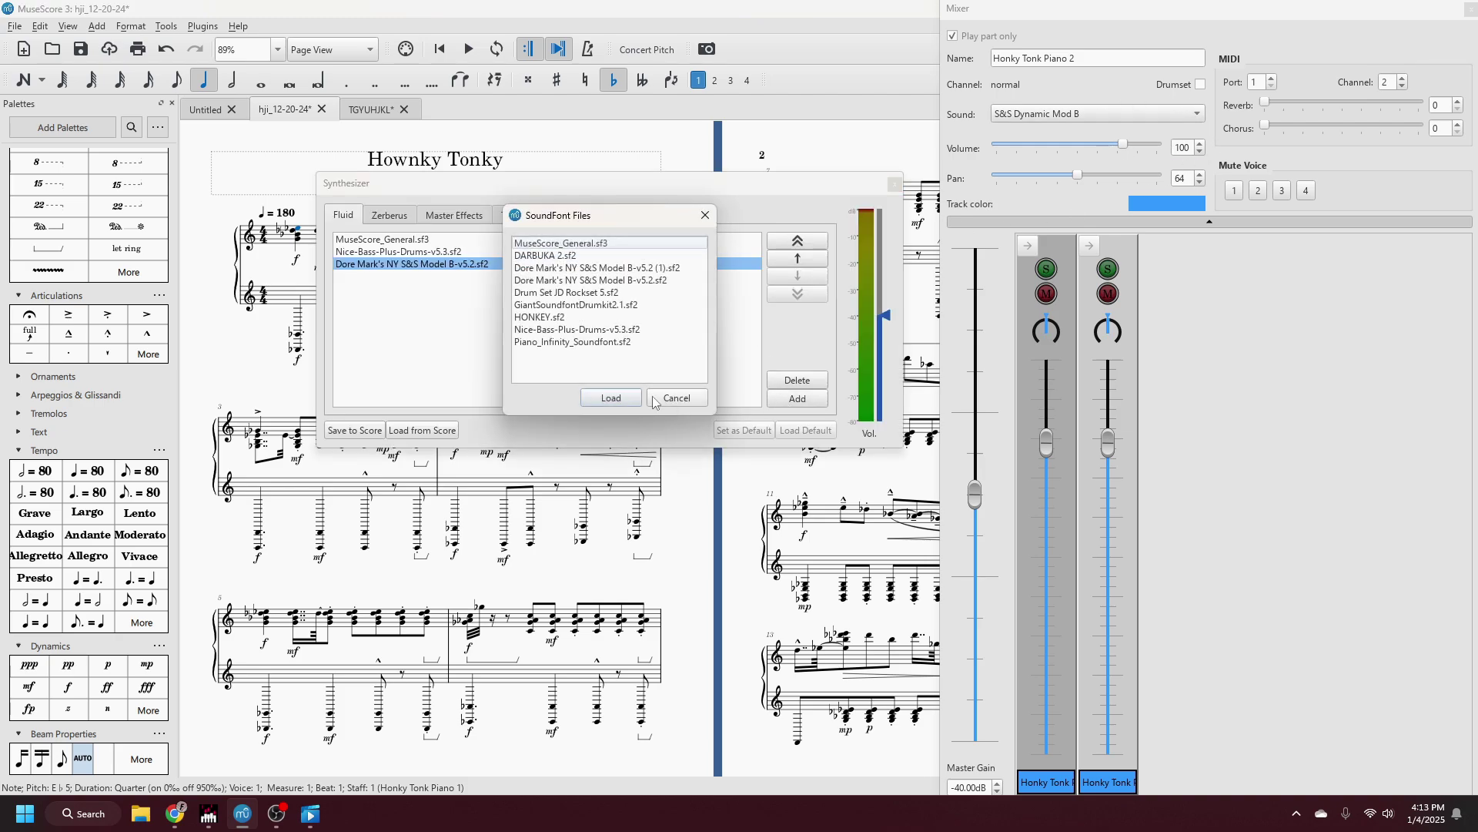
click(616, 318)
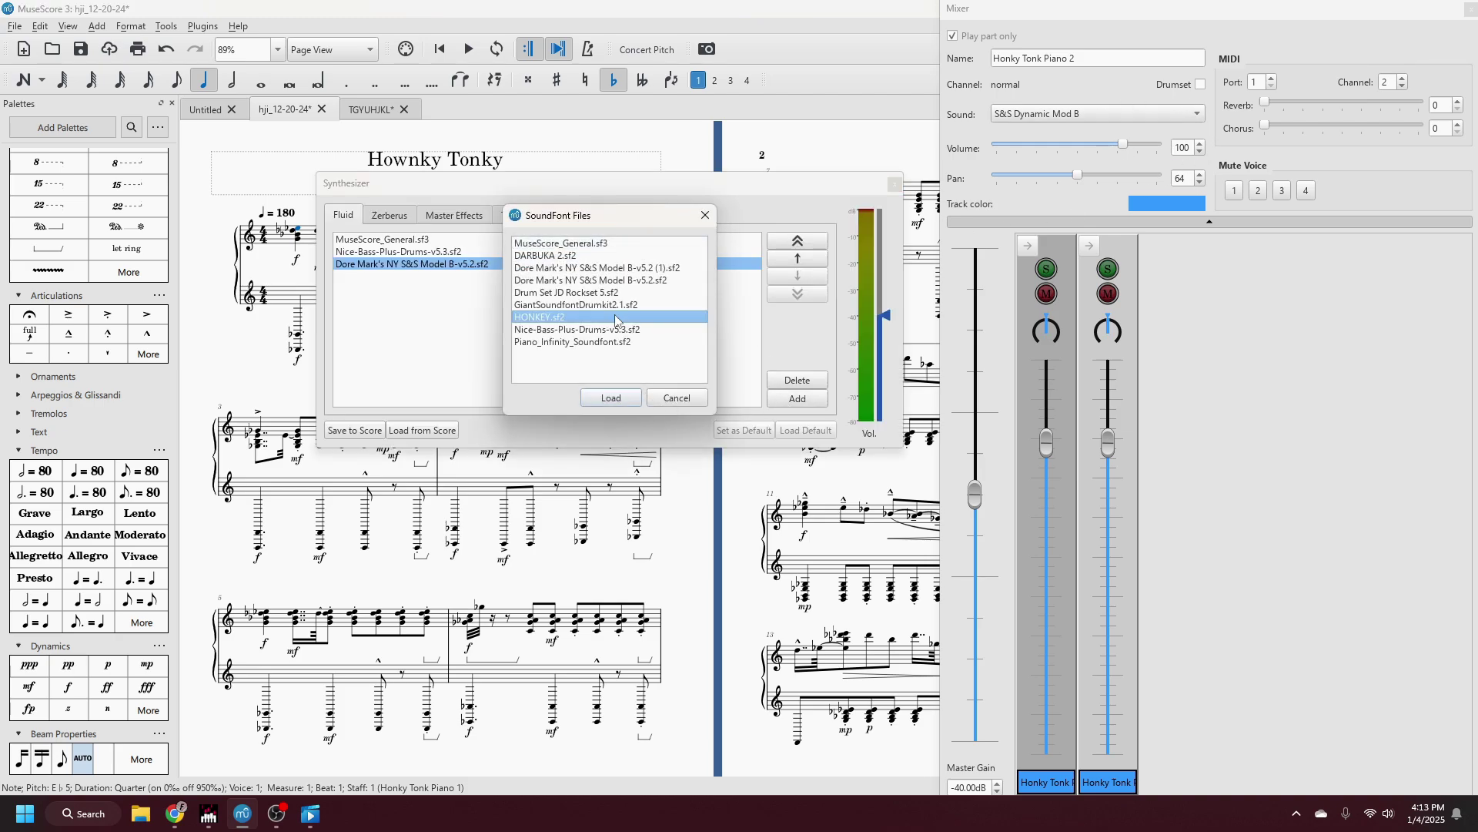
click(611, 398)
click(895, 185)
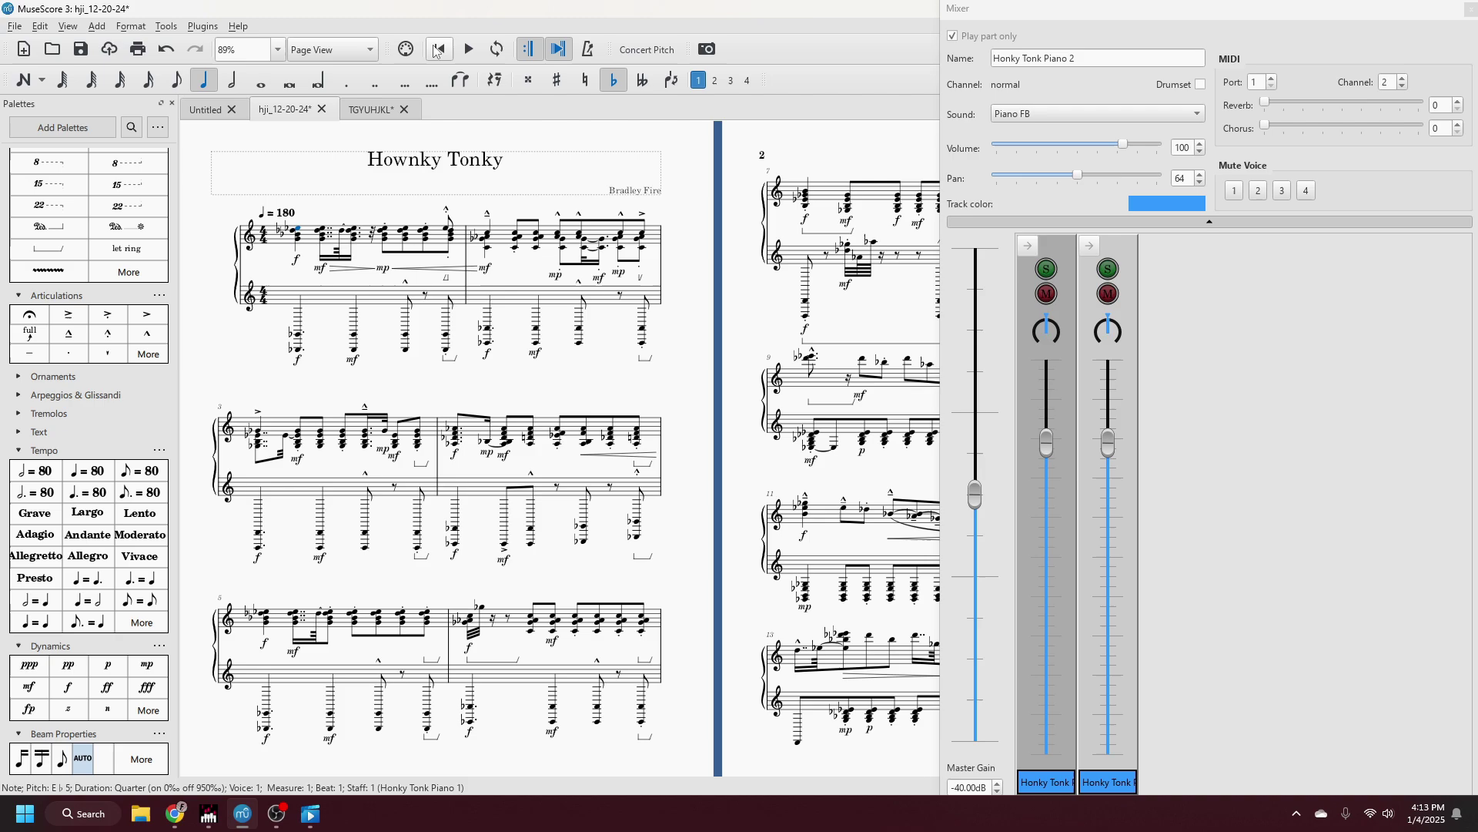
key(space)
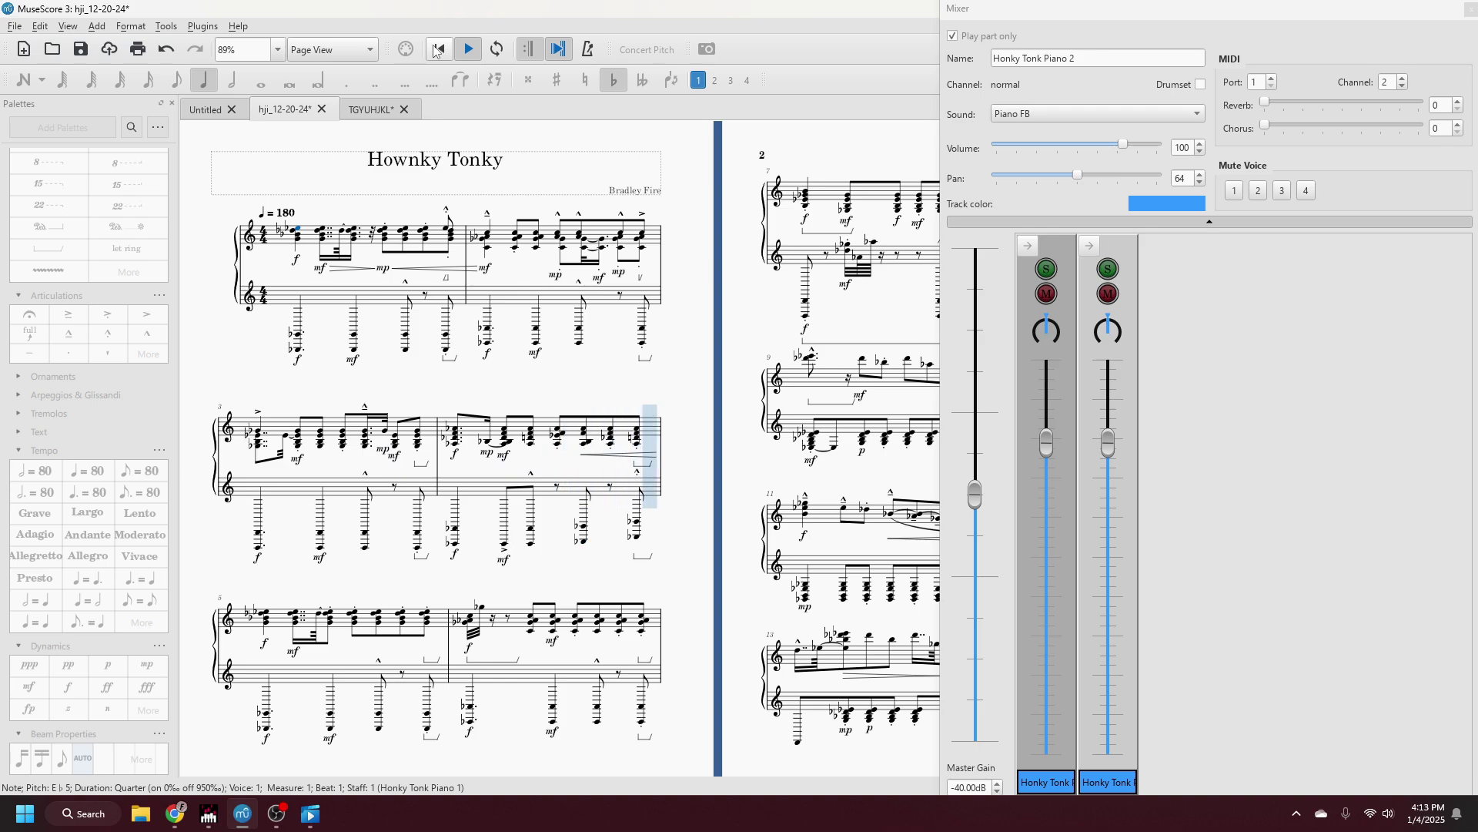
key(space)
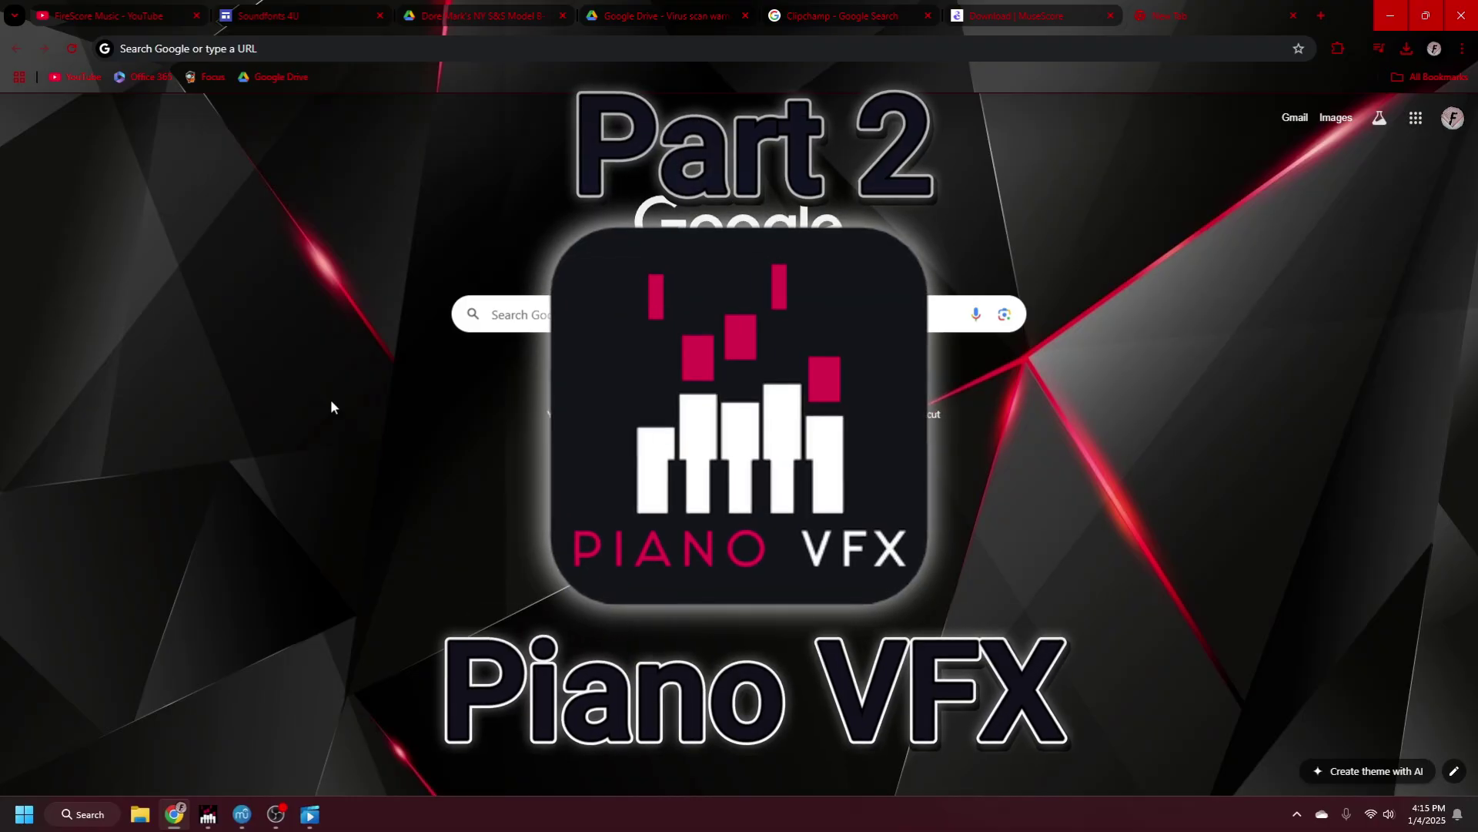
Search the web for Piano VFX and open the piano-vfx.com website
click(380, 46)
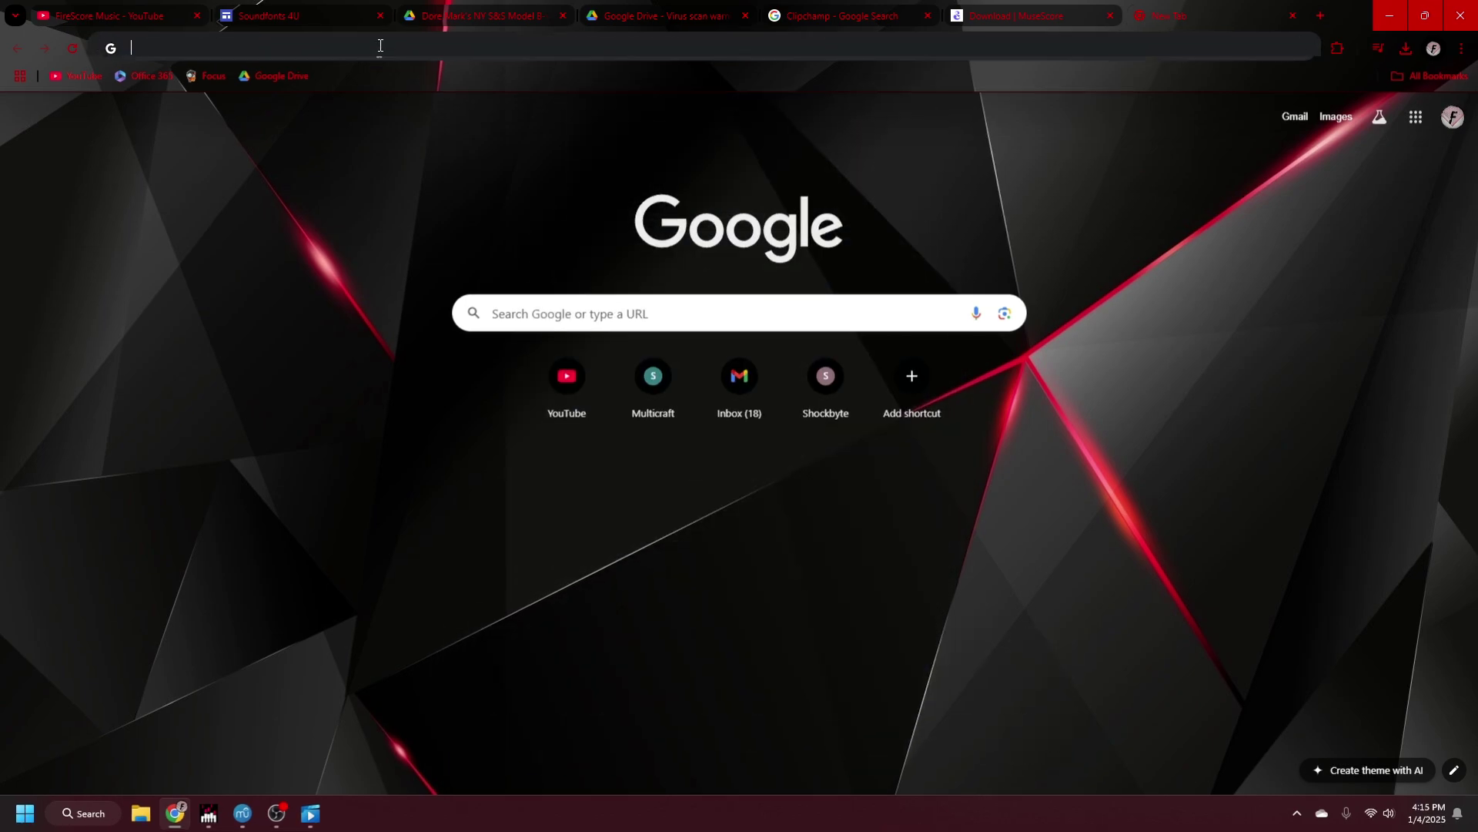
text(Piano V)
key(Return)
click(190, 284)
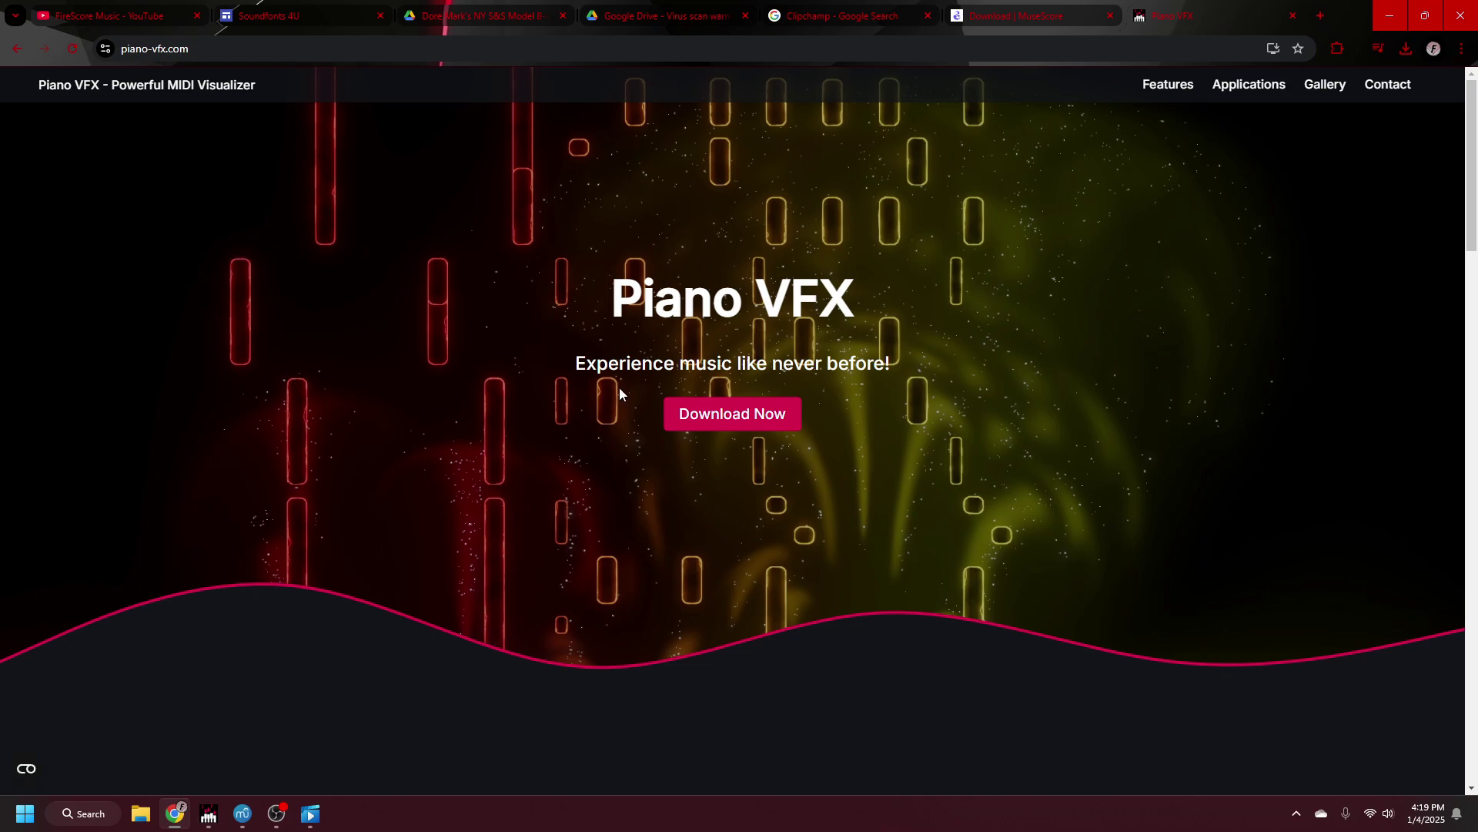
Compare the Piano VFX Basic and Liquid downloads and open the free Basic download page
click(710, 419)
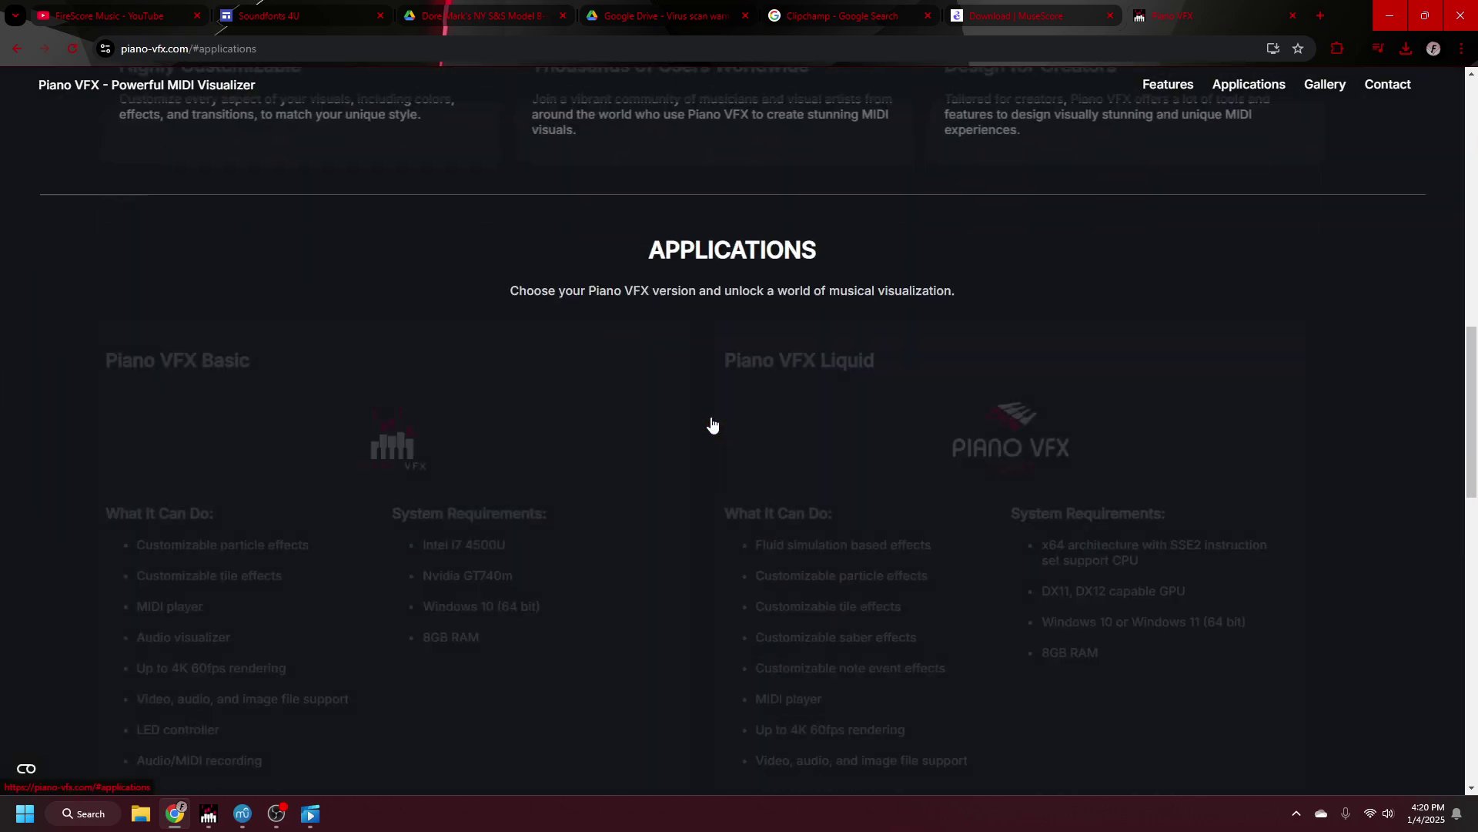
drag(126, 192, 314, 191)
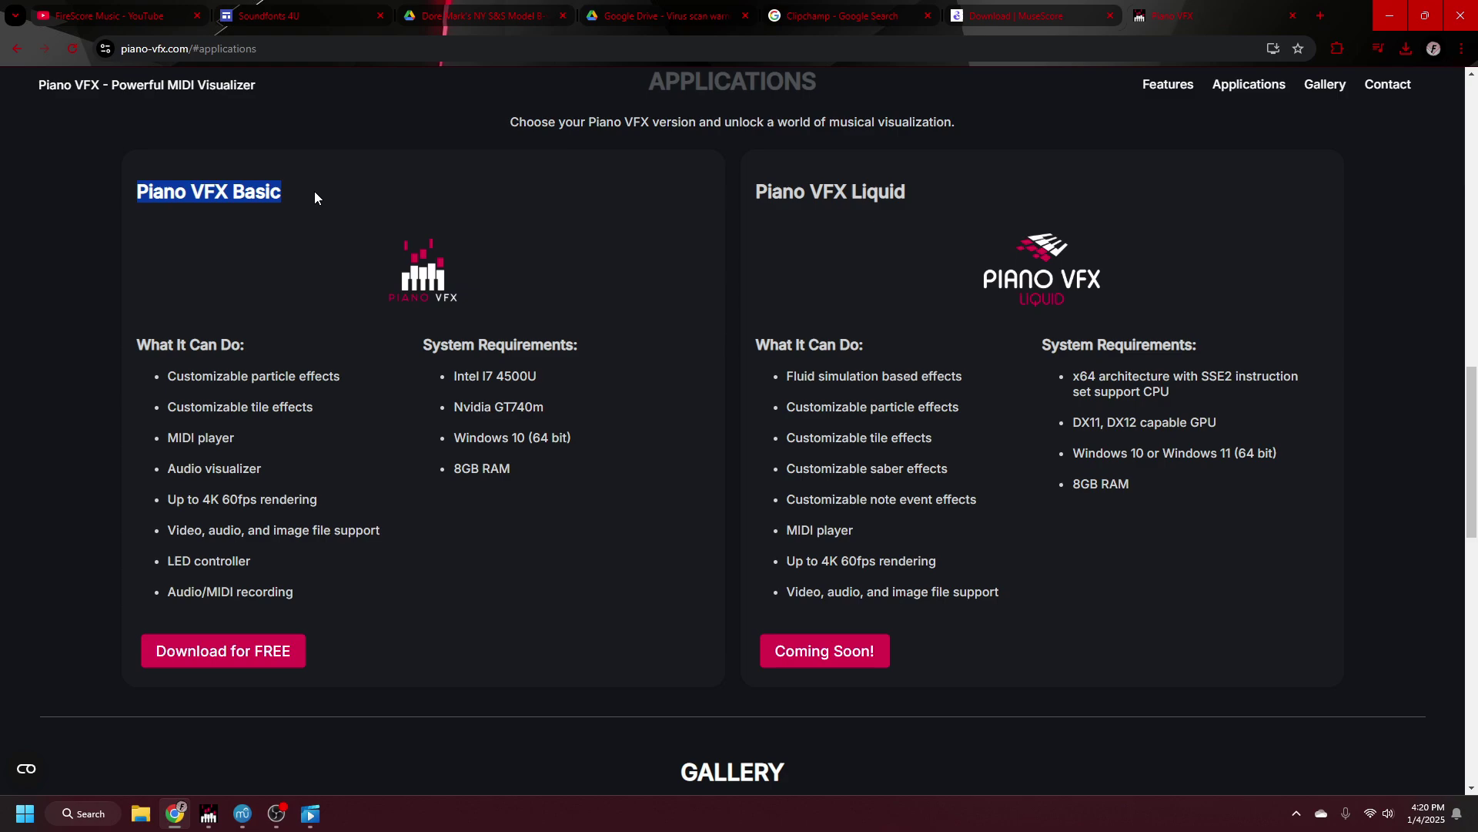
click(315, 191)
drag(747, 193, 1050, 185)
click(915, 264)
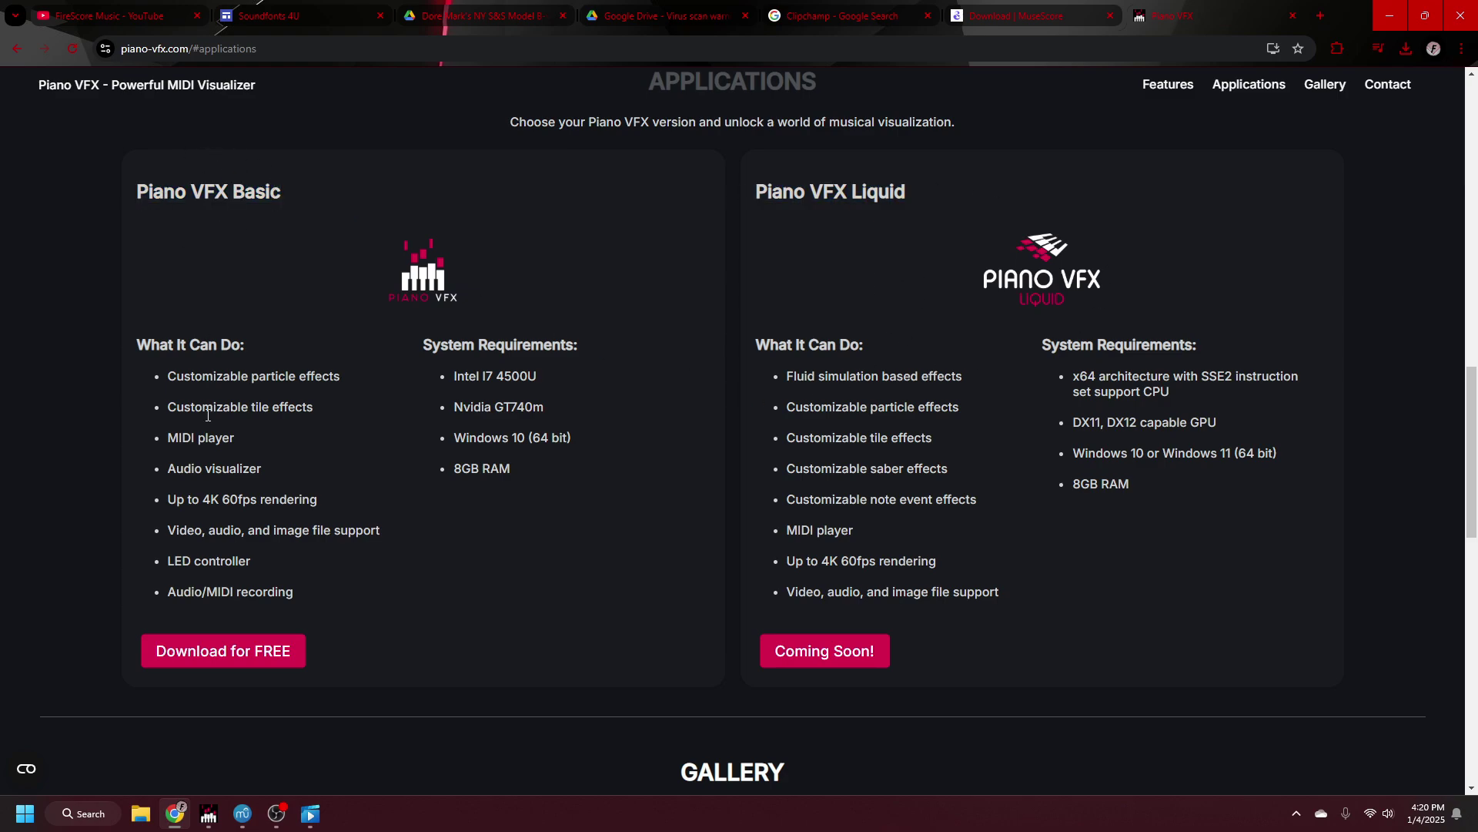
click(223, 651)
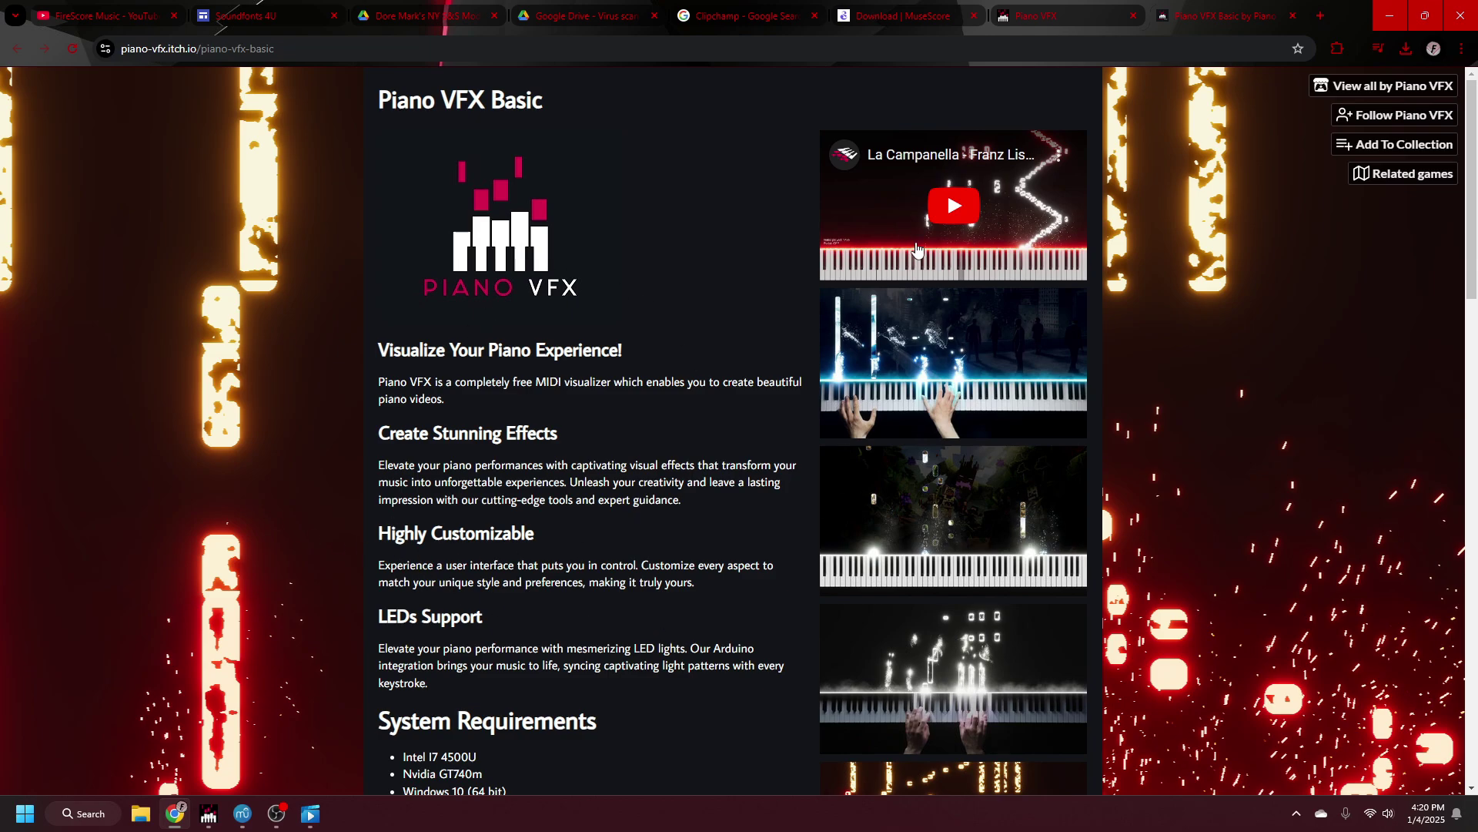
Download piano_vfx.zip from the Piano VFX Basic itch.io page and dismiss the thank-you popup
scroll(686, 538, down, 5)
drag(367, 313, 524, 385)
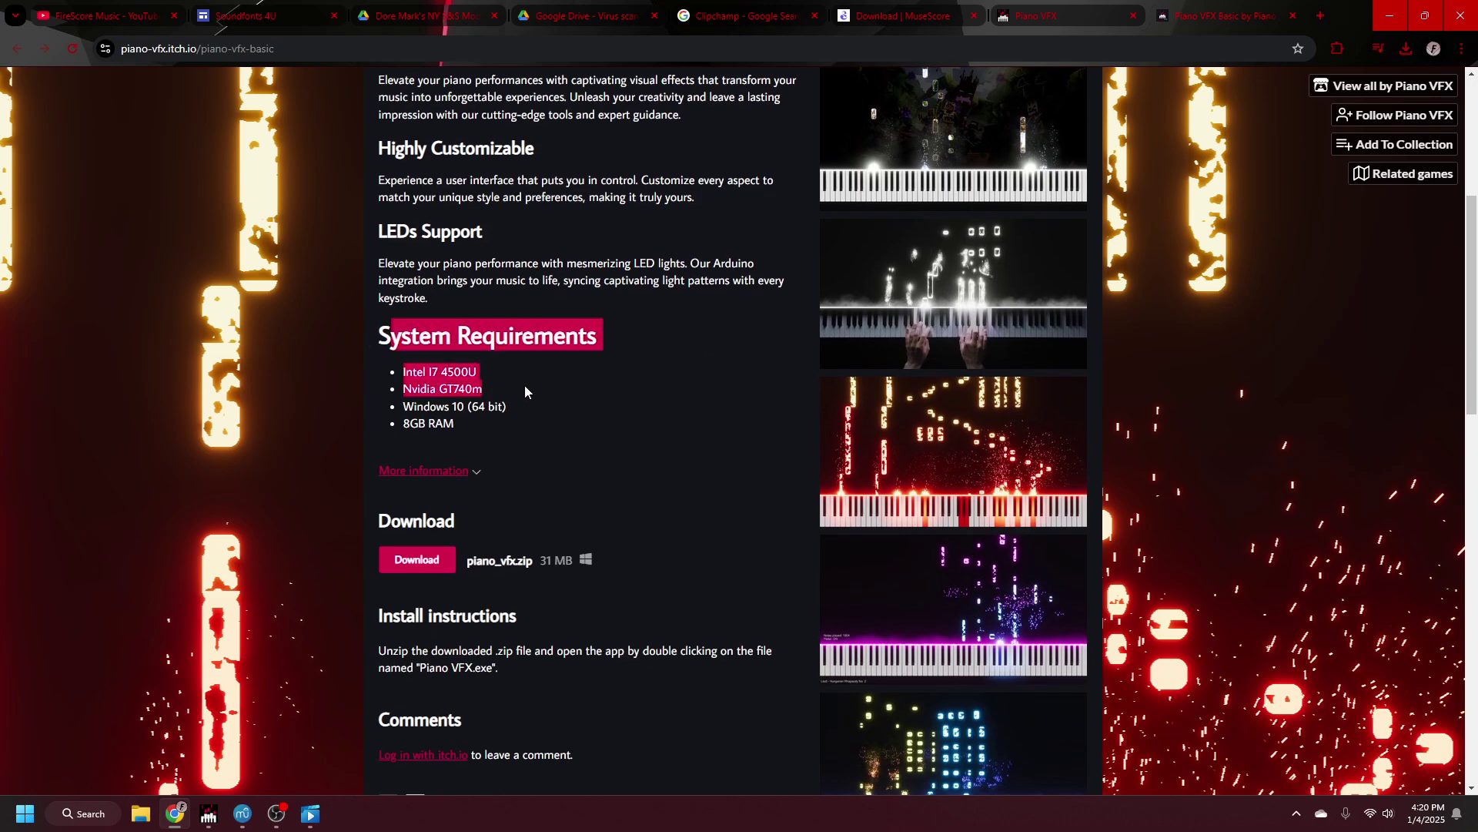
click(524, 385)
click(416, 559)
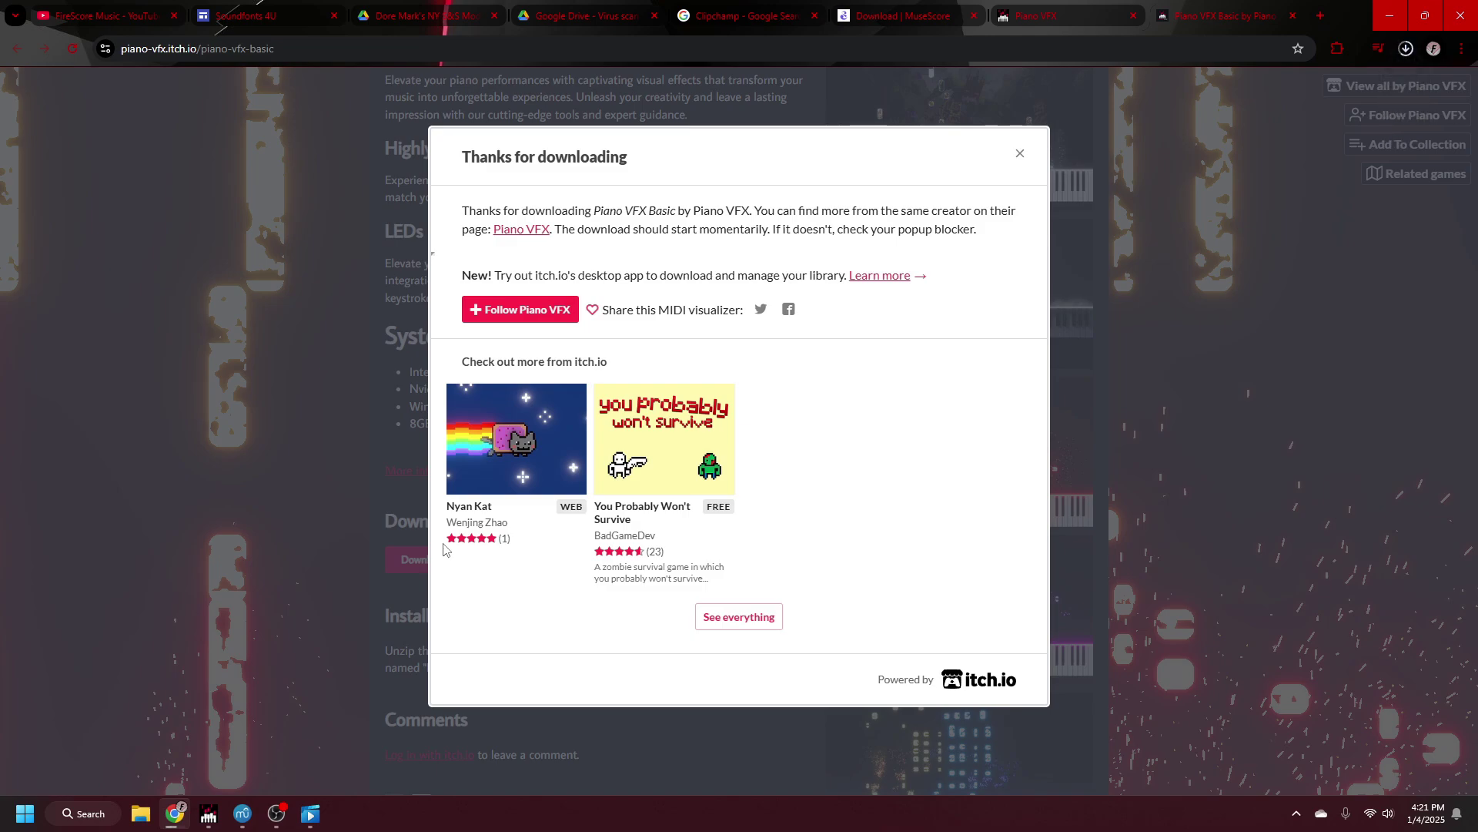
click(1020, 154)
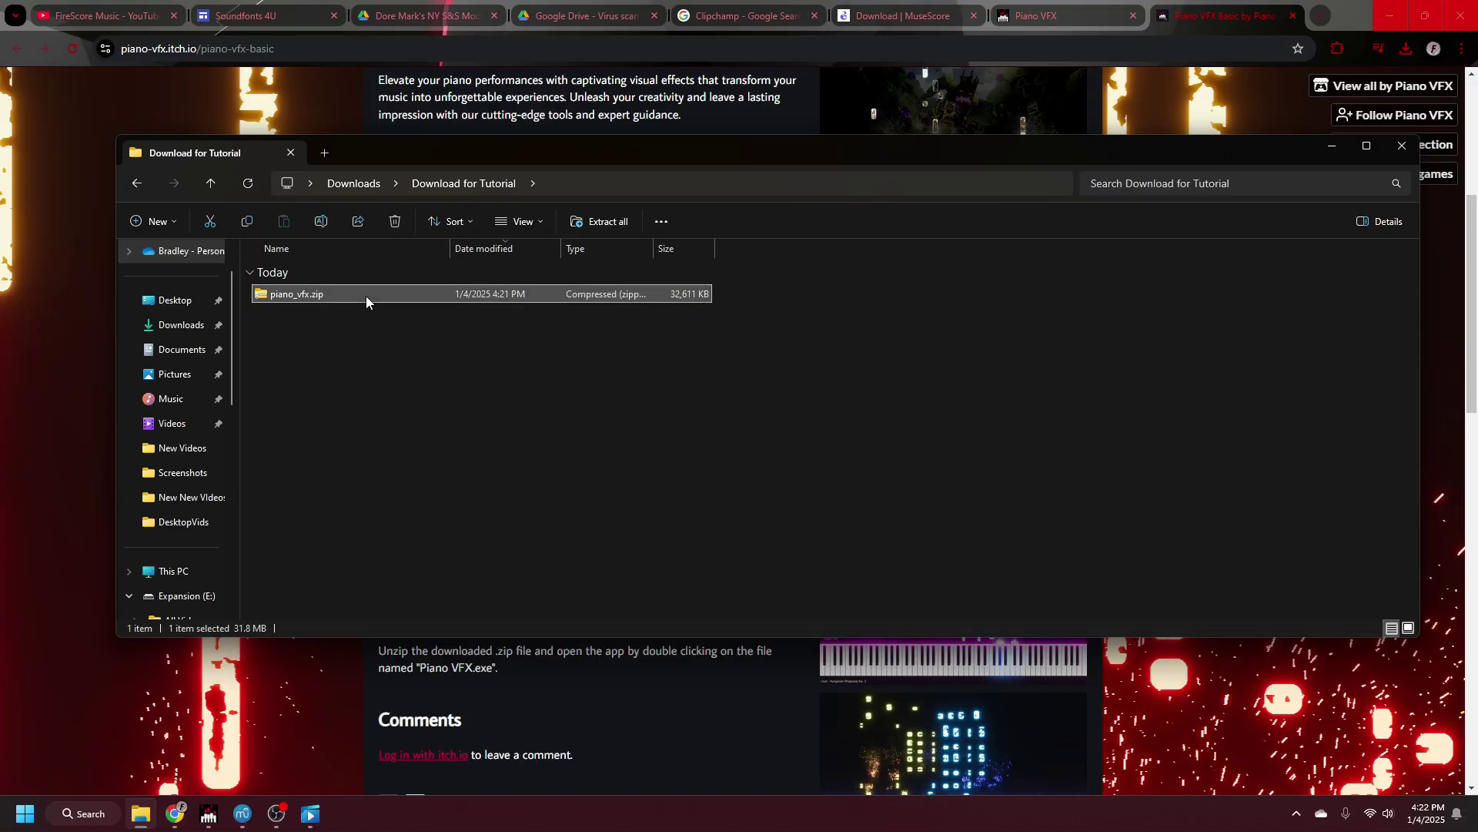
Create a new folder named PianoVFX as the extraction destination
right_click(367, 296)
click(497, 461)
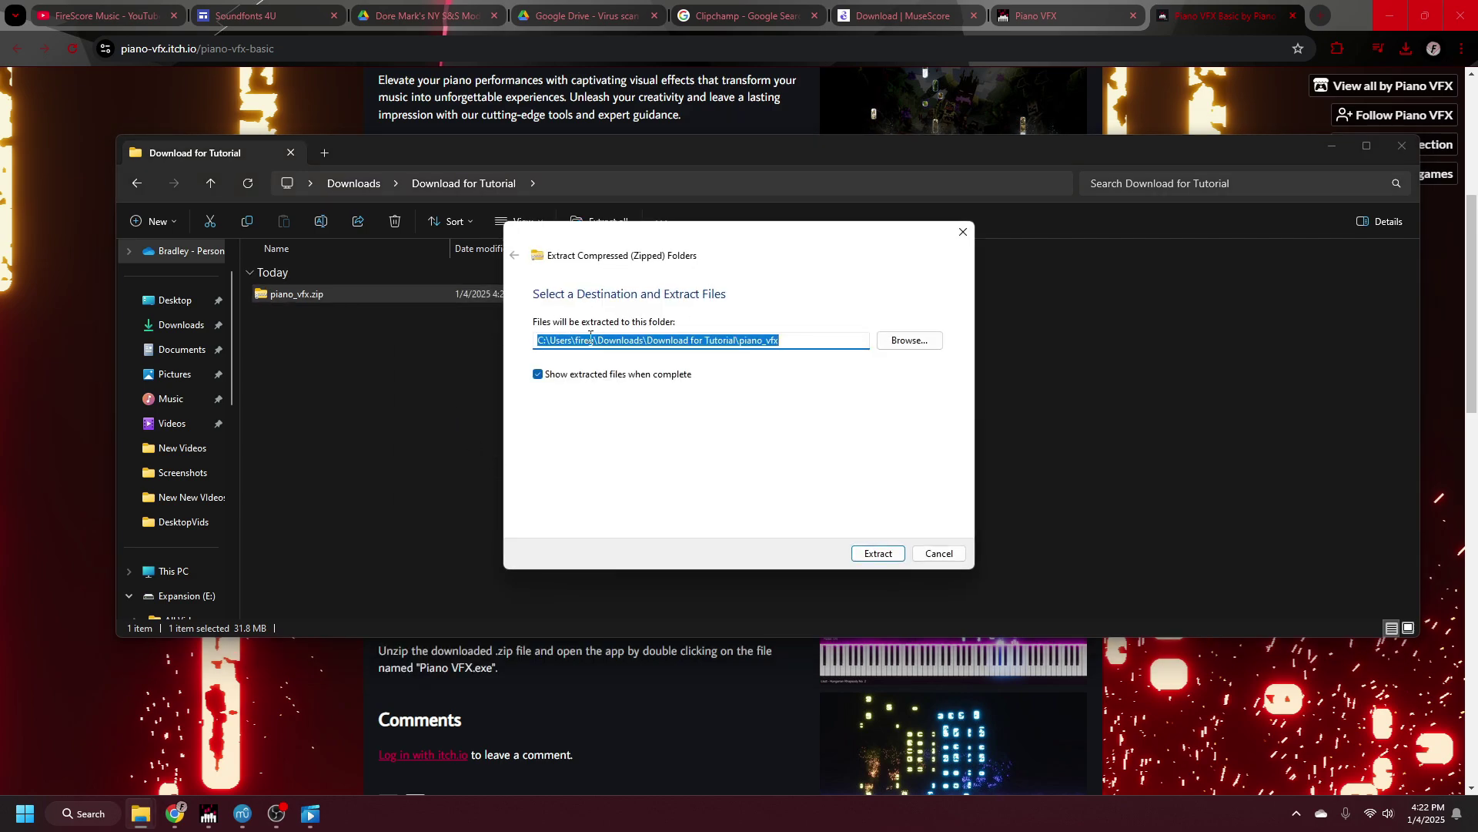
text(Piano)
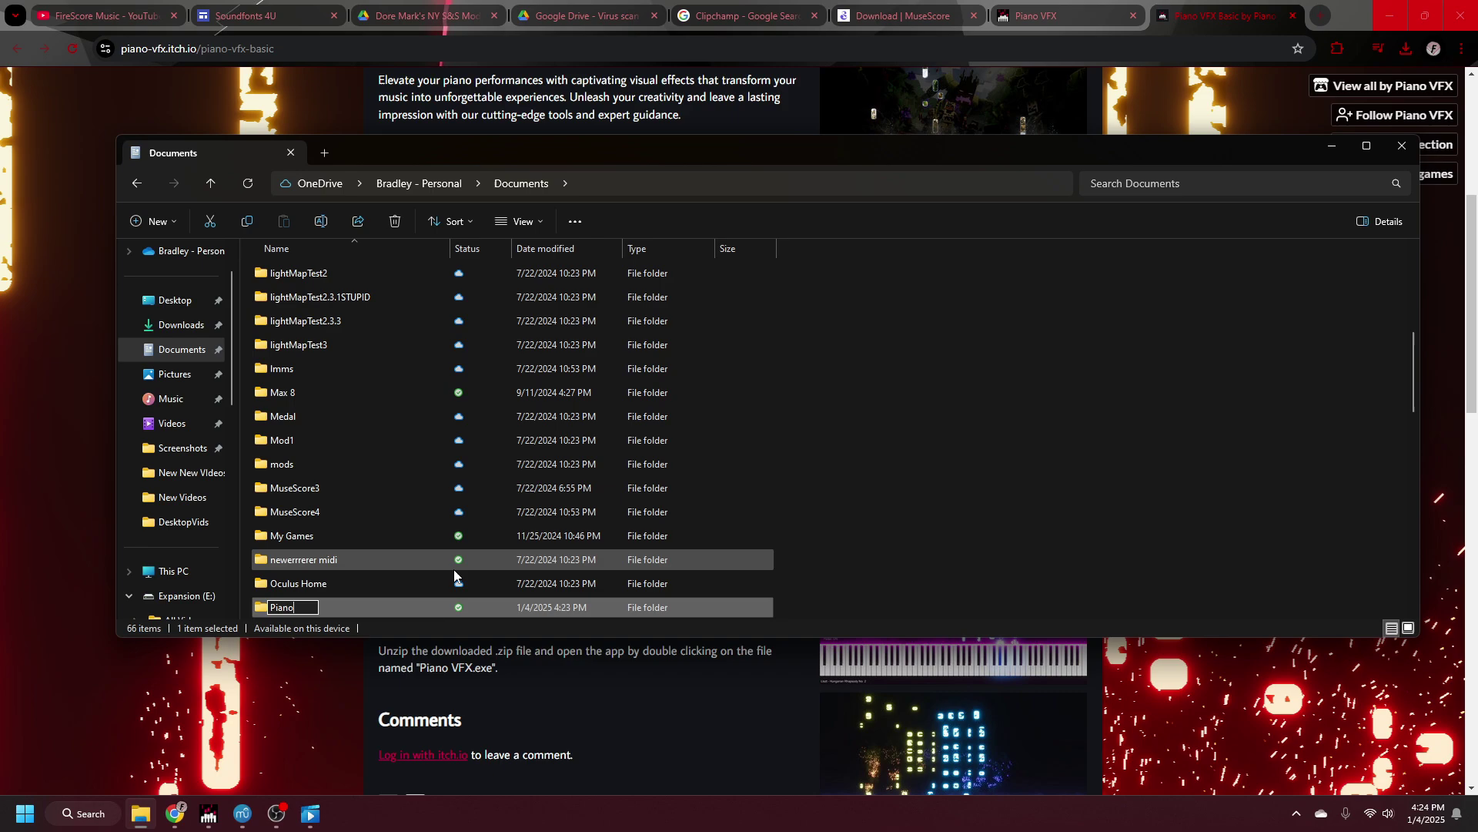
text(VFX)
key(Return)
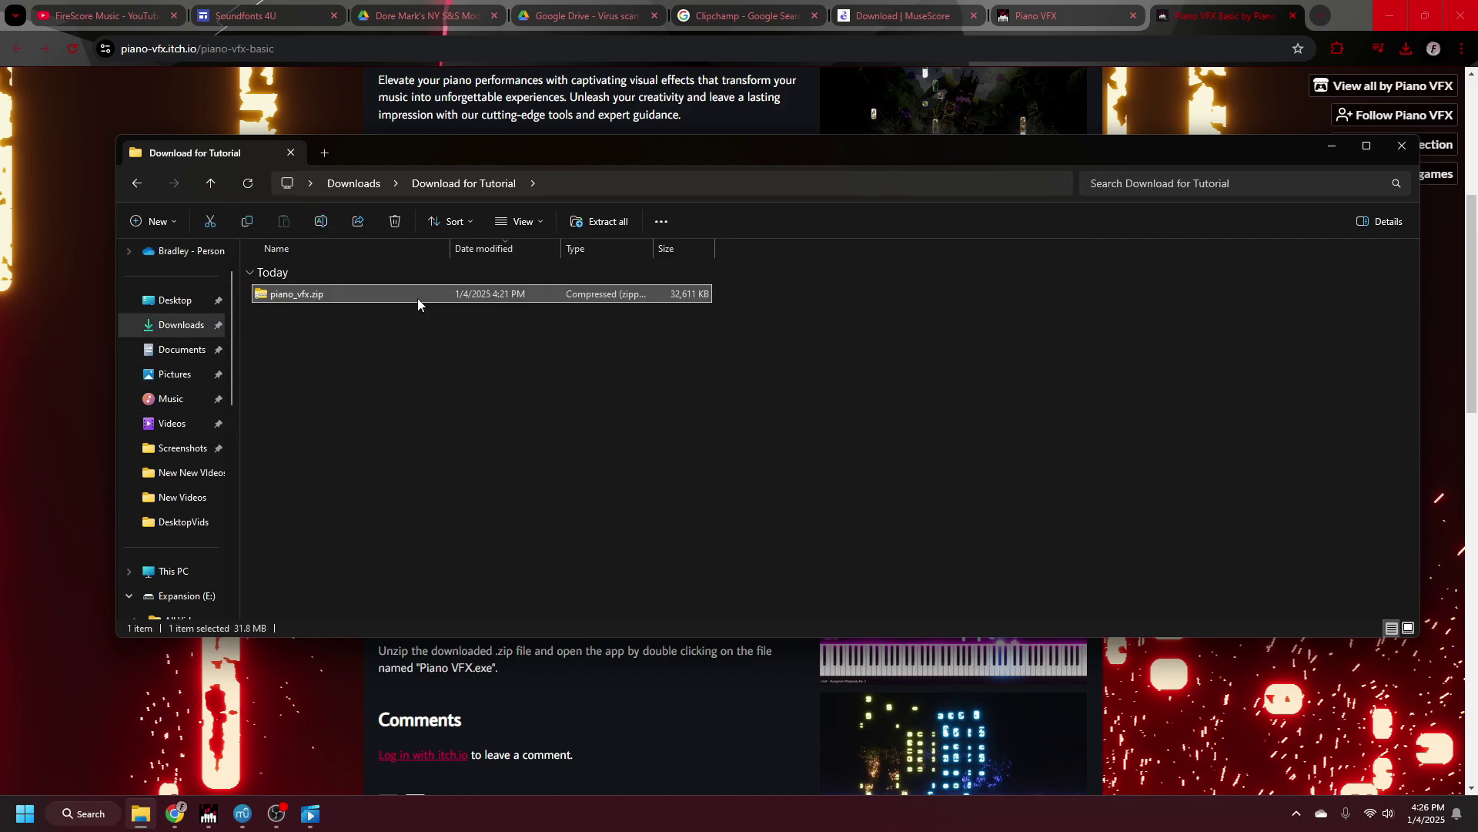
Extract piano_vfx.zip into the PianoVFX folder
right_click(417, 298)
click(499, 463)
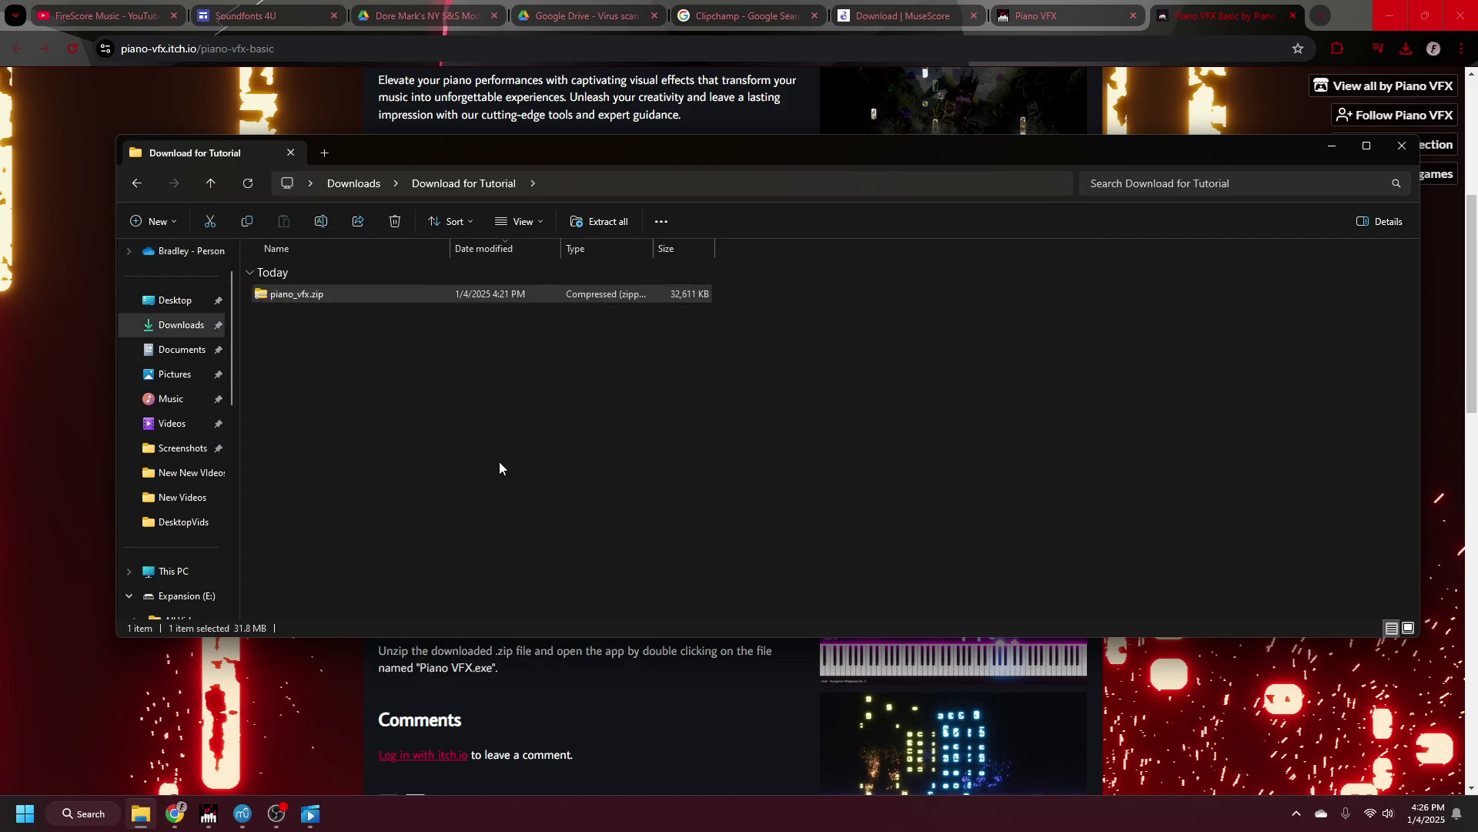
key(ctrl+v)
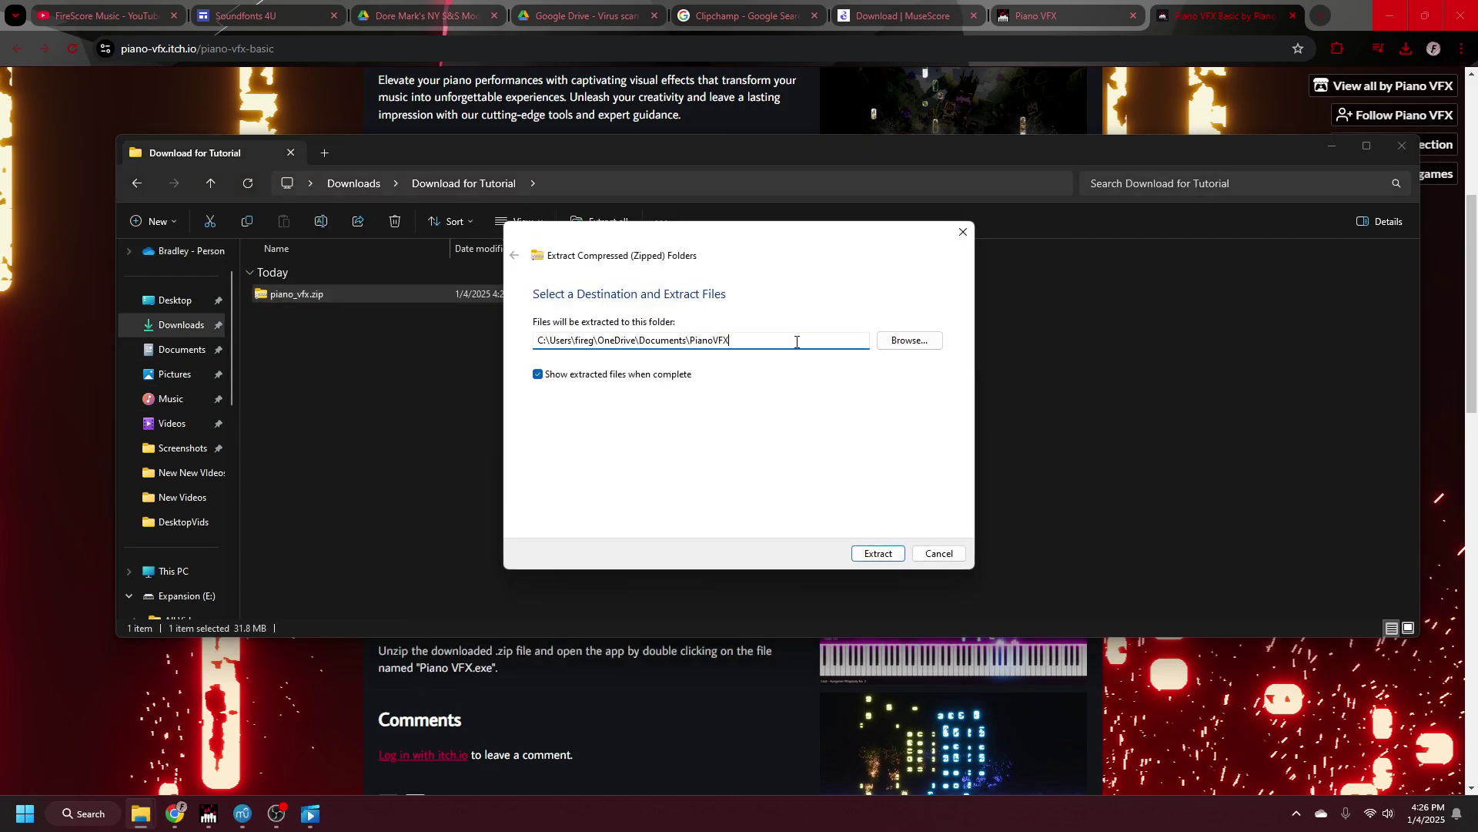
key(Return)
Create a shortcut to Piano VFX.exe and move it into the OneDrive folder
double_click(371, 294)
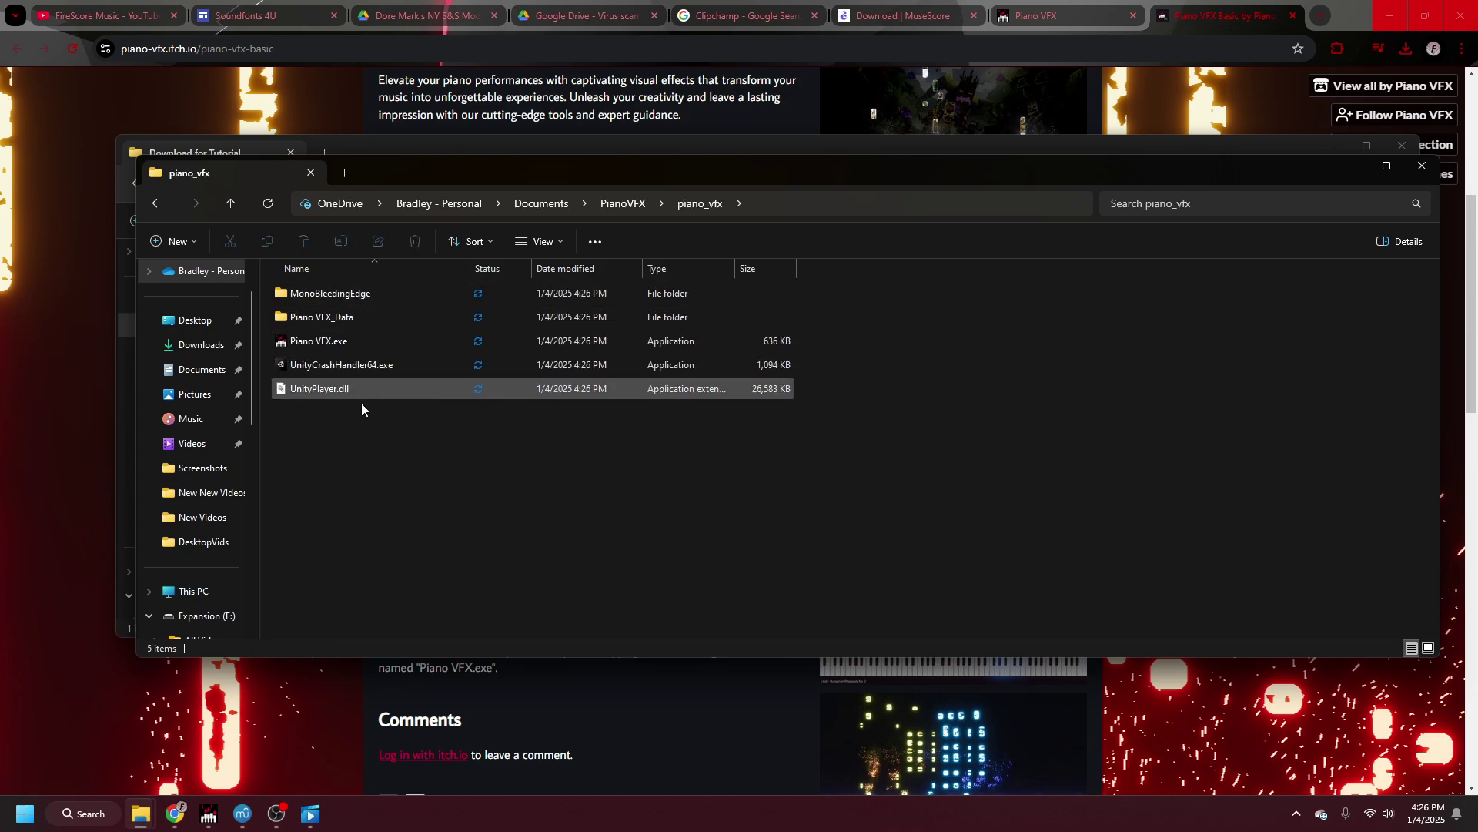
click(426, 341)
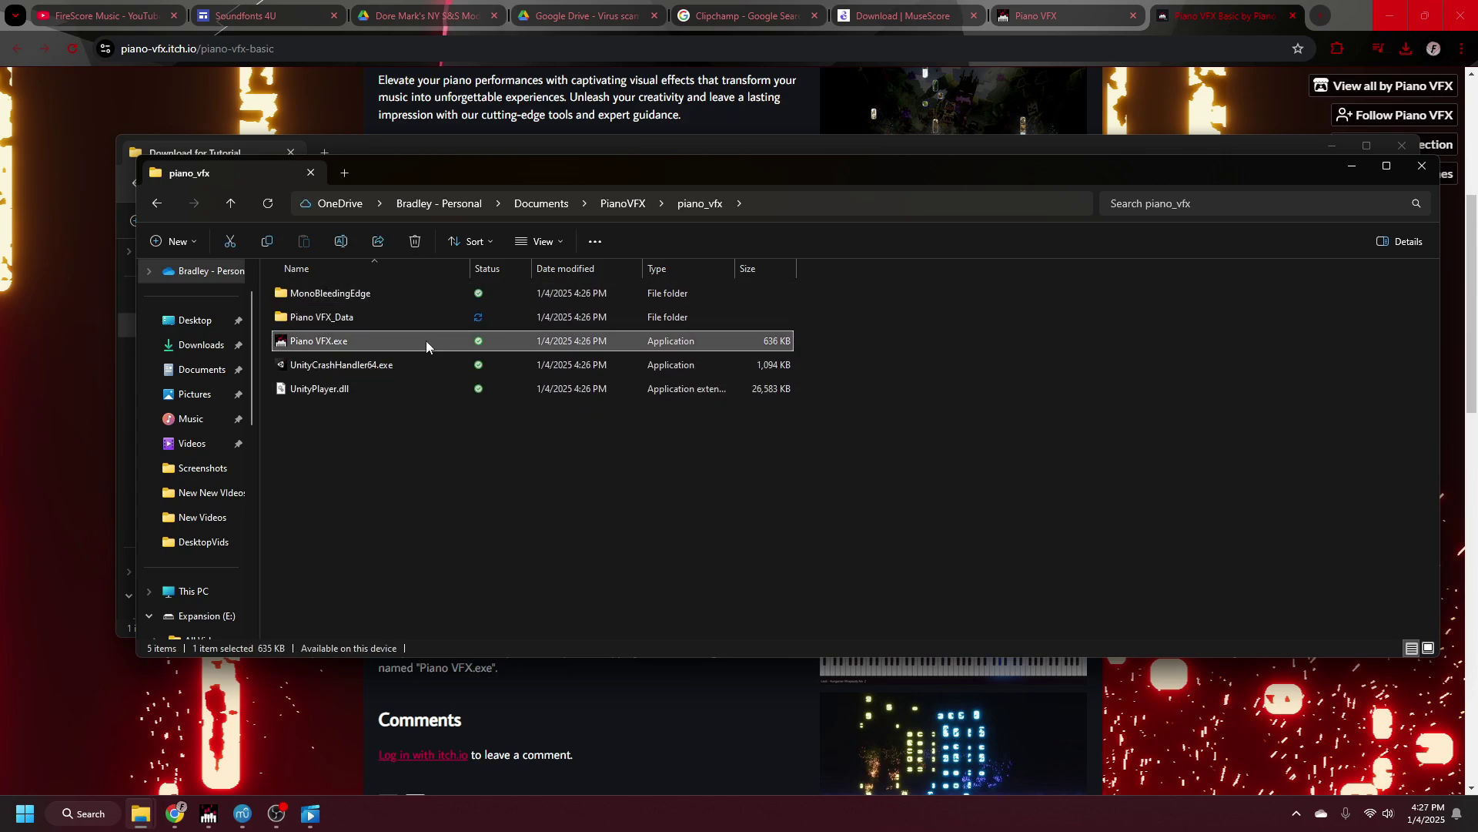
right_click(434, 336)
click(517, 704)
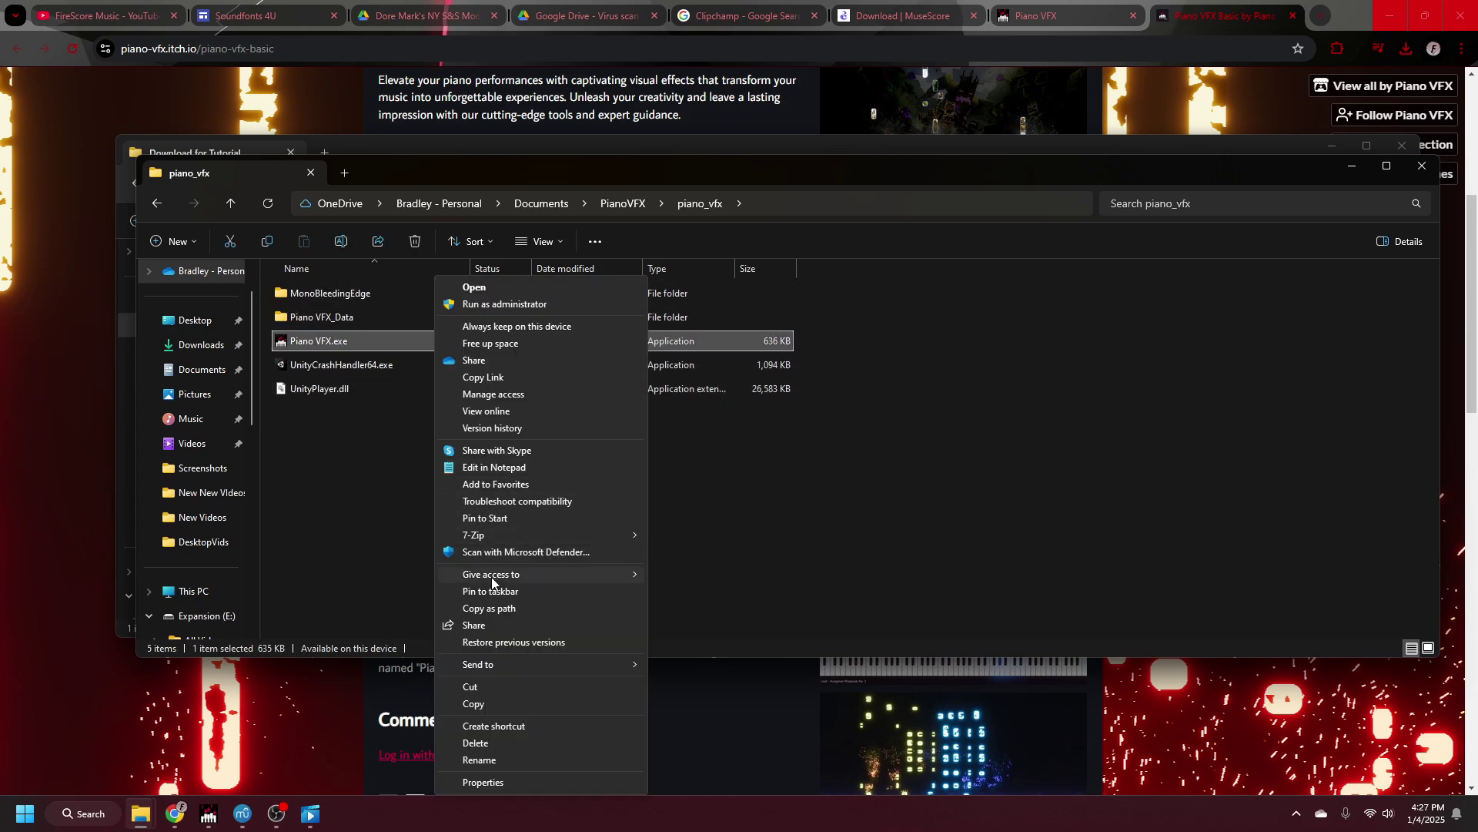
click(510, 727)
drag(419, 413, 204, 279)
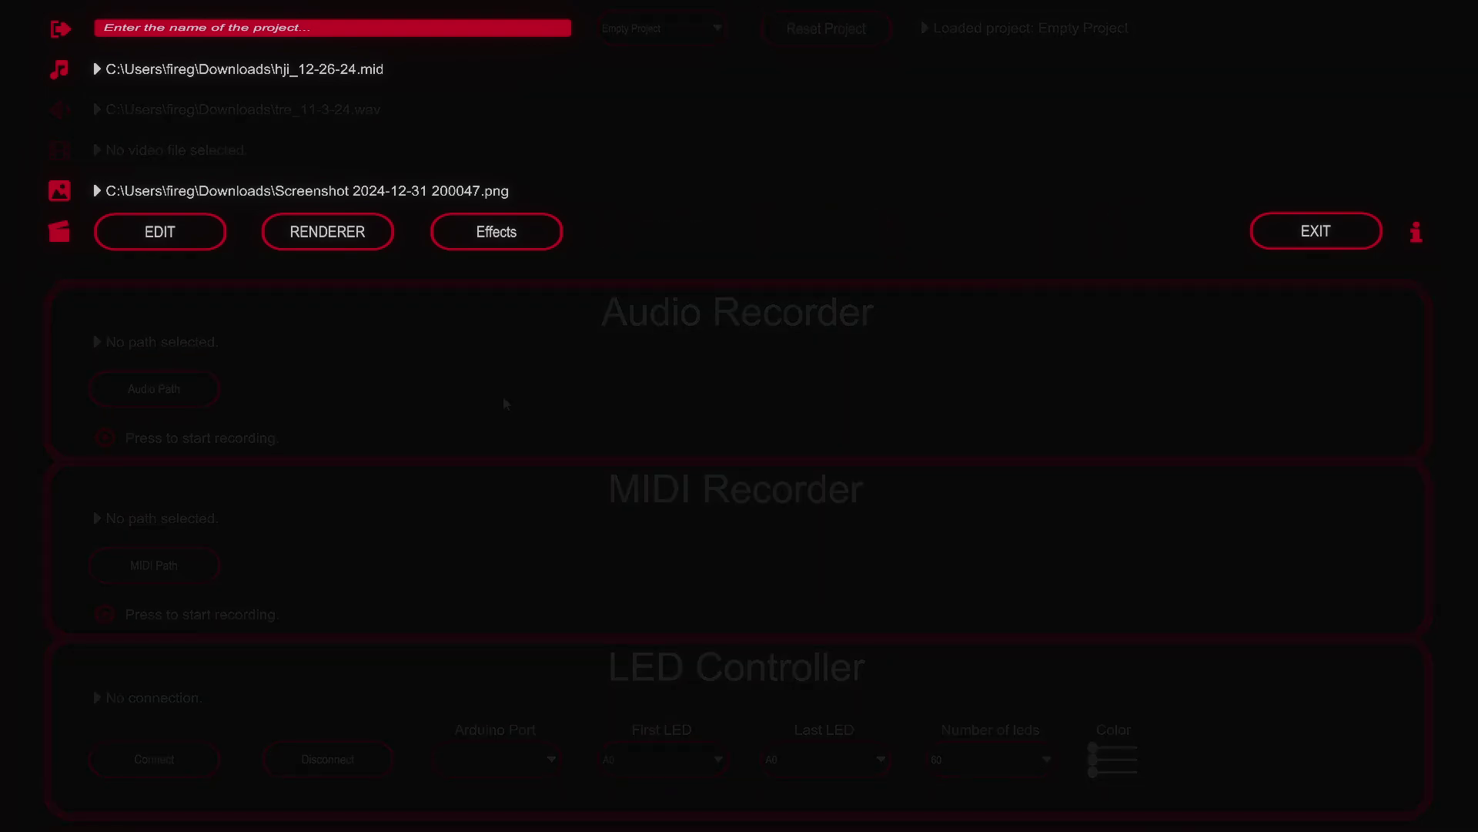
Review the project's loaded MIDI, WAV and image file paths, then bring up the particle effect list
click(506, 235)
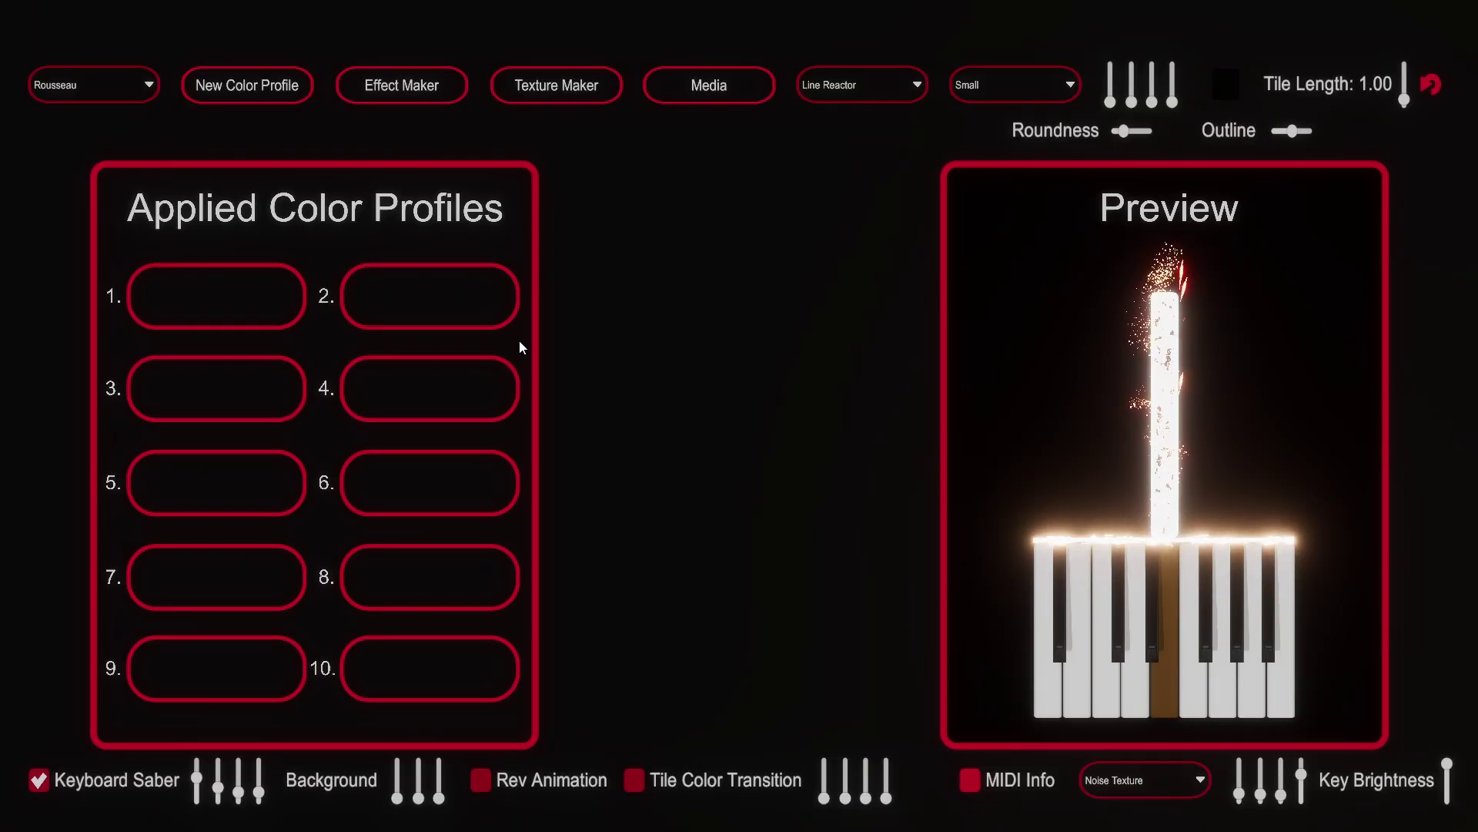
click(707, 85)
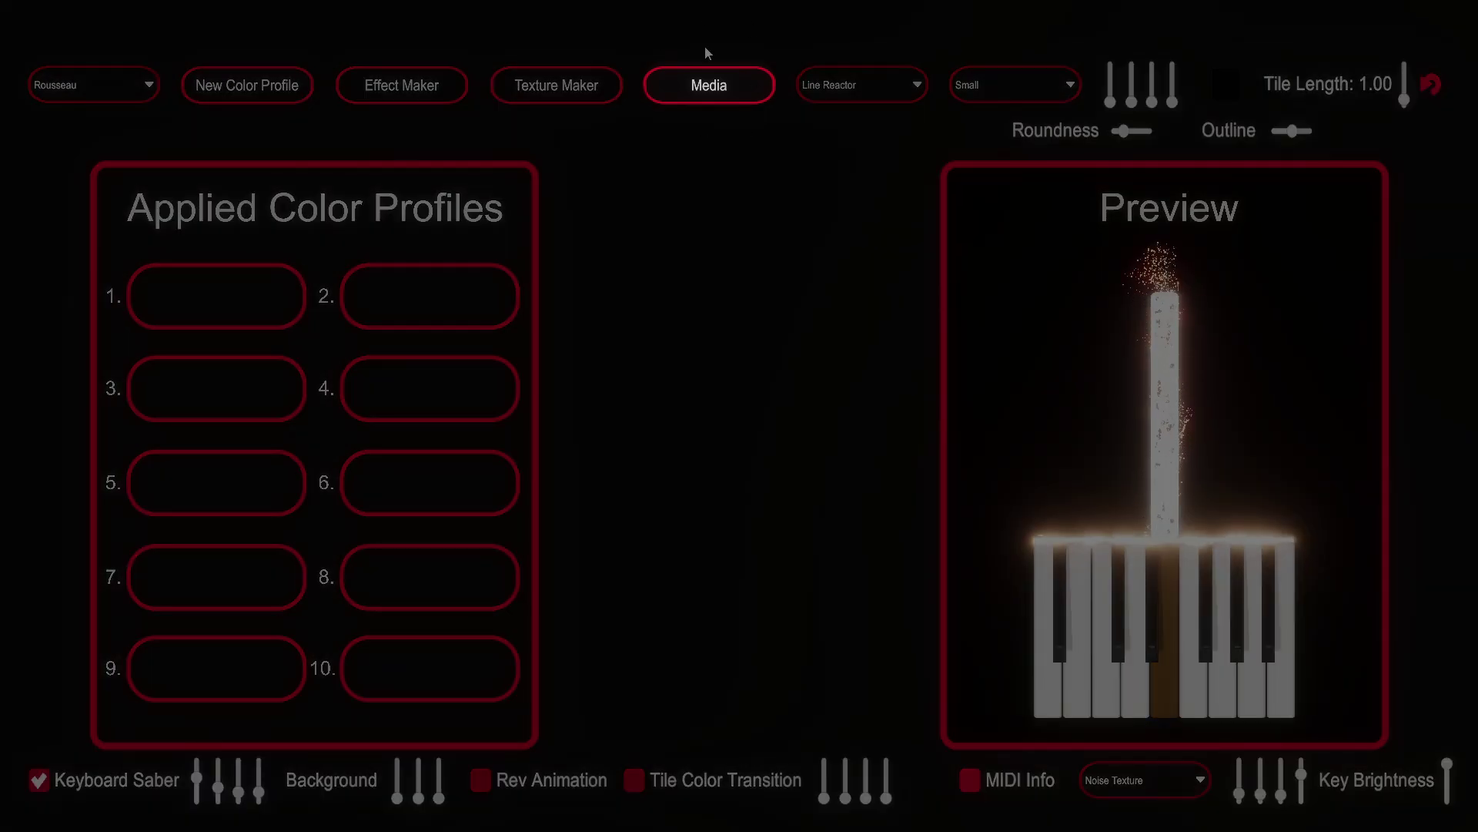
click(758, 83)
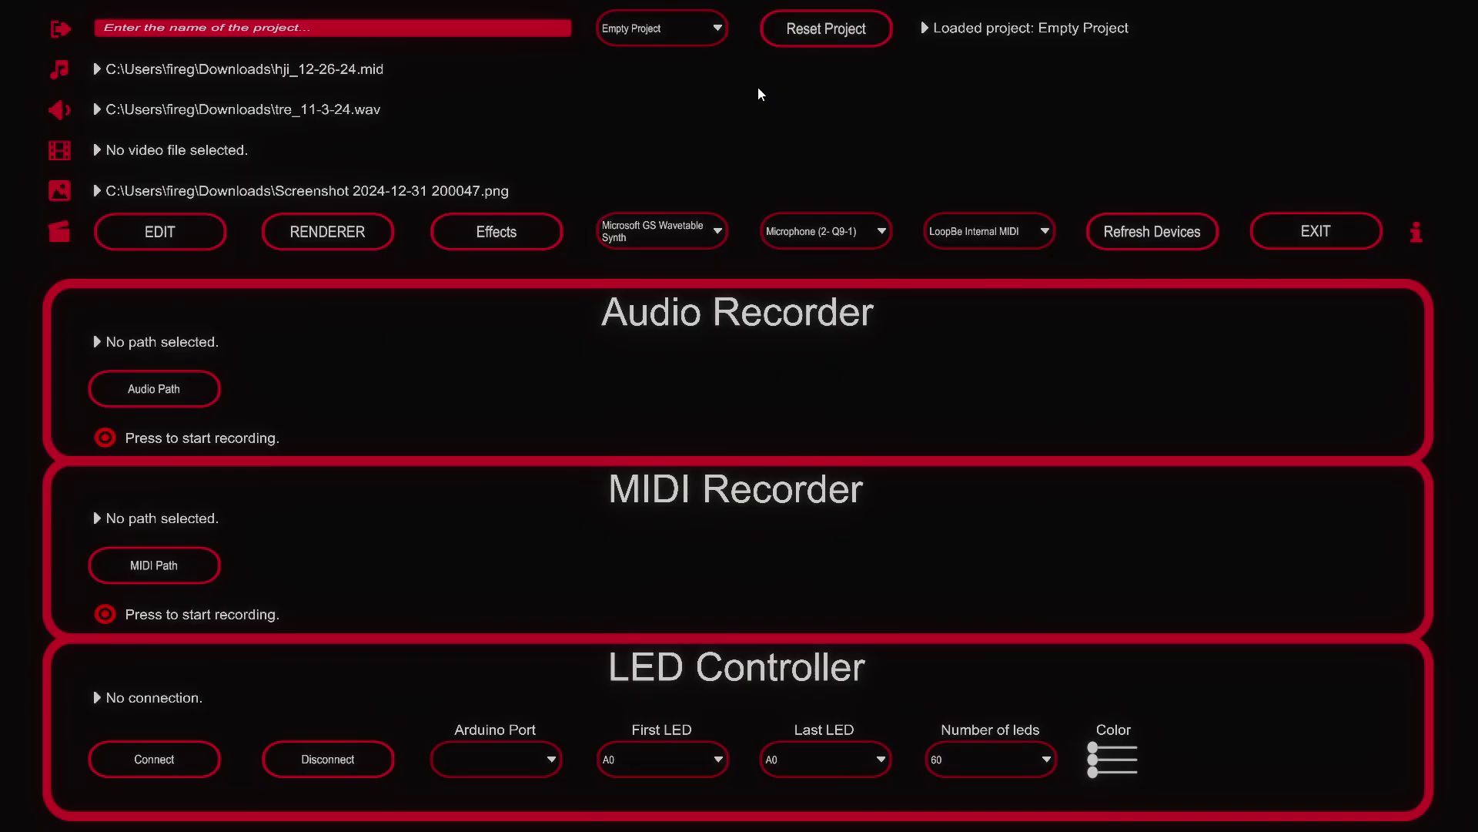
click(540, 238)
click(139, 84)
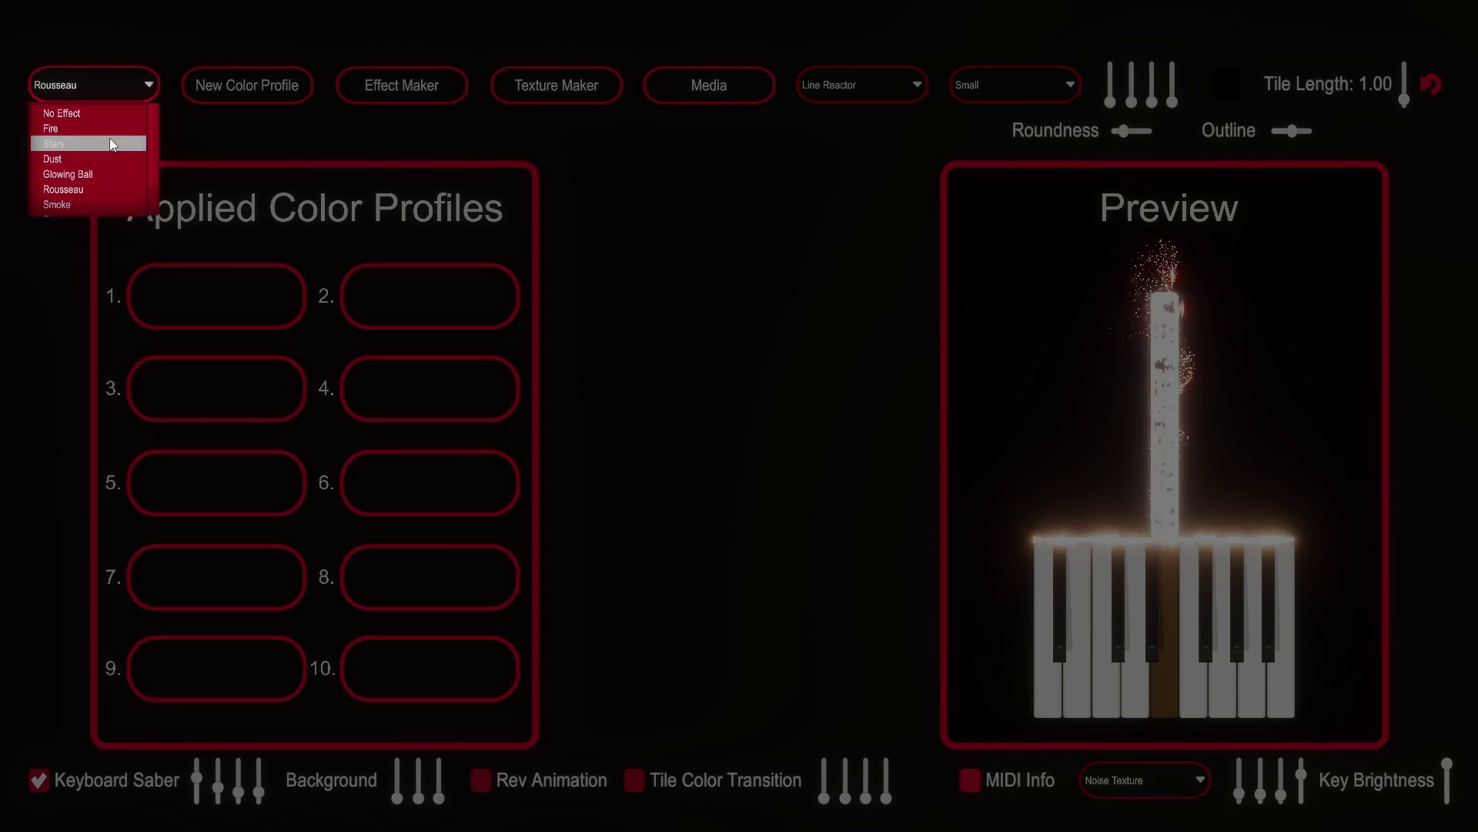
Switch the particle effect to Stars, then Fire, and look over the Effect Maker
click(109, 143)
click(120, 83)
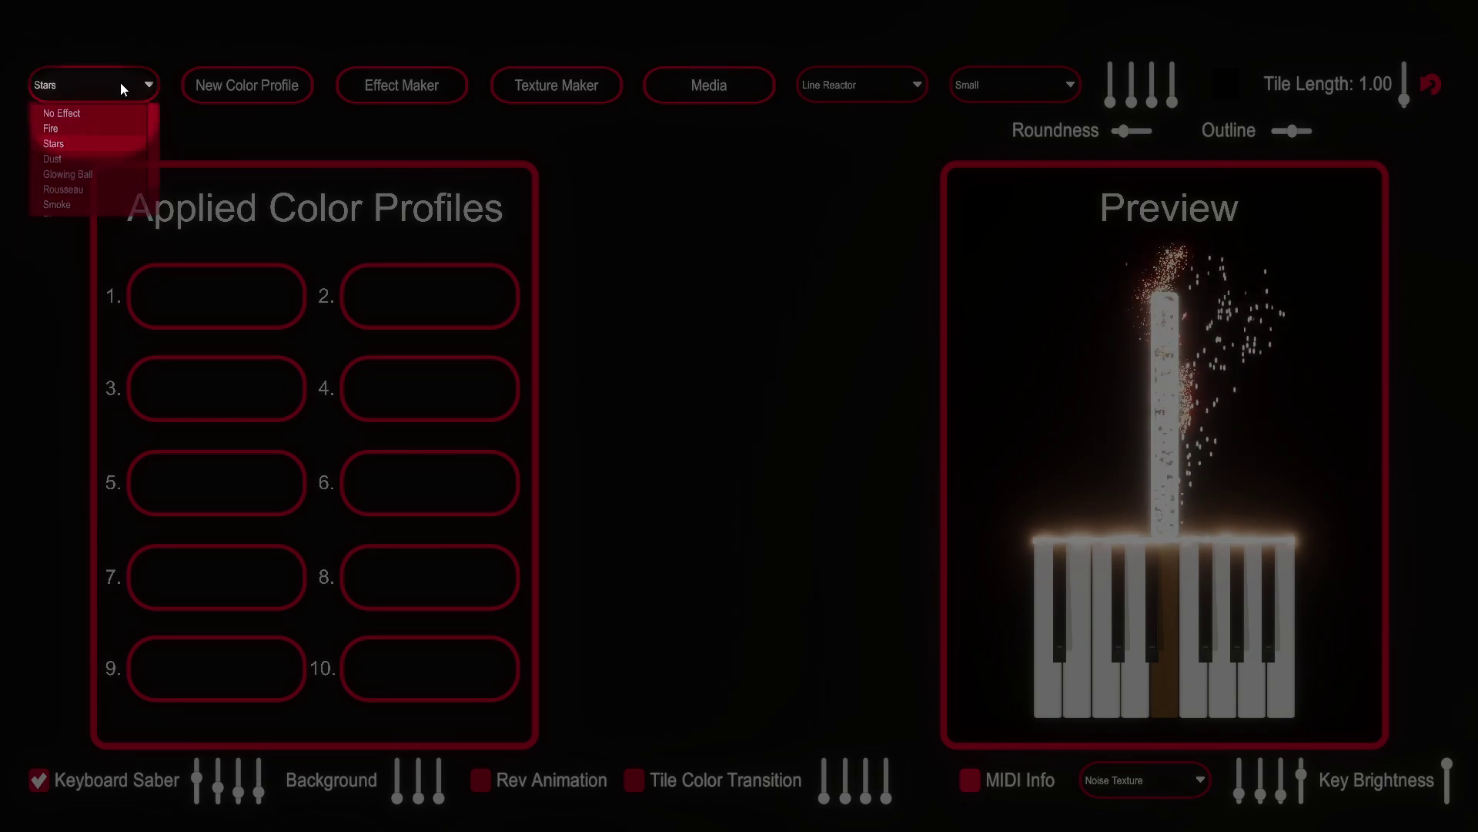
click(111, 126)
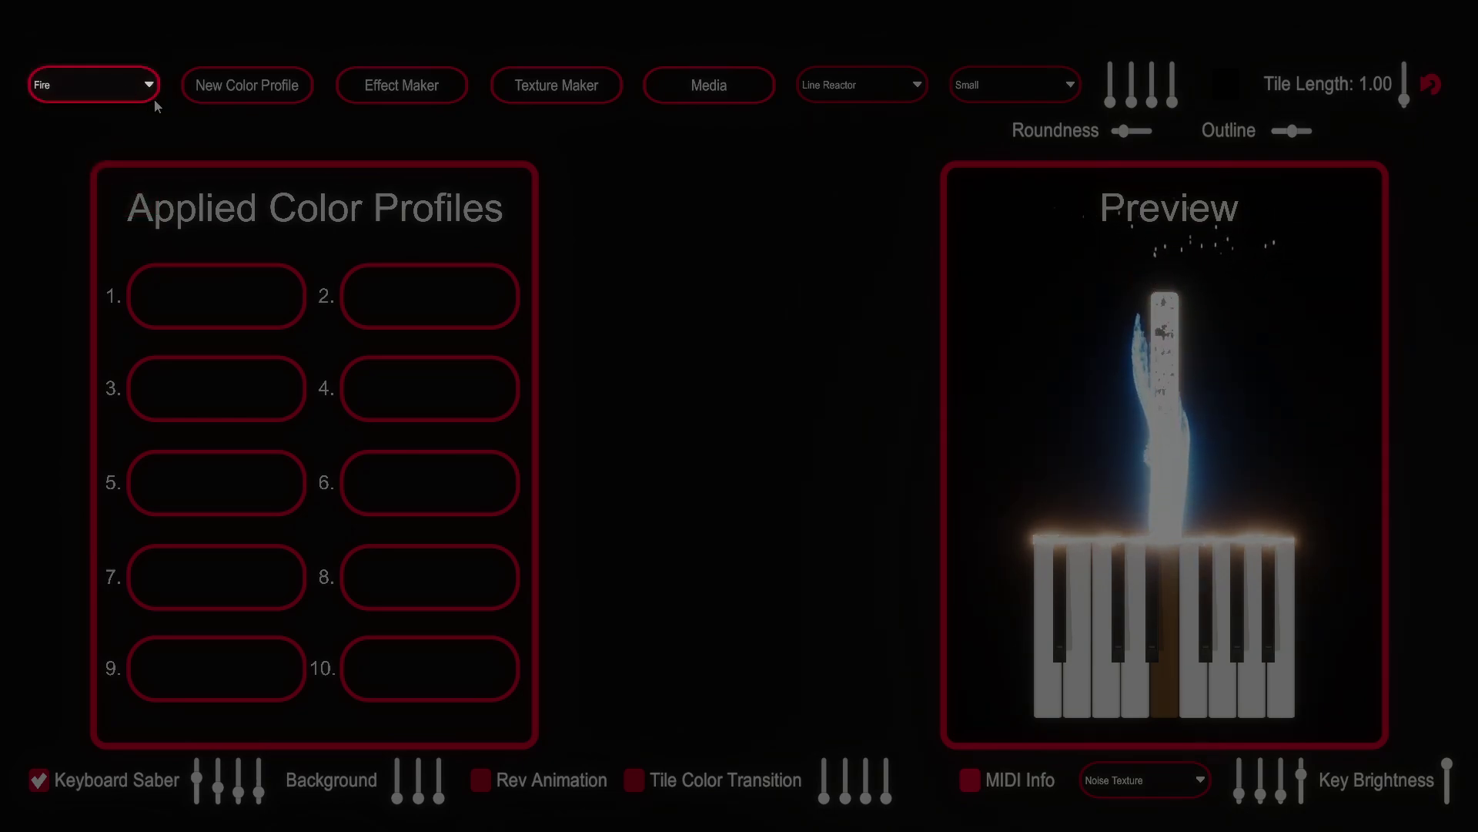
click(437, 89)
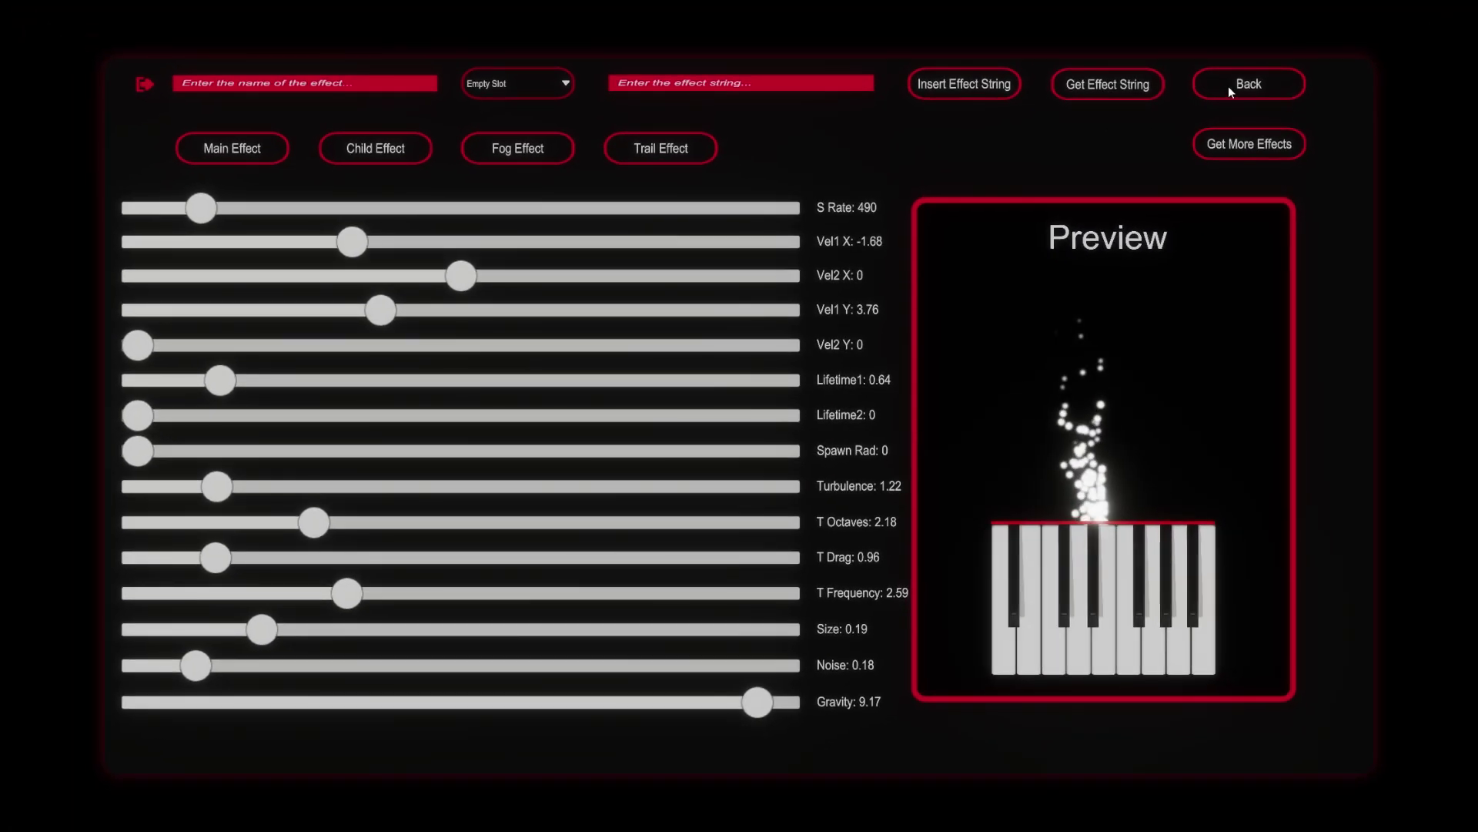
click(1325, 32)
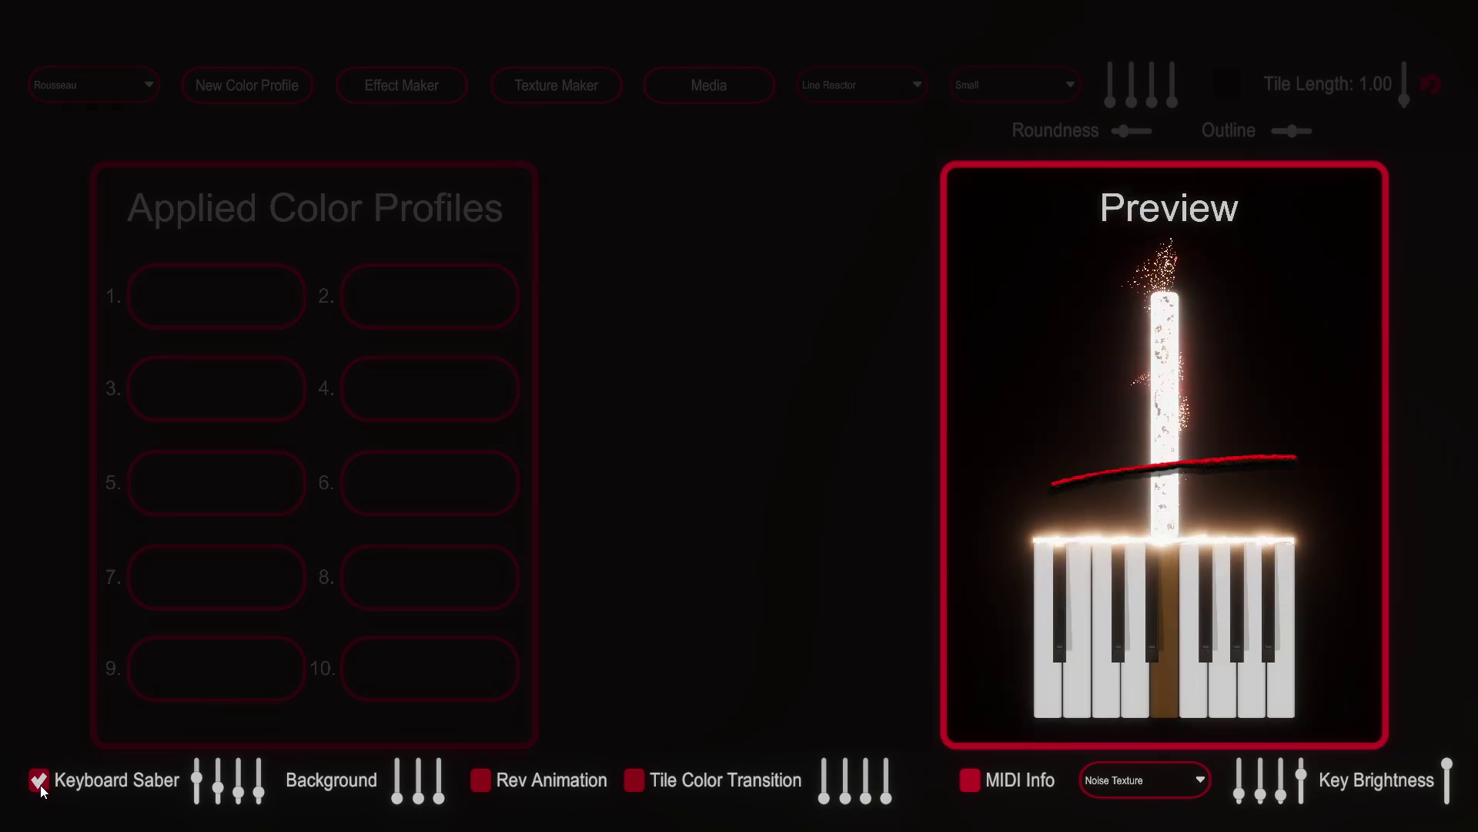
Change the keyboard saber glow and preview background colours, and toggle reverse animation
mouse_move(197, 776)
mouse_down()
mouse_move(200, 800)
mouse_move(238, 768)
mouse_move(269, 814)
mouse_move(197, 763)
mouse_up()
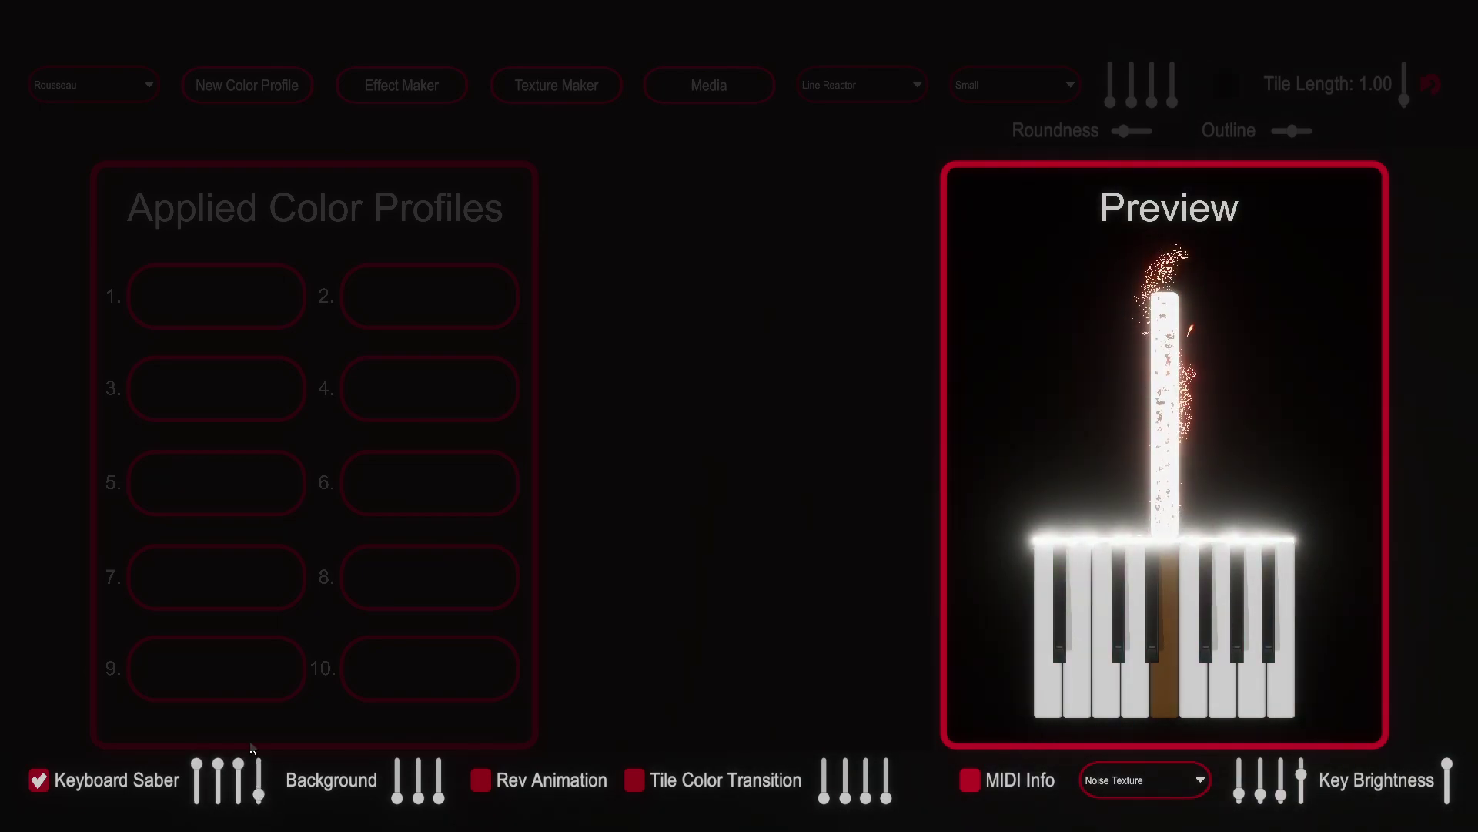
drag(397, 798, 489, 787)
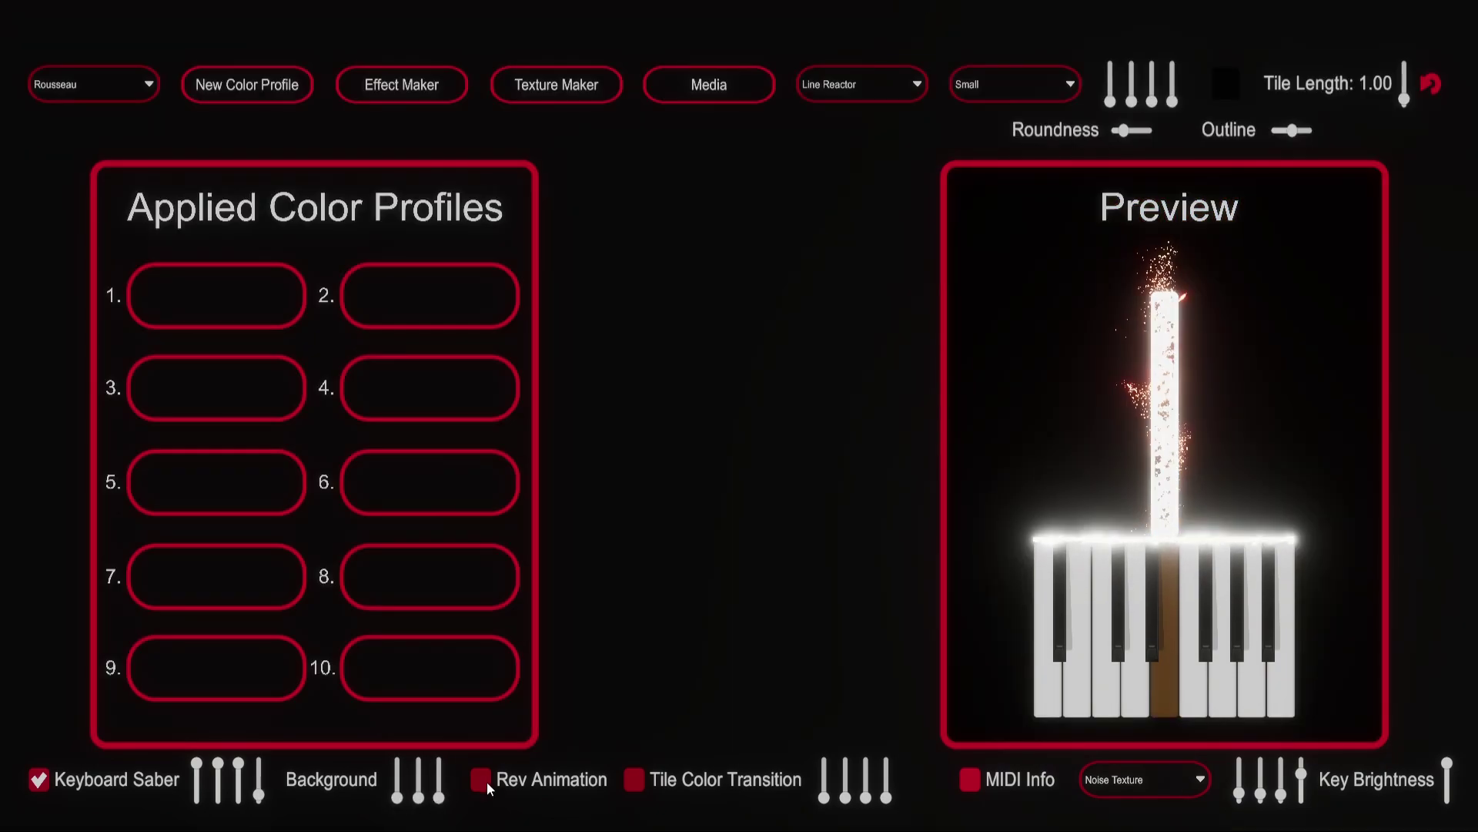
click(479, 781)
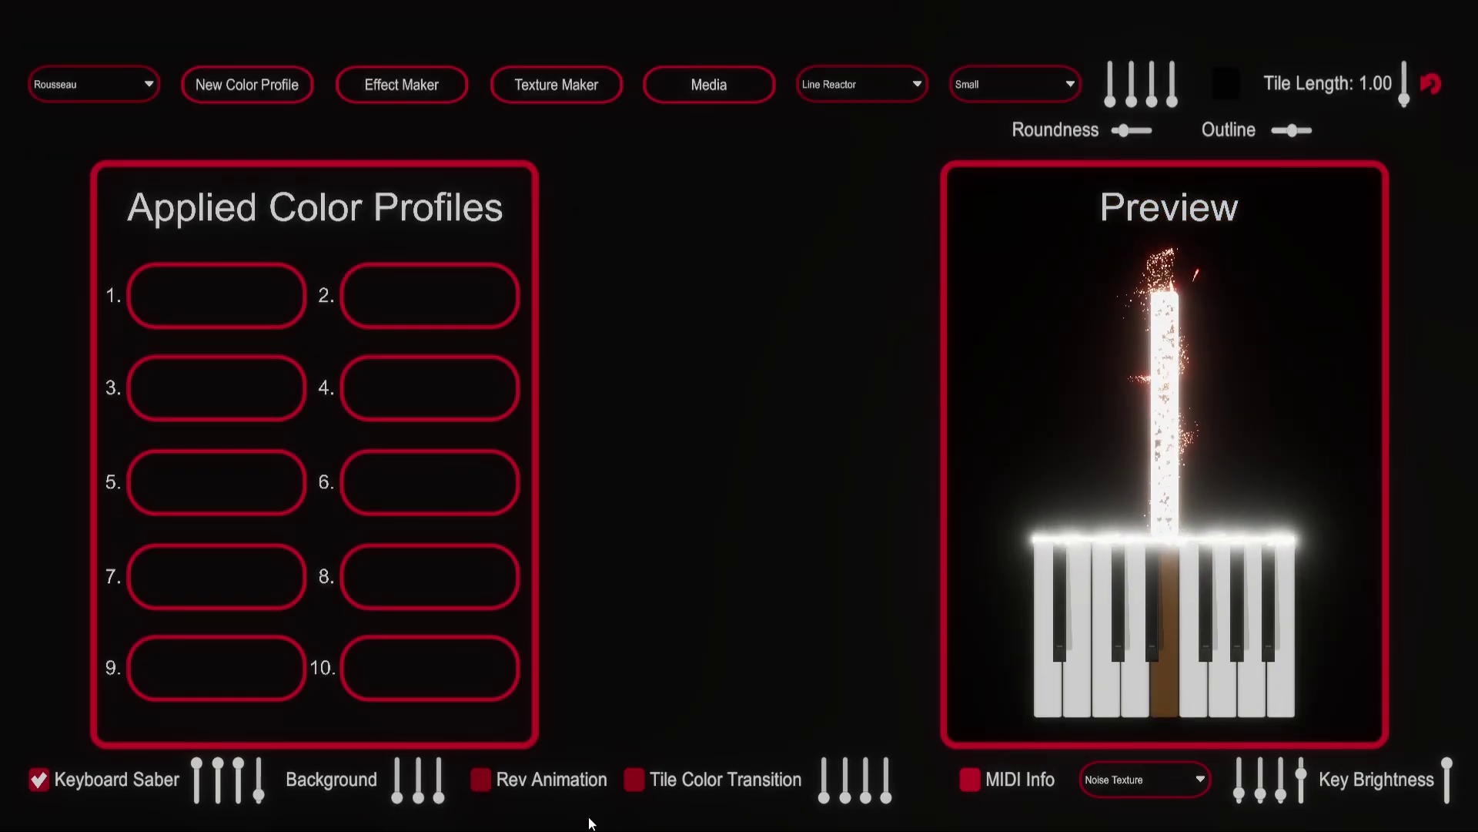
Try tile colour transition with a new top colour, then the MIDI info overlay, turning both off
click(745, 781)
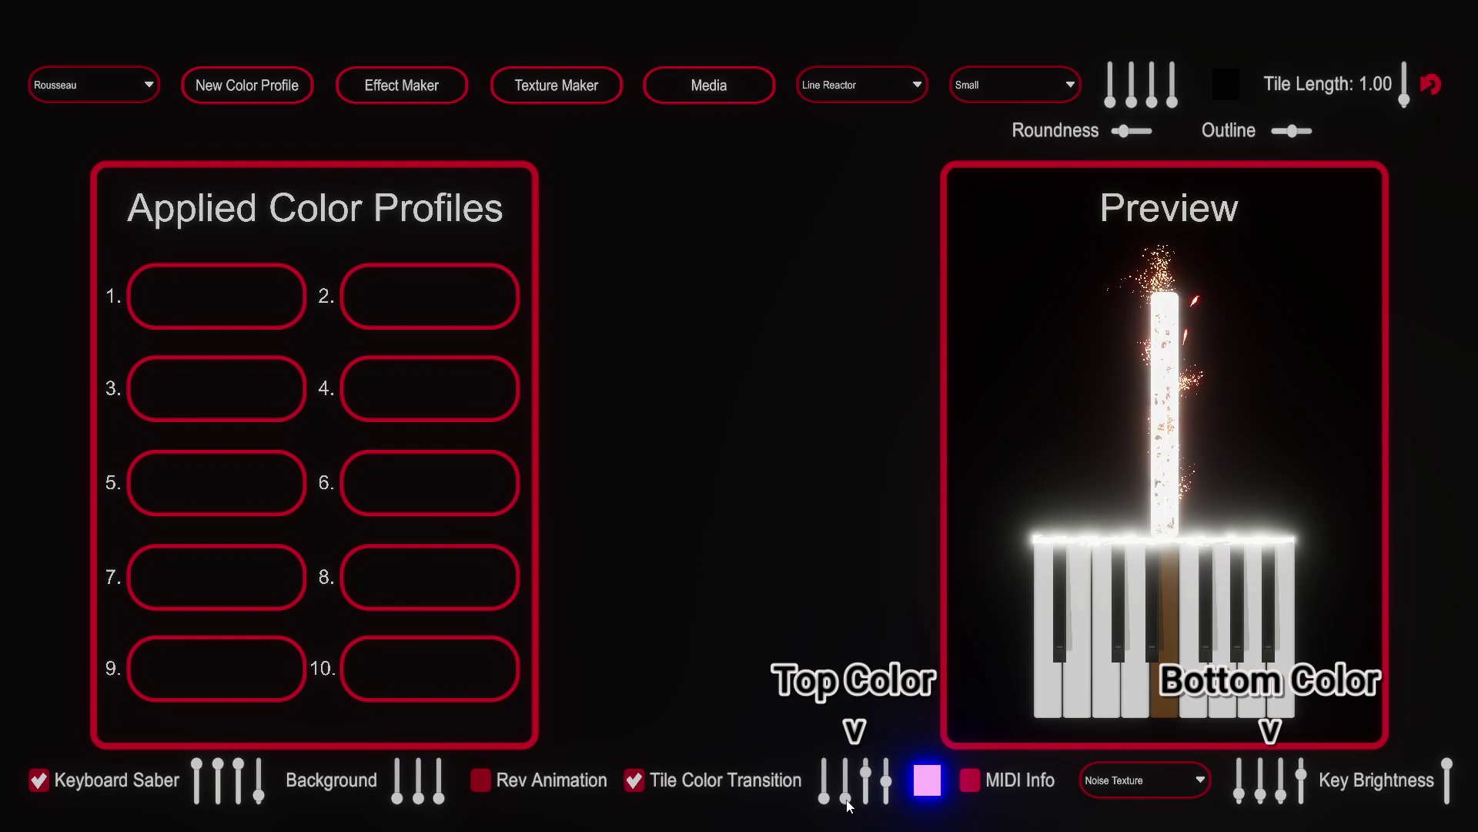
mouse_move(824, 766)
mouse_down()
mouse_move(826, 801)
mouse_move(824, 779)
mouse_up()
click(635, 781)
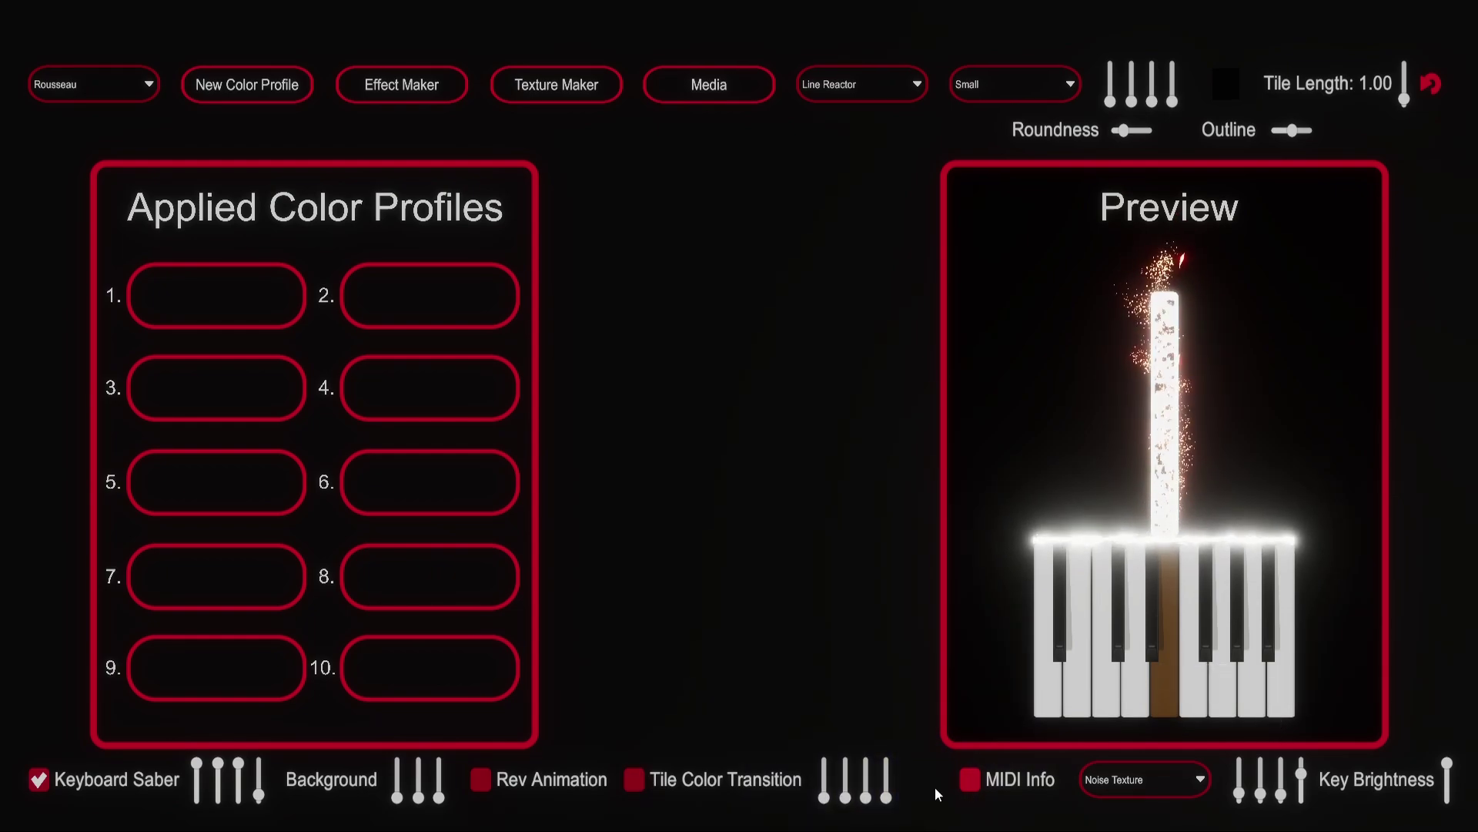
click(971, 778)
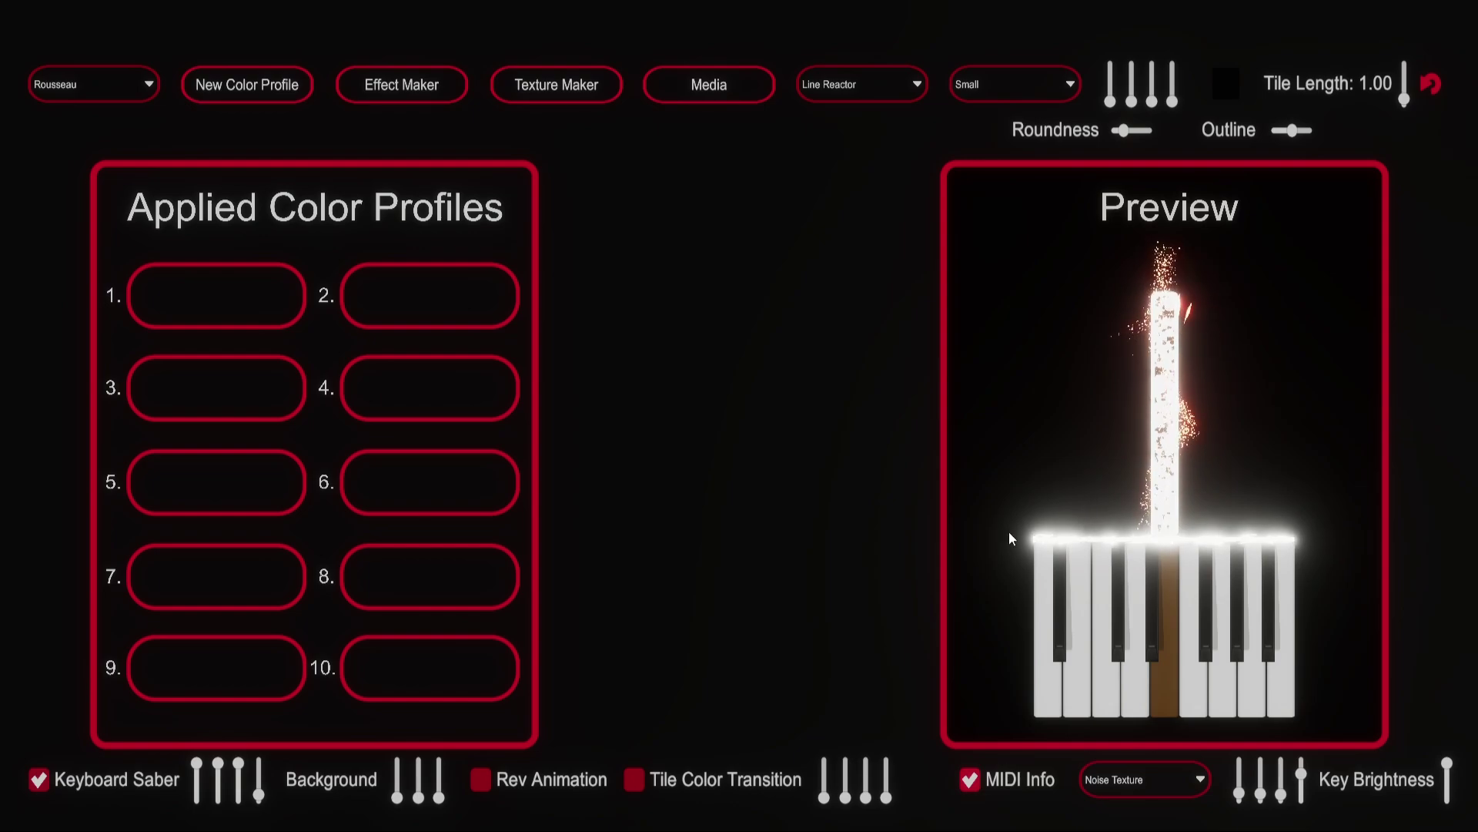
click(957, 778)
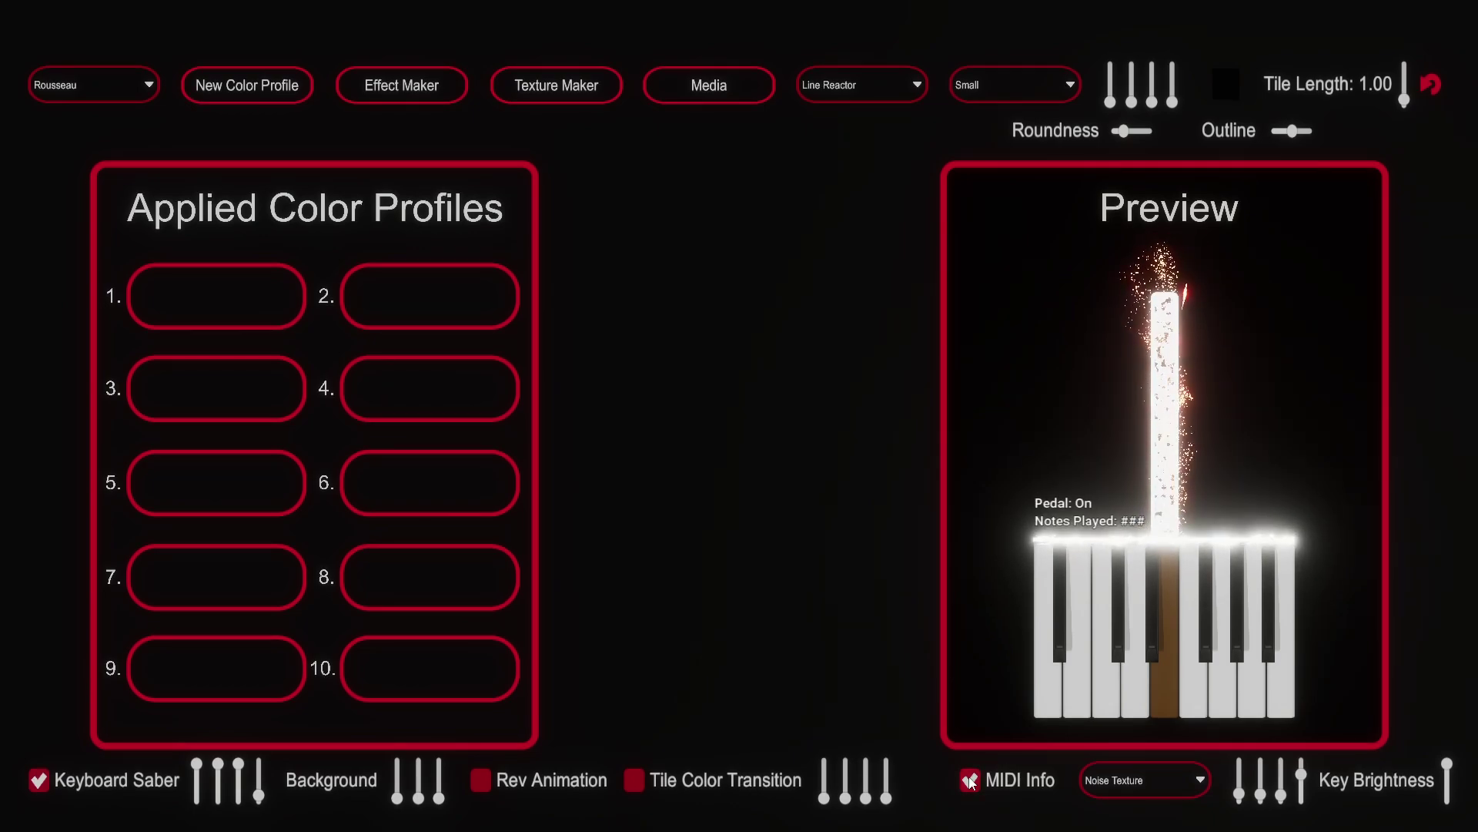
Cycle the tile texture through Line, None, Noise, Outline and Line, settling on Custom Texture
click(1153, 781)
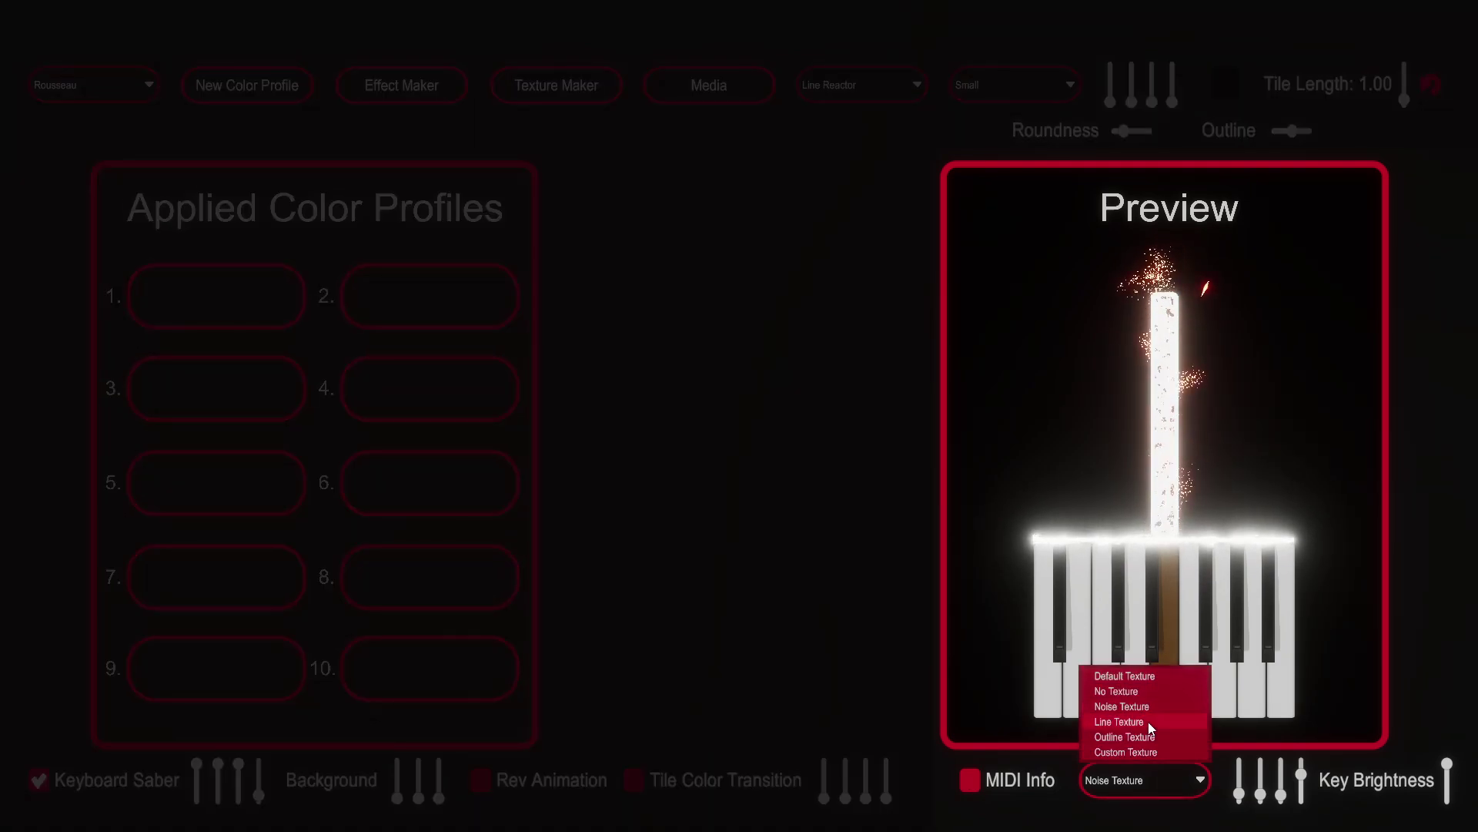
click(1119, 722)
click(1151, 779)
click(1156, 691)
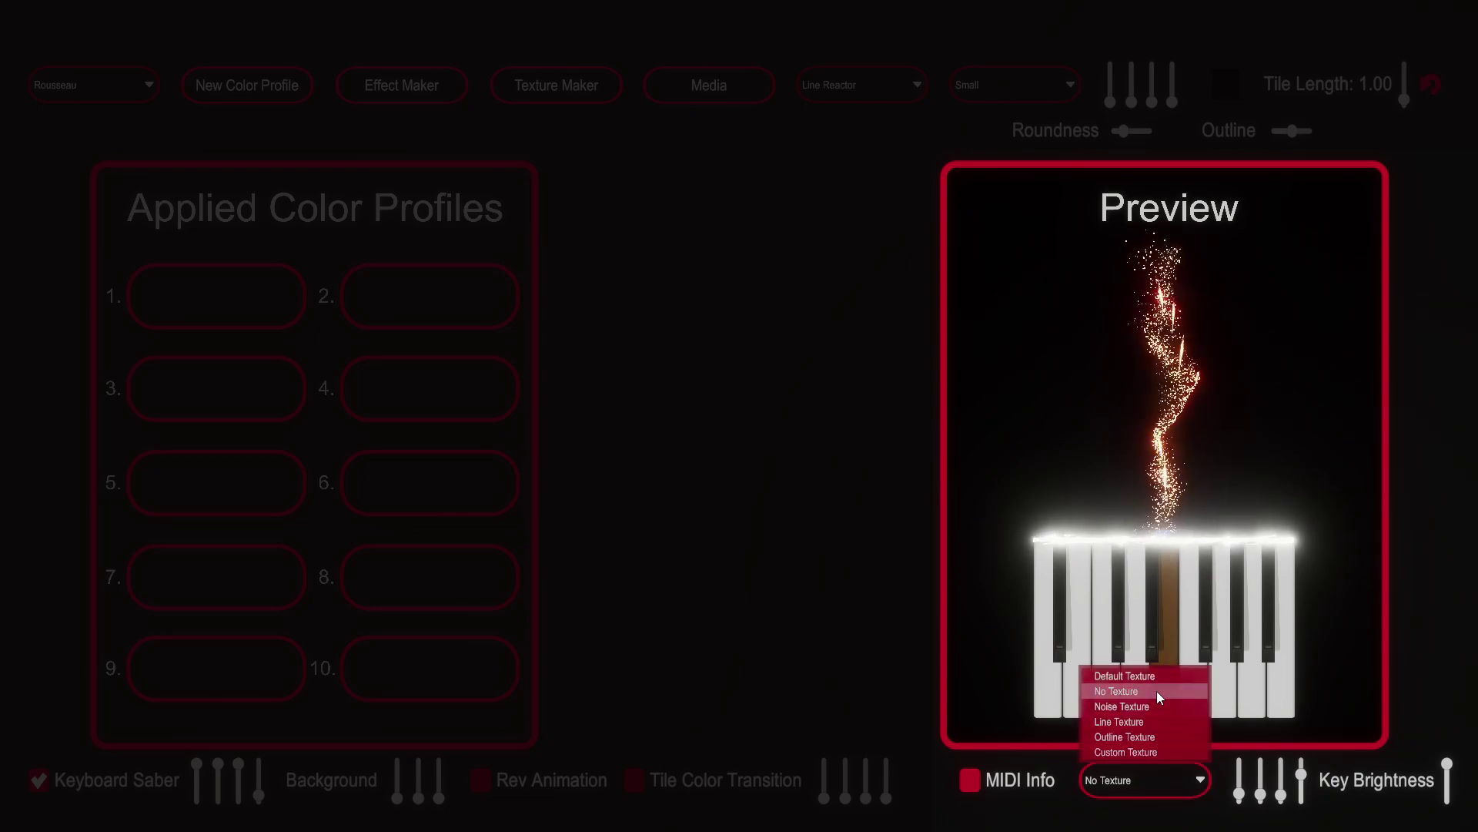
click(1147, 781)
click(1121, 707)
click(1155, 778)
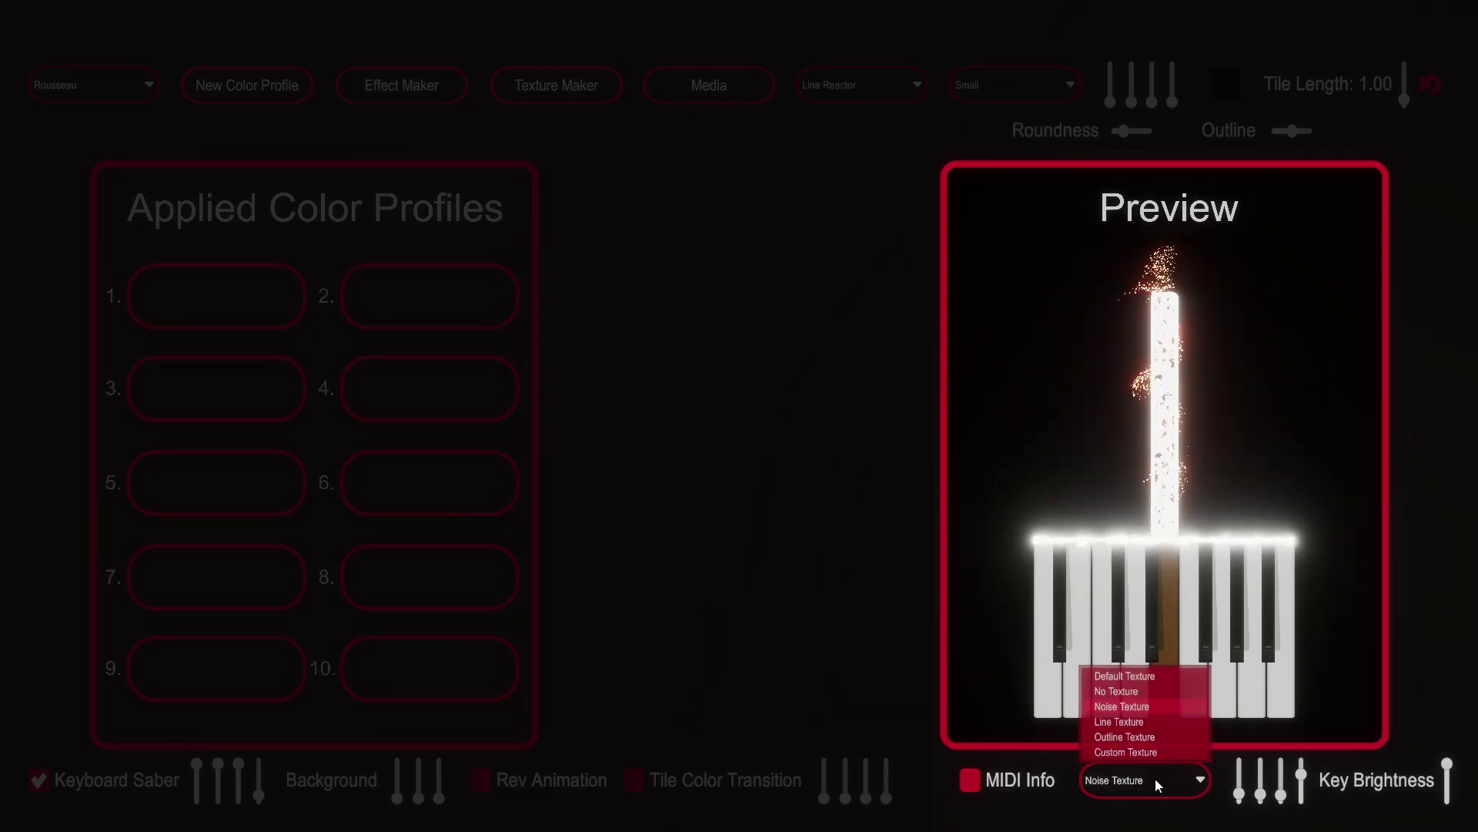
click(1157, 737)
click(1160, 775)
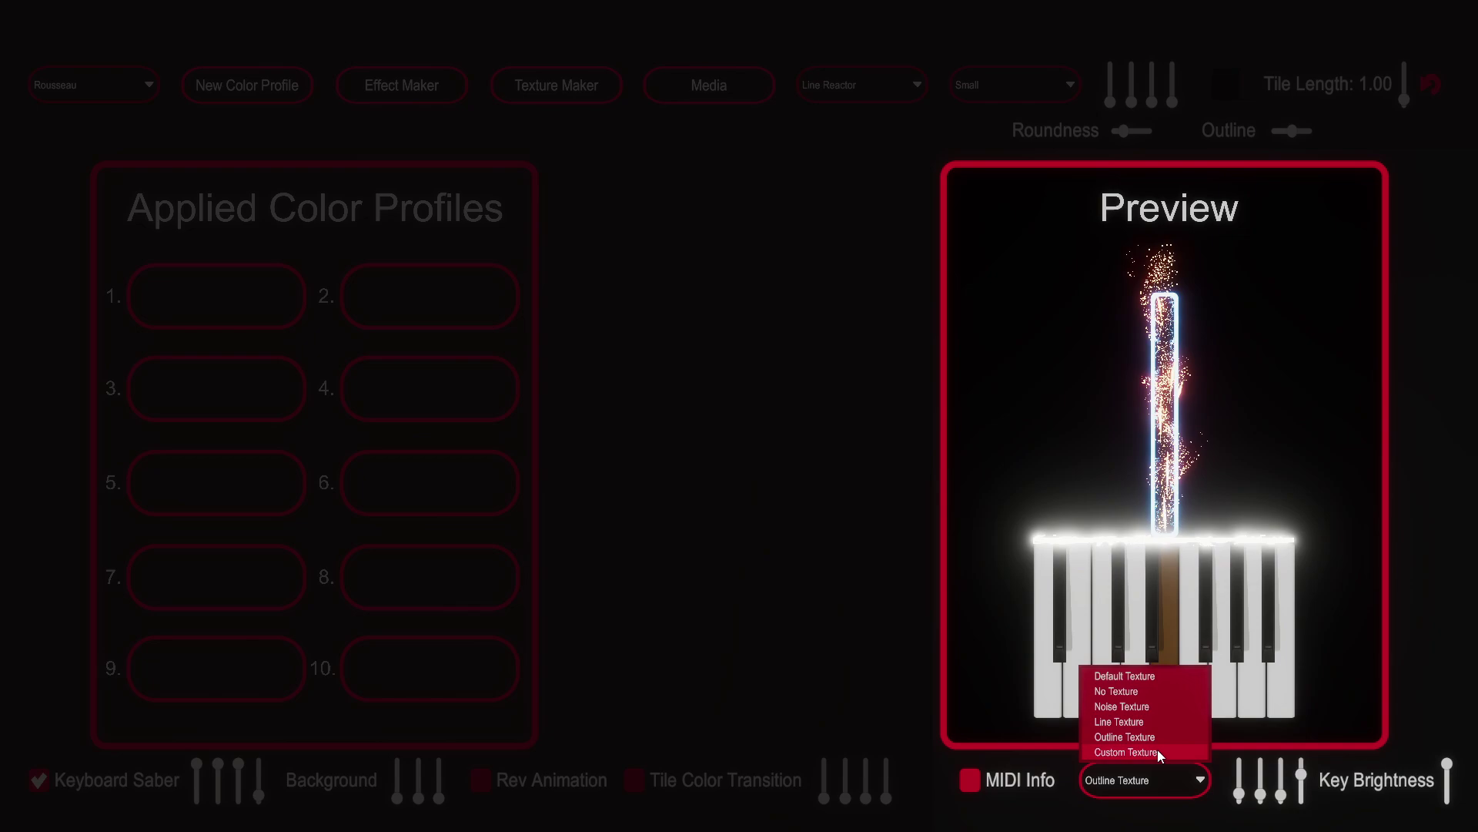
click(1158, 721)
click(1162, 774)
click(1157, 752)
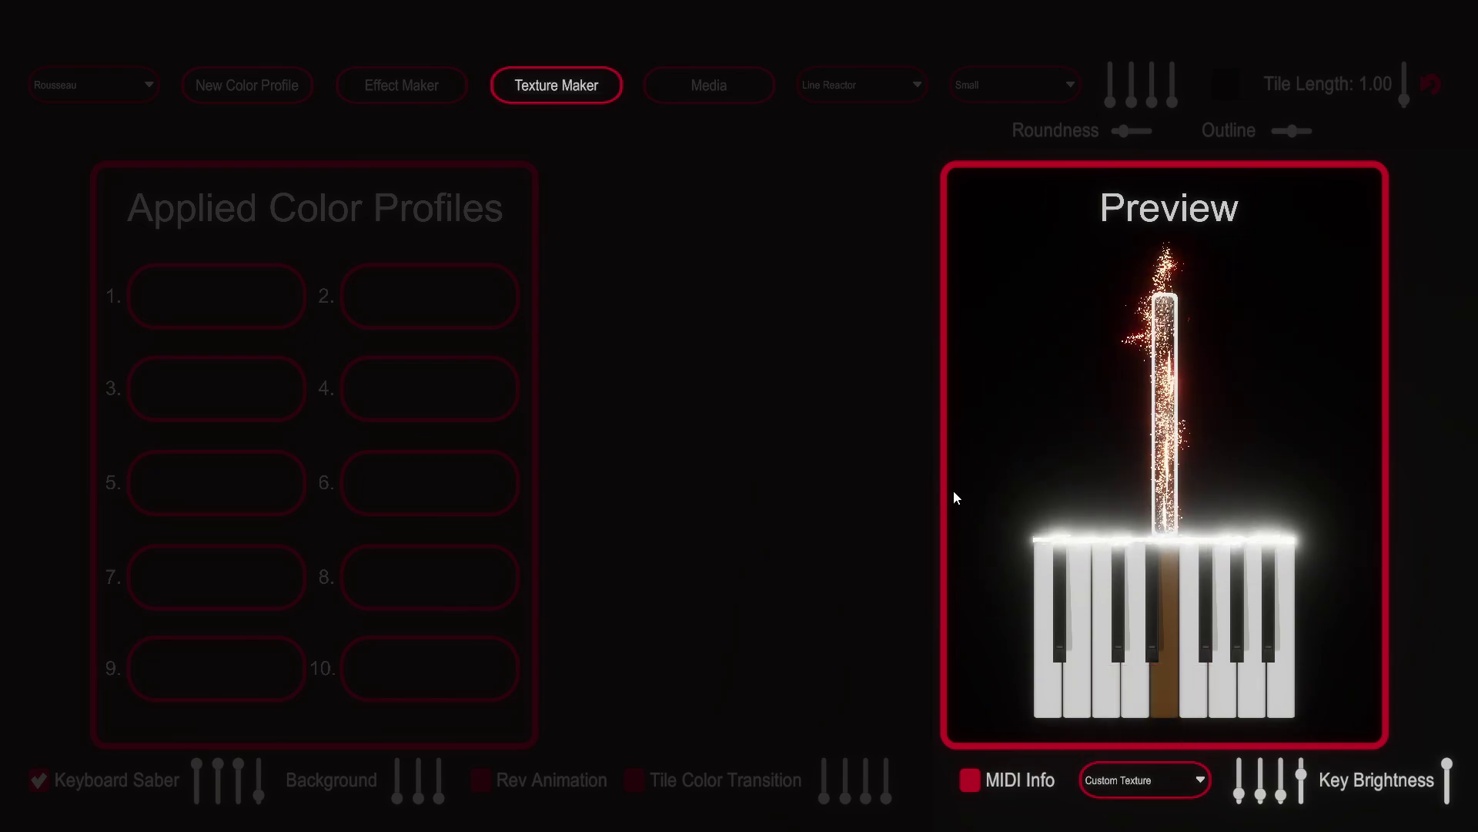
click(534, 90)
Close the Texture Maker and lower the fourth slider to darken the noise speckles
click(535, 90)
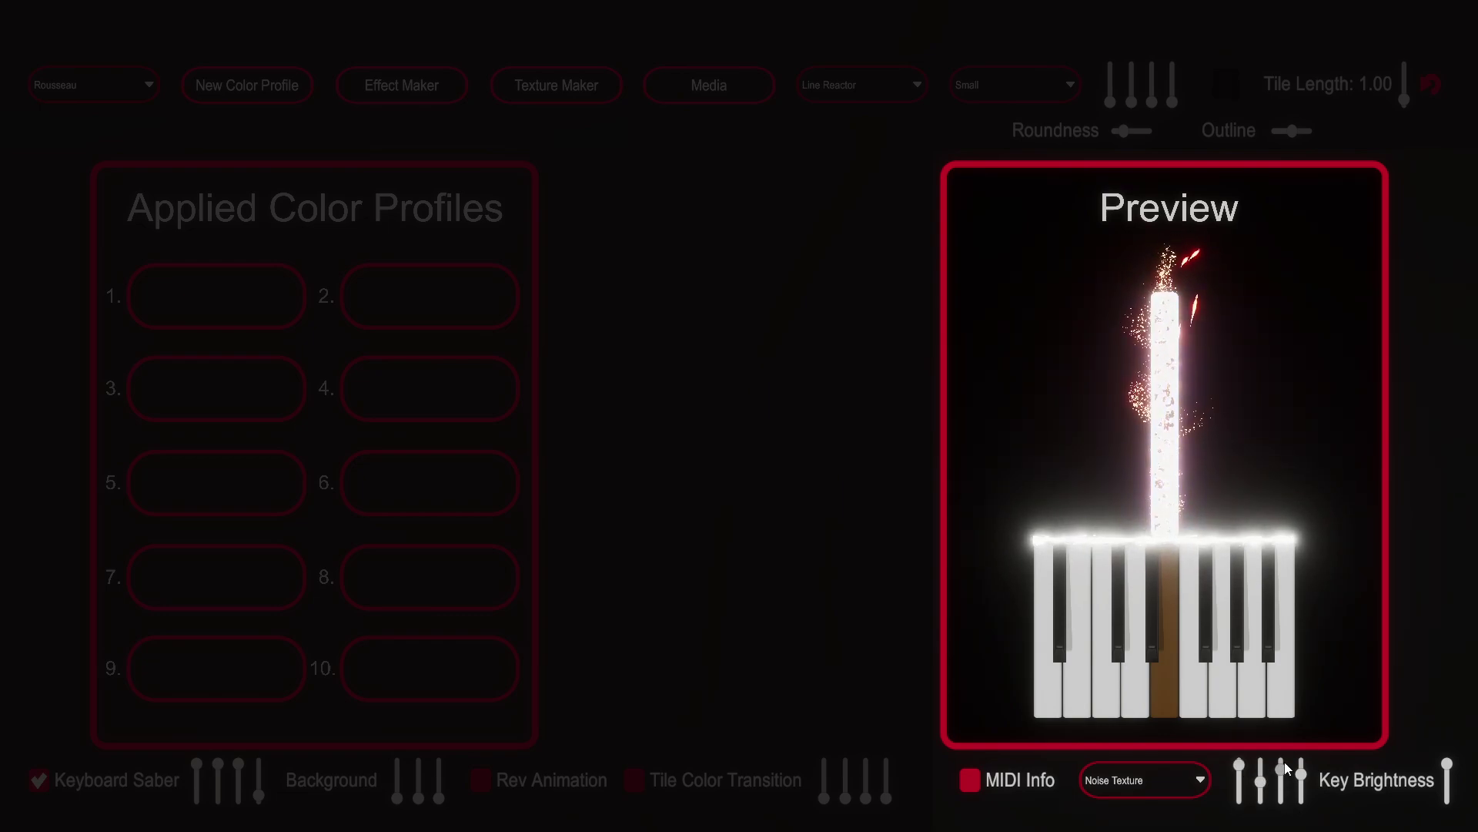
drag(1300, 772, 1300, 818)
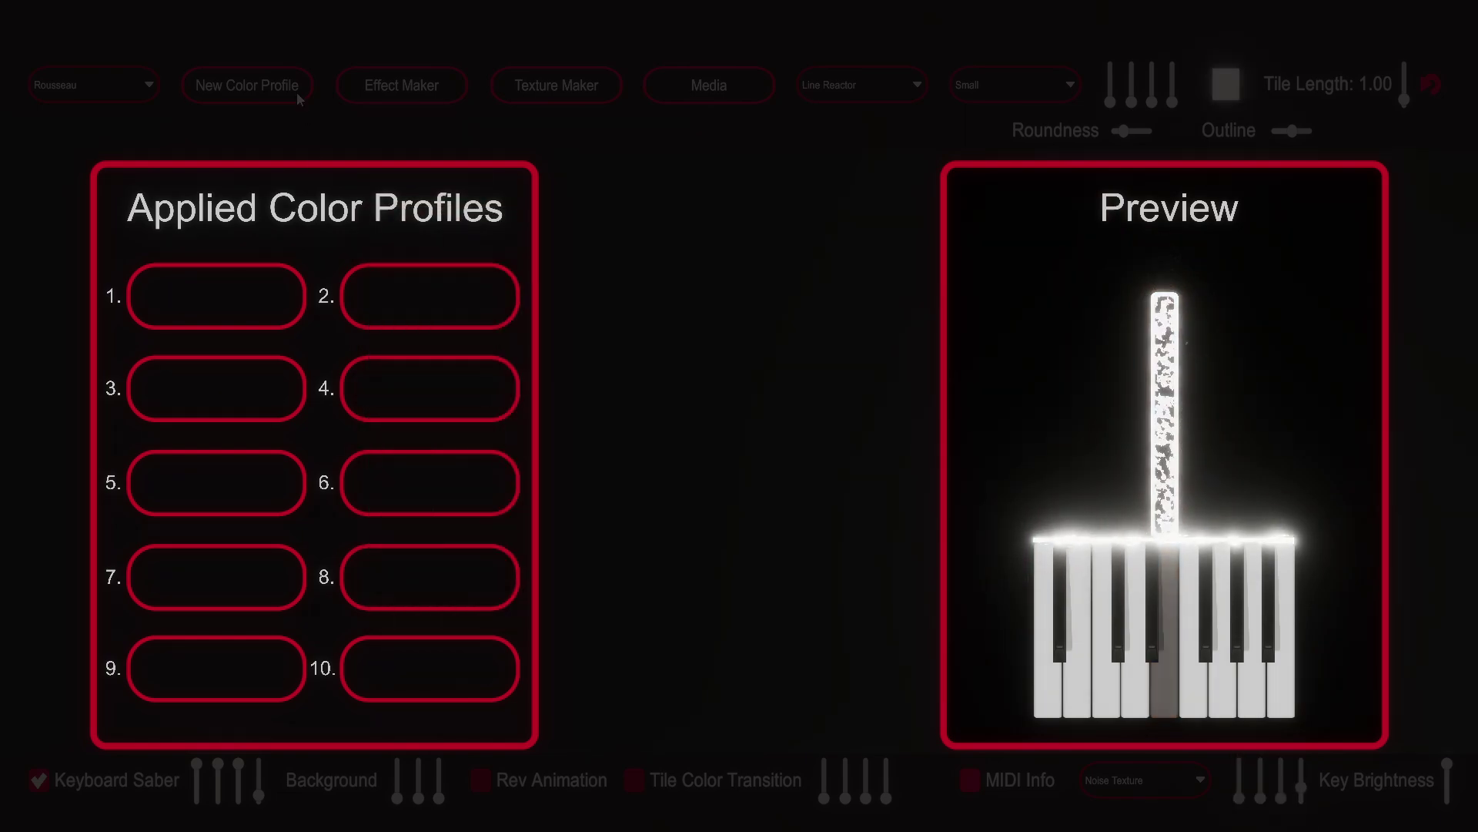
Create a new colour profile and tune its tile colour to a pale gold
click(299, 90)
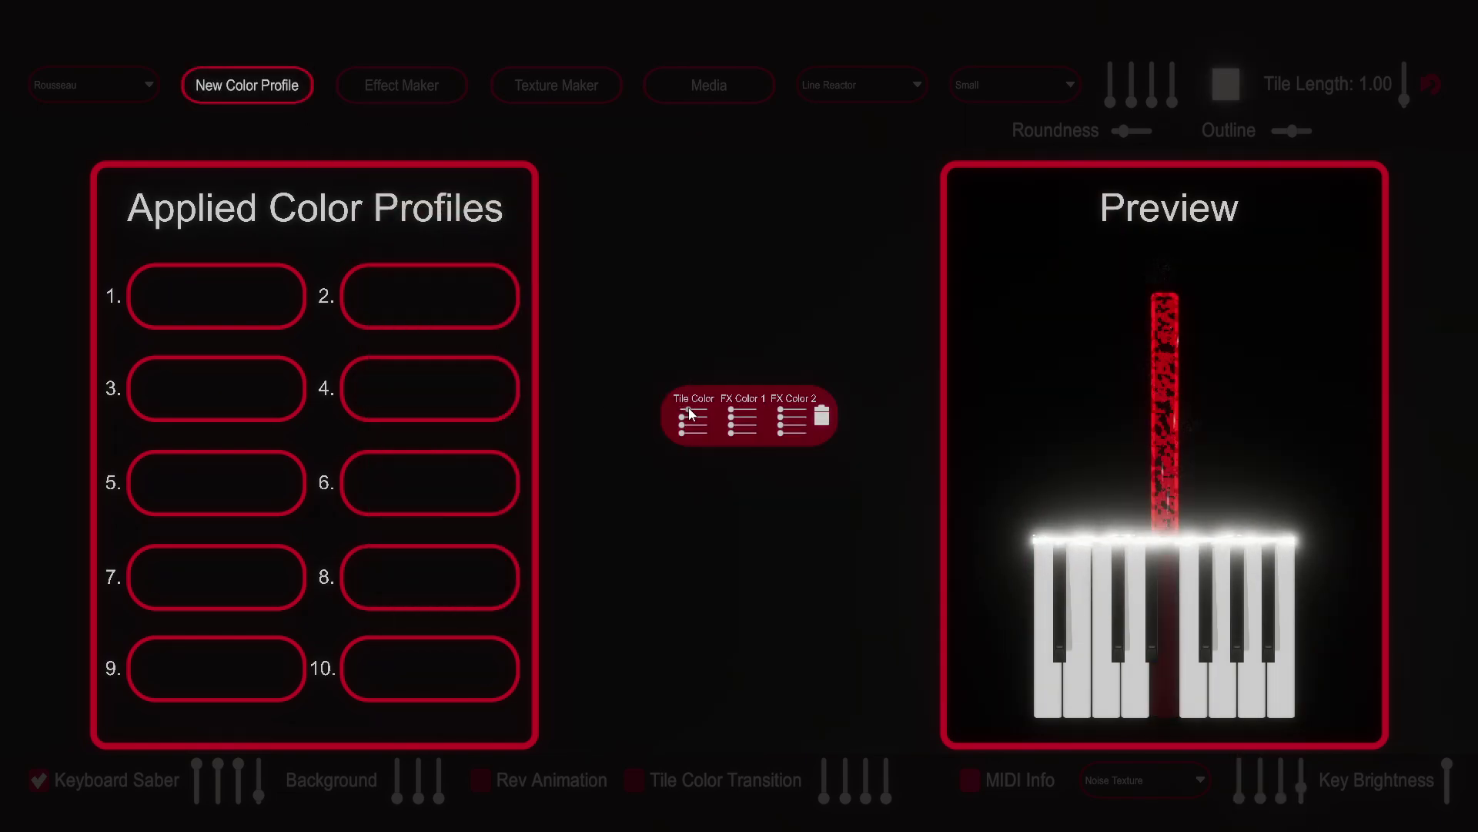
drag(683, 417, 709, 432)
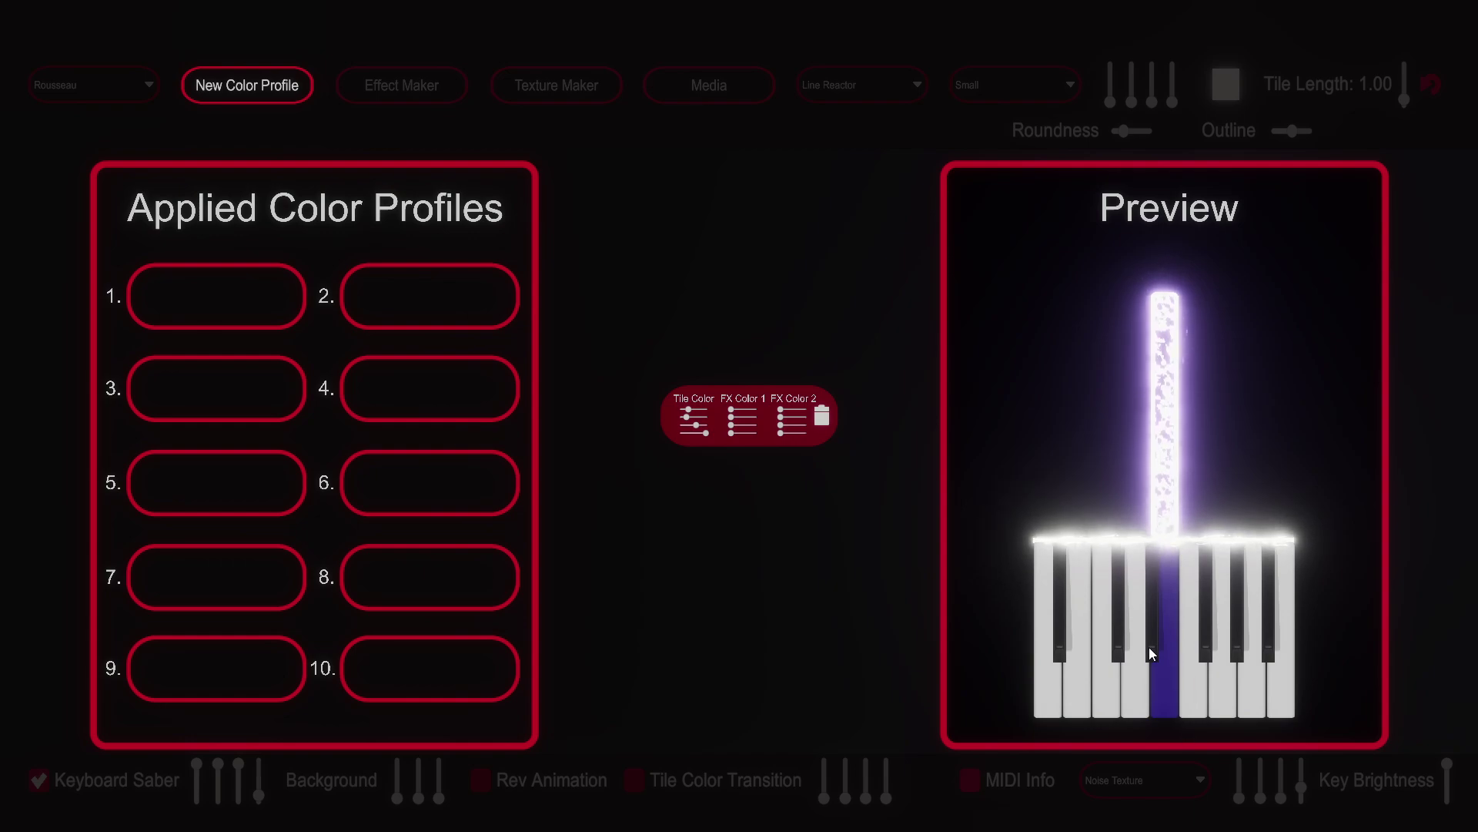
mouse_move(709, 435)
mouse_down()
mouse_move(701, 422)
mouse_move(700, 436)
mouse_up()
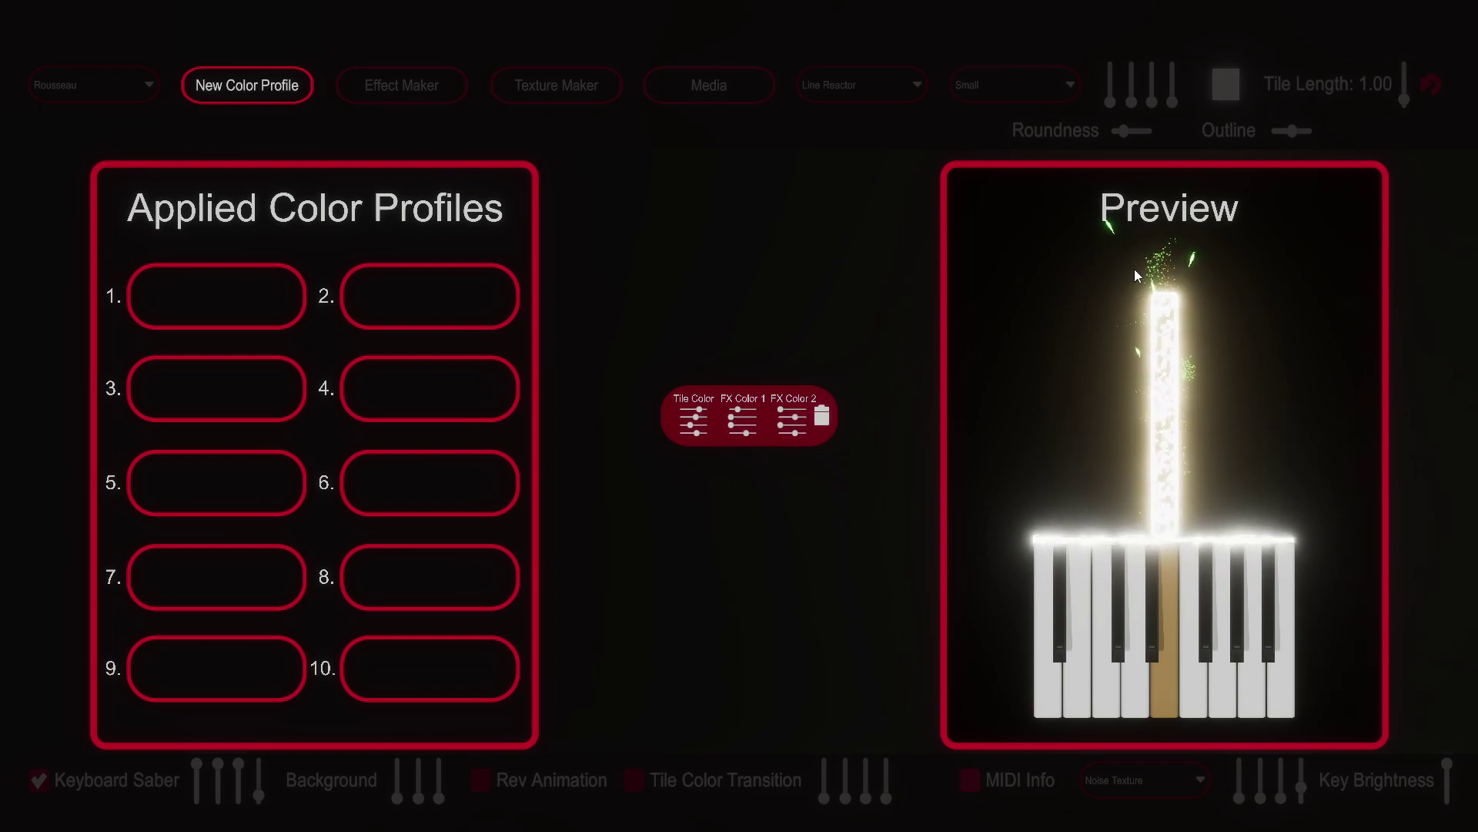
Choose the profile's particle effect and place it in Applied Color Profiles slot 1
click(99, 85)
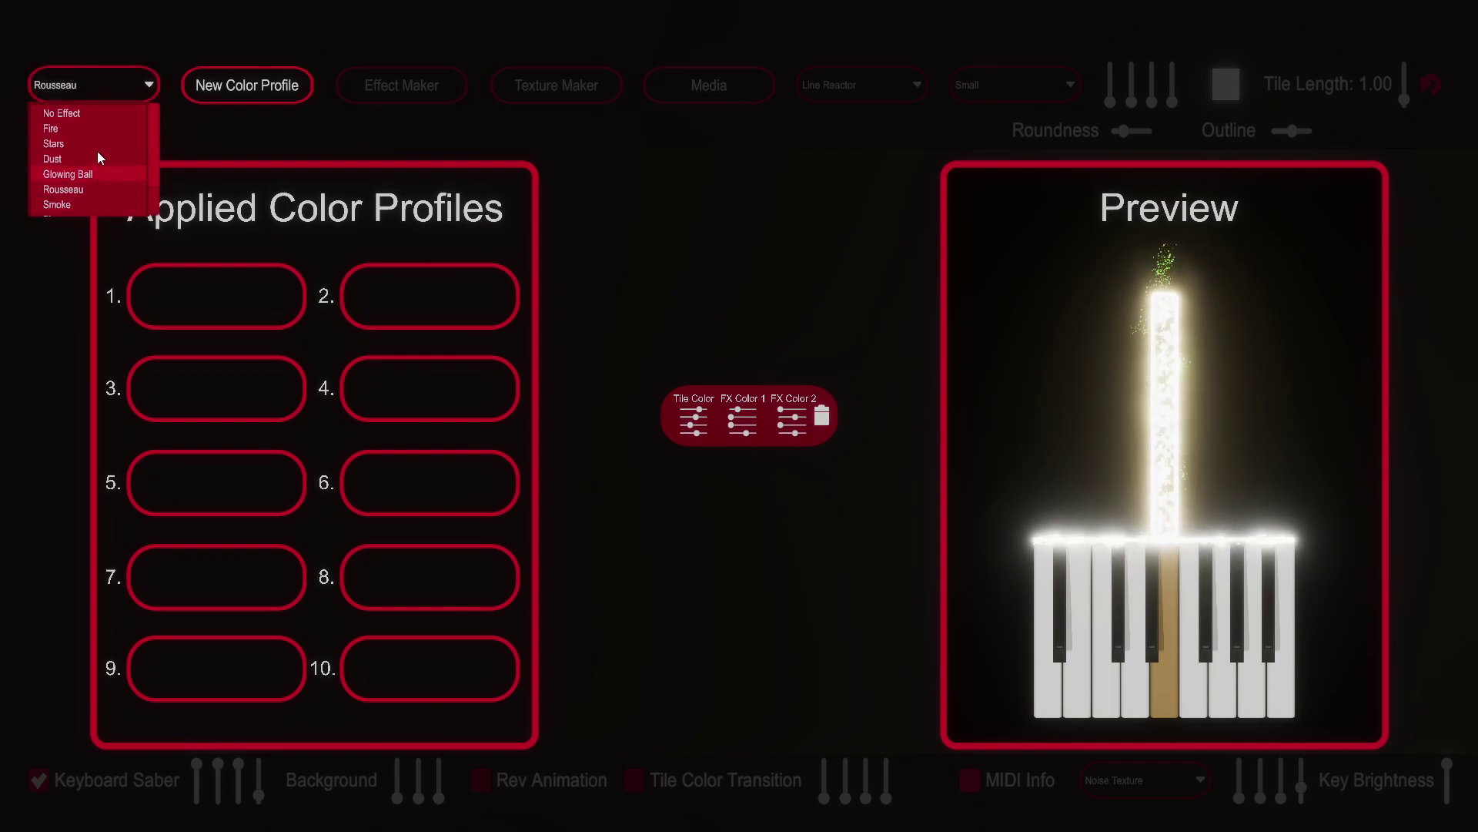
click(97, 129)
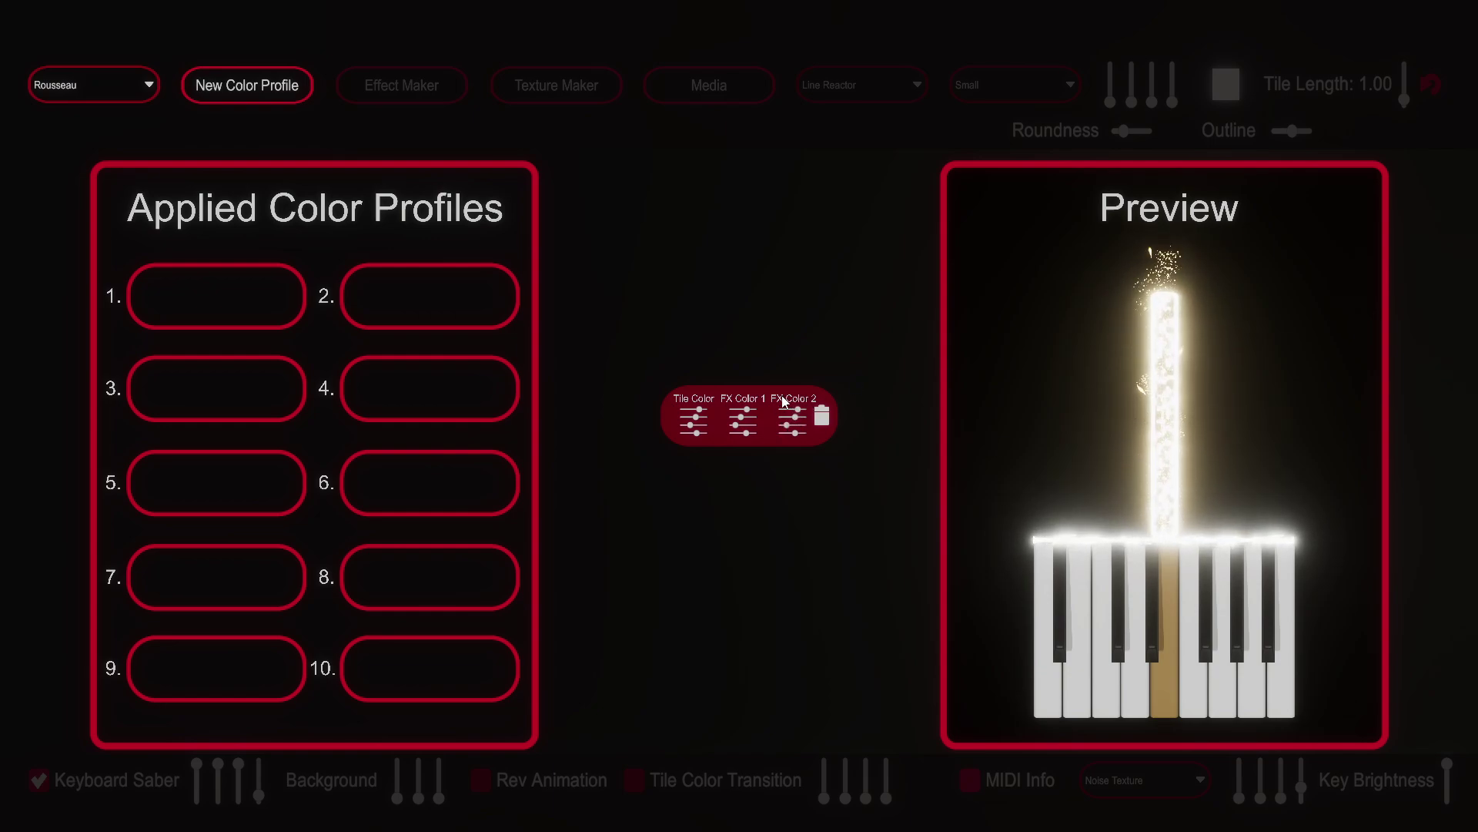
drag(783, 400, 252, 280)
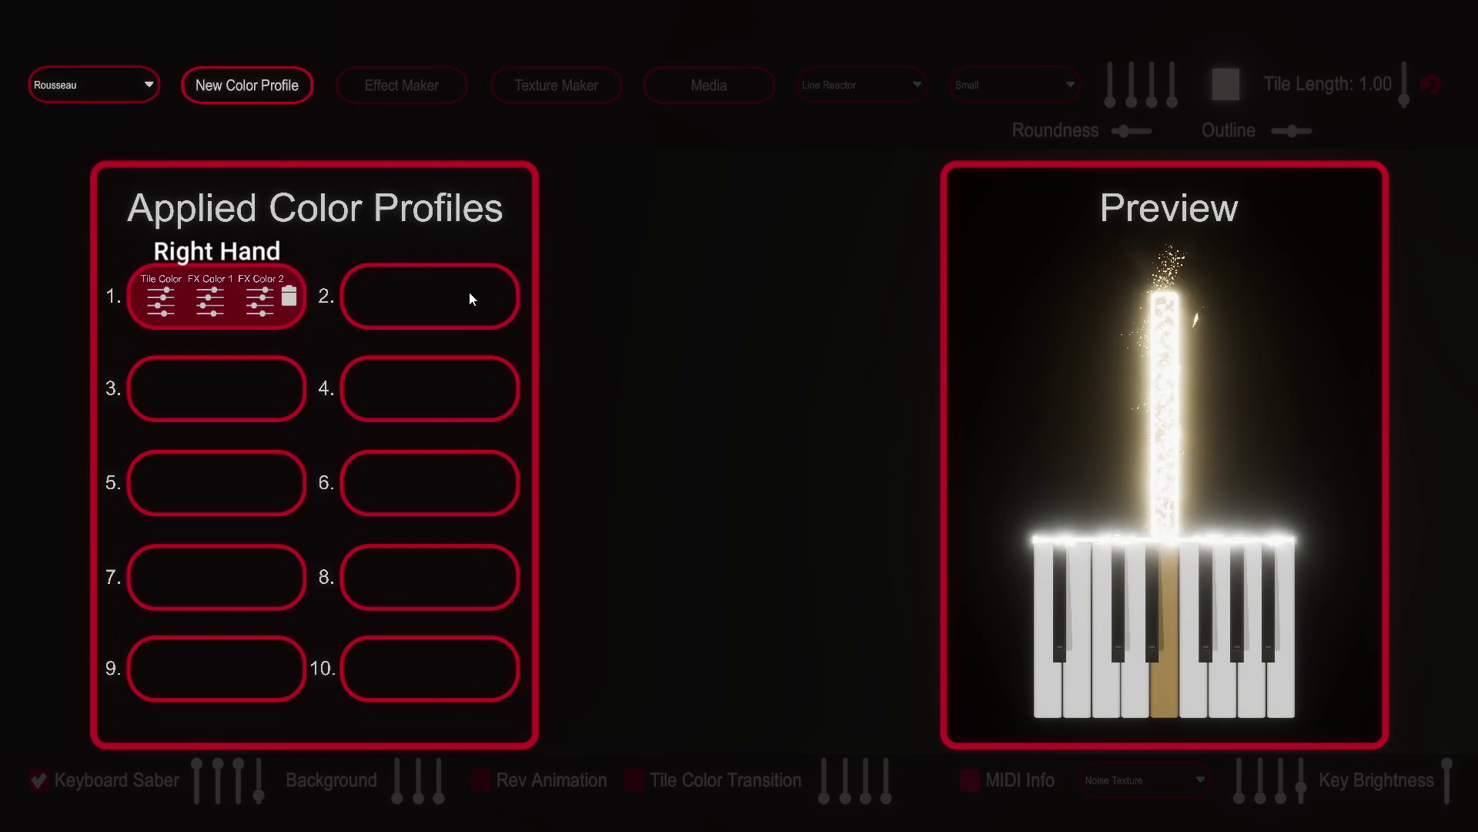
Create a new colour profile, adjust its tile colour, and place it in slot 2 (Left Hand)
click(262, 87)
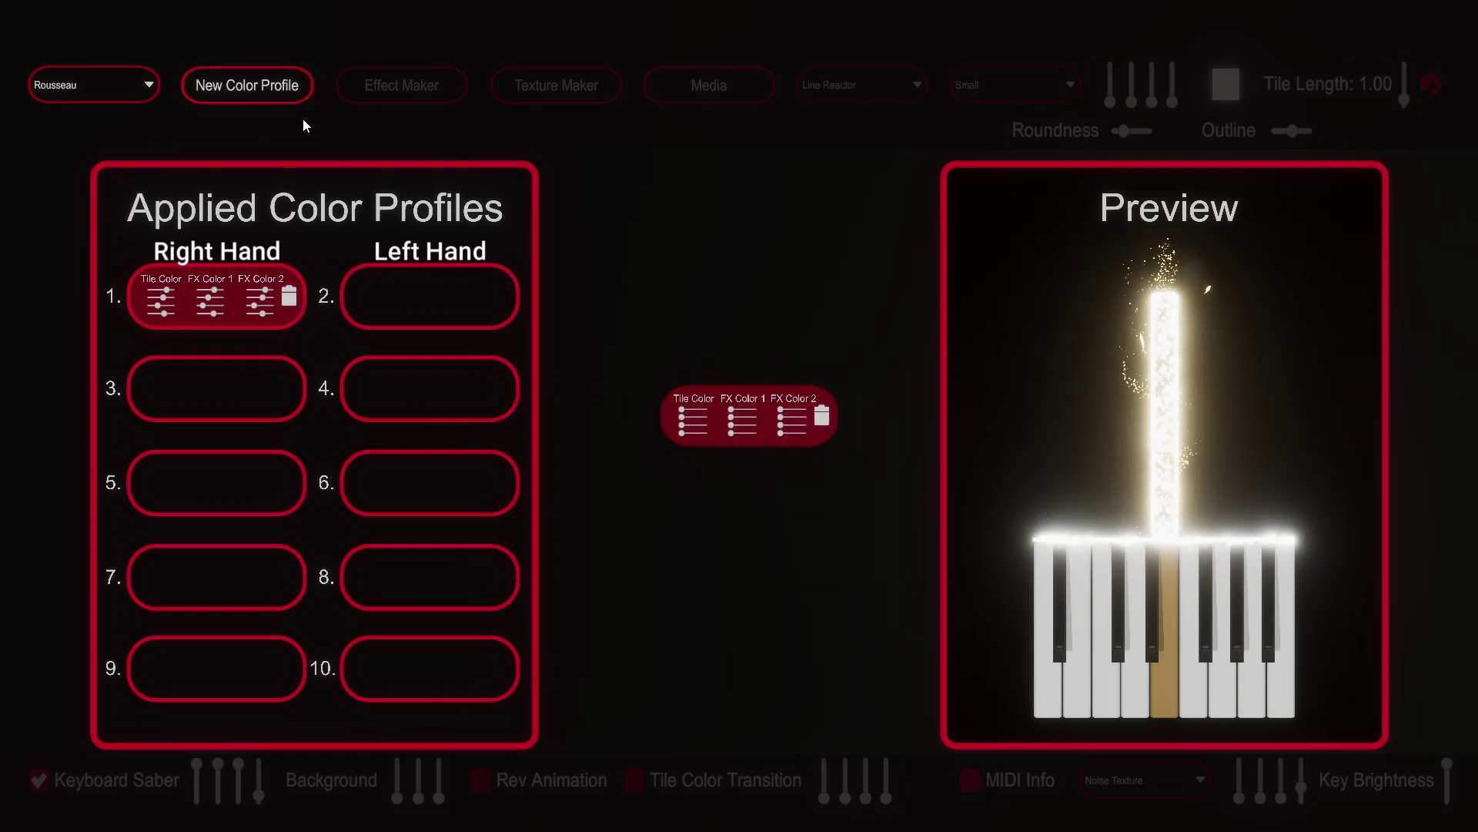
click(688, 415)
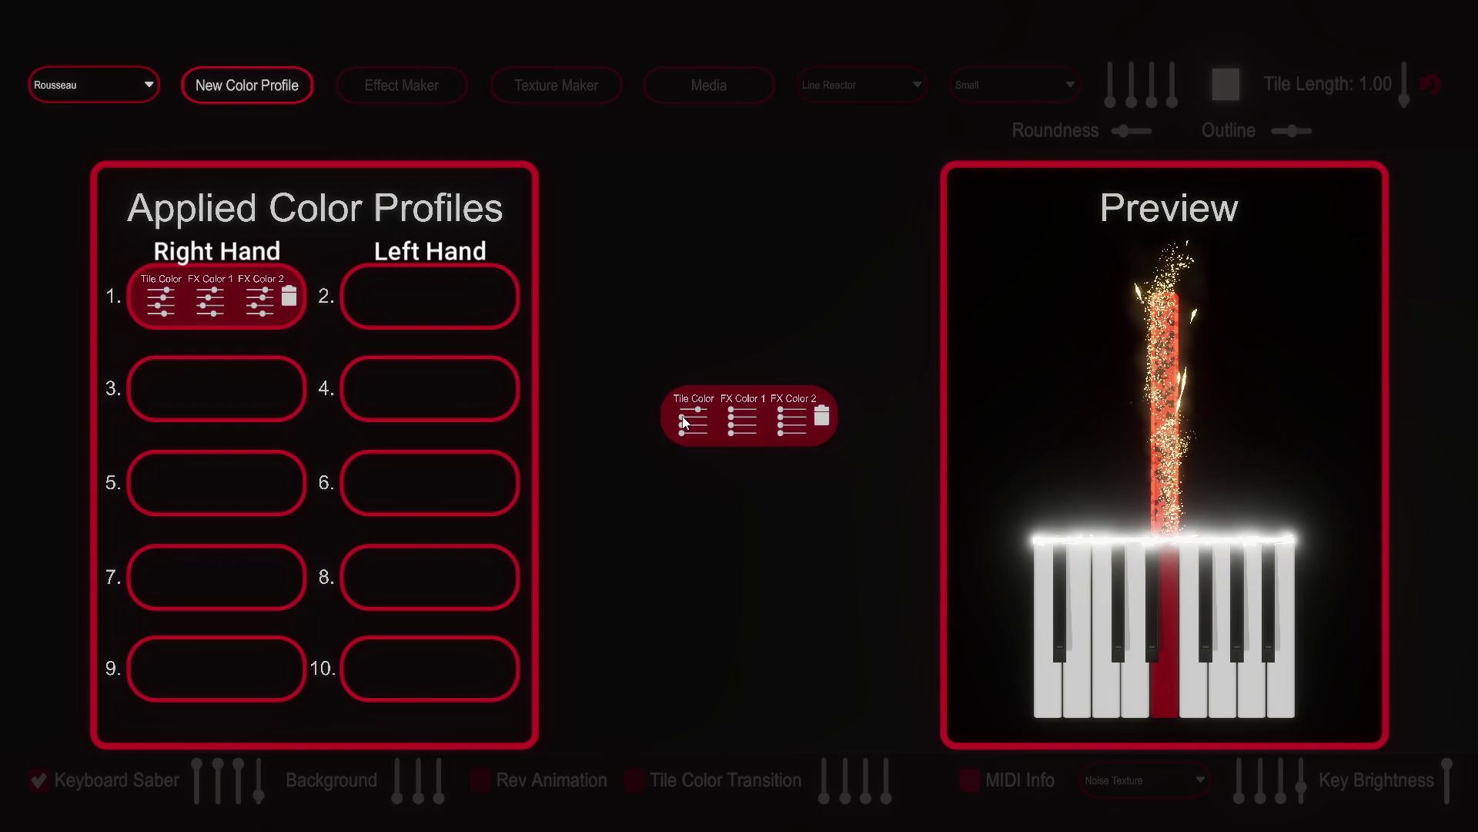
click(689, 429)
drag(687, 430, 440, 275)
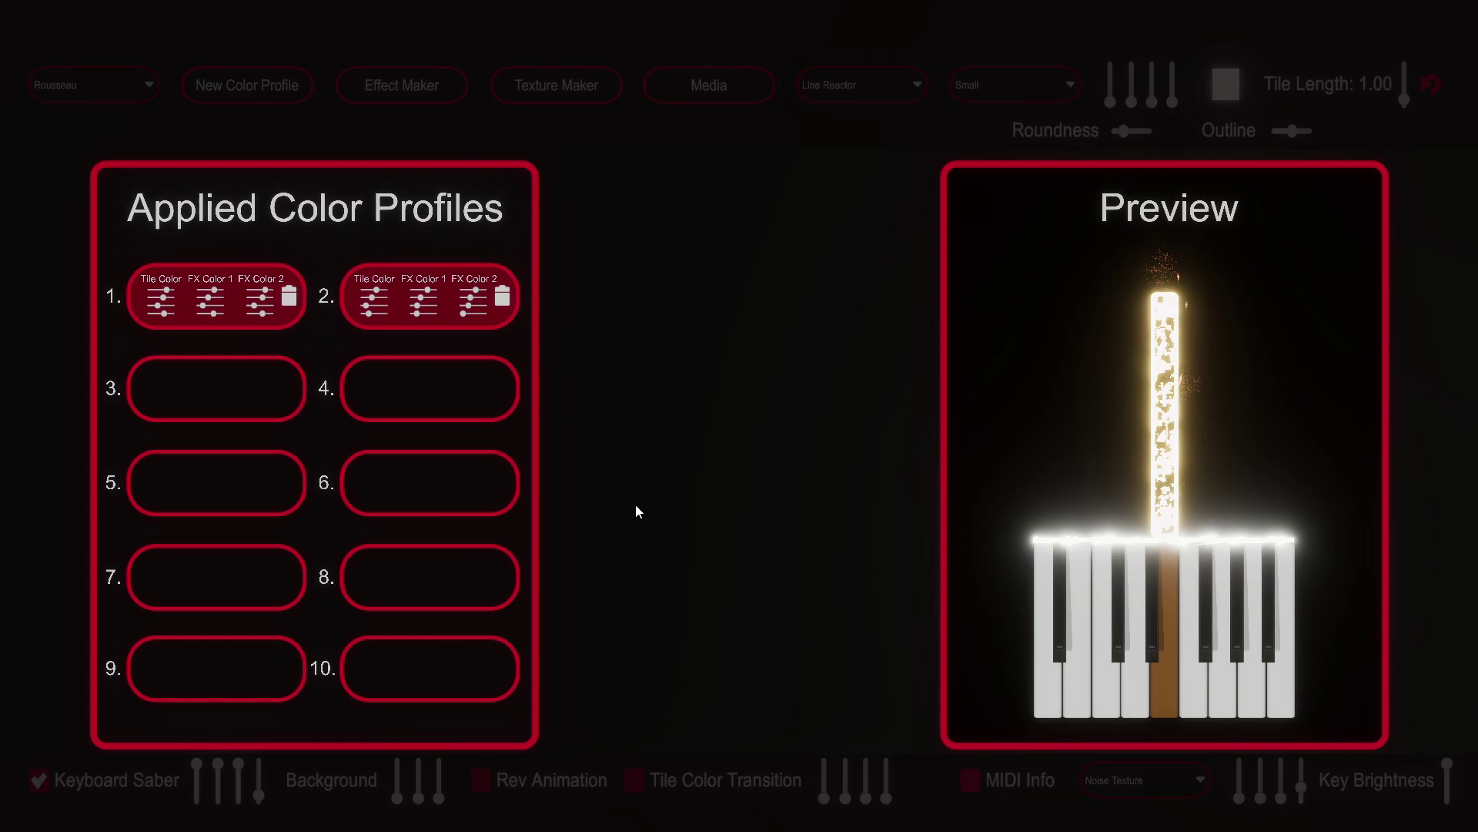
Export the Hownky Tonky score from MuseScore 3 with MIDI chosen as the export format
click(743, 78)
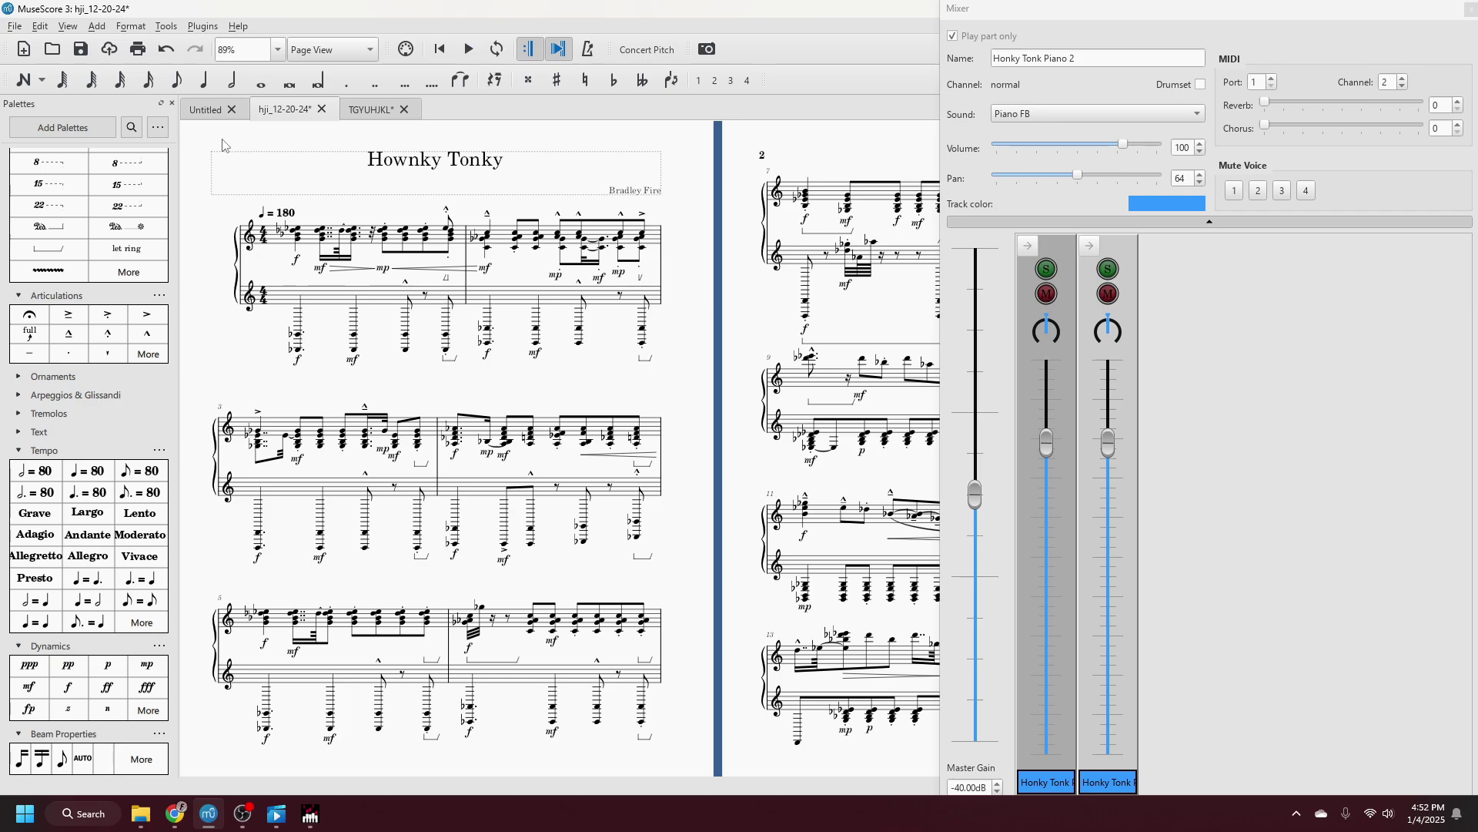
click(14, 26)
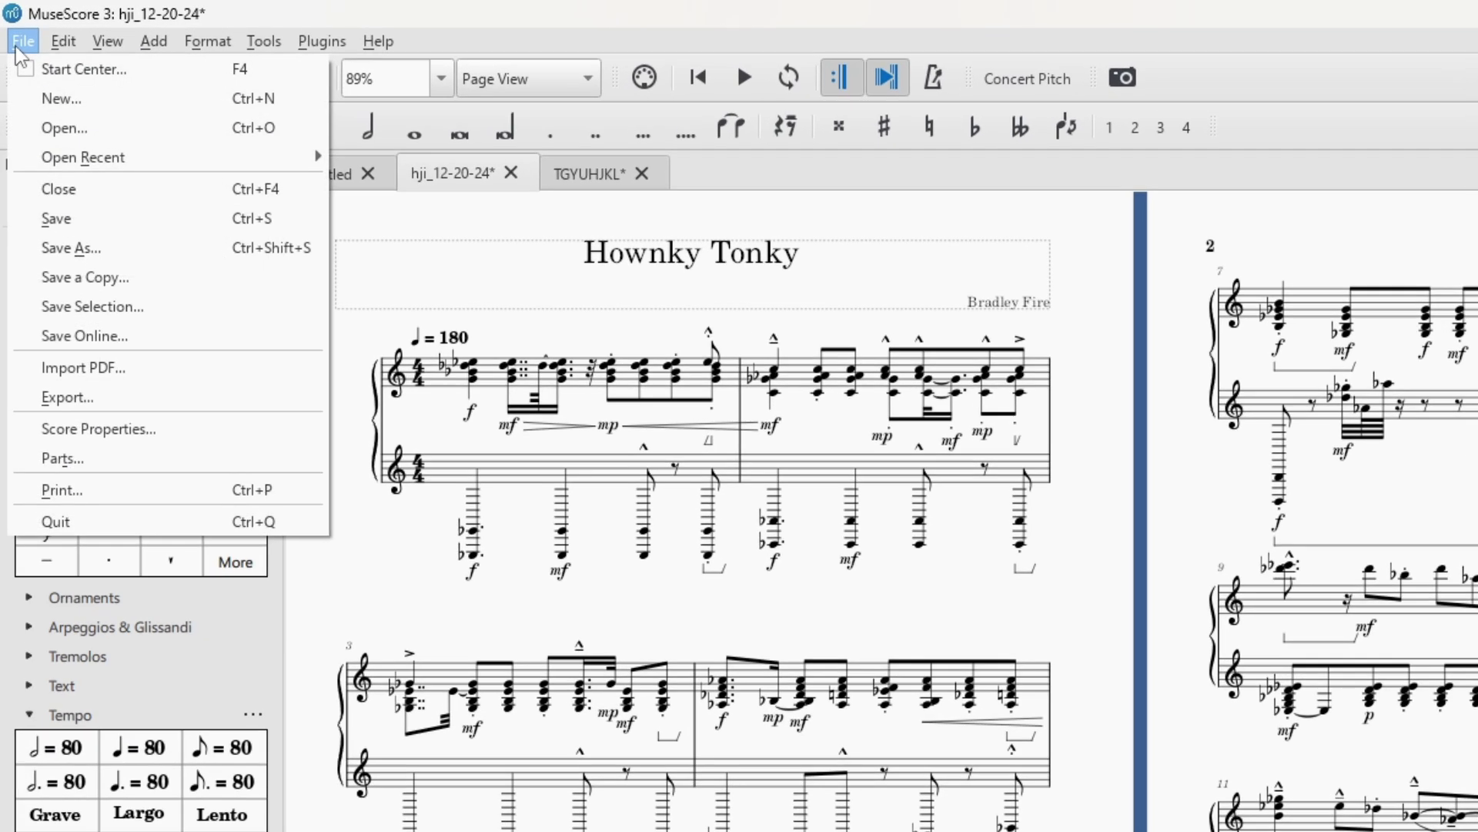
click(61, 396)
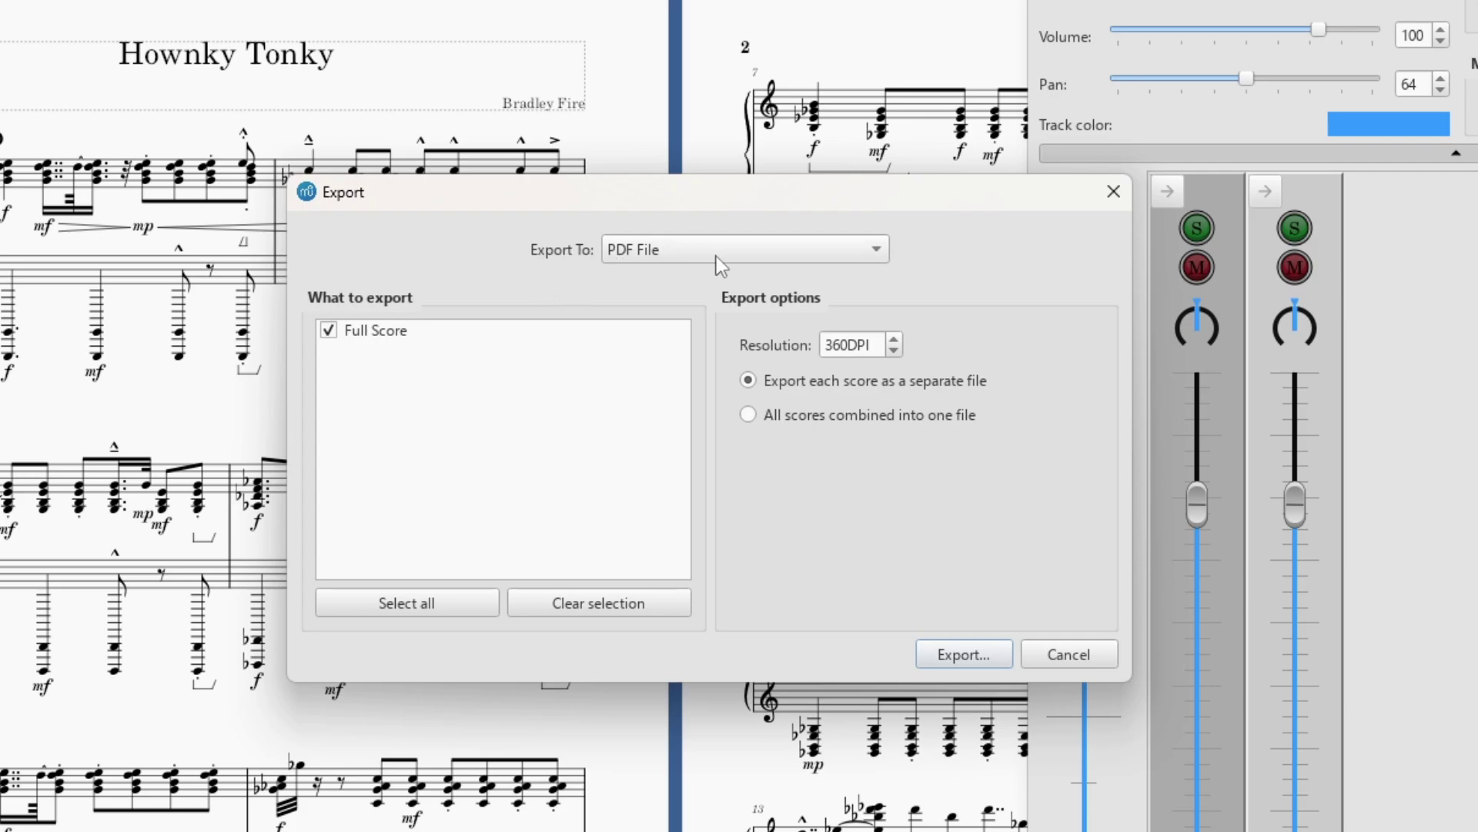
click(716, 256)
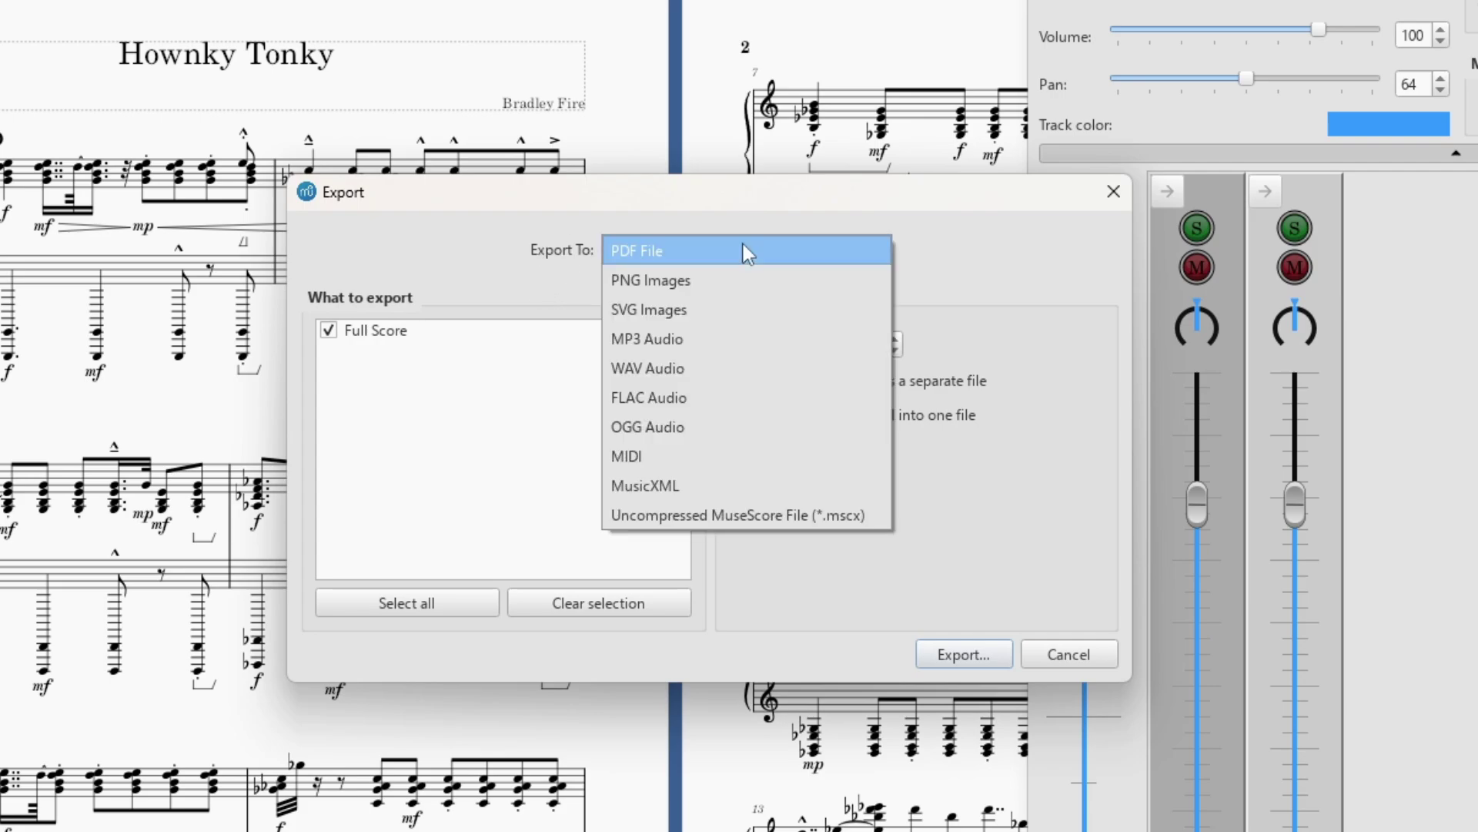
click(739, 457)
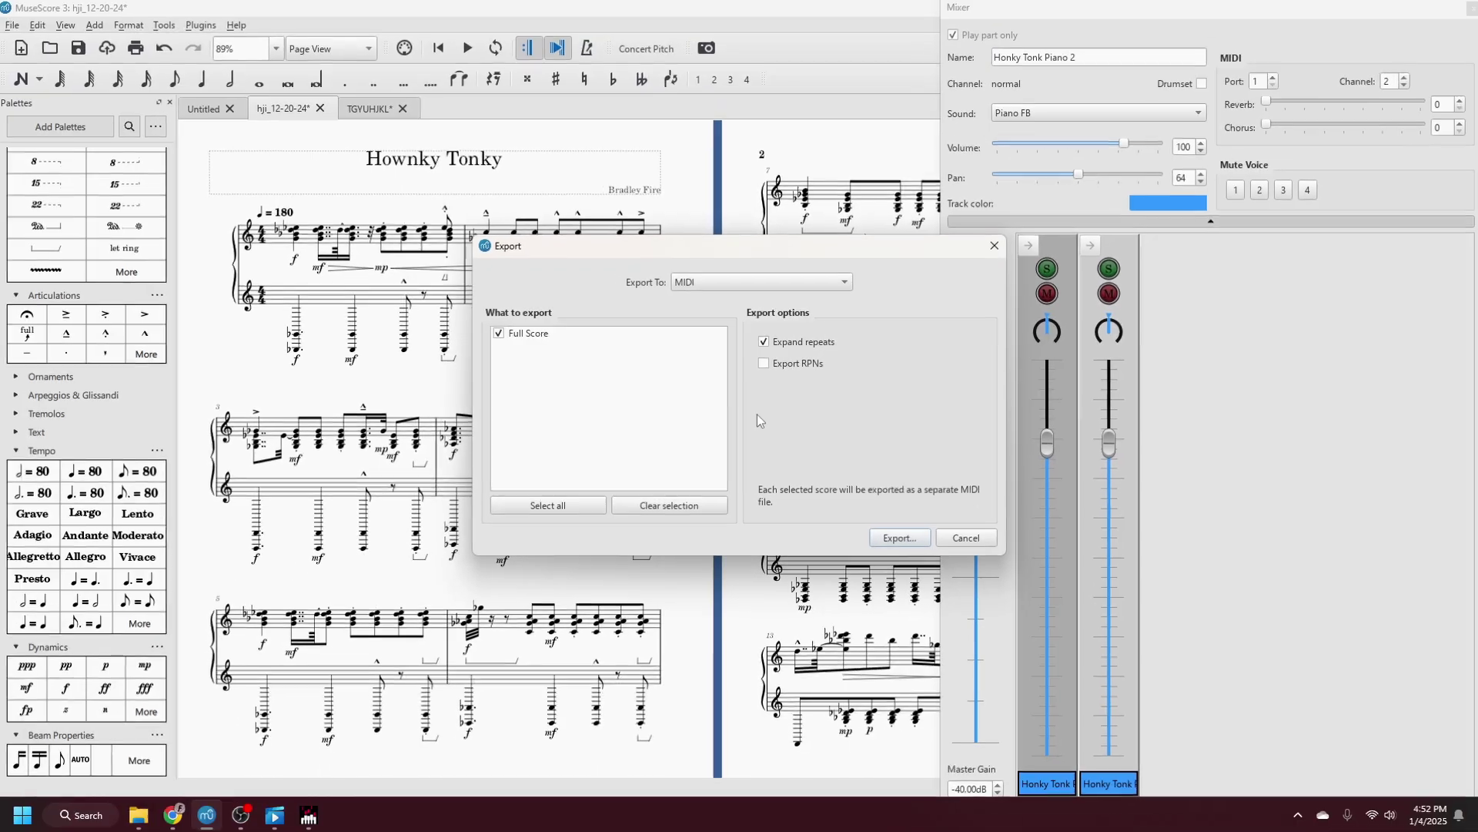
key(Escape)
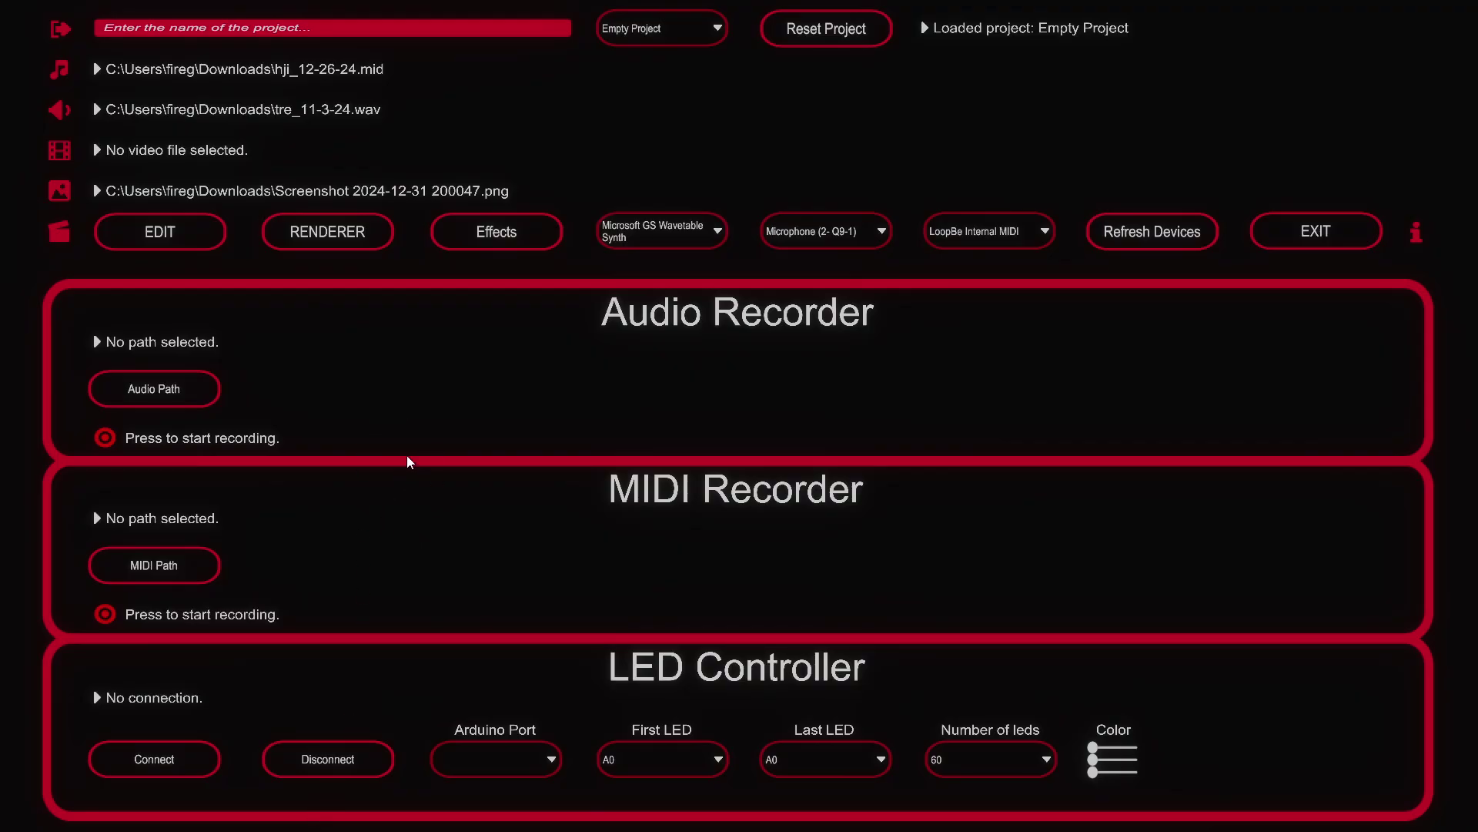
Point the MIDI entry to hji_tutorial.mid and launch the falling-notes visualiser with it
click(61, 71)
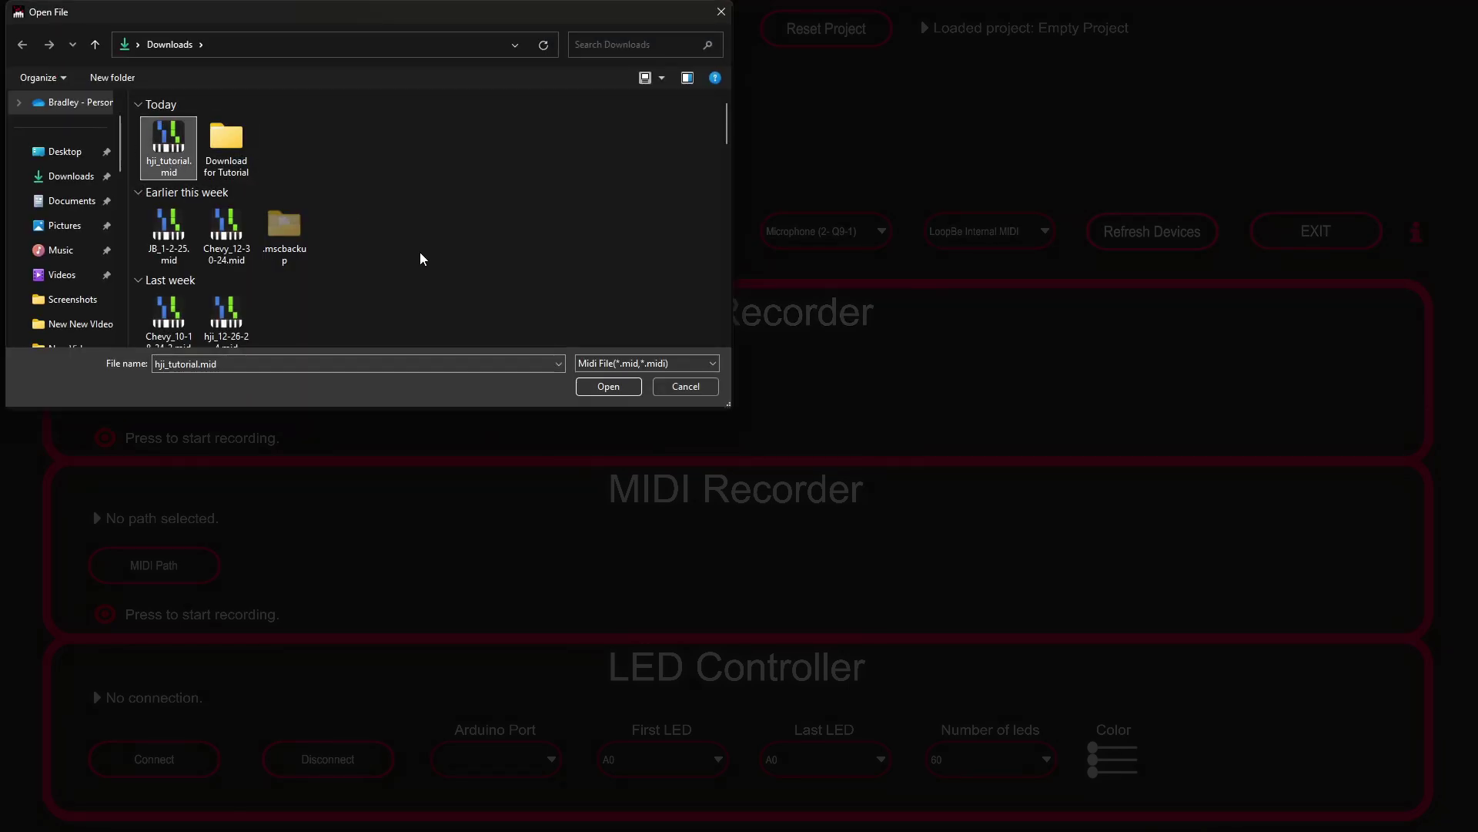
click(608, 388)
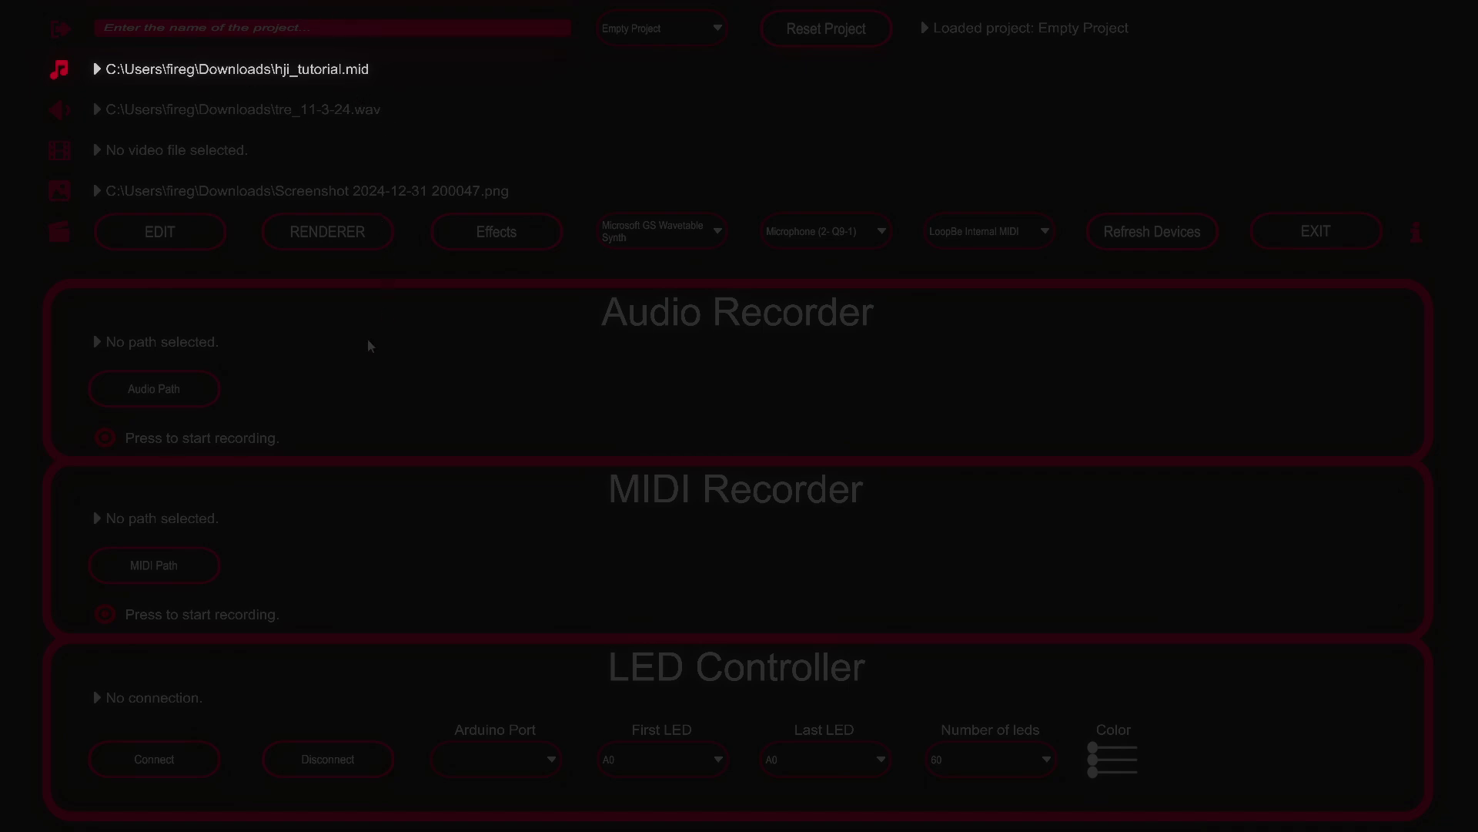
click(179, 233)
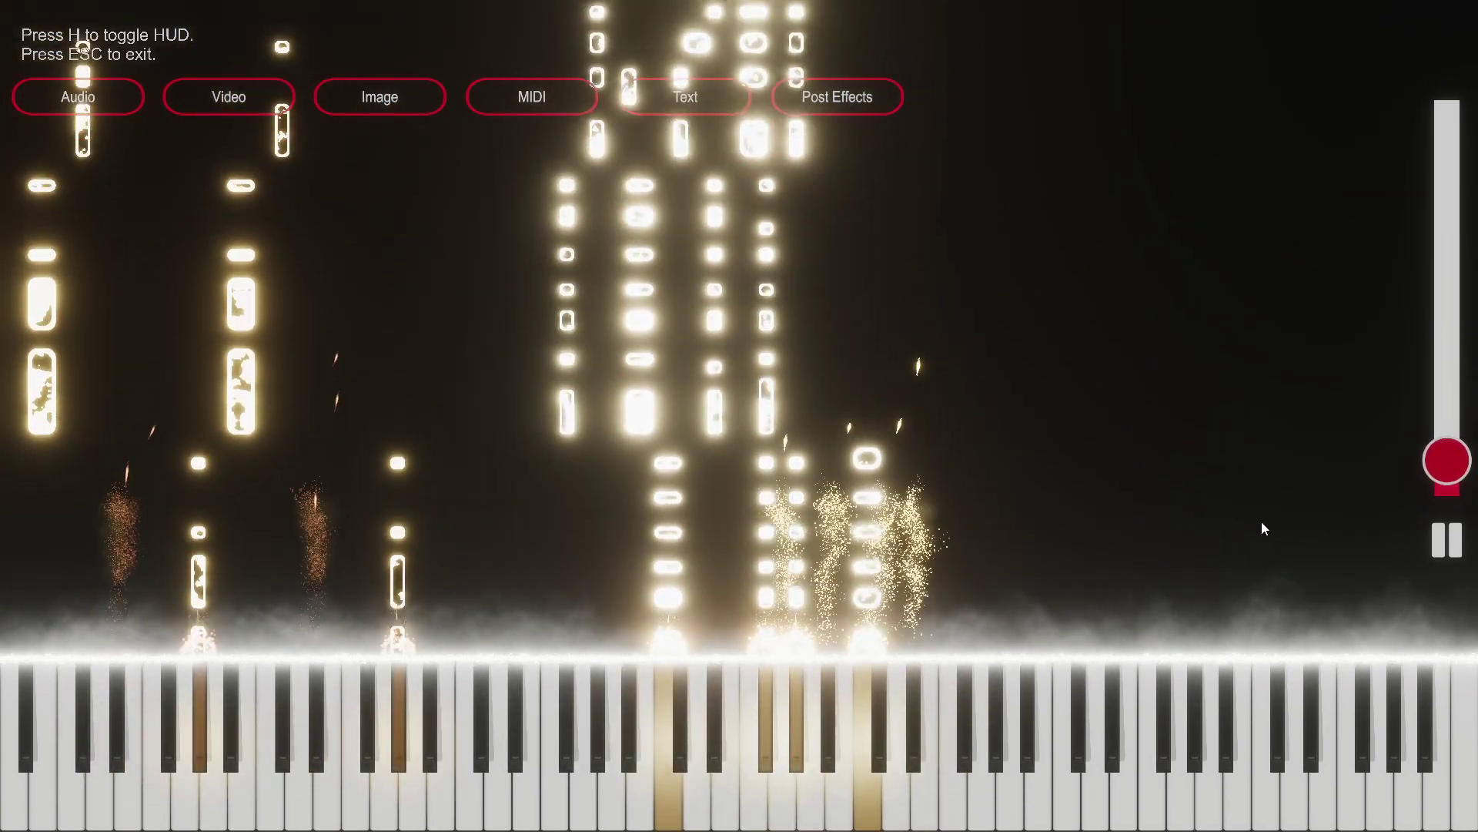
Pause playback and lower the Post Effects saturation to -1.89
click(1444, 538)
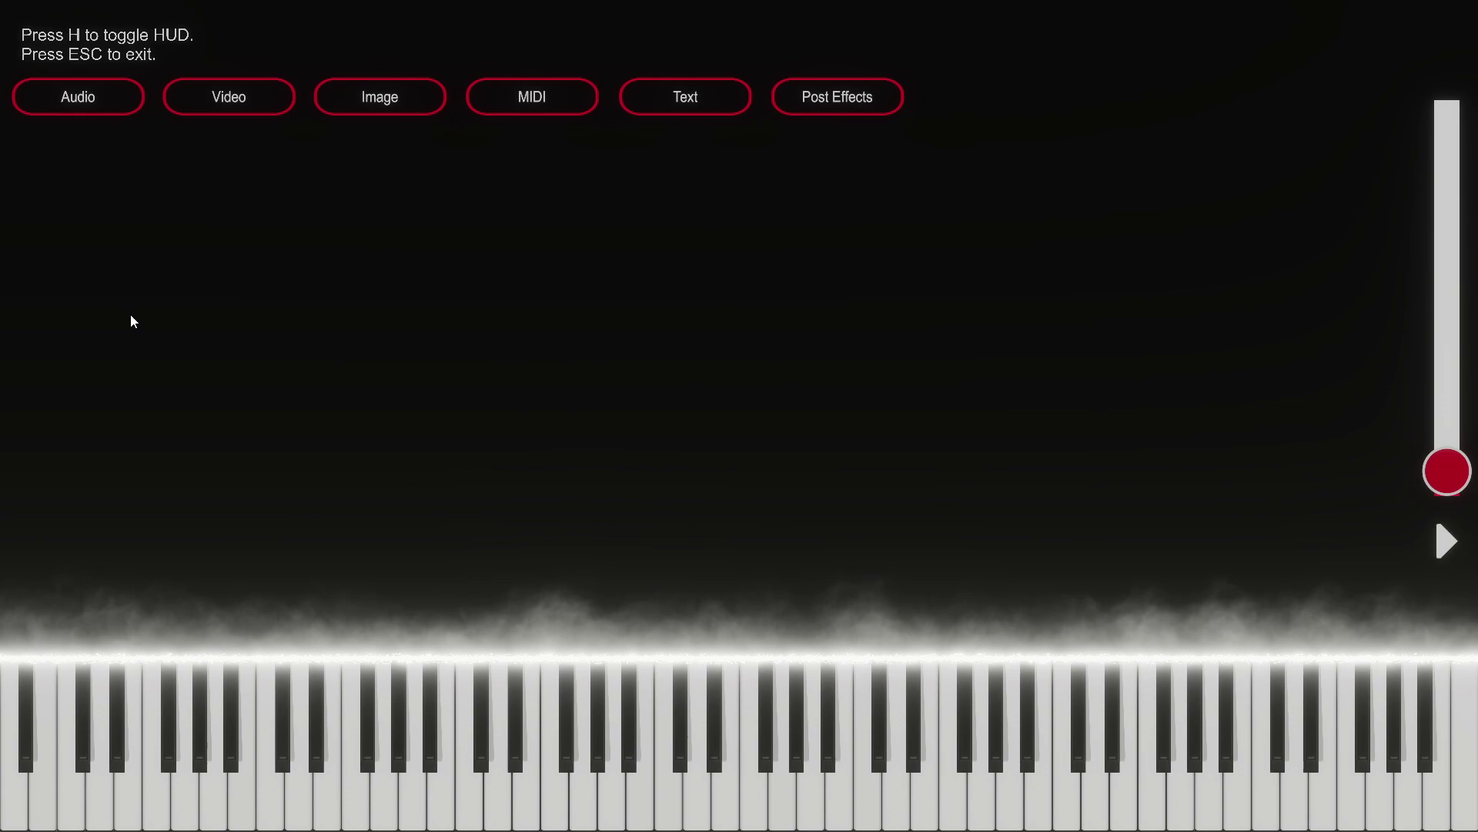
click(827, 105)
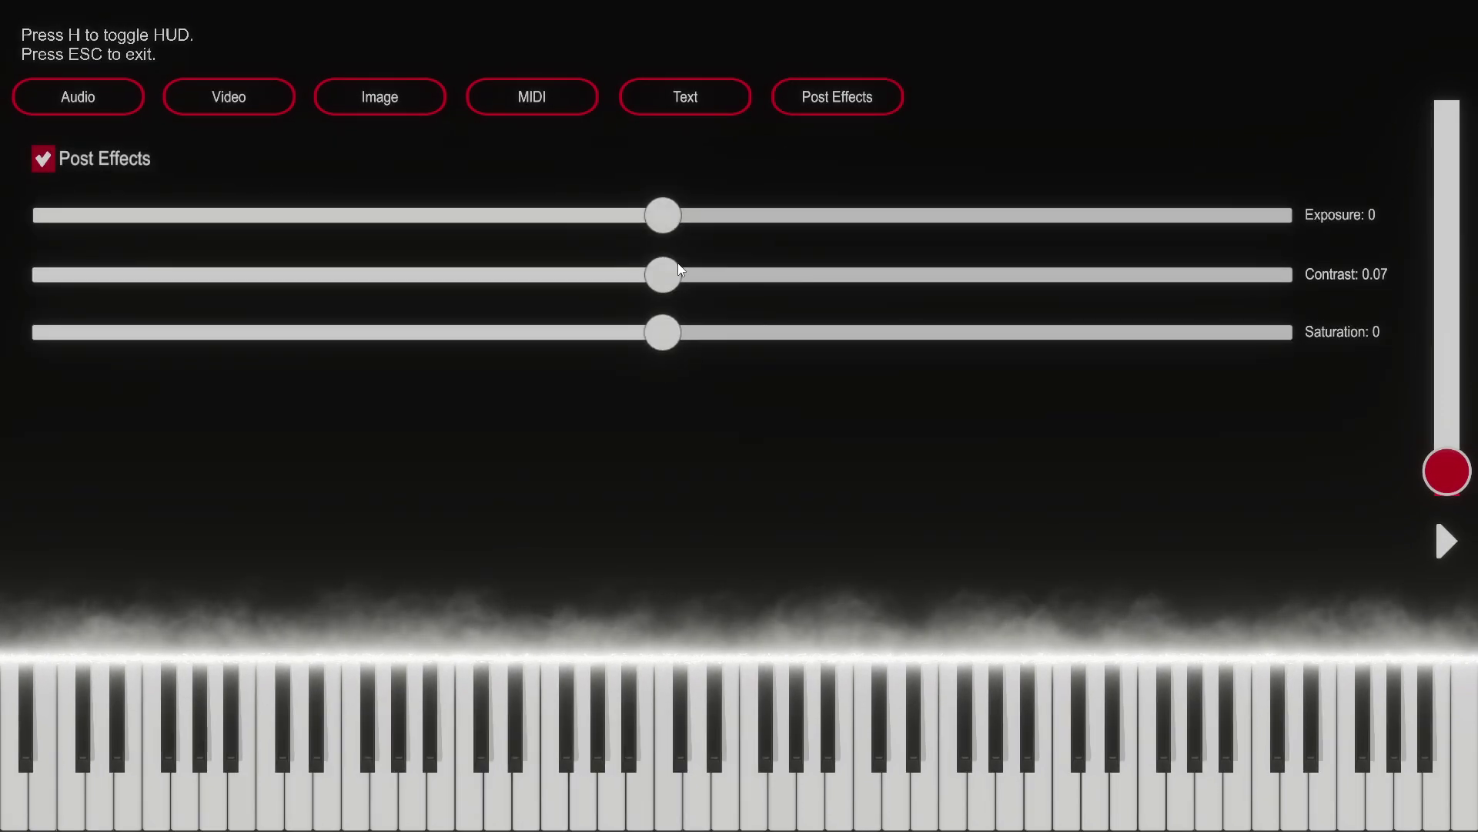
mouse_move(663, 333)
mouse_down()
mouse_move(1116, 334)
mouse_move(649, 336)
mouse_up()
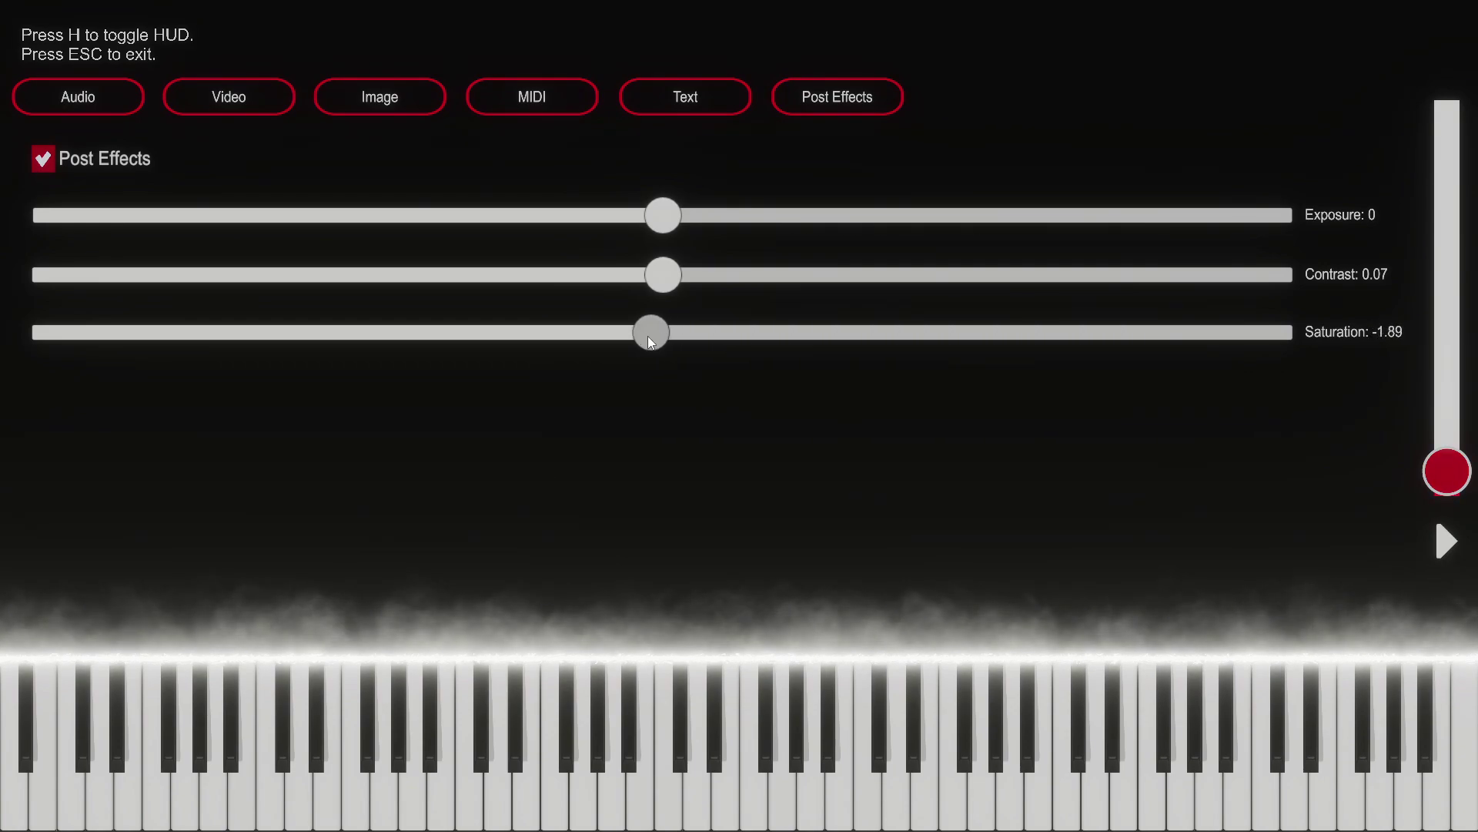
Add the creator's name as a text caption at the top-right (Pos X 8.21, Pos Y 4.74)
click(667, 150)
click(666, 97)
click(345, 161)
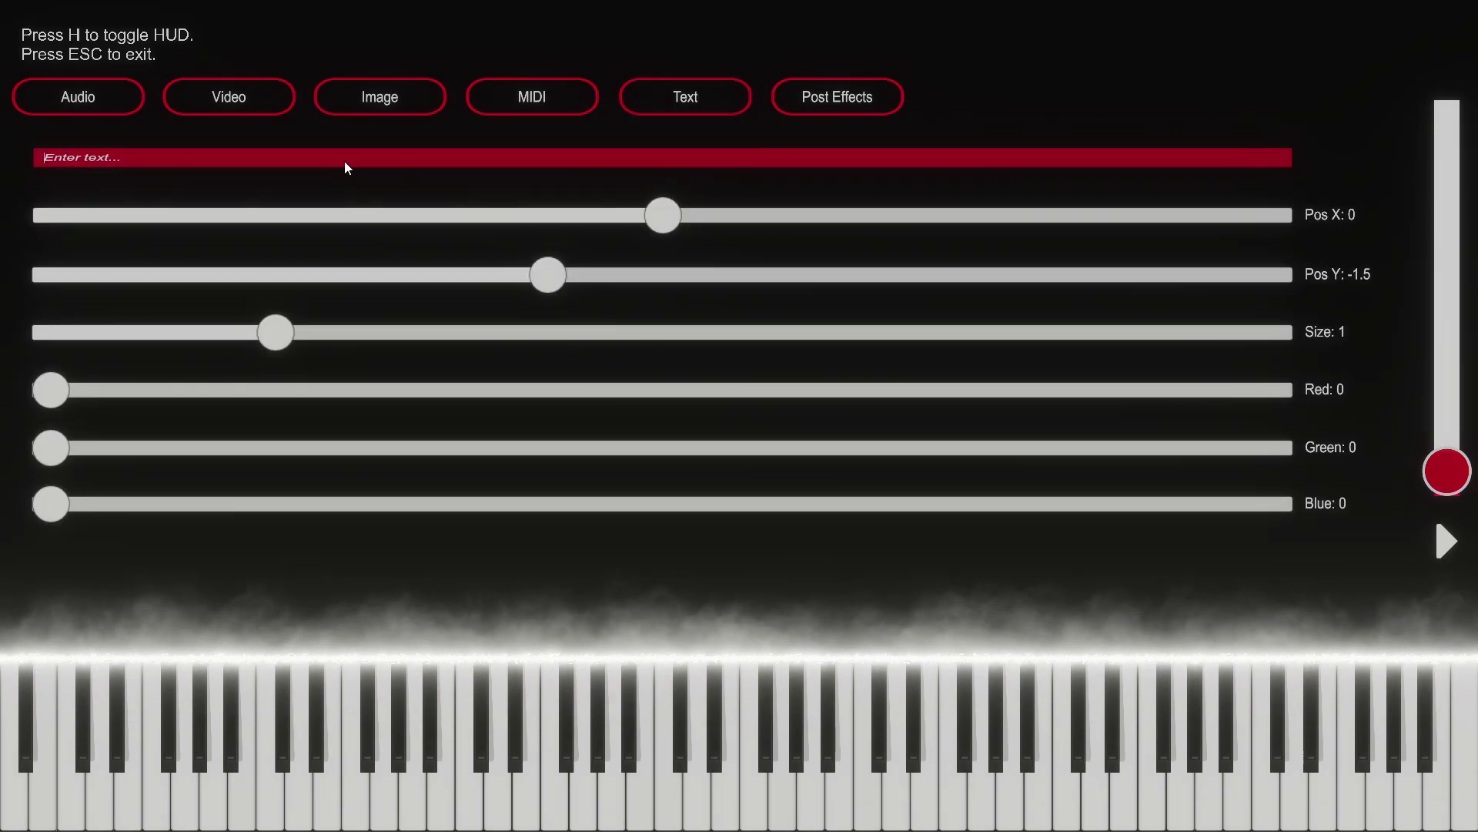
text(Bradley Fire)
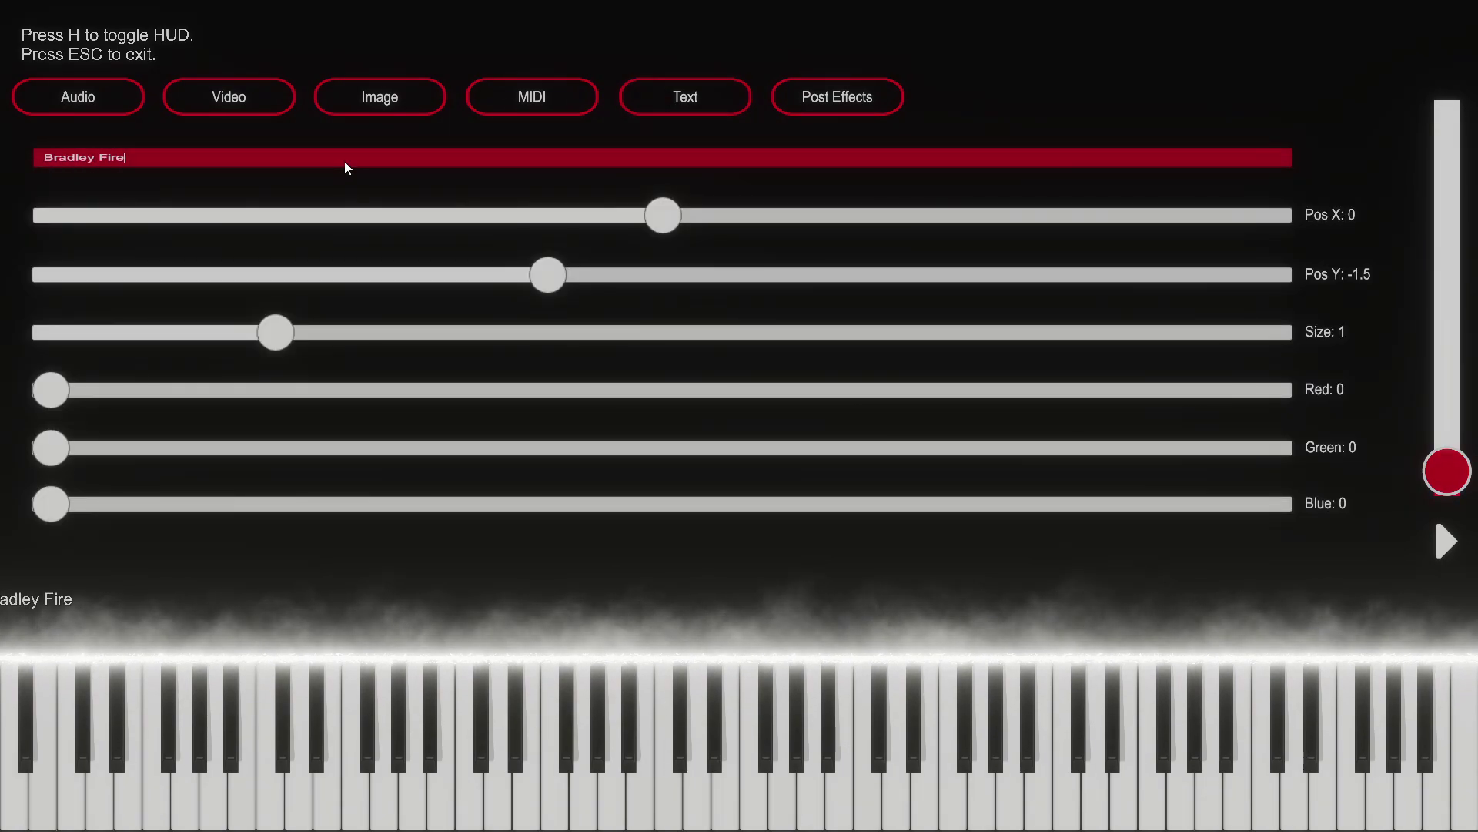
drag(643, 231, 1176, 202)
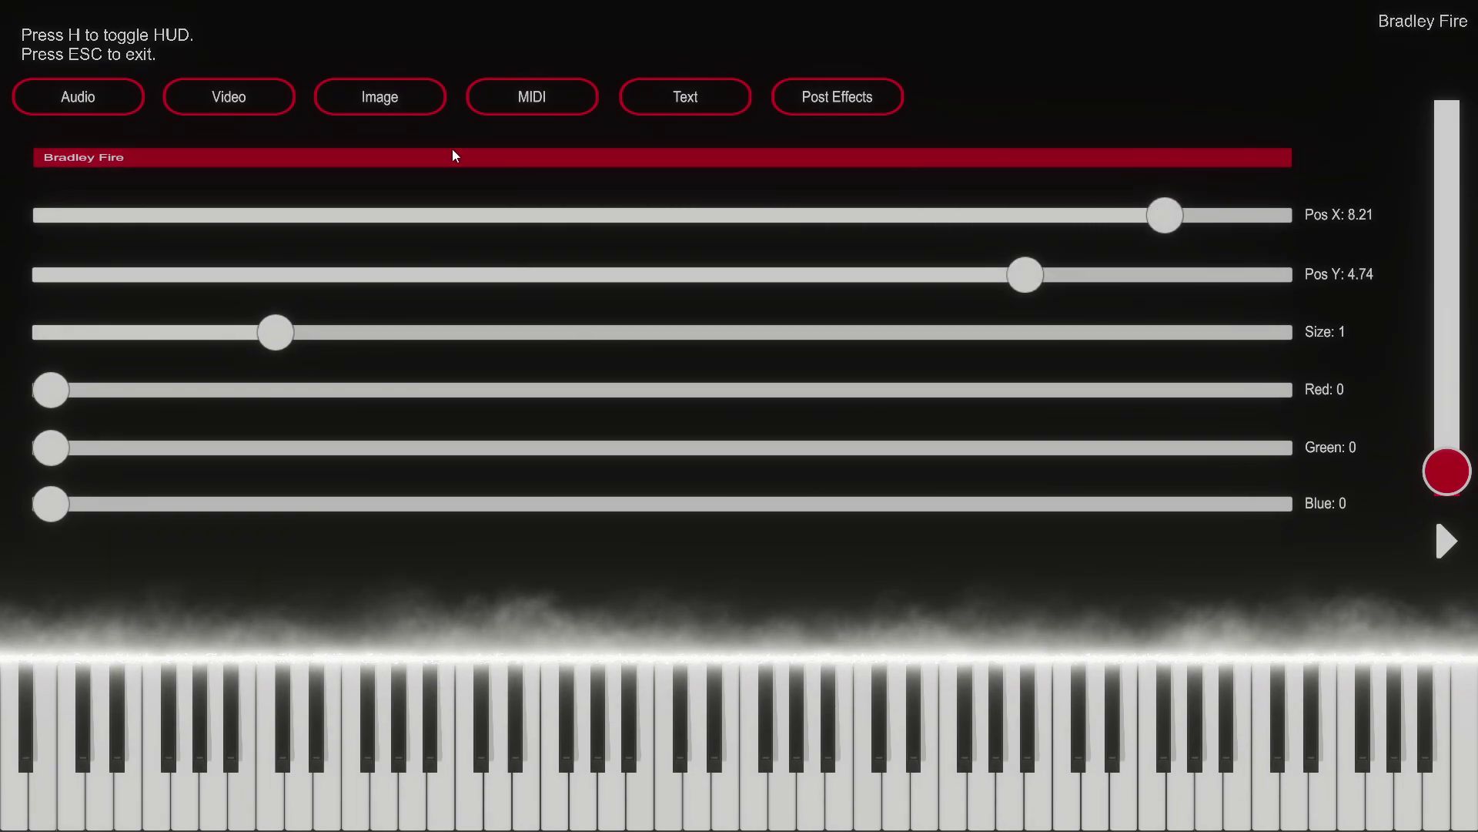
Erase the caption text and bring up the MIDI lighting settings
click(451, 151)
key(BackSpace)
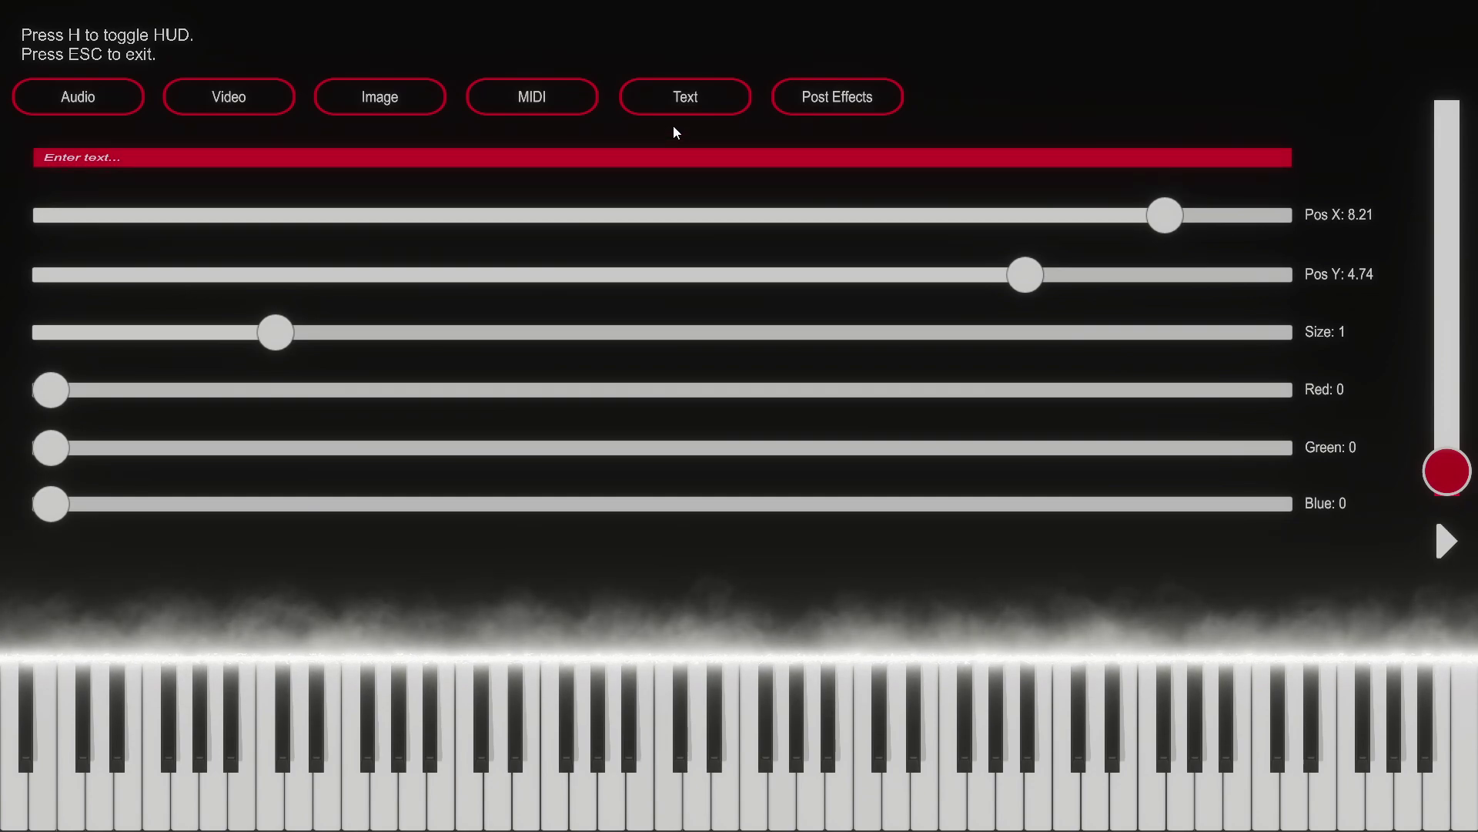
click(561, 95)
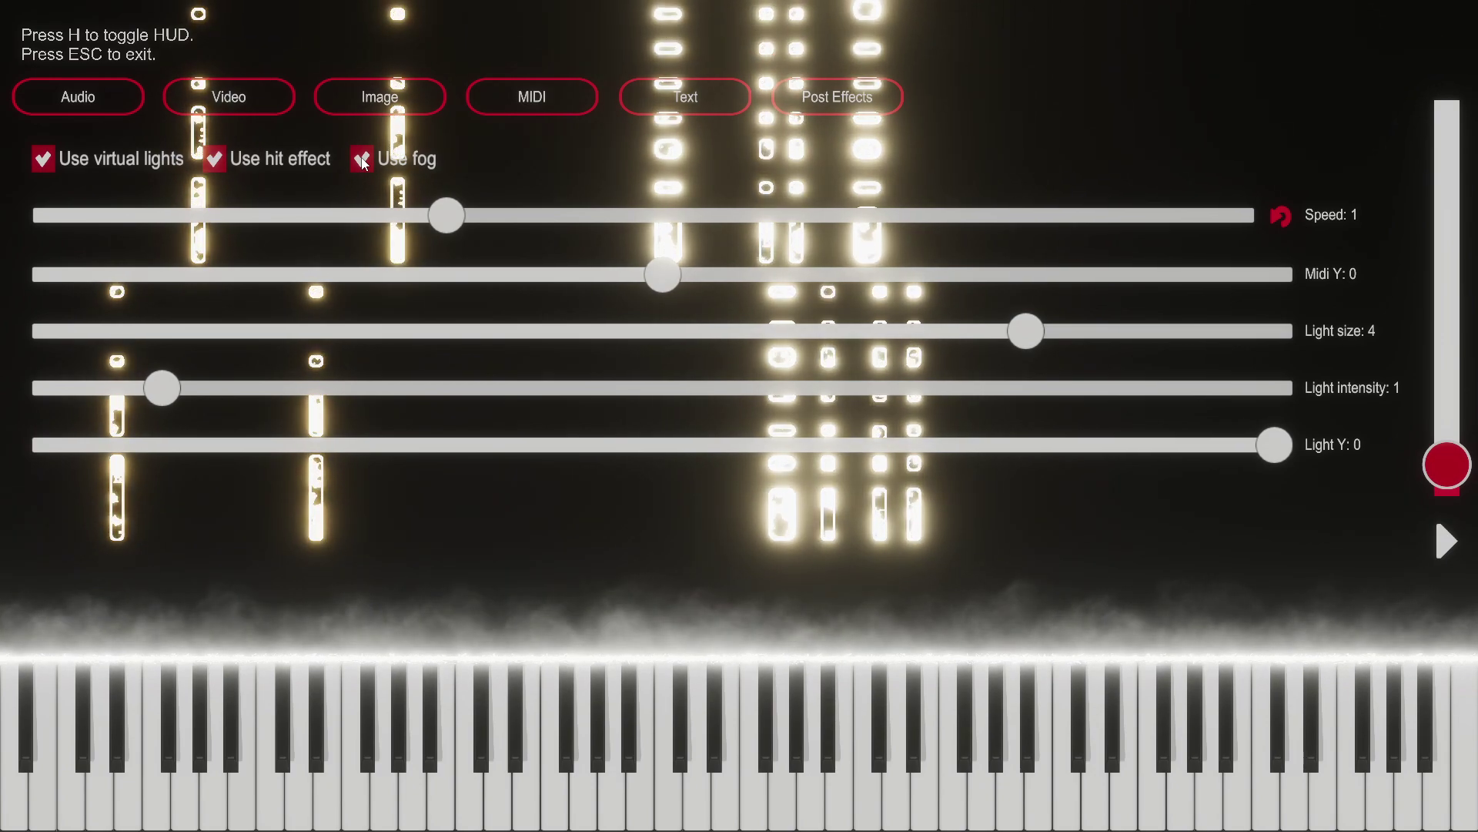
Toggle the Use fog and Use hit effect options in the MIDI settings
click(362, 159)
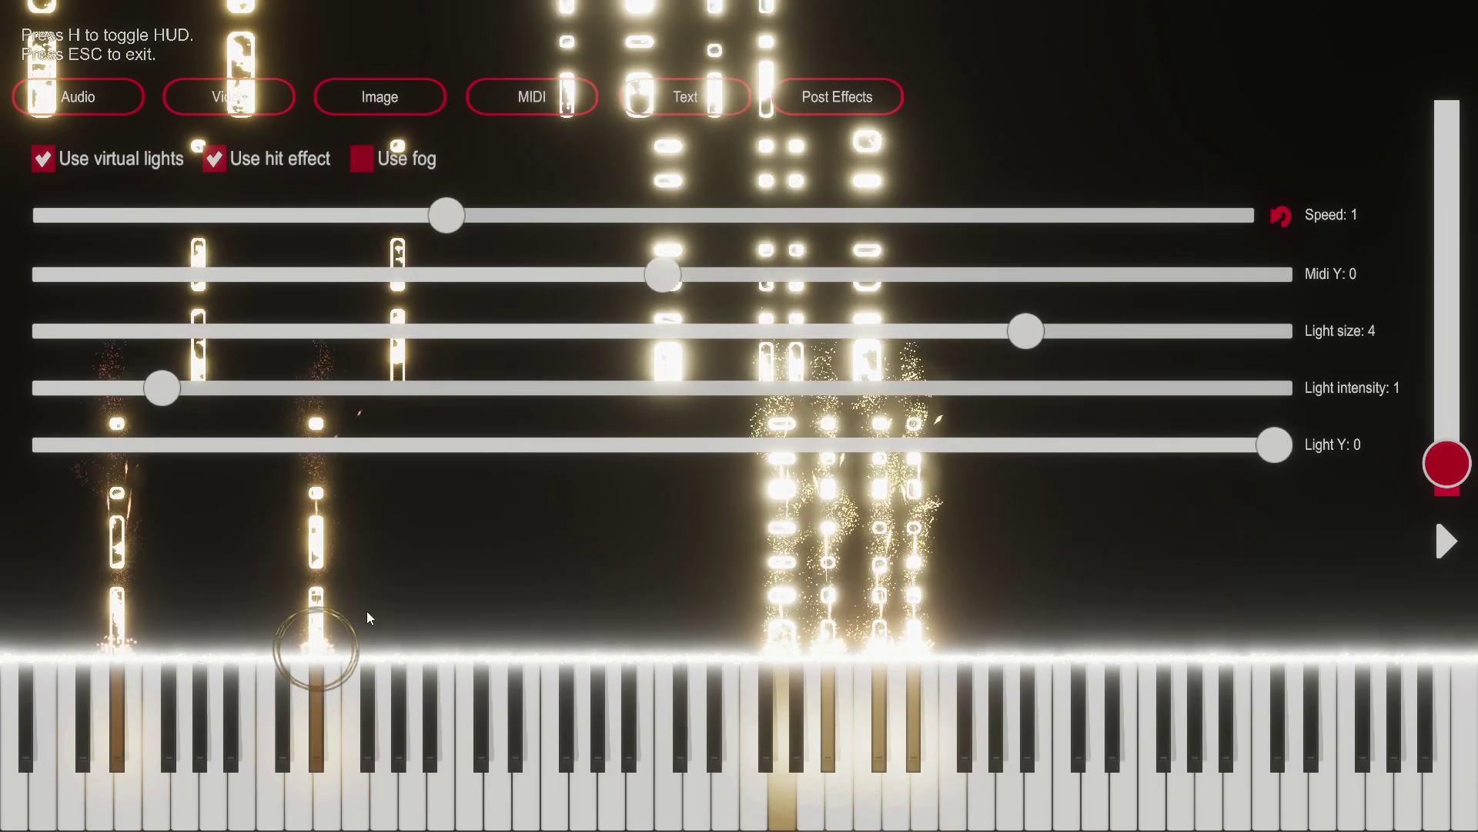
click(214, 159)
click(1446, 541)
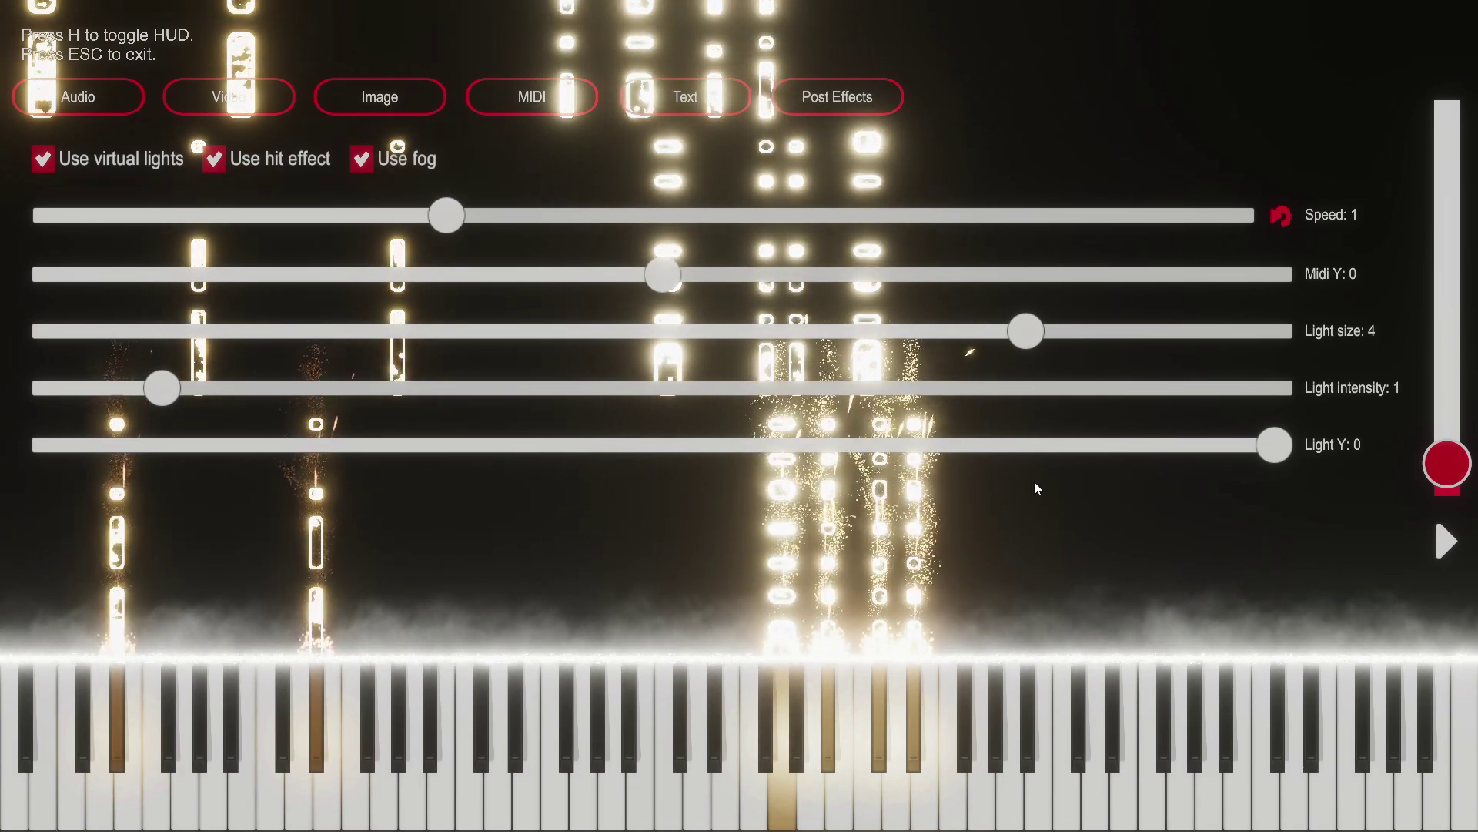
Raise Light Y to 1, try Midi Y at 2.1 then back to 0, and resume playback
mouse_move(1278, 444)
mouse_down()
mouse_move(1144, 446)
mouse_move(1298, 447)
mouse_up()
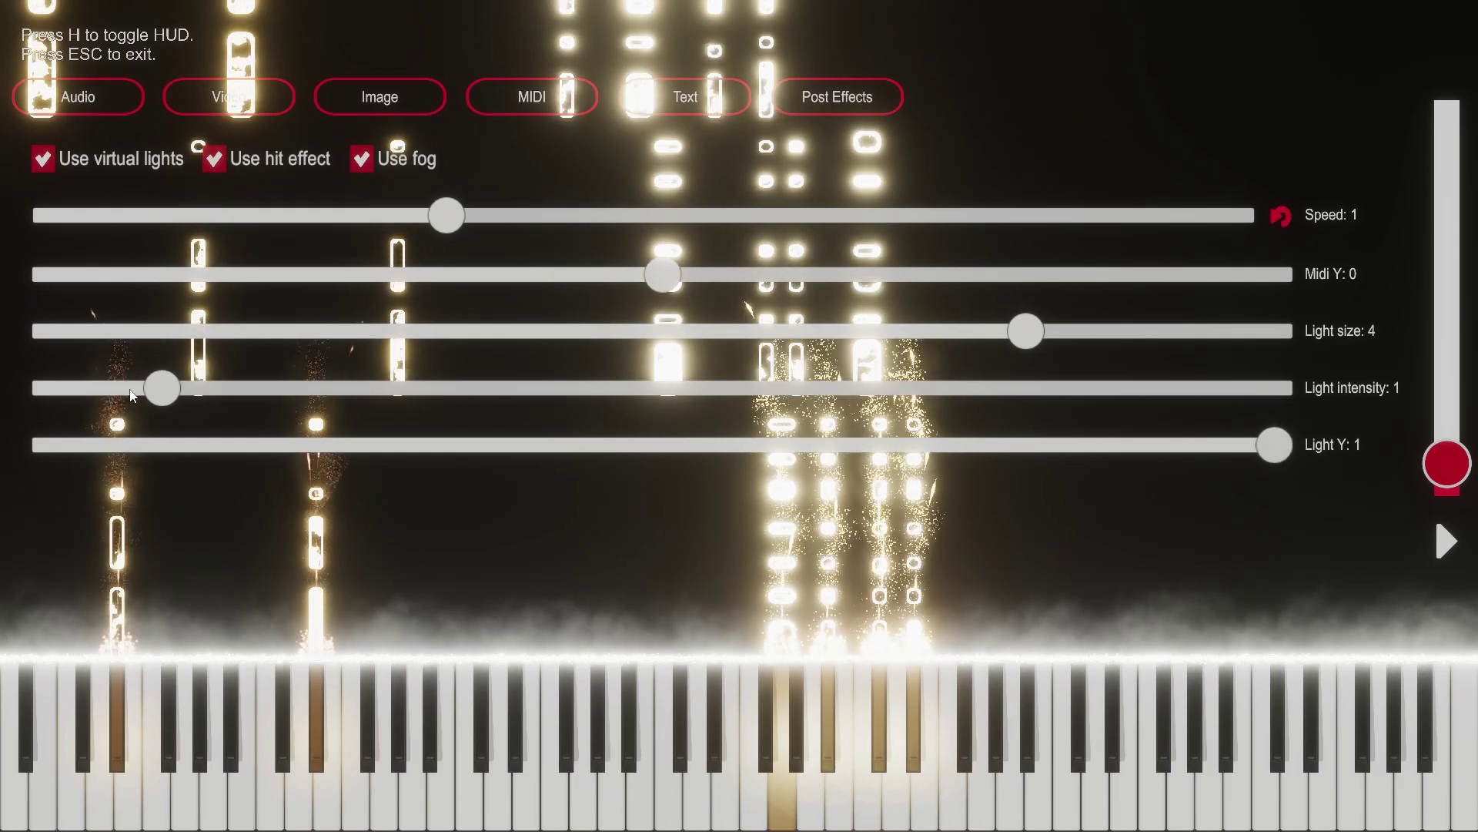
mouse_move(666, 279)
mouse_down()
mouse_move(1194, 287)
mouse_move(593, 278)
mouse_move(660, 275)
mouse_up()
mouse_move(448, 216)
mouse_down()
mouse_move(633, 219)
mouse_move(445, 214)
mouse_up()
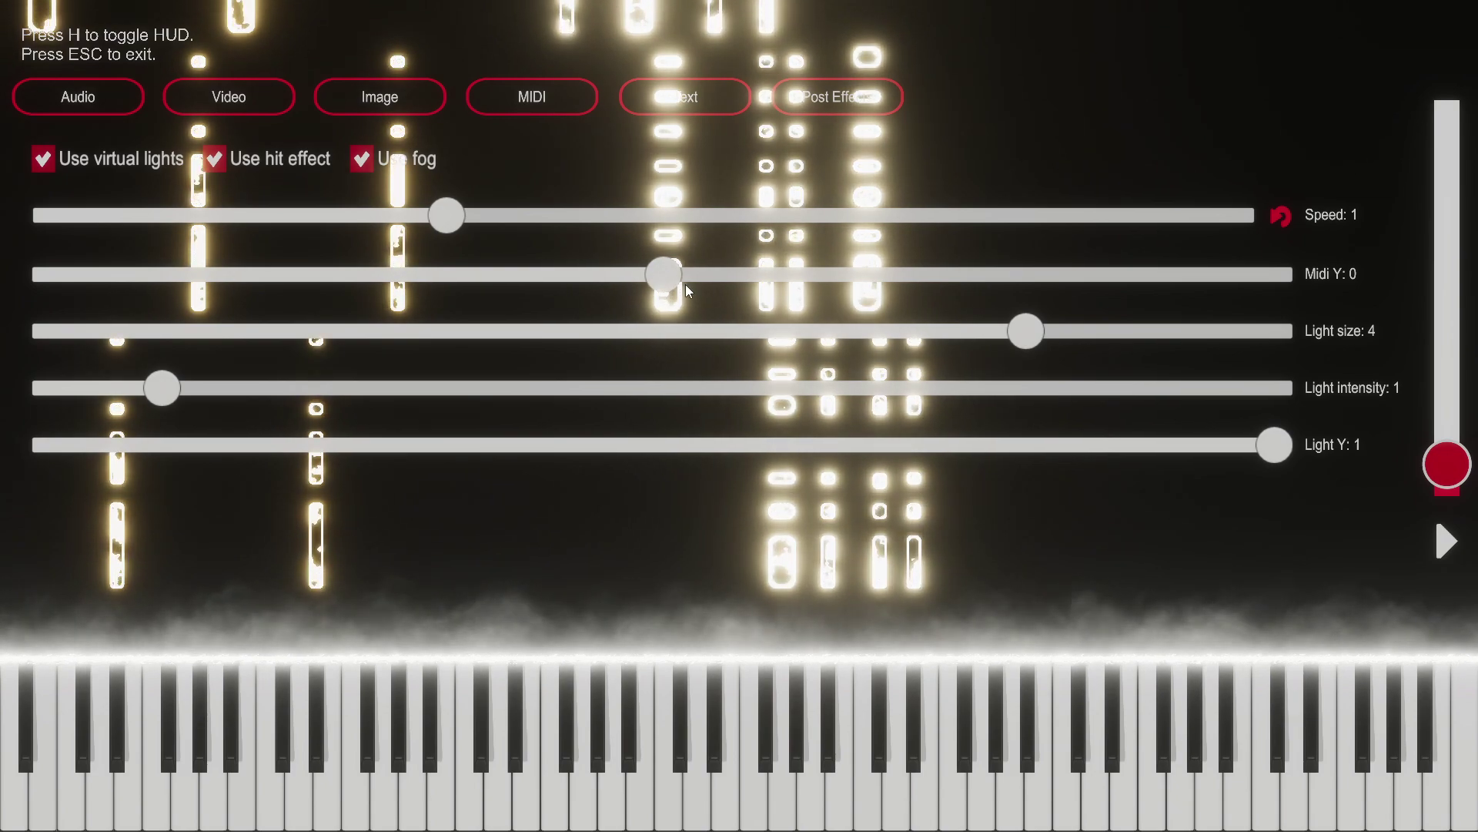
click(1444, 539)
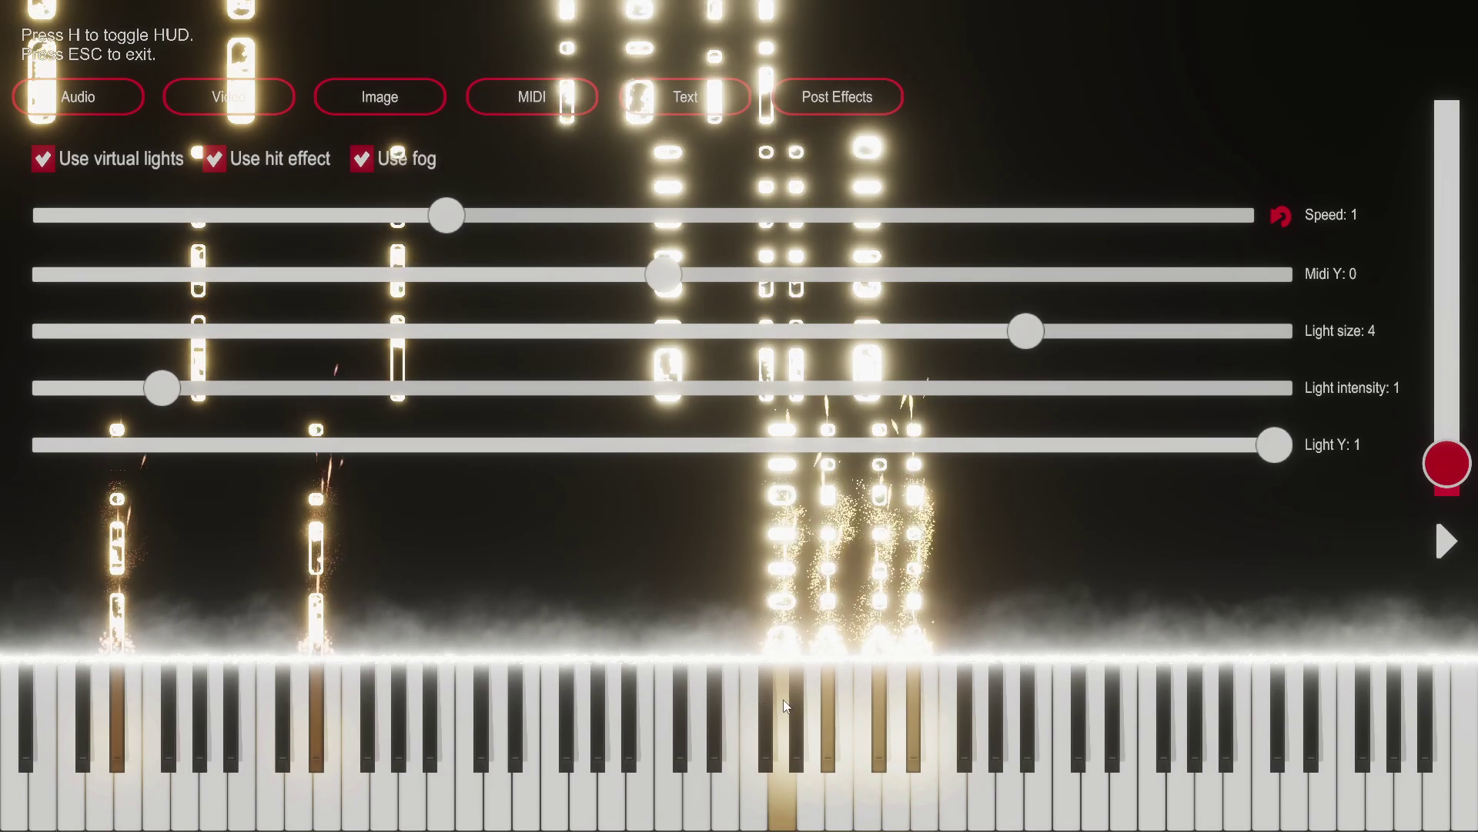
Reload the visualiser and turn on the banner image as a background overlay
click(352, 94)
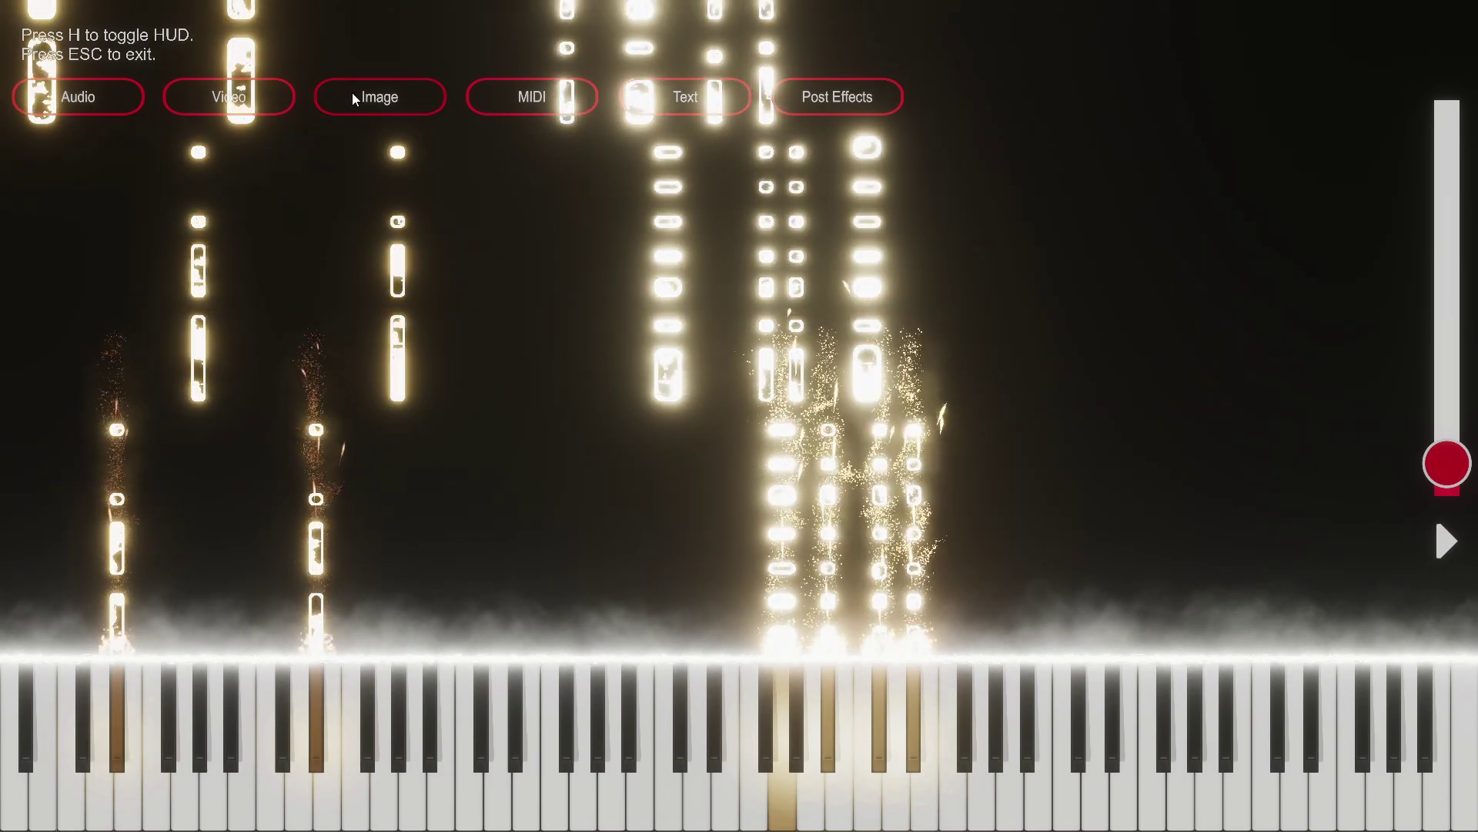
click(351, 93)
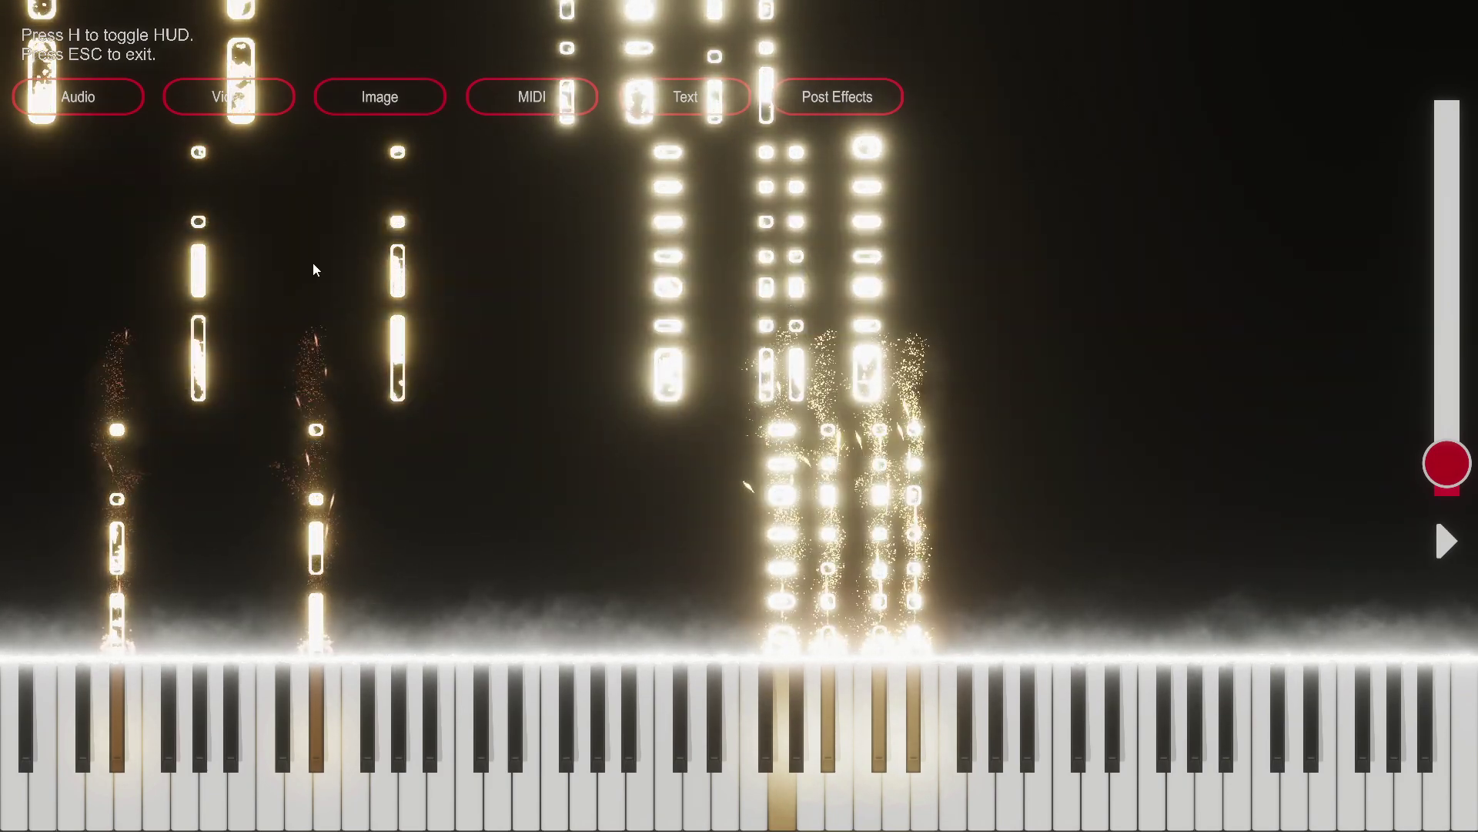
key(Escape)
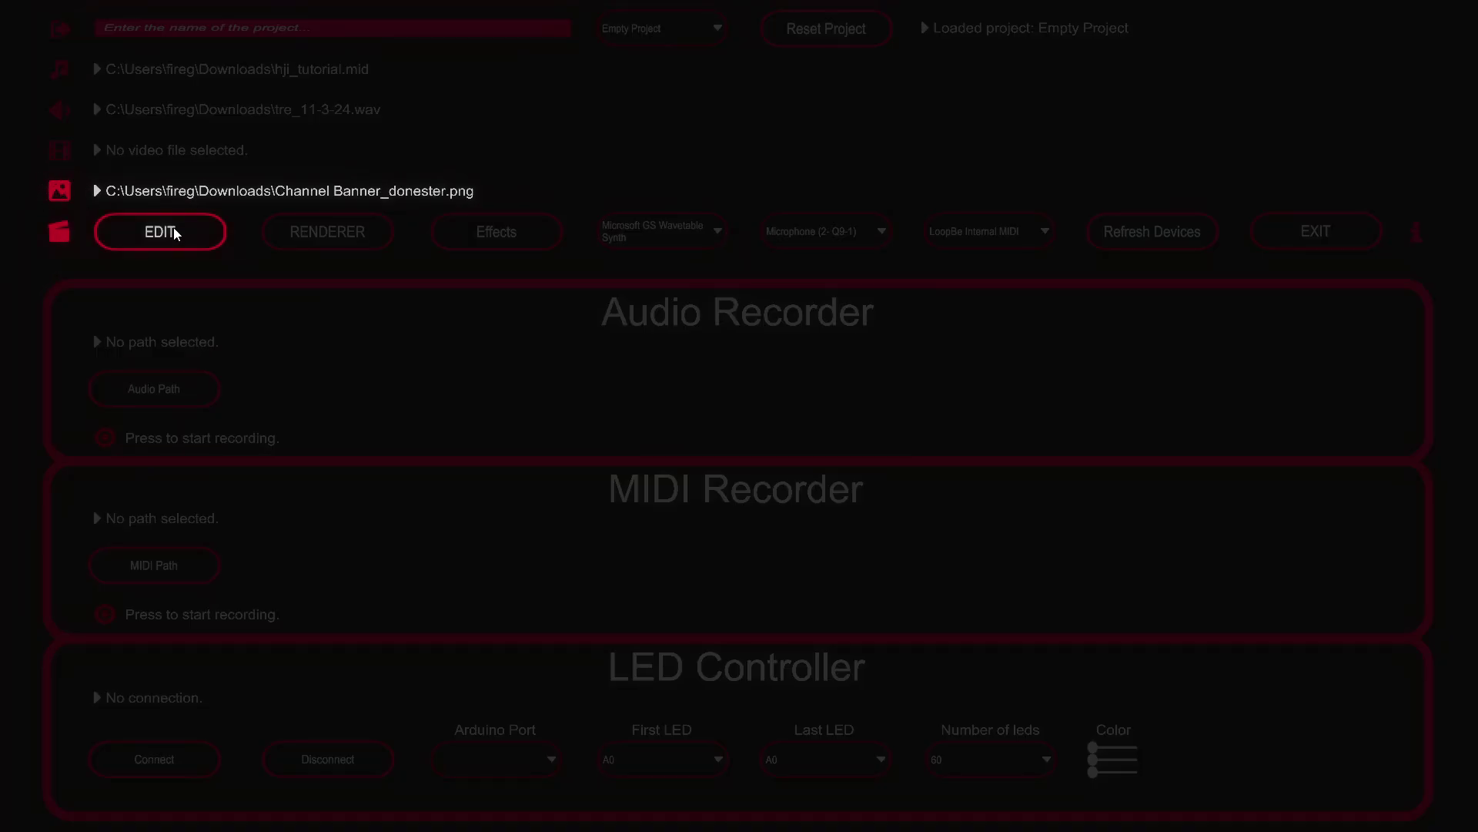
click(162, 232)
click(1446, 539)
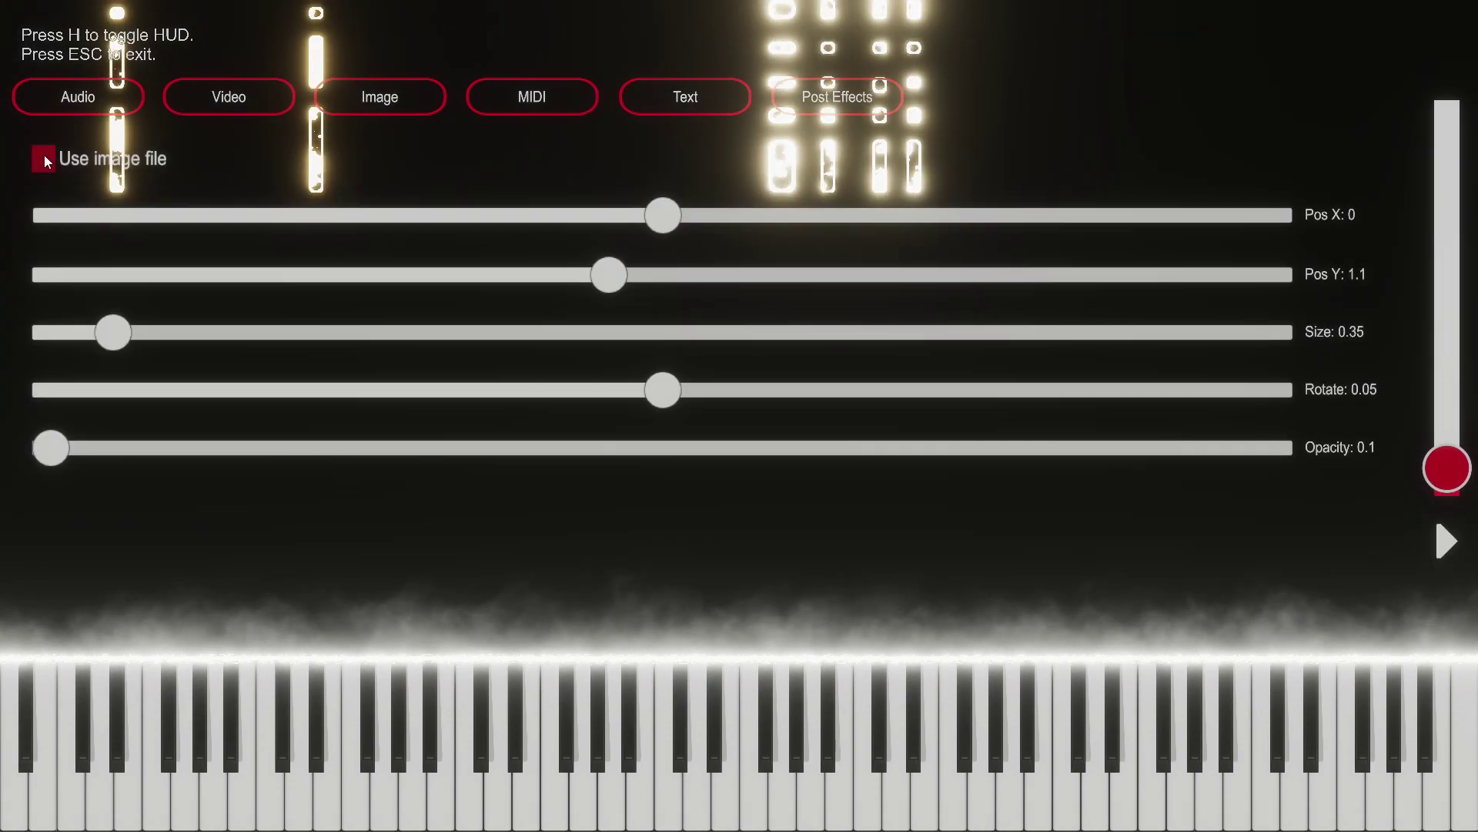
click(43, 160)
click(570, 147)
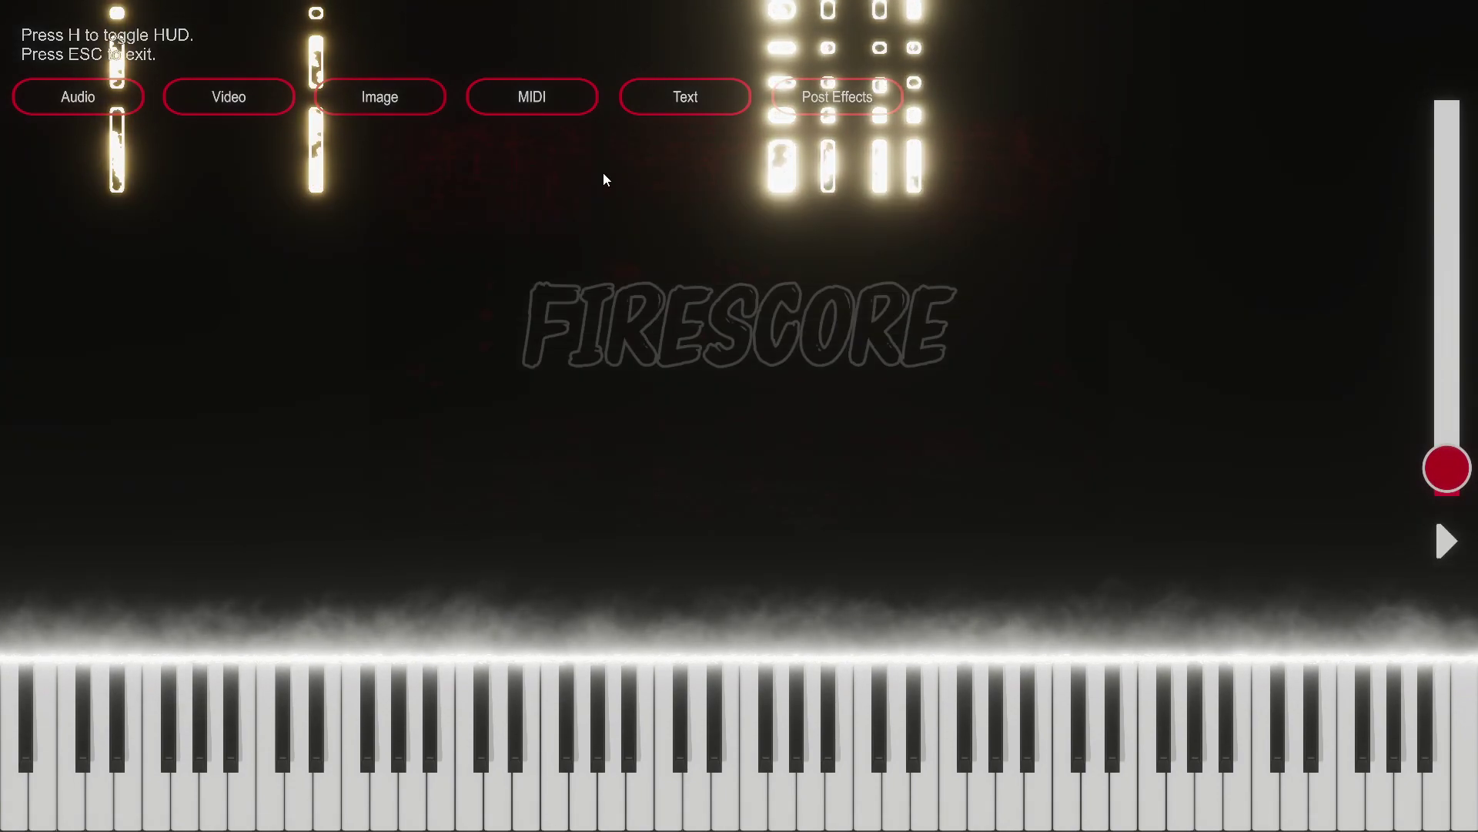
Enlarge the FIRESCORE logo to size 0.7 and fade it to 0.17 opacity
click(381, 97)
drag(113, 331, 198, 339)
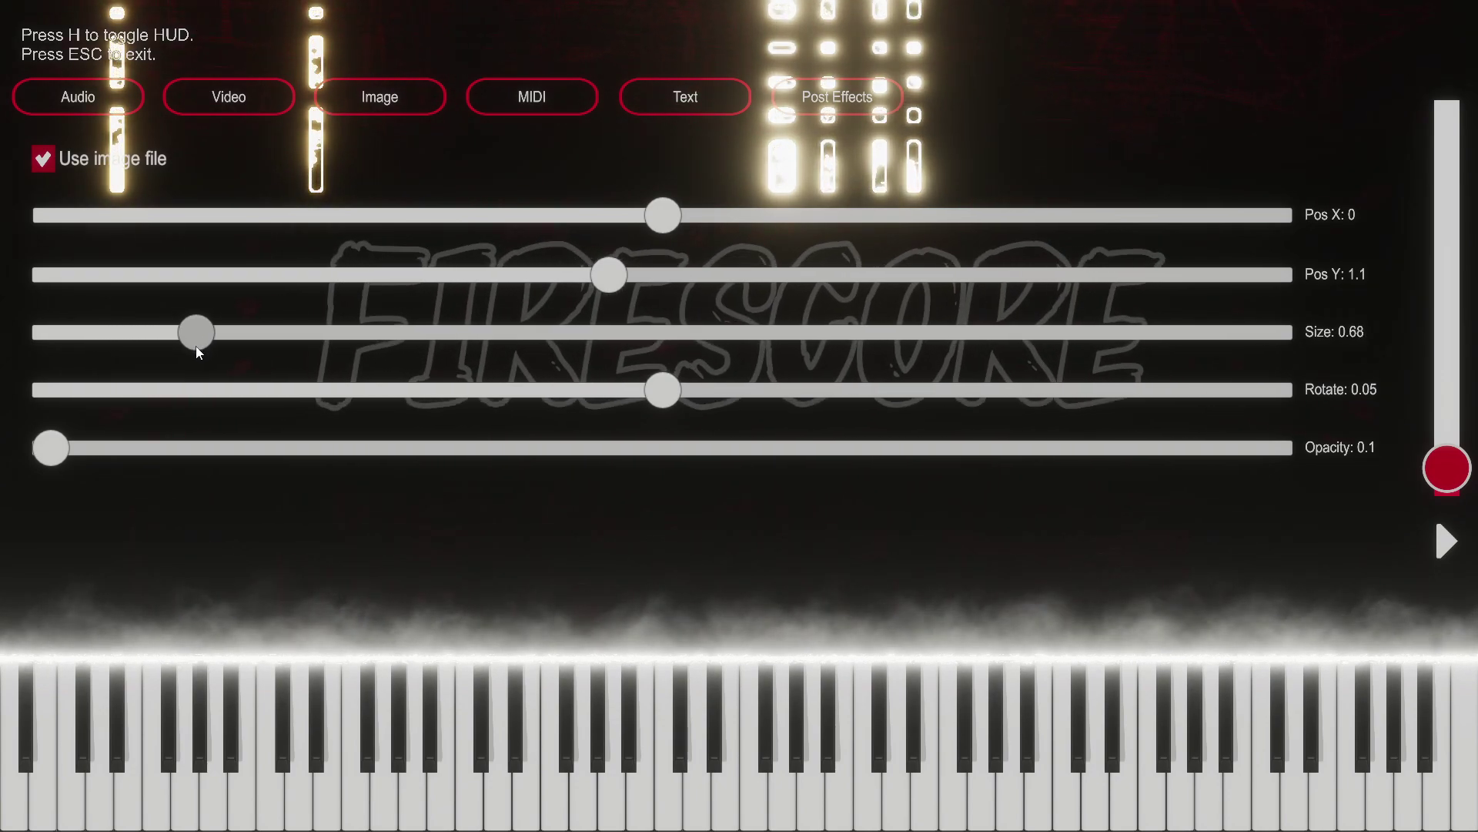
drag(71, 458, 1286, 462)
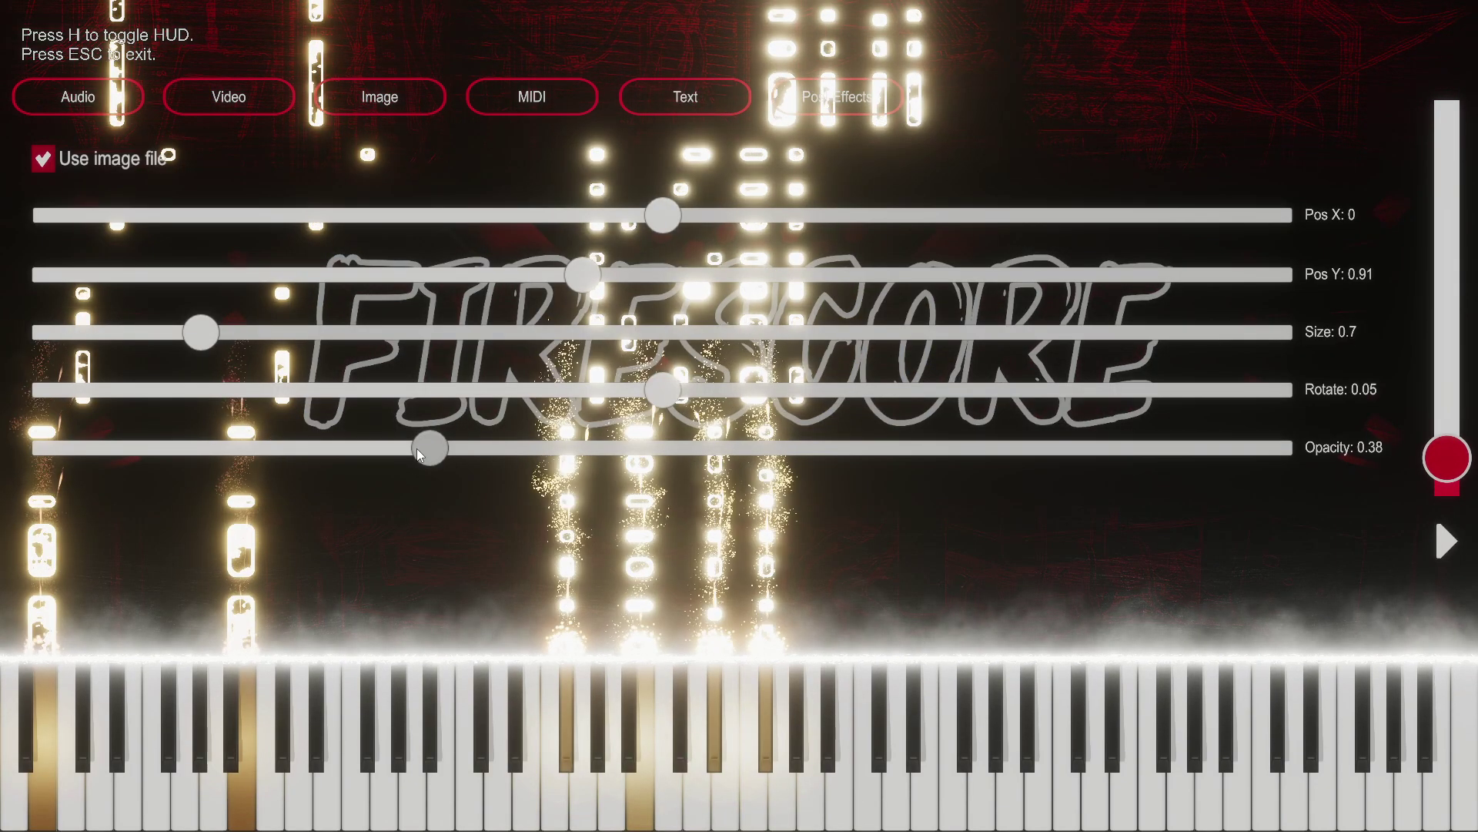
drag(418, 448, 135, 447)
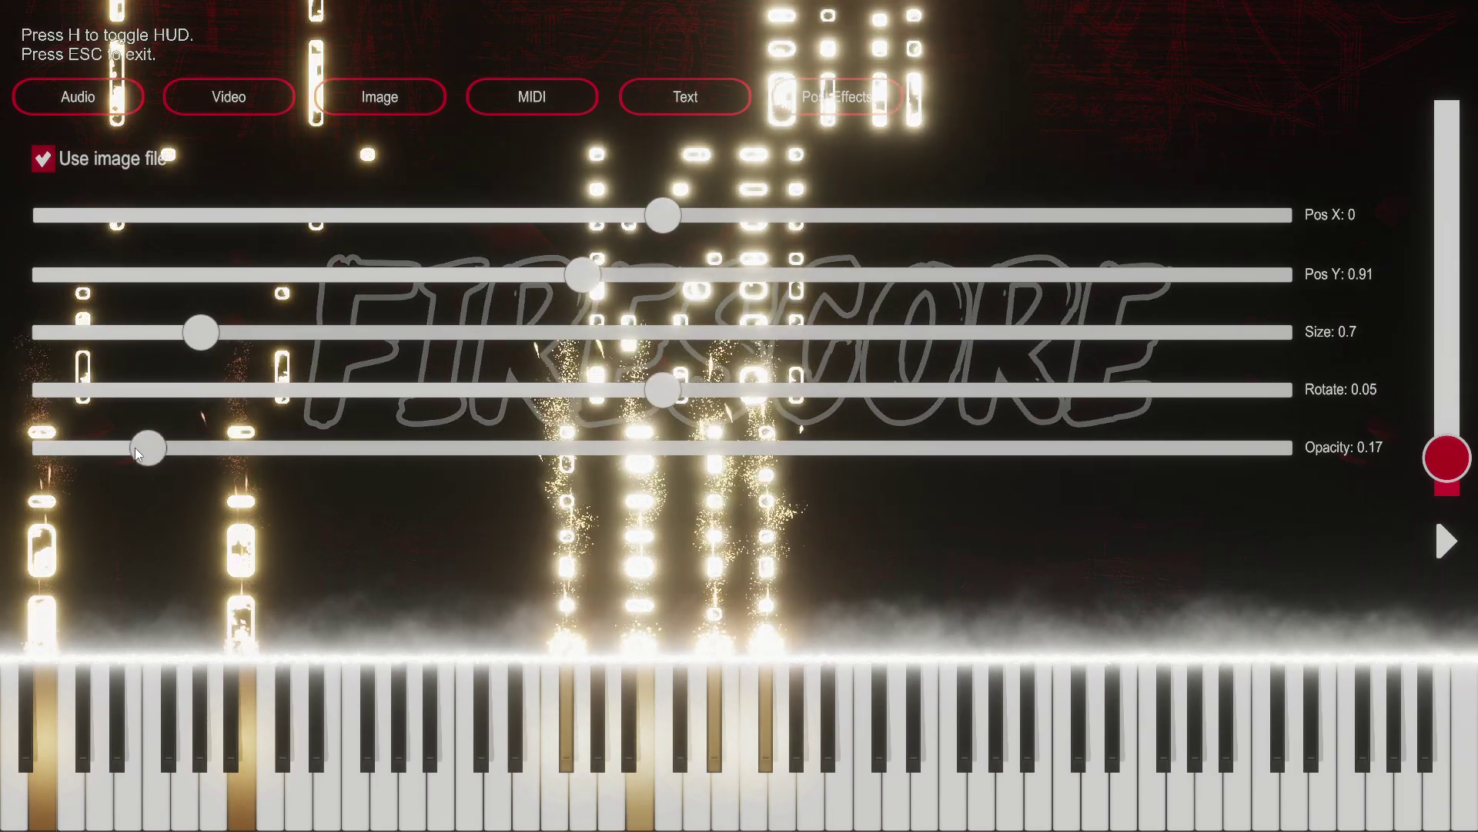
click(238, 96)
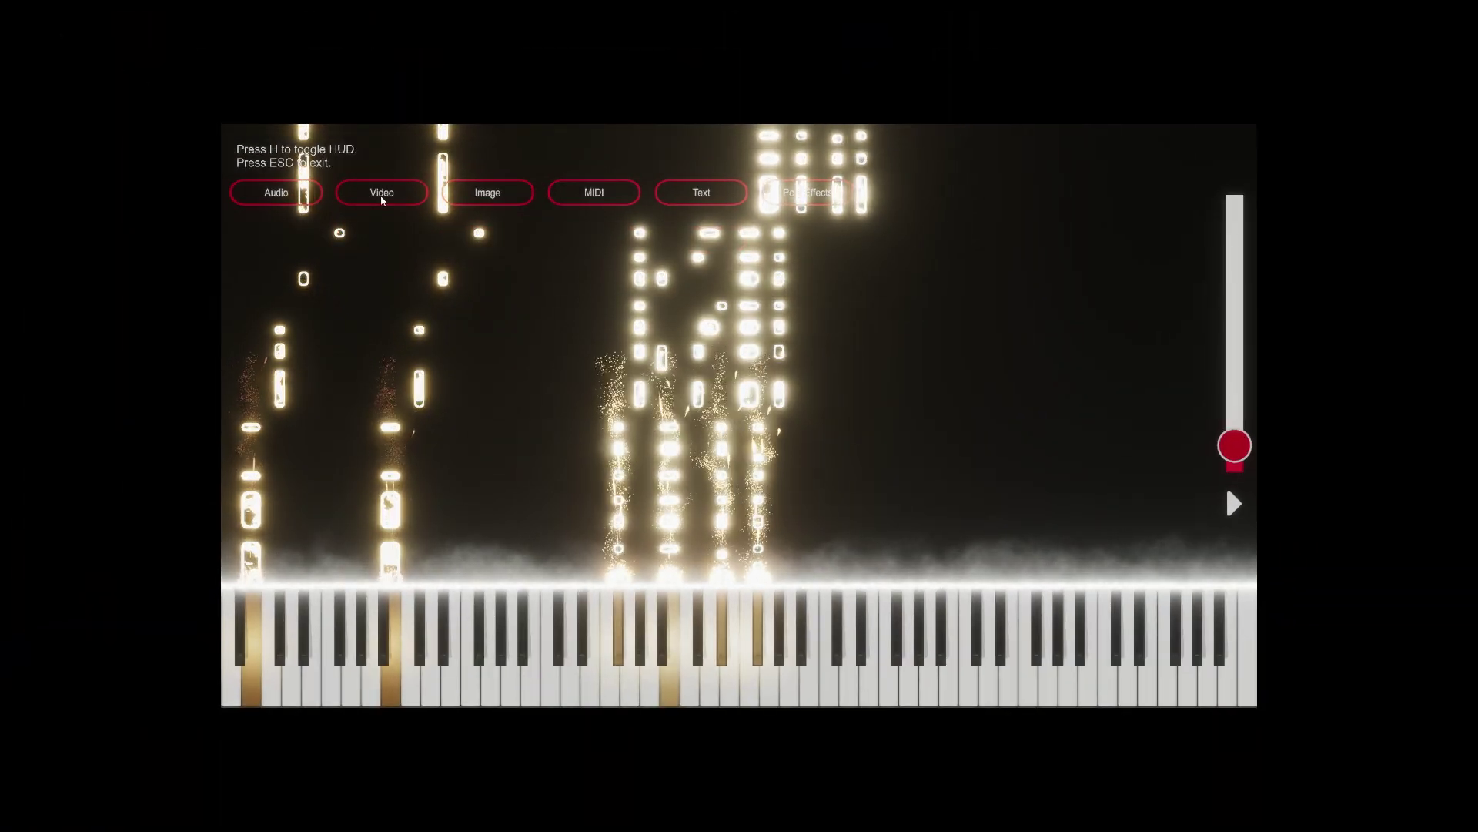
Leave Use video file unchecked in the Video settings
click(382, 192)
click(238, 239)
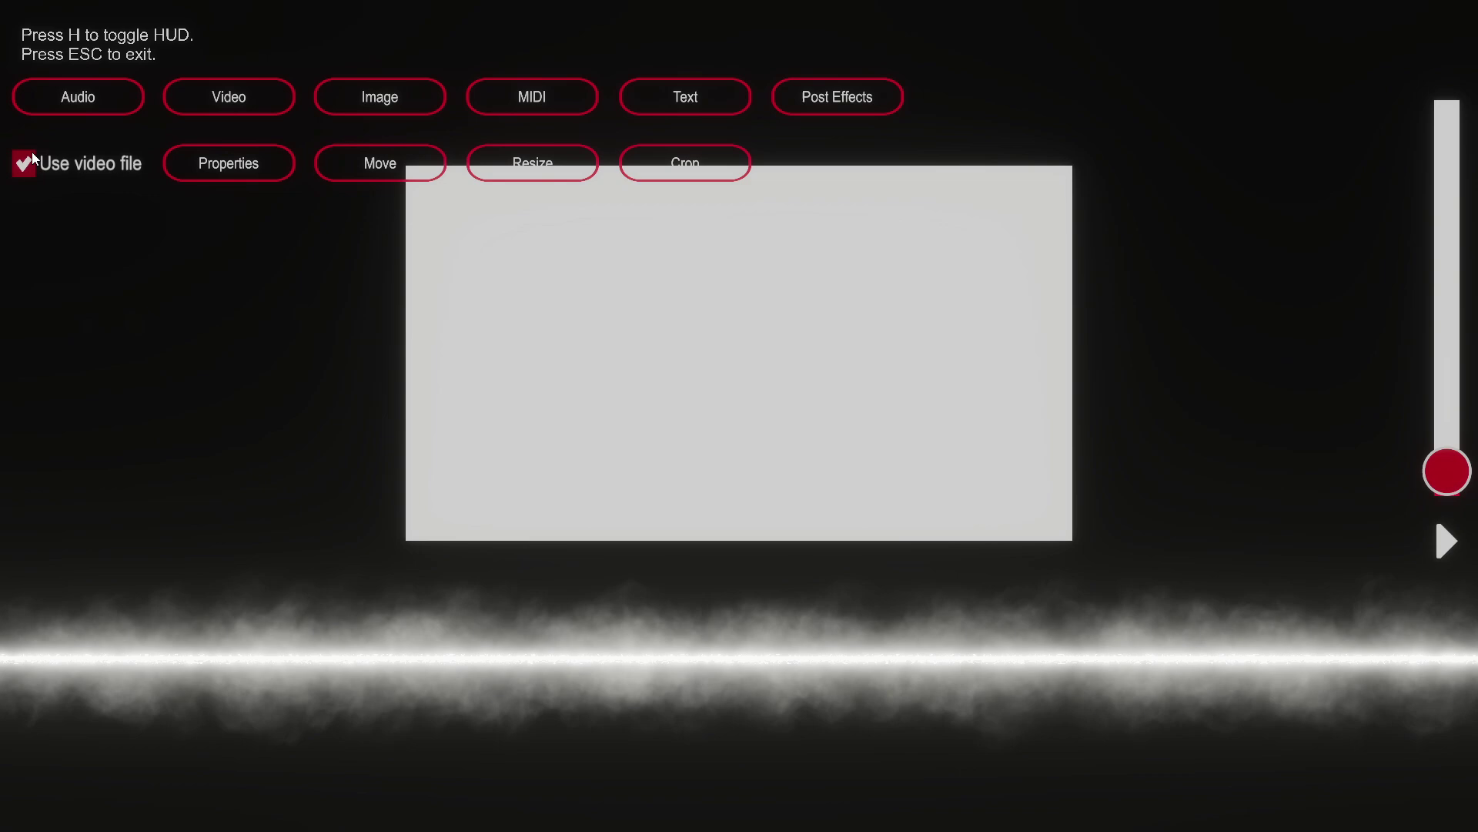
click(24, 164)
click(223, 102)
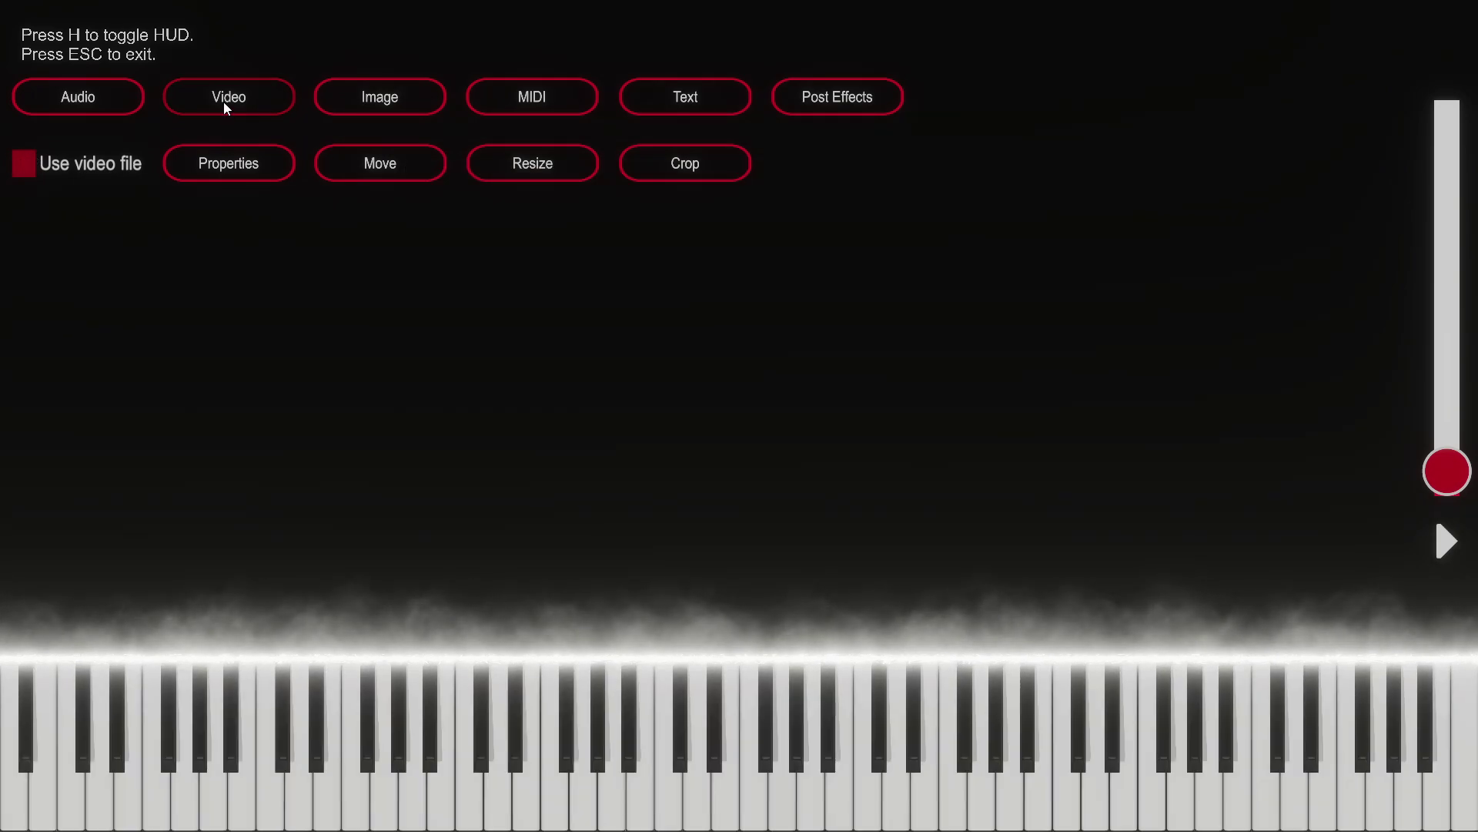
Tick Use audio file so the loaded audio plays with the visualiser
click(106, 91)
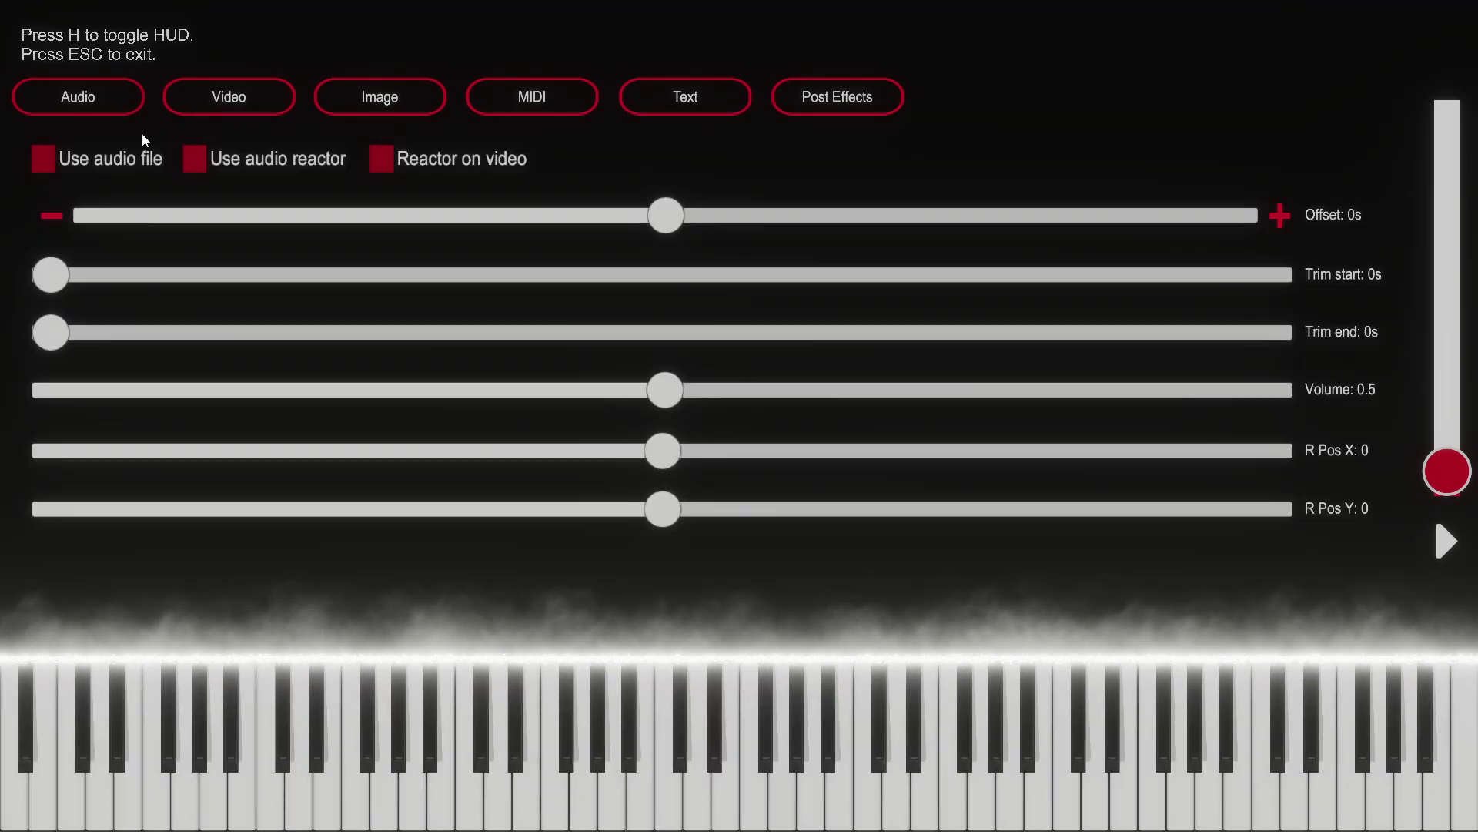
click(103, 113)
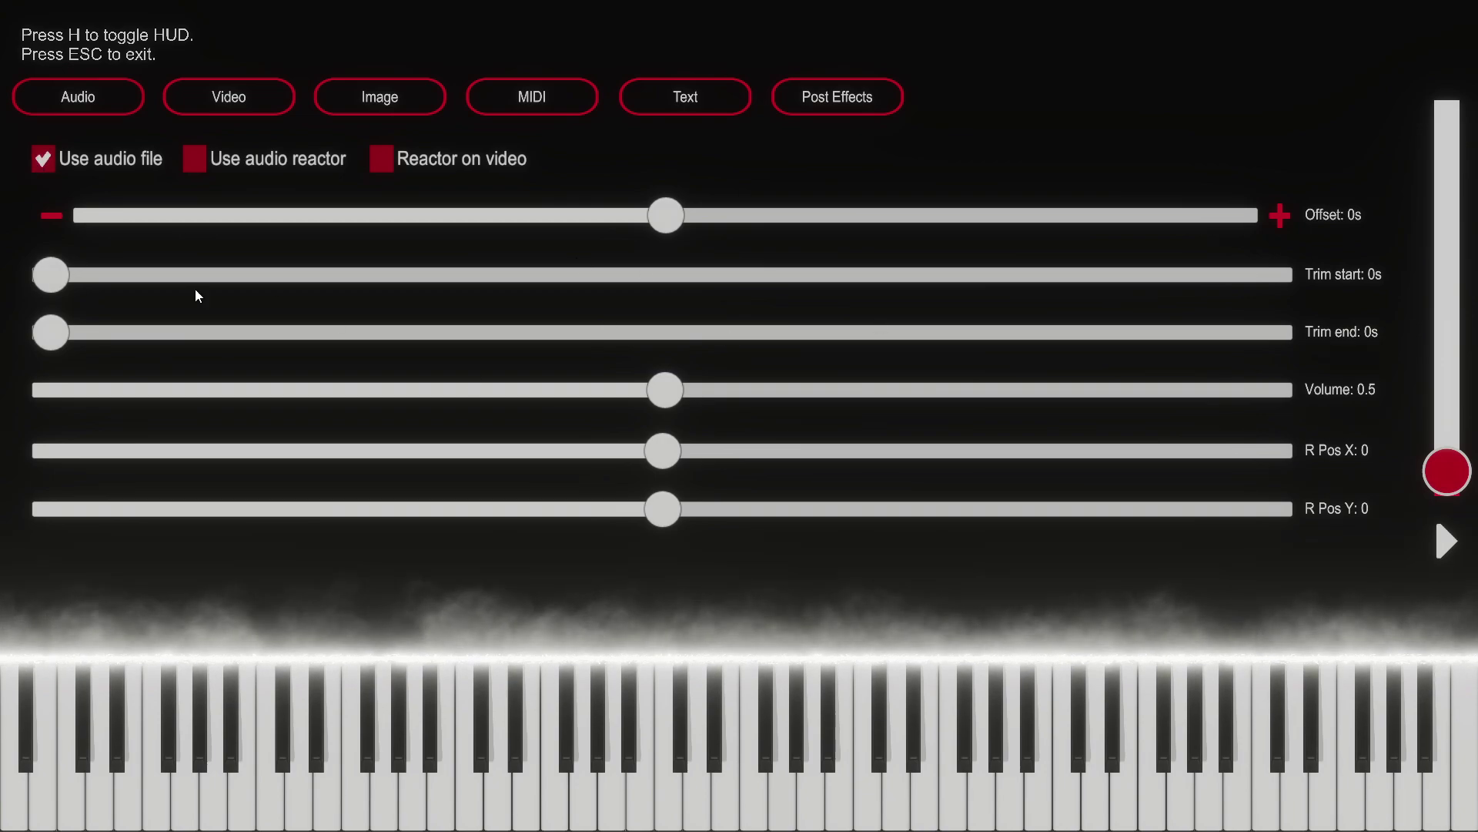
click(106, 106)
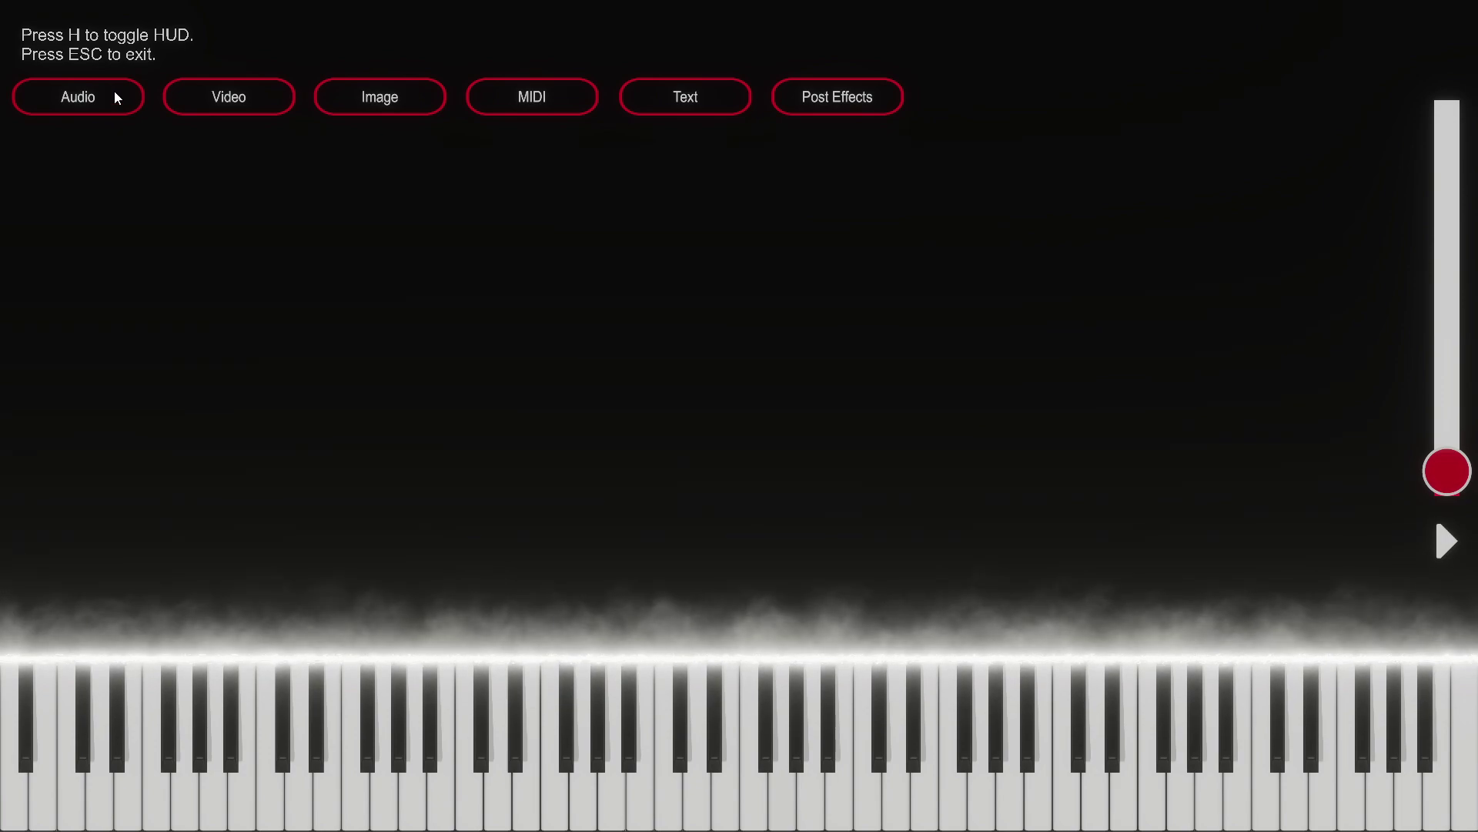
Set the renderer to 60 fps, 3840x2160, Very High quality, with MIDI based rendering
key(Escape)
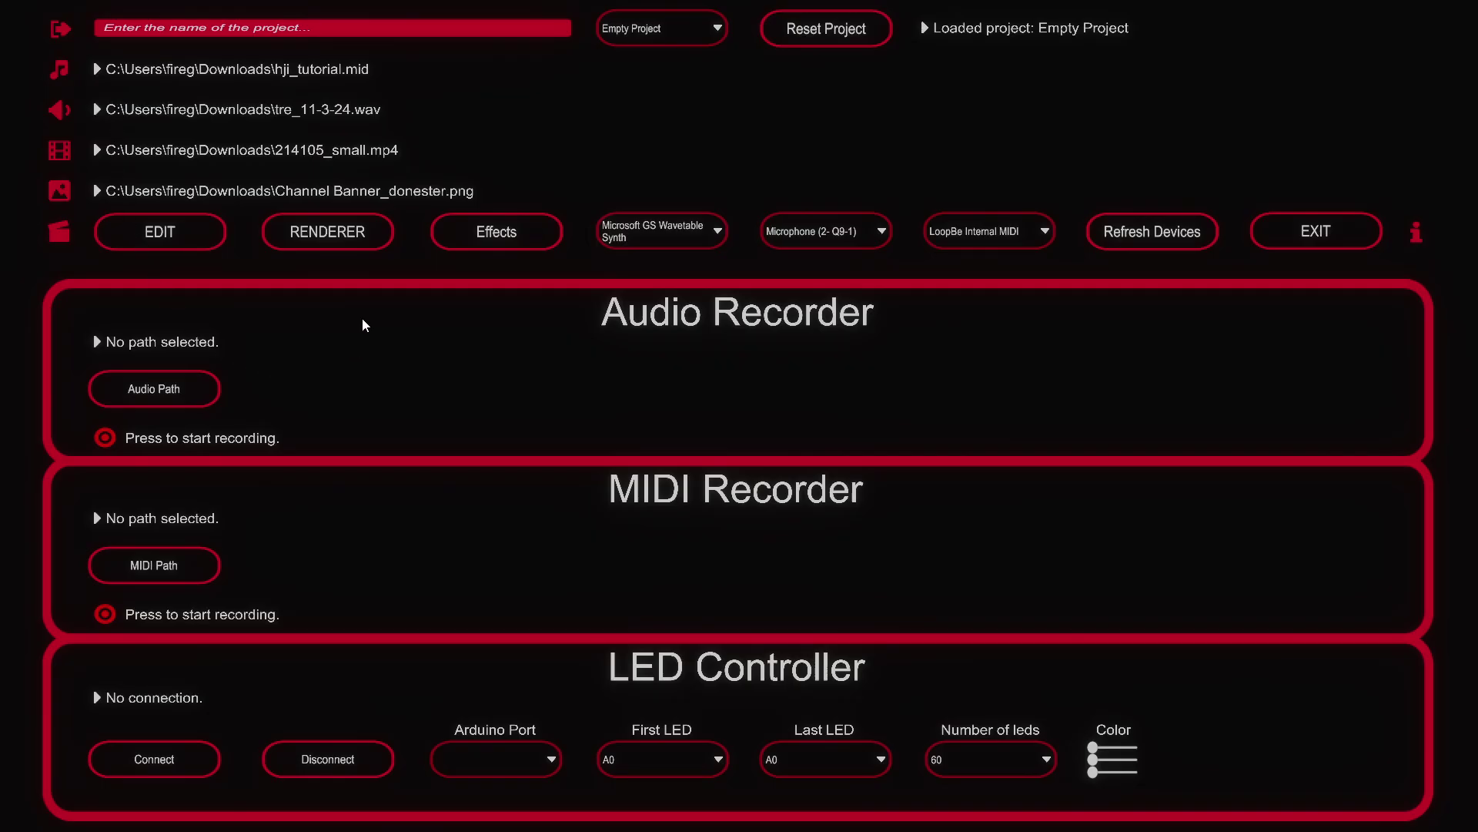
click(362, 230)
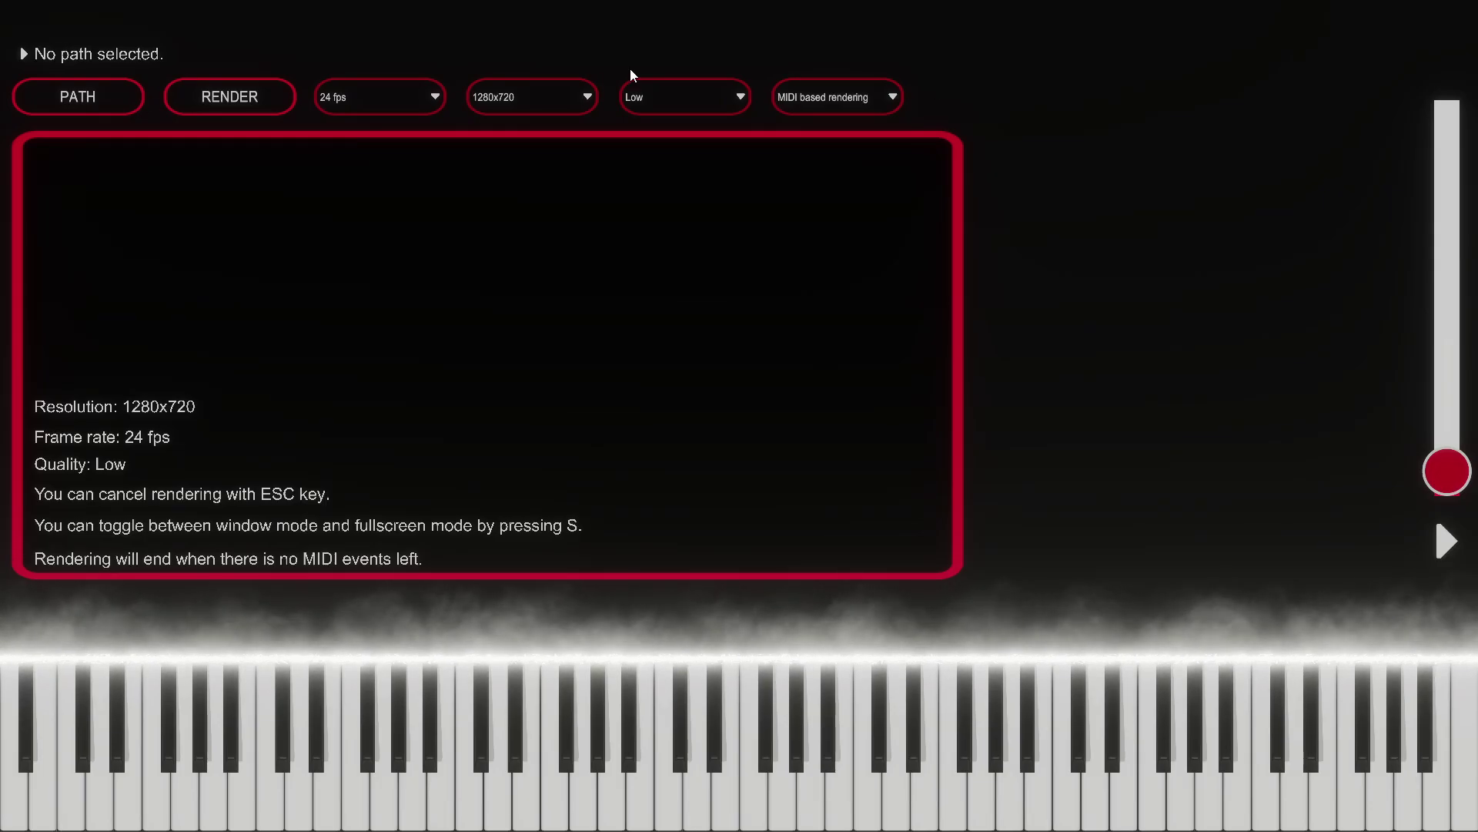
click(387, 96)
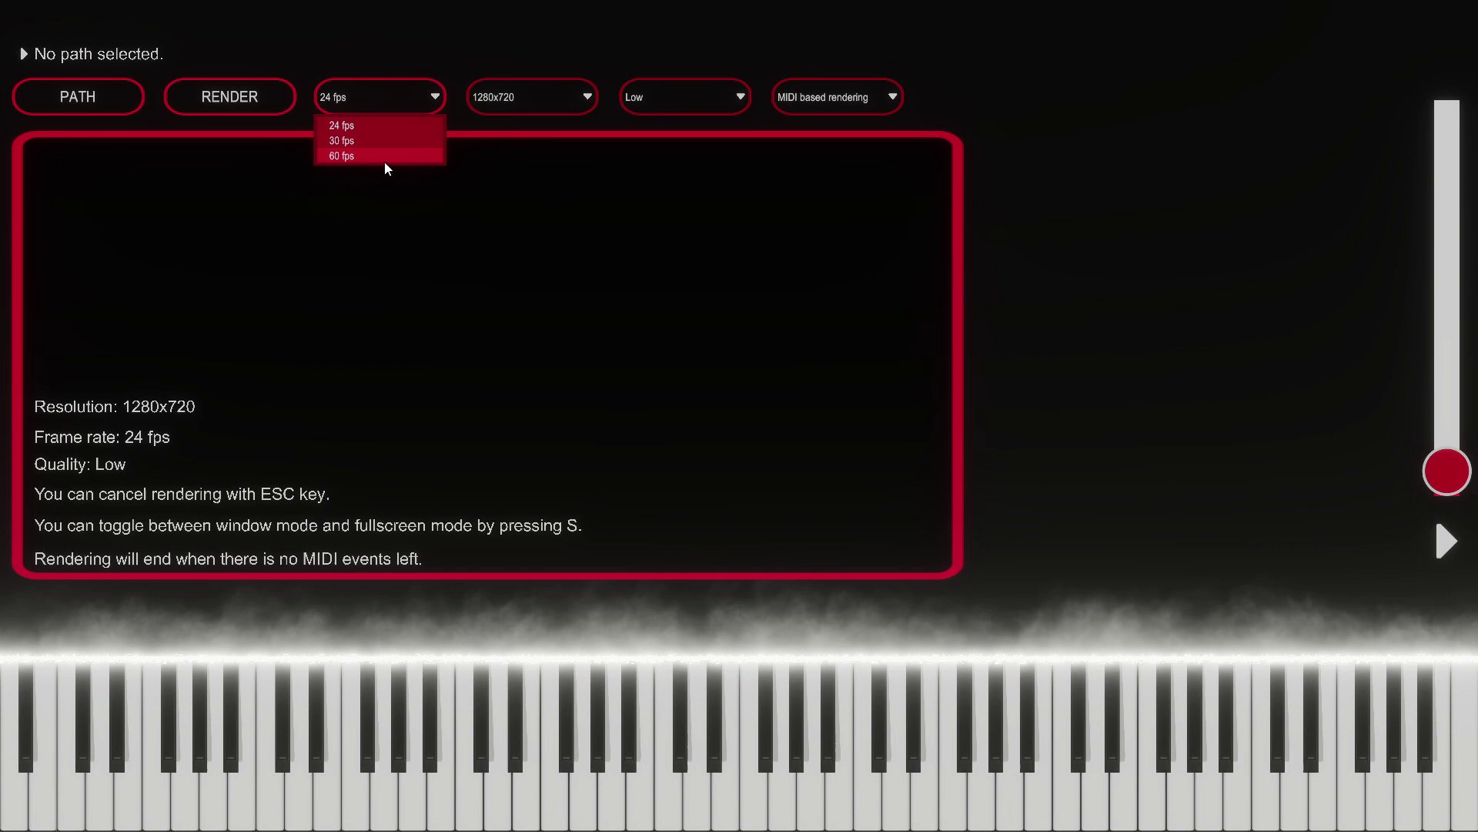
click(385, 158)
click(524, 100)
click(519, 171)
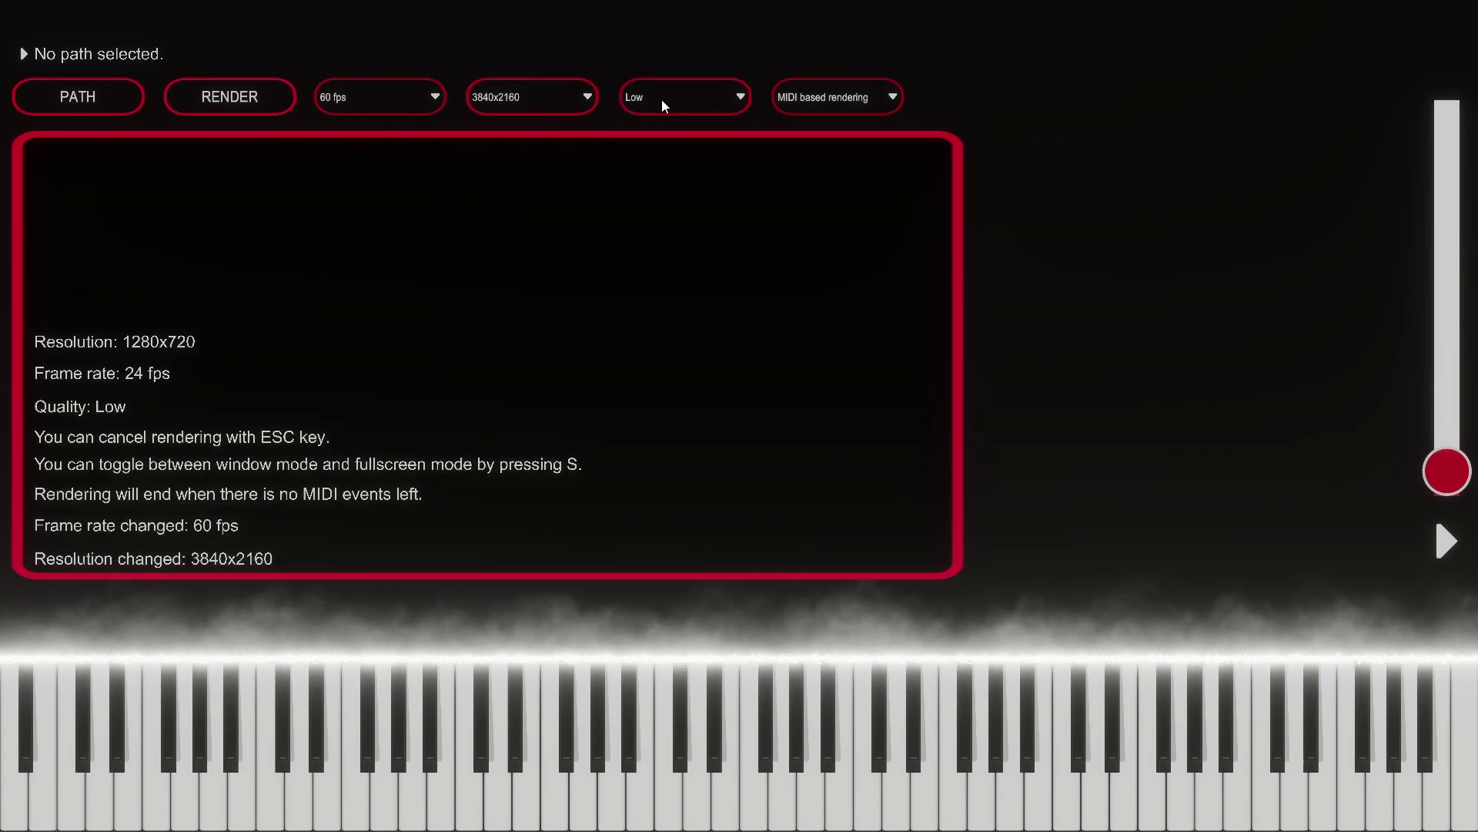
click(662, 98)
click(661, 173)
click(800, 97)
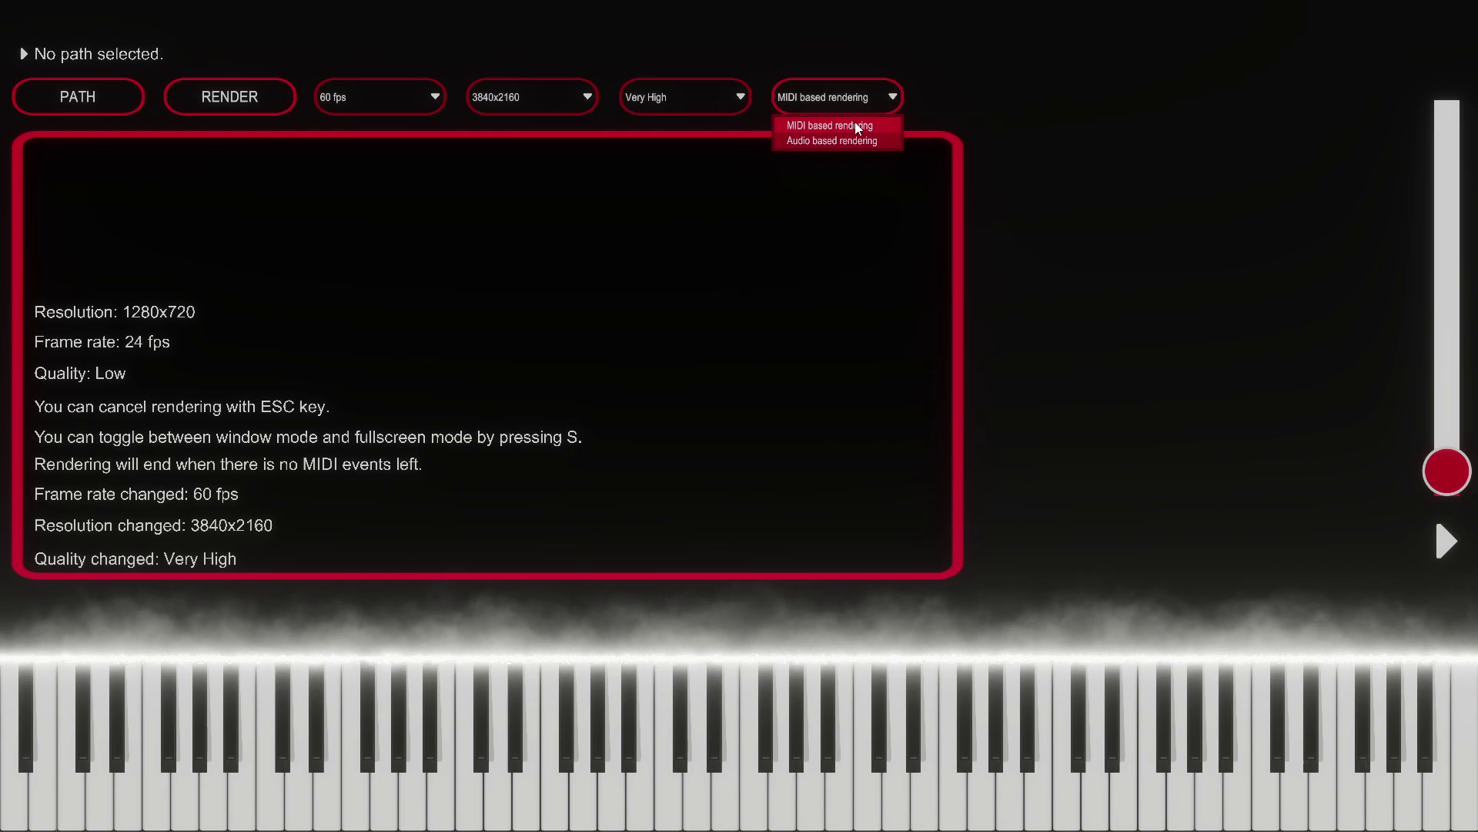
click(885, 127)
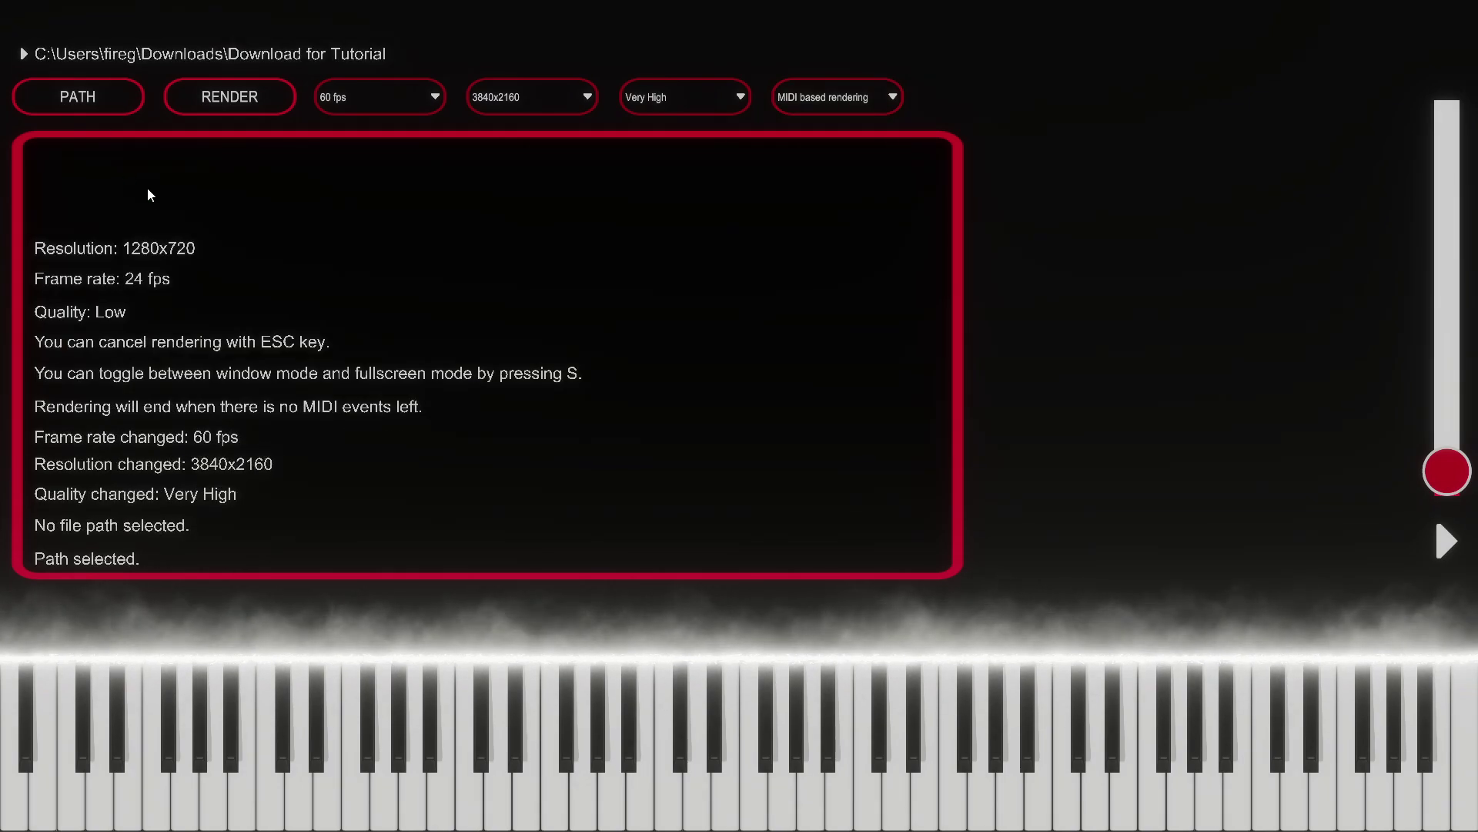
Render the video, then play the Piano-VFX mp4 from the Download for Tutorial folder
click(277, 93)
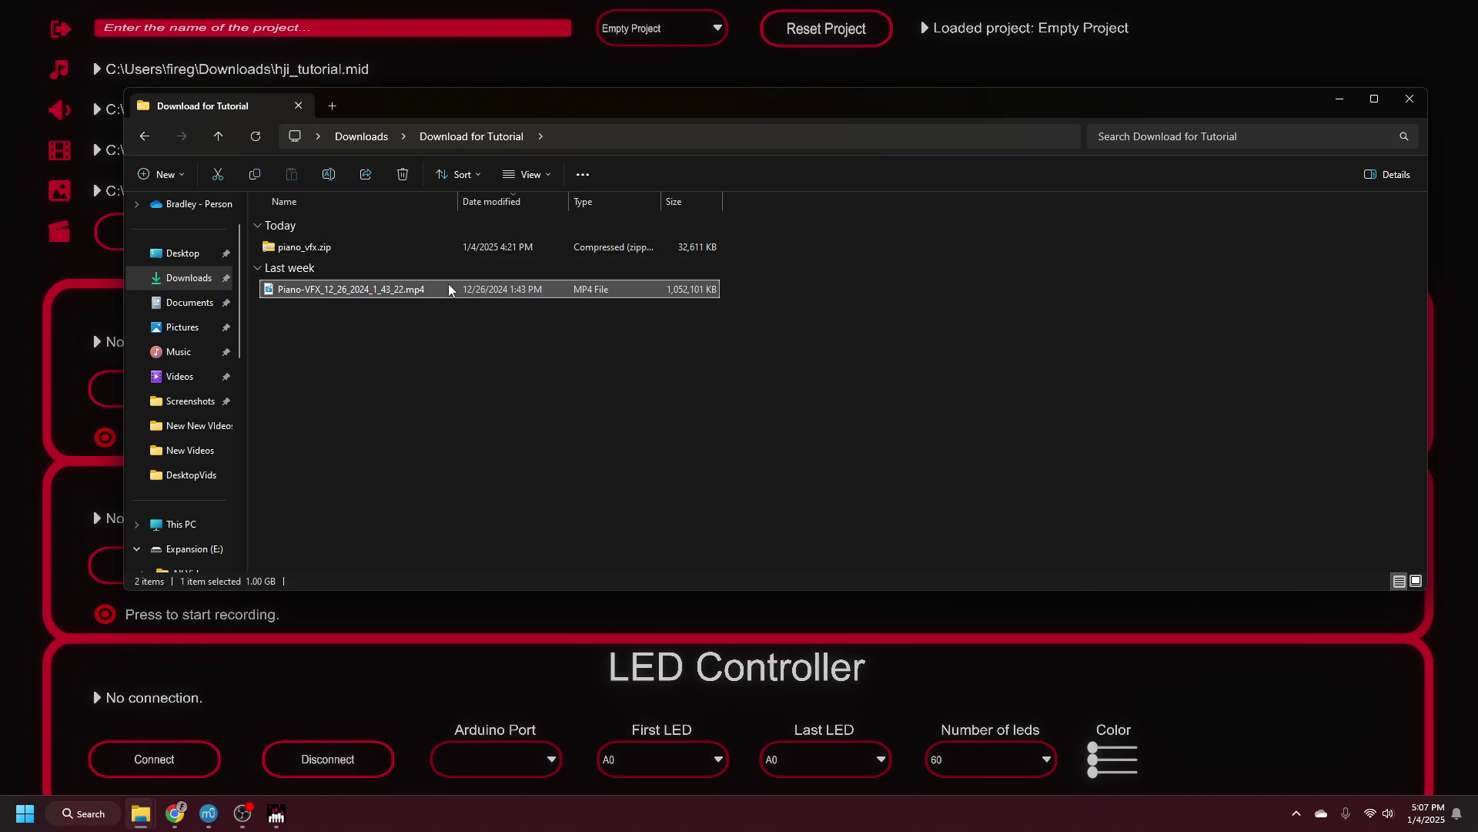
double_click(449, 289)
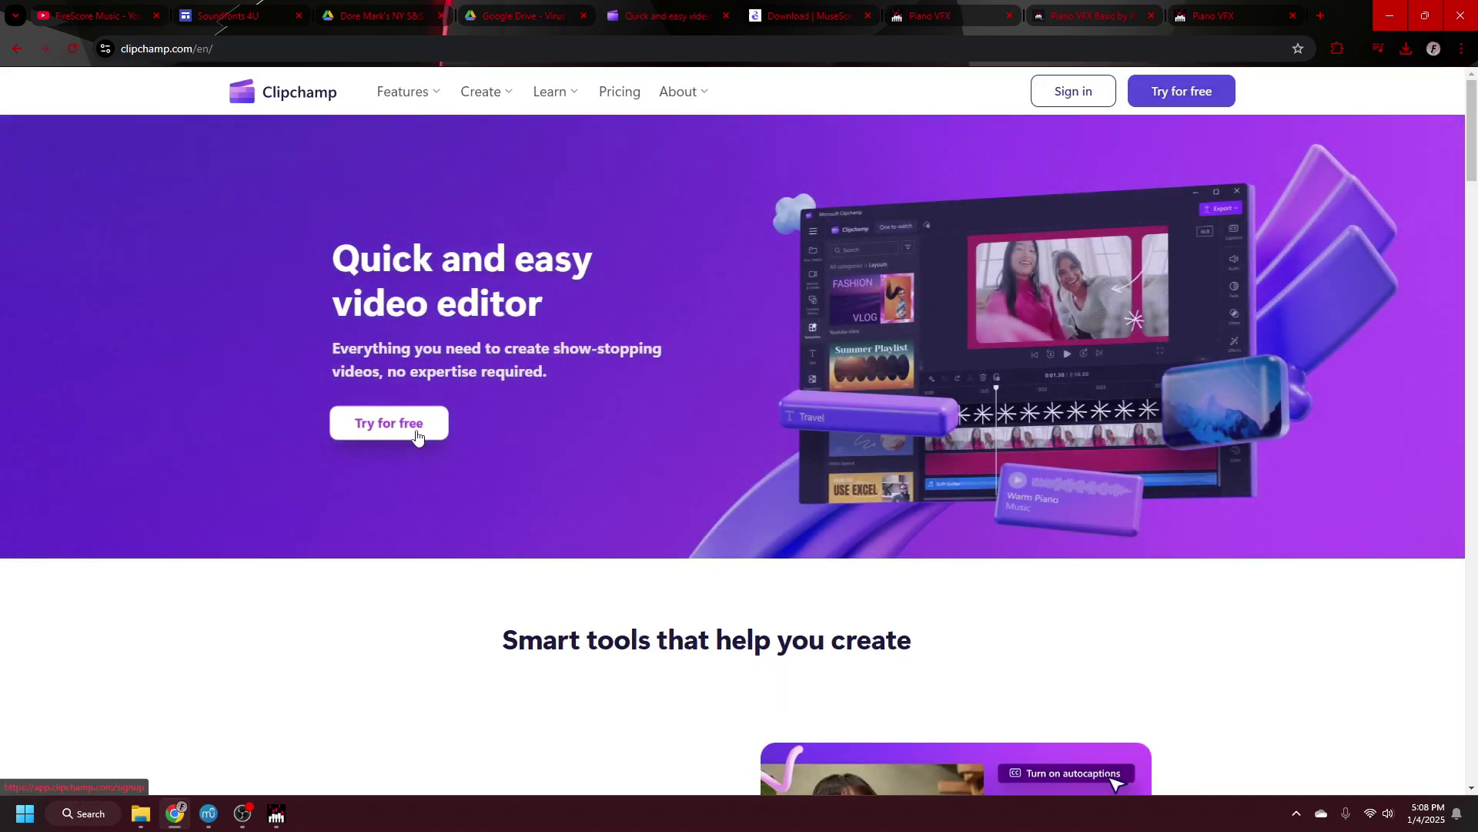
Sign up for Clipchamp, answer onboarding with Content and Musician, and create a new video
click(416, 438)
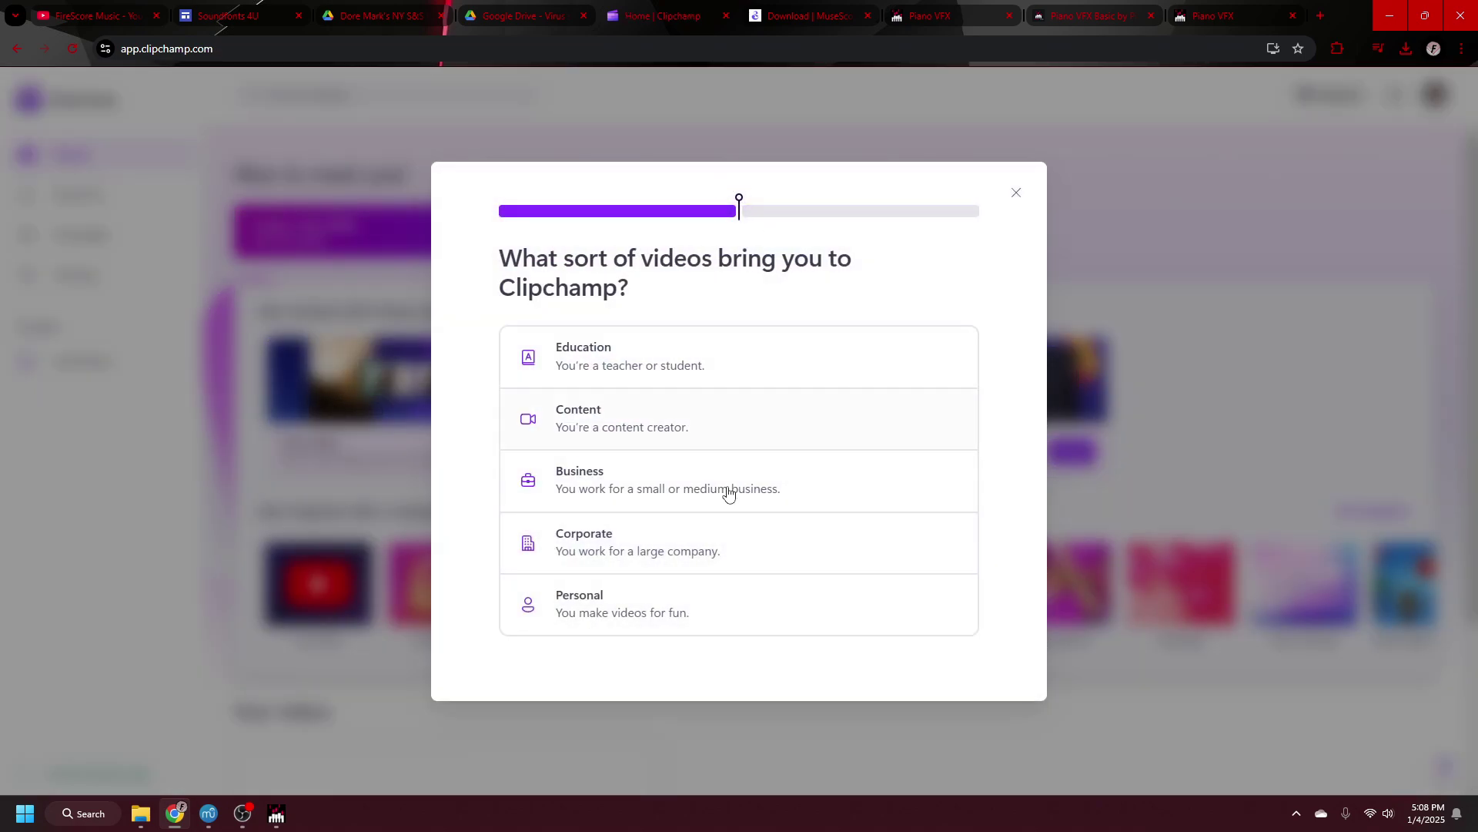
click(819, 430)
click(865, 454)
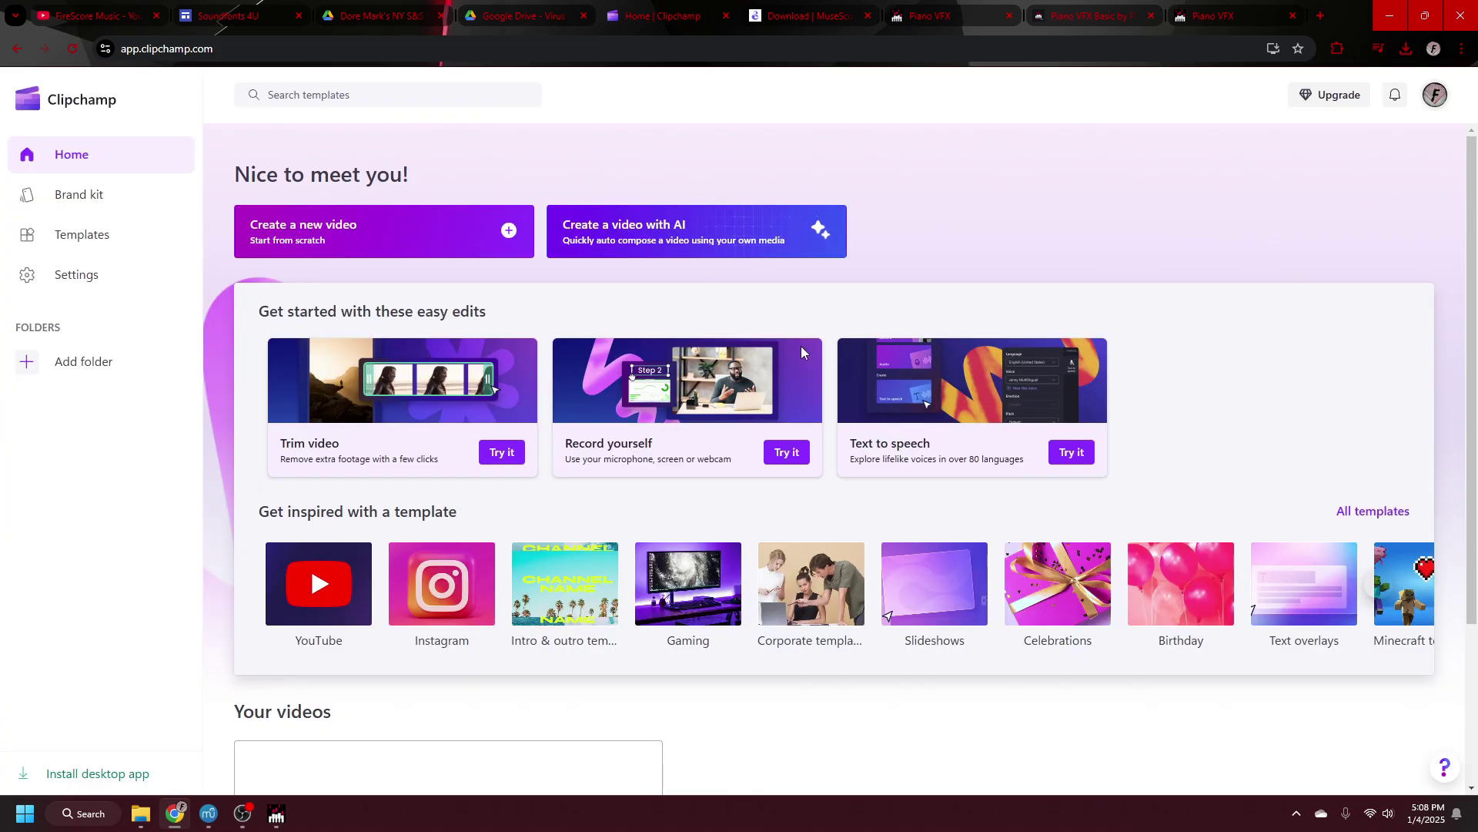
click(328, 220)
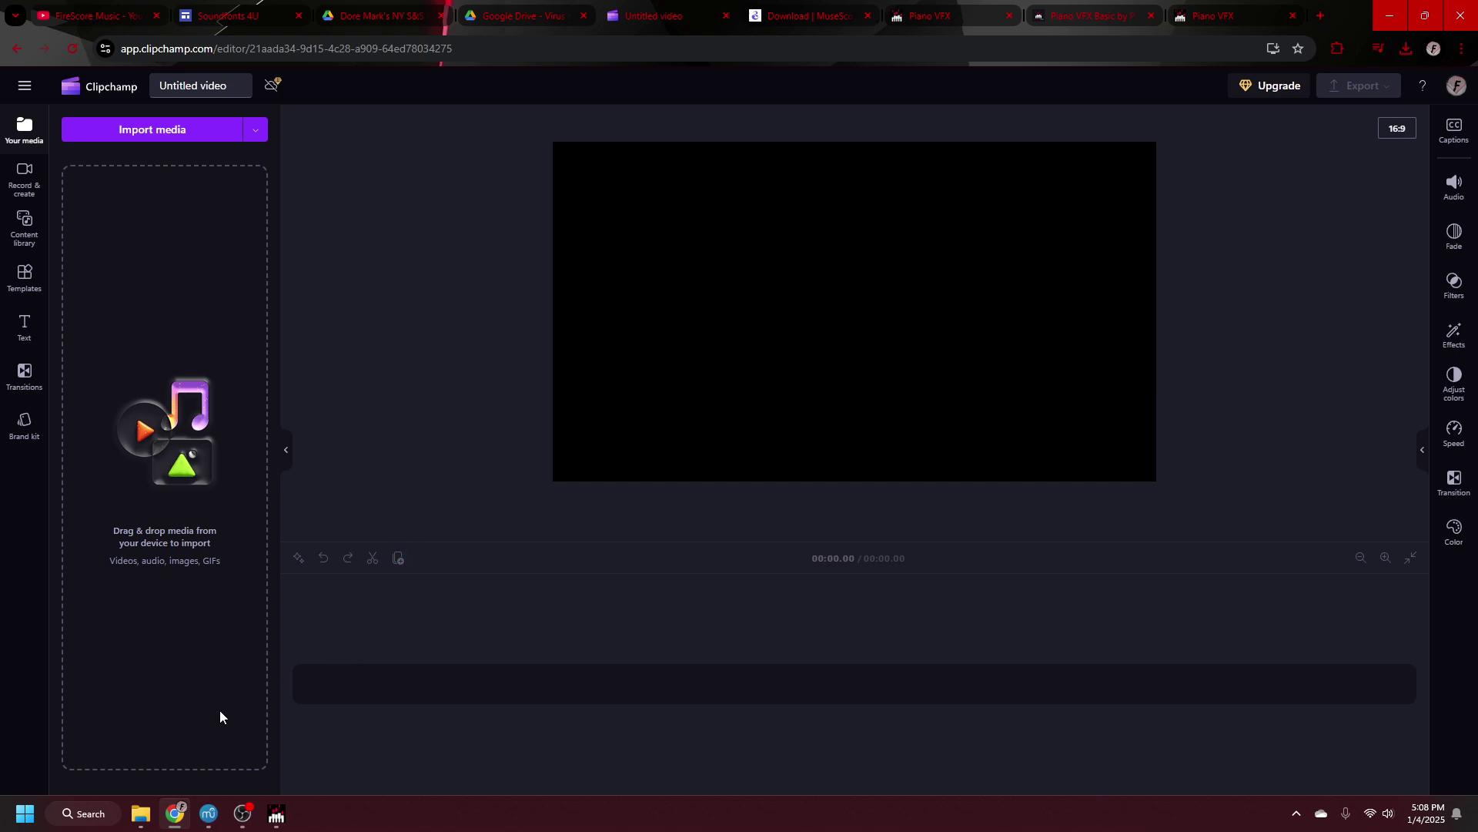
Export the MuseScore score via File > Export as WAV Audio, saved as hji_tutorial.wav
key(alt+Tab)
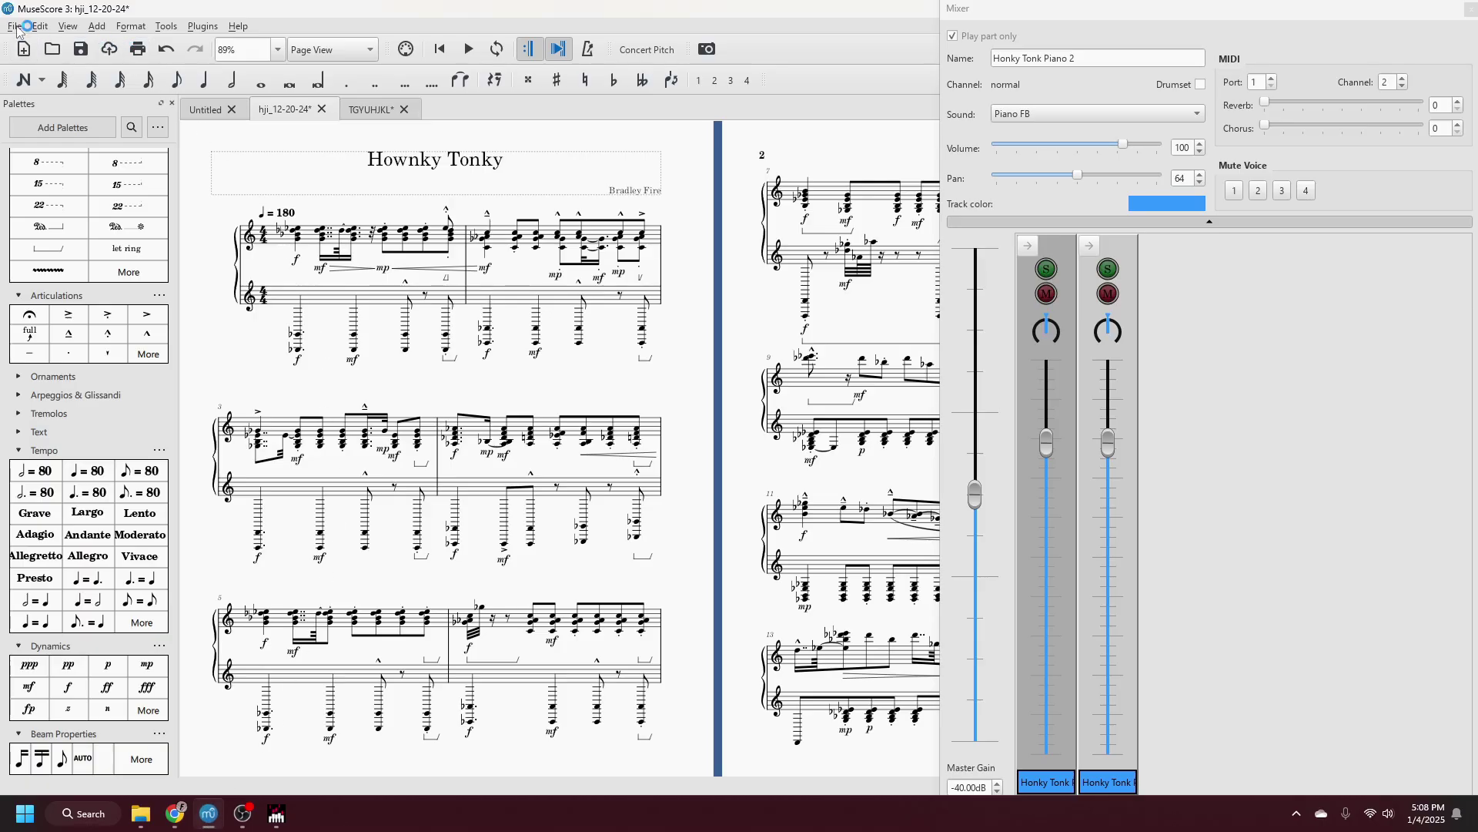
click(13, 30)
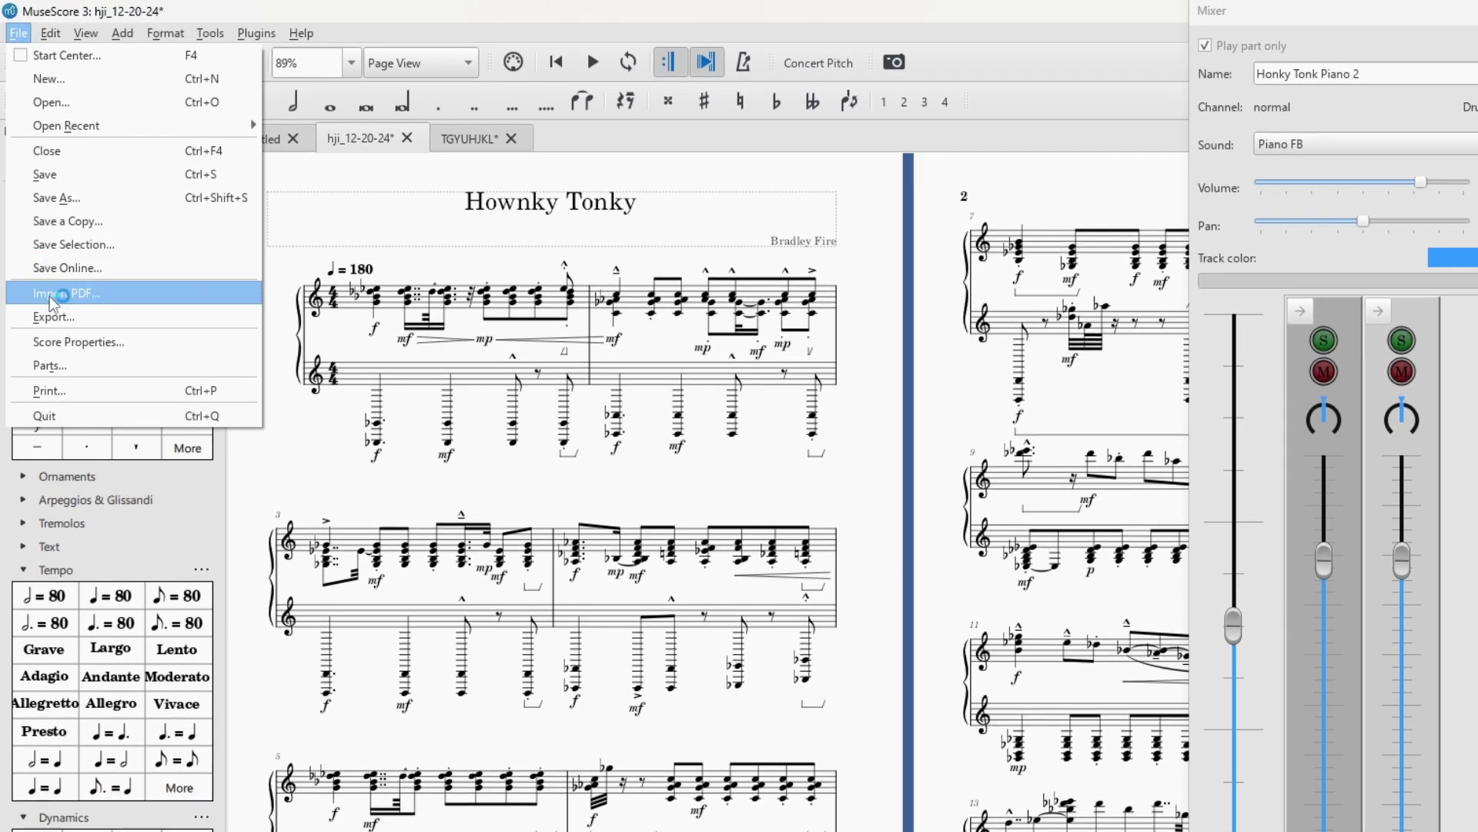
click(42, 253)
click(704, 247)
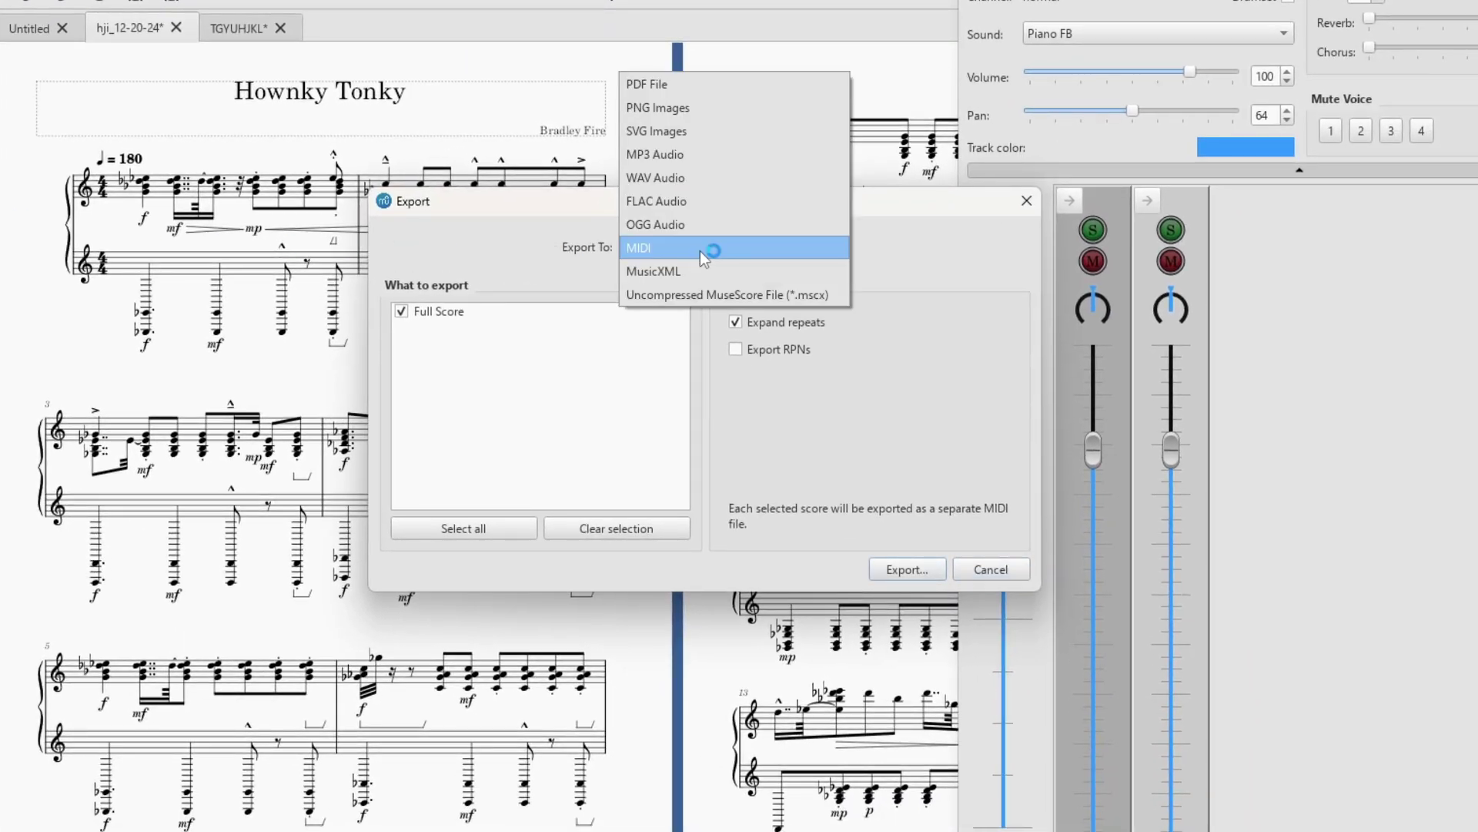
click(751, 177)
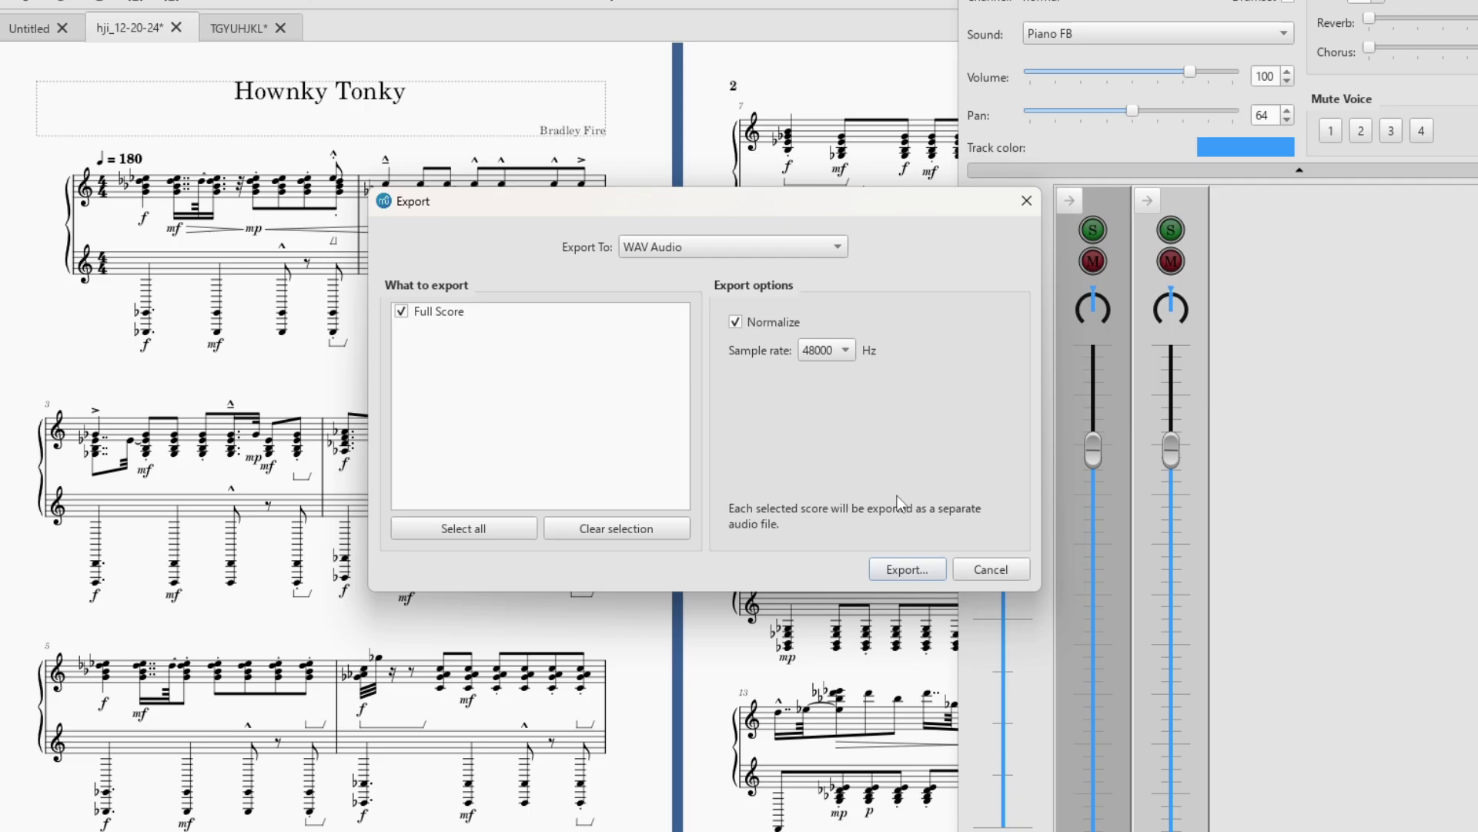
click(907, 569)
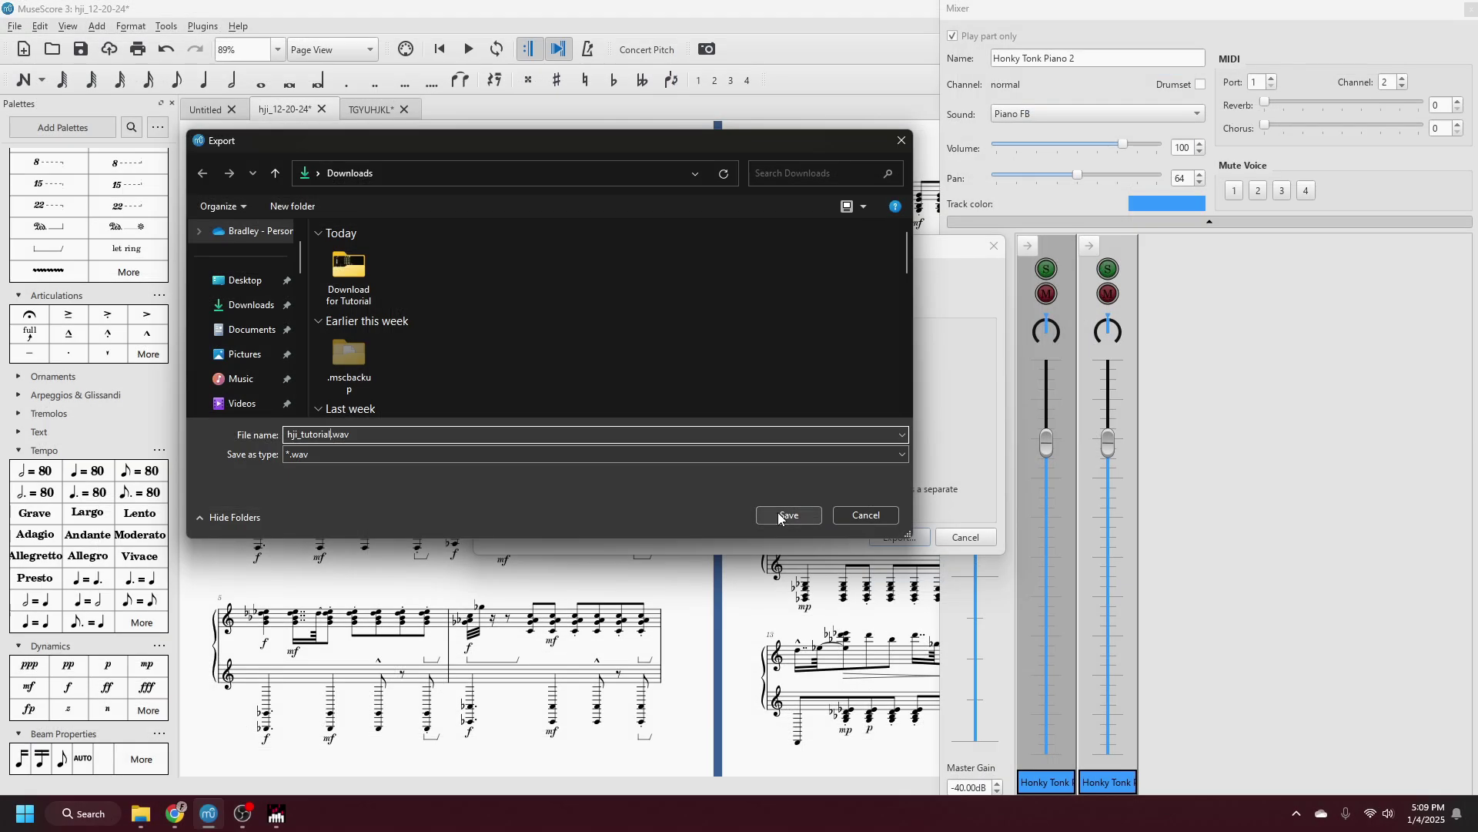
click(782, 516)
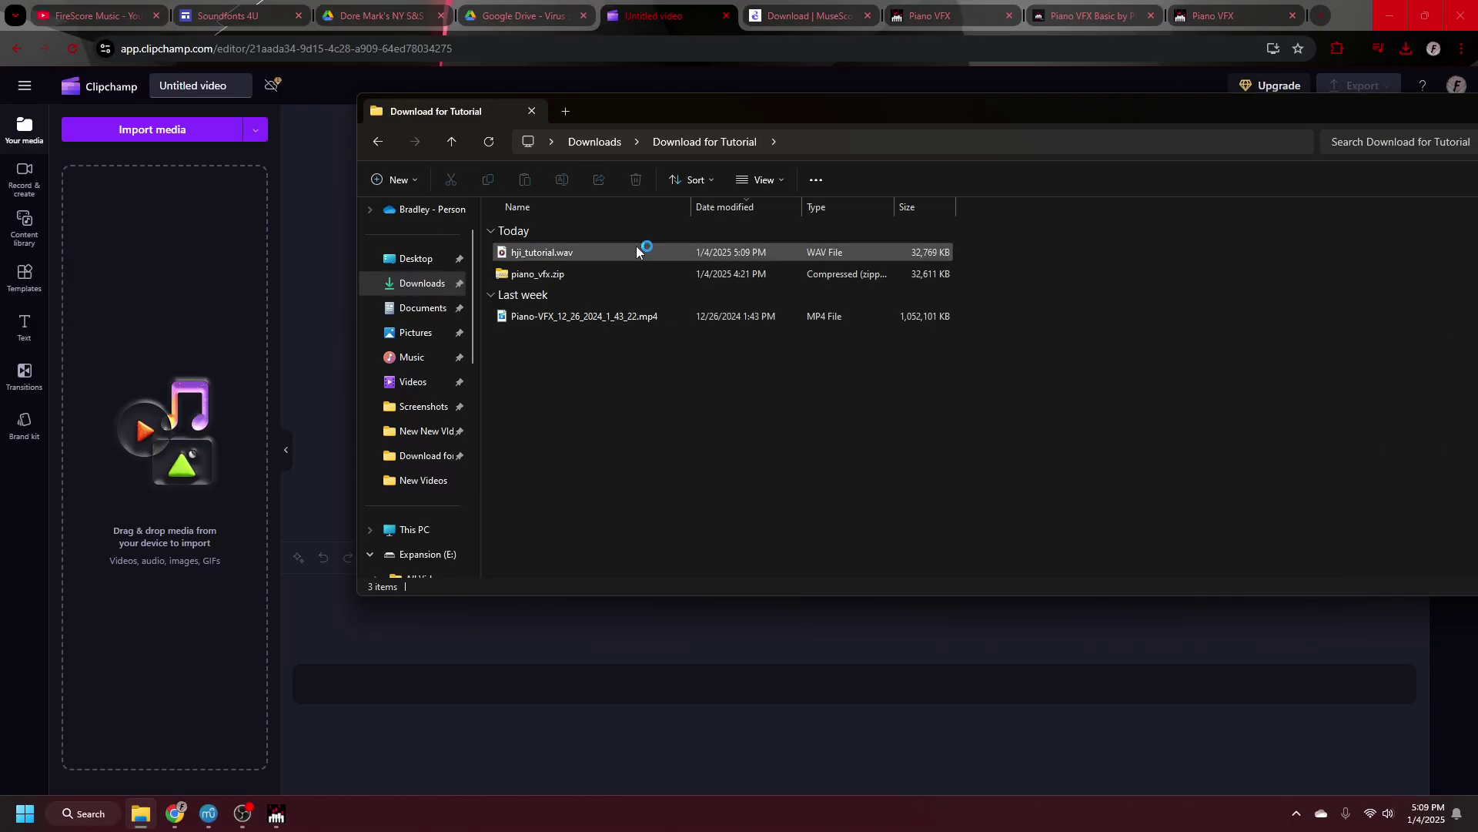
Import hji_tutorial.wav and the Piano-VFX mp4, then place the video and the audio below it on the timeline
ctrl+click(620, 316)
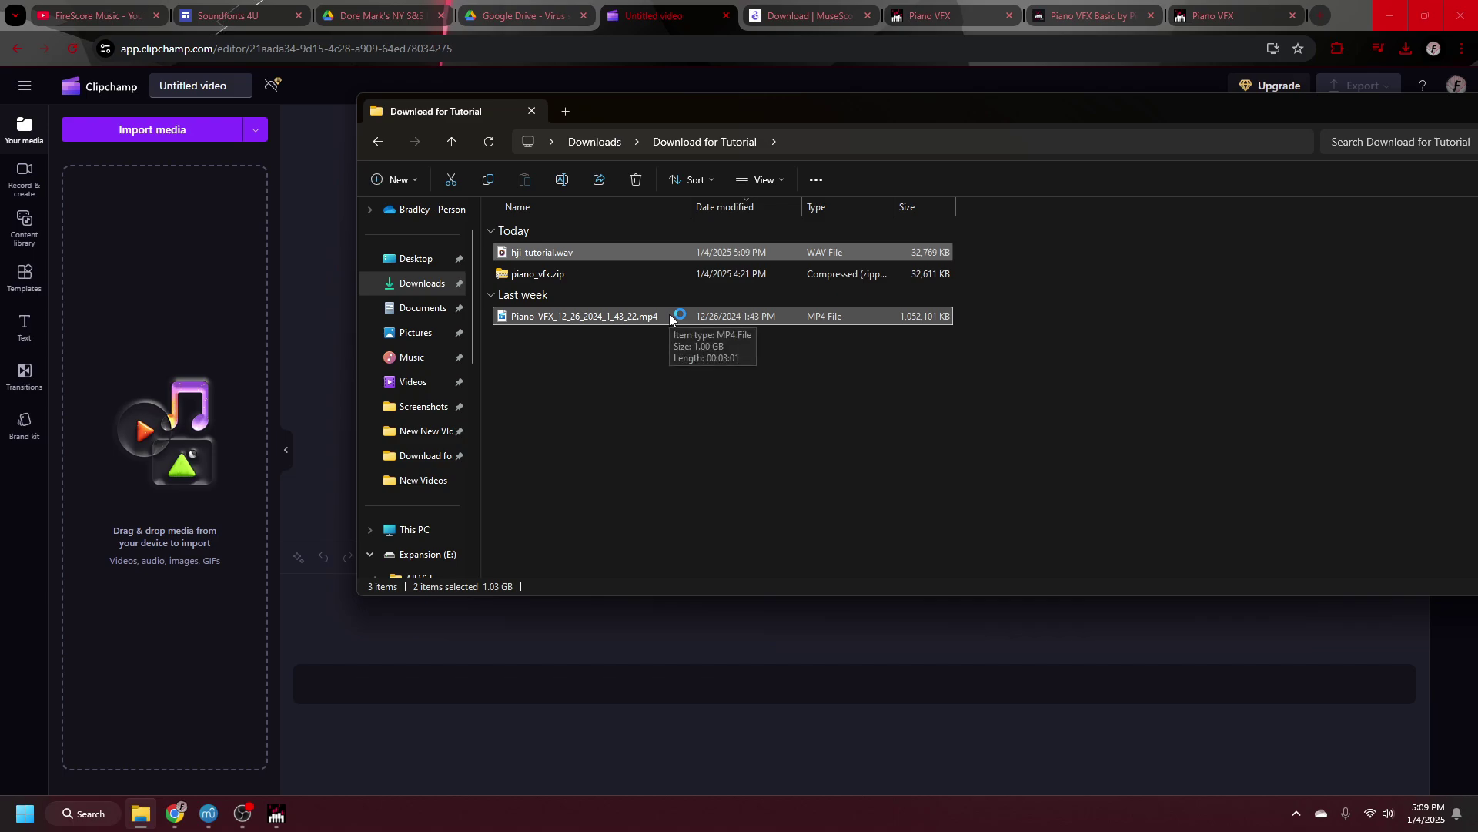
drag(632, 251, 170, 422)
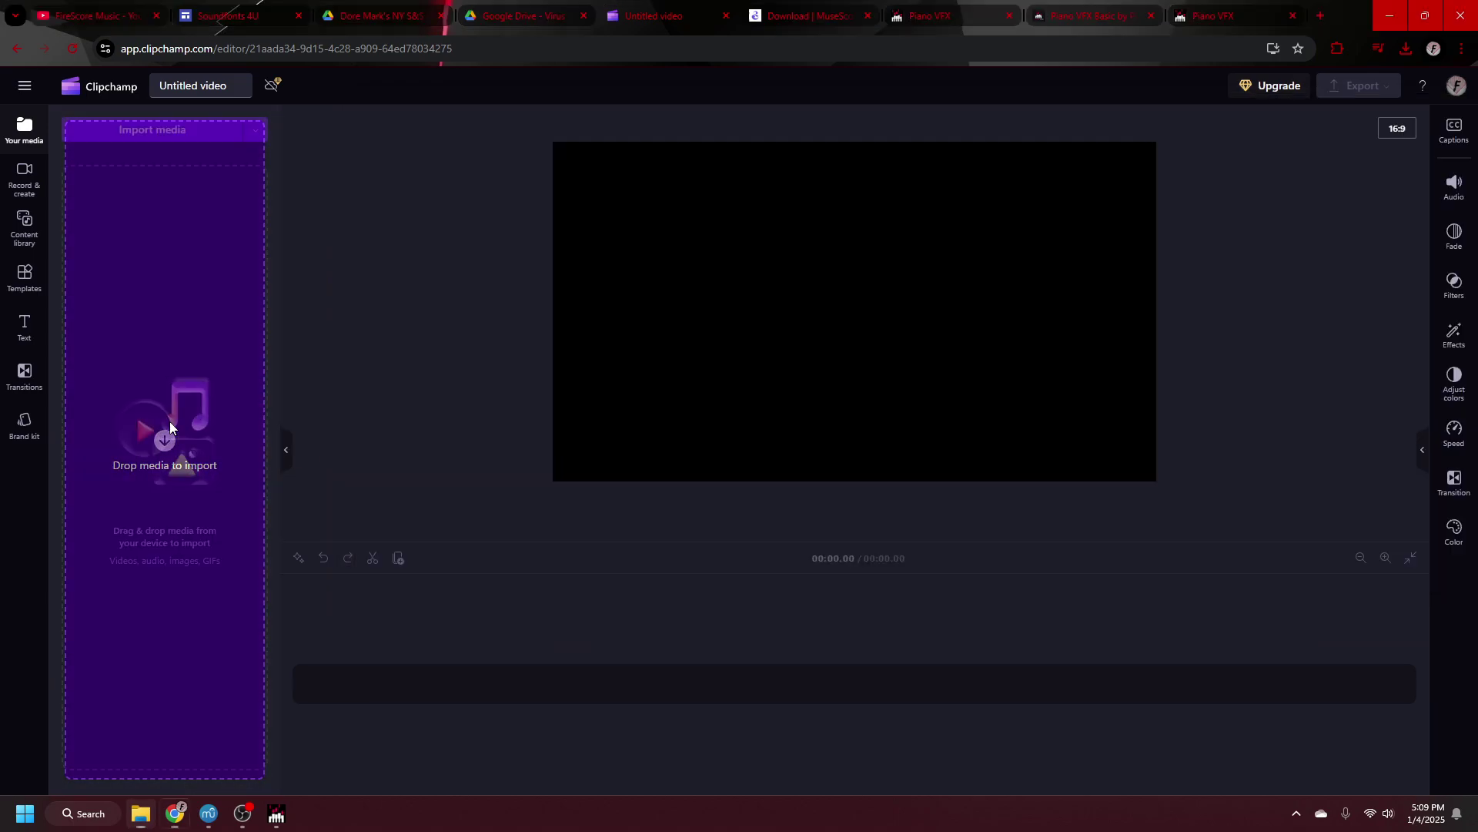
drag(150, 299, 339, 697)
drag(175, 241, 325, 722)
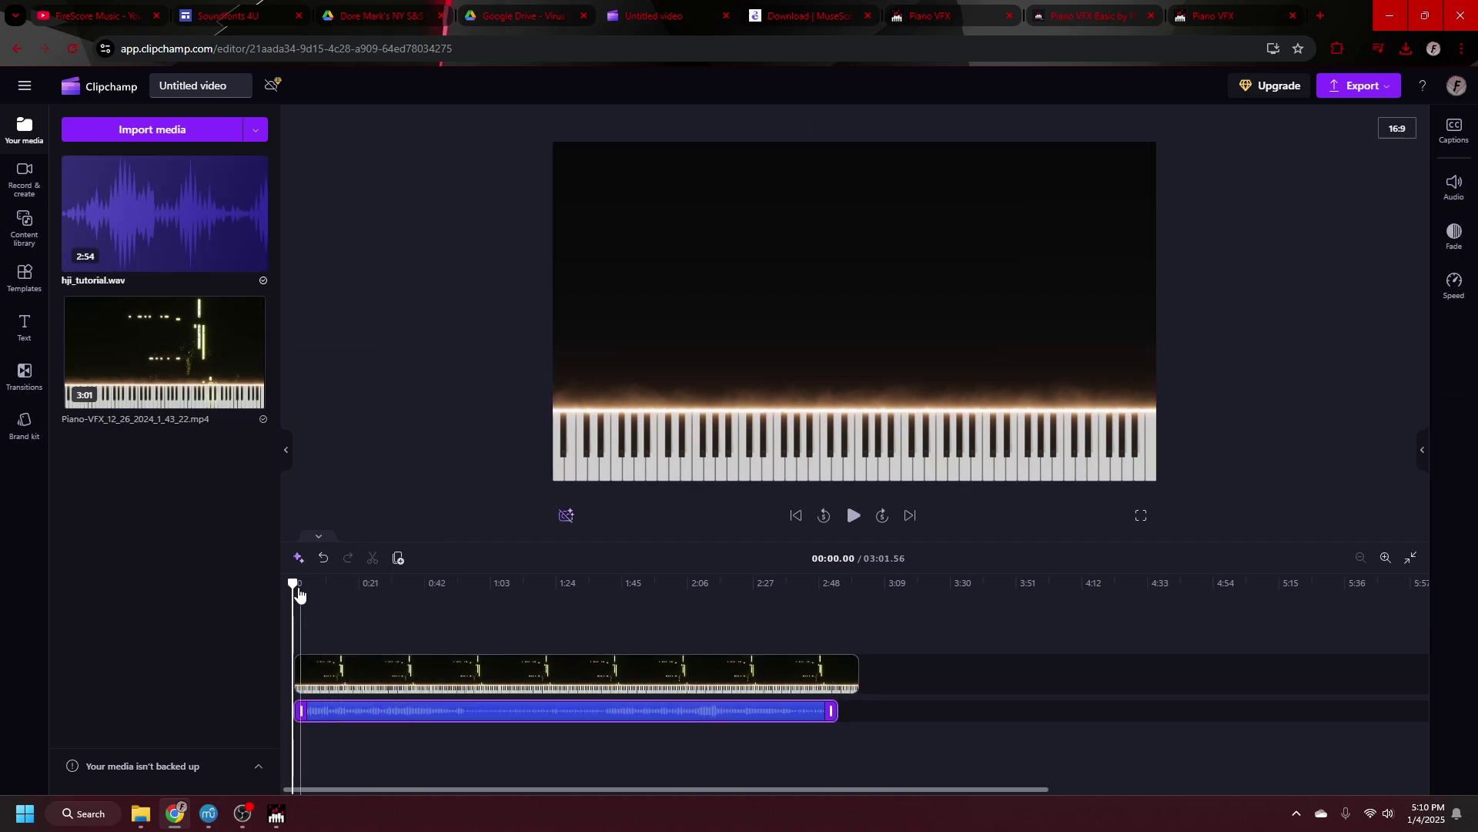
click(1386, 558)
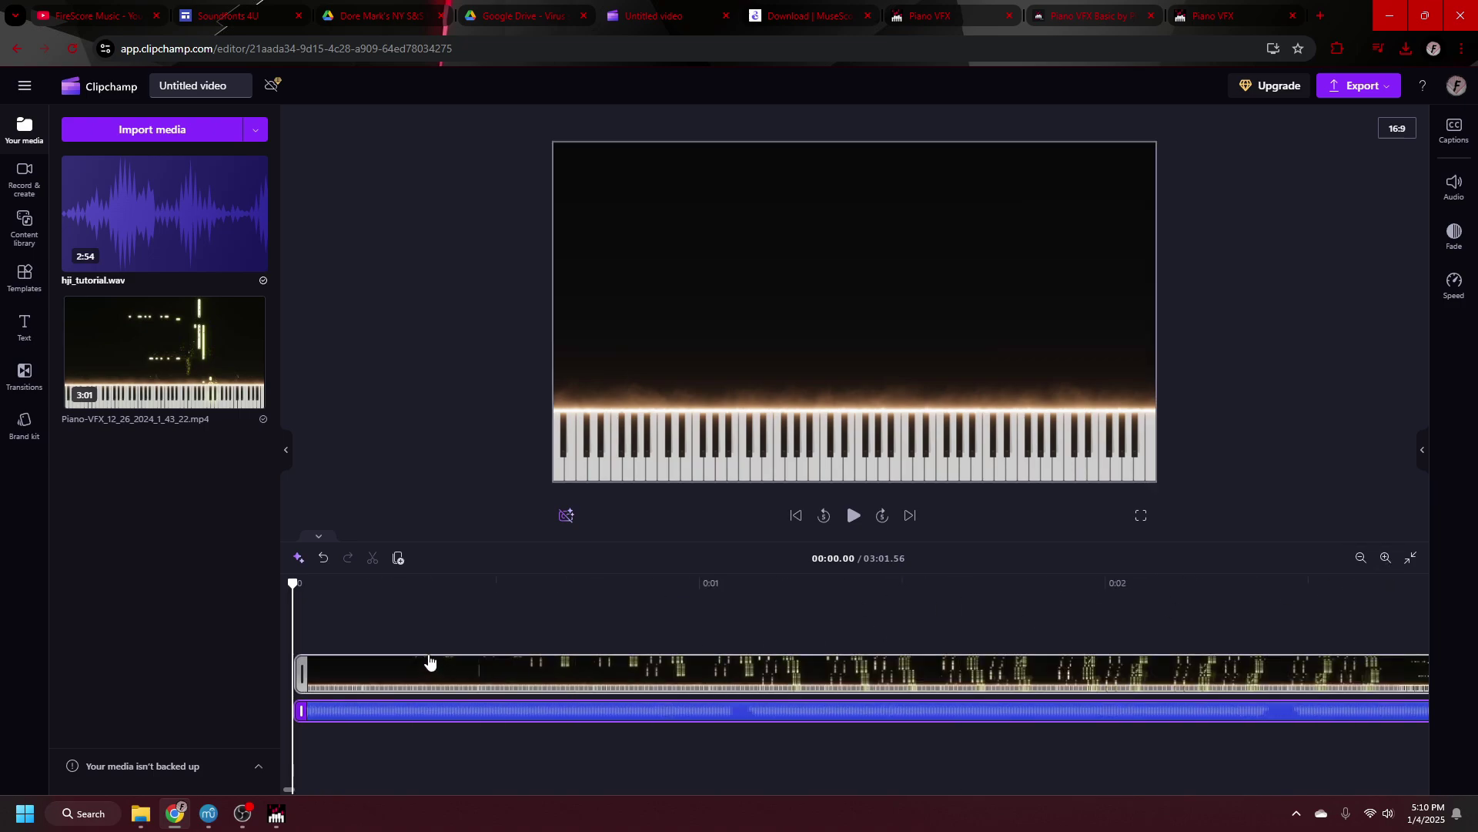
Check sync by previewing, then drag the hji_tutorial.wav clip right to start at about 0:04
key(space)
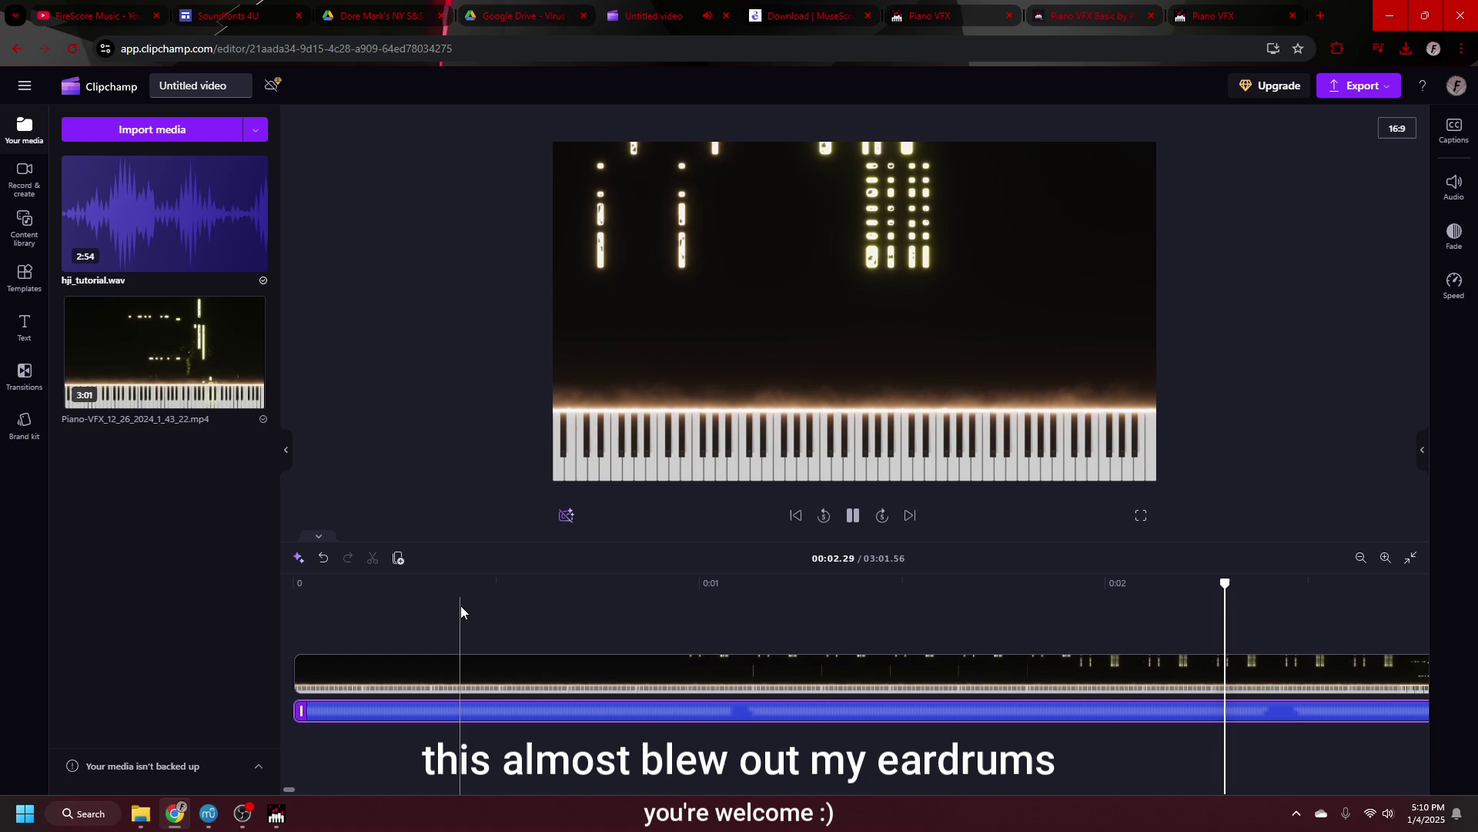
key(space)
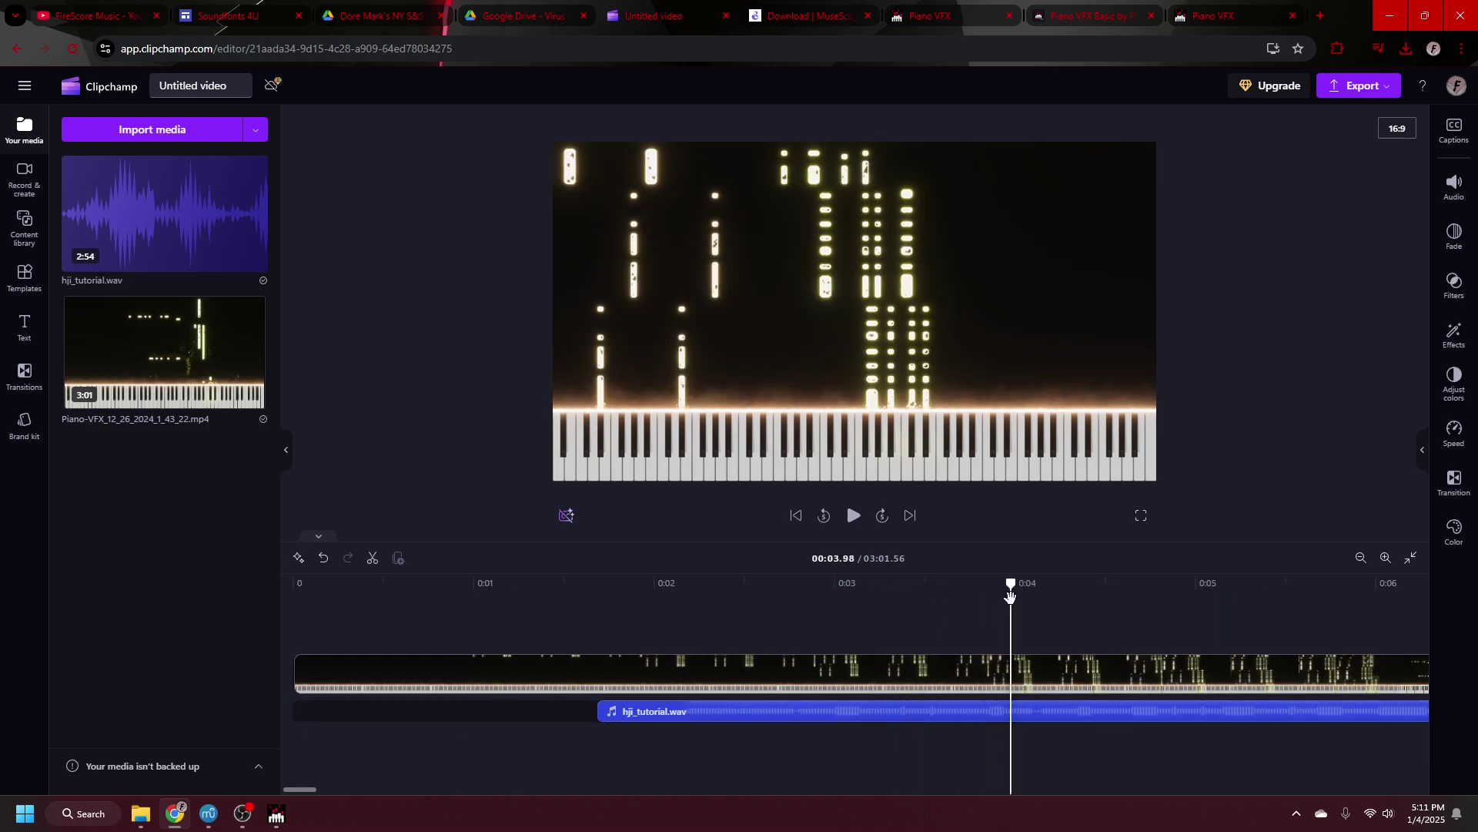
click(1386, 558)
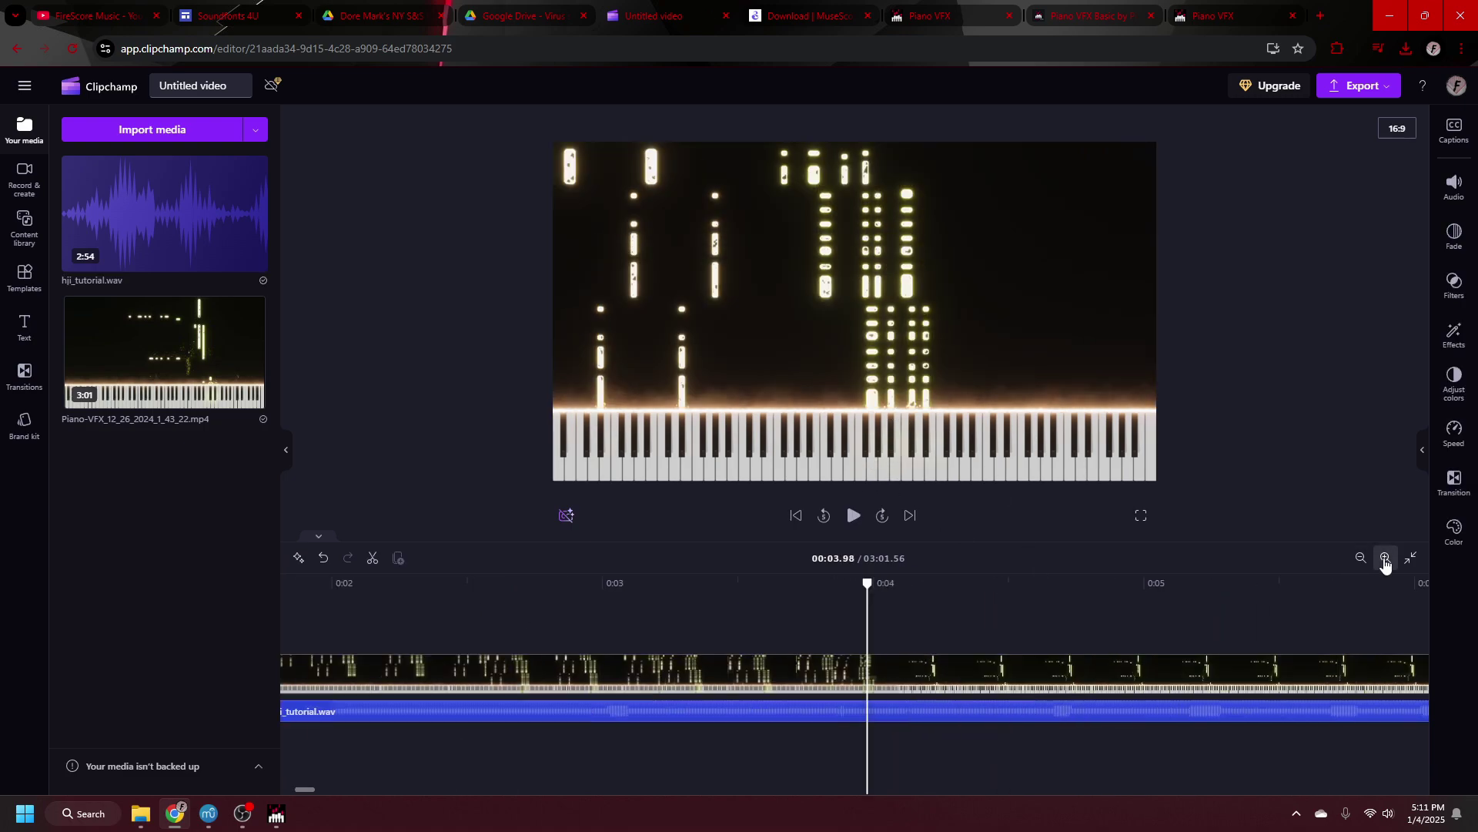
click(595, 705)
drag(595, 705, 1220, 713)
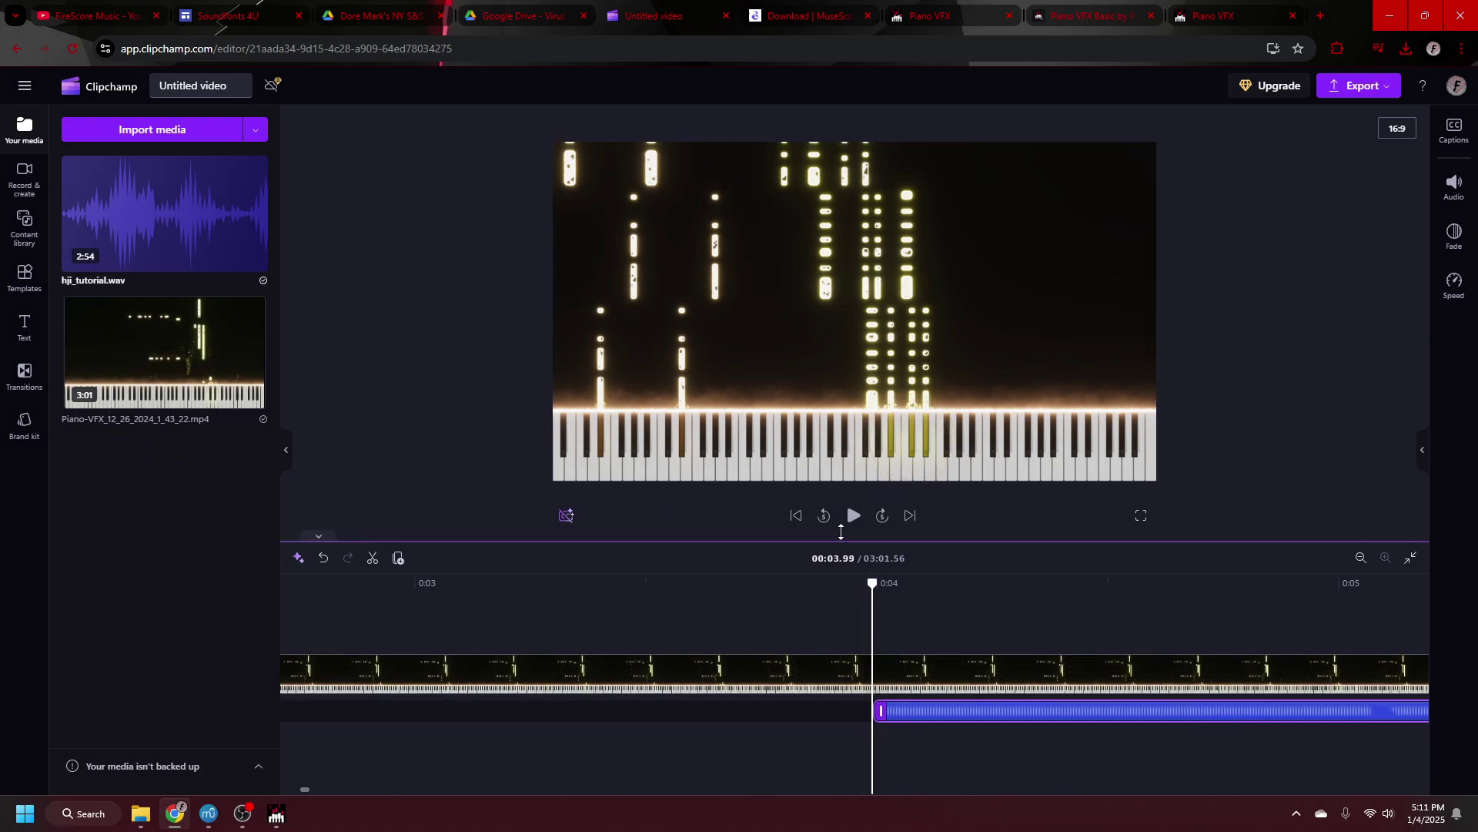
scroll(873, 583, down, 5)
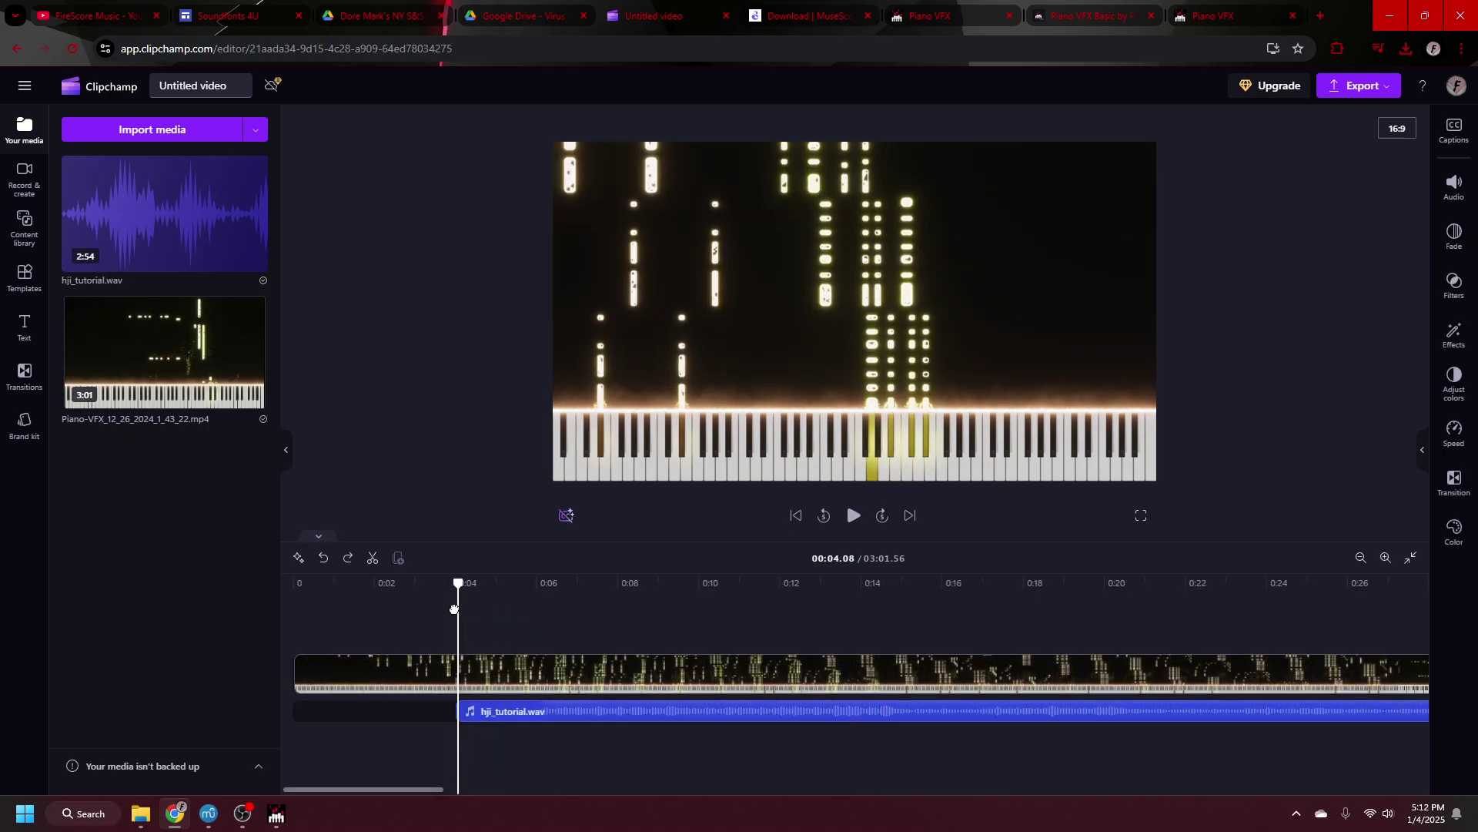
drag(459, 583, 281, 611)
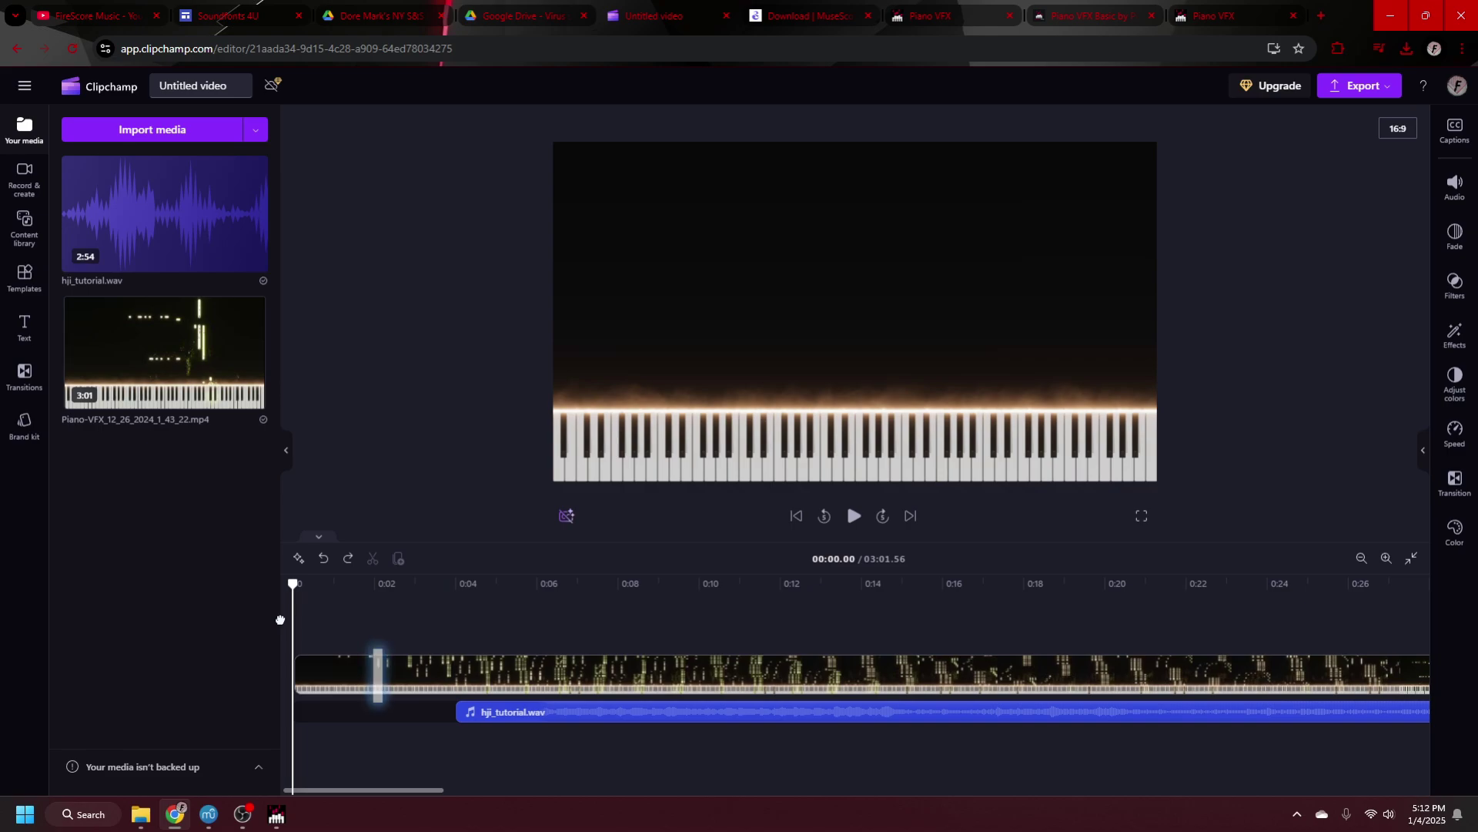
Split the piano video at about 0:03 and delete the silent opening piece and the gap
drag(280, 620, 419, 636)
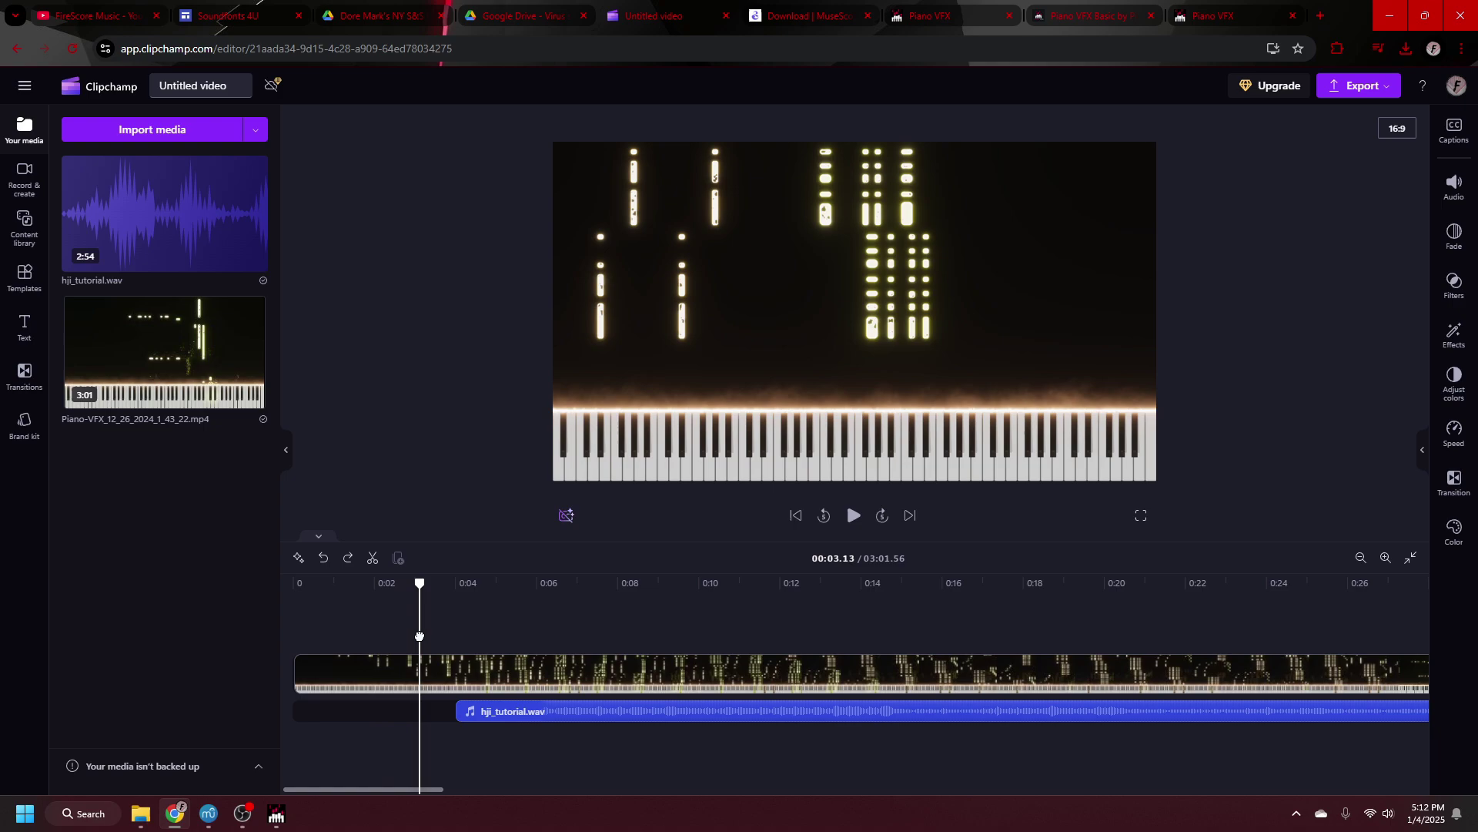
click(419, 673)
click(373, 558)
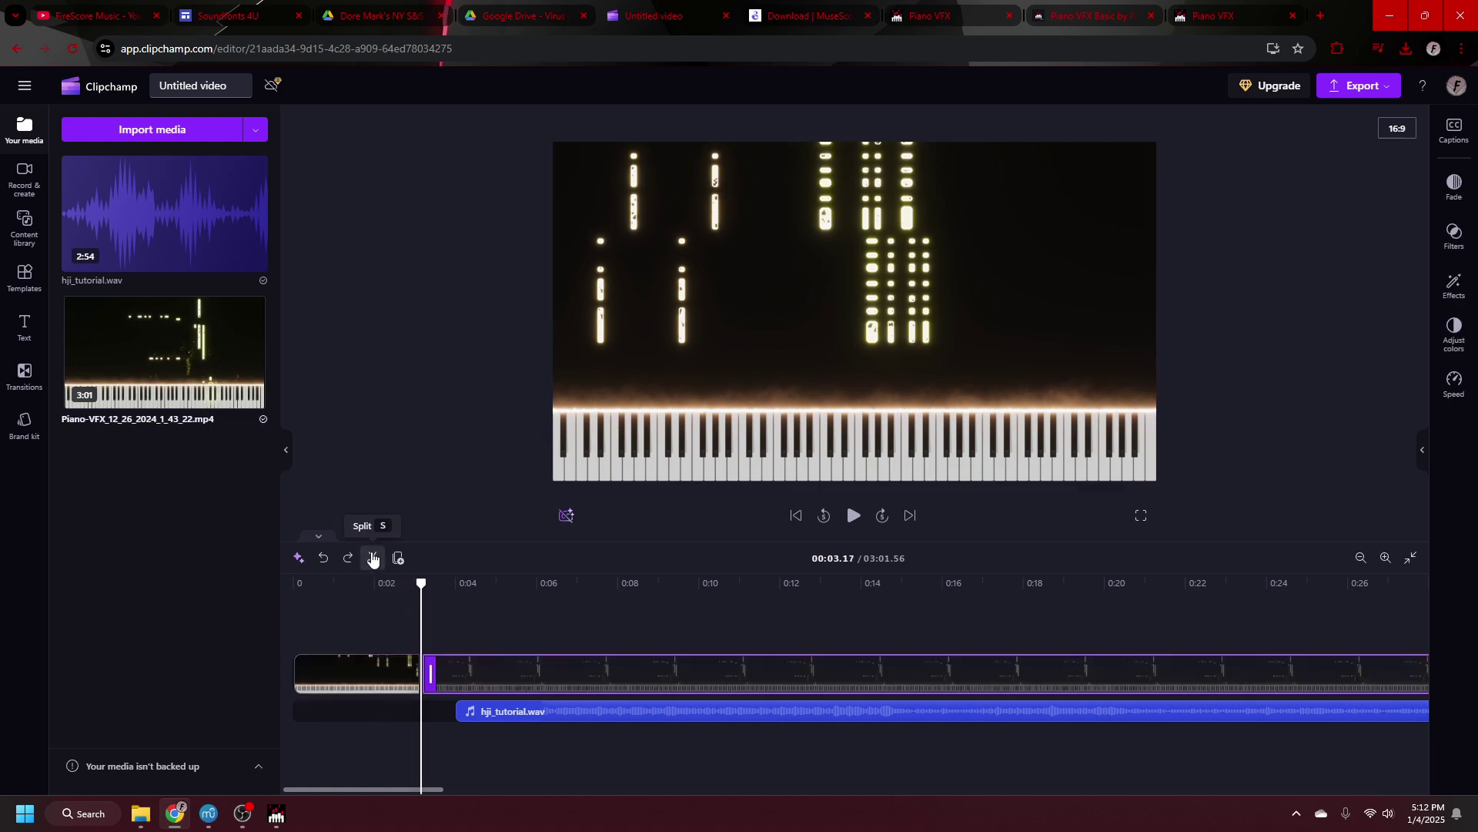
click(388, 676)
key(Delete)
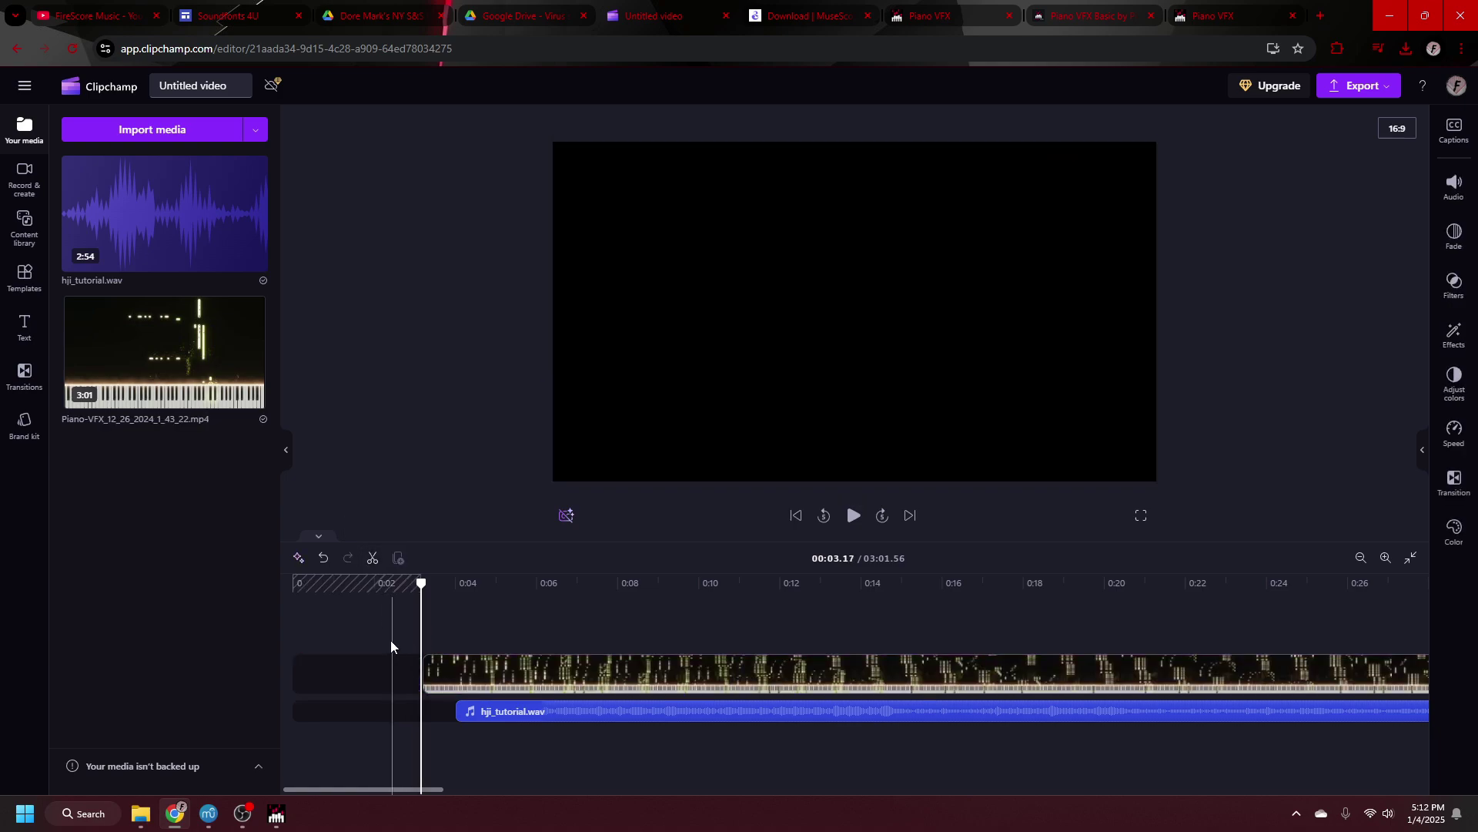
click(358, 580)
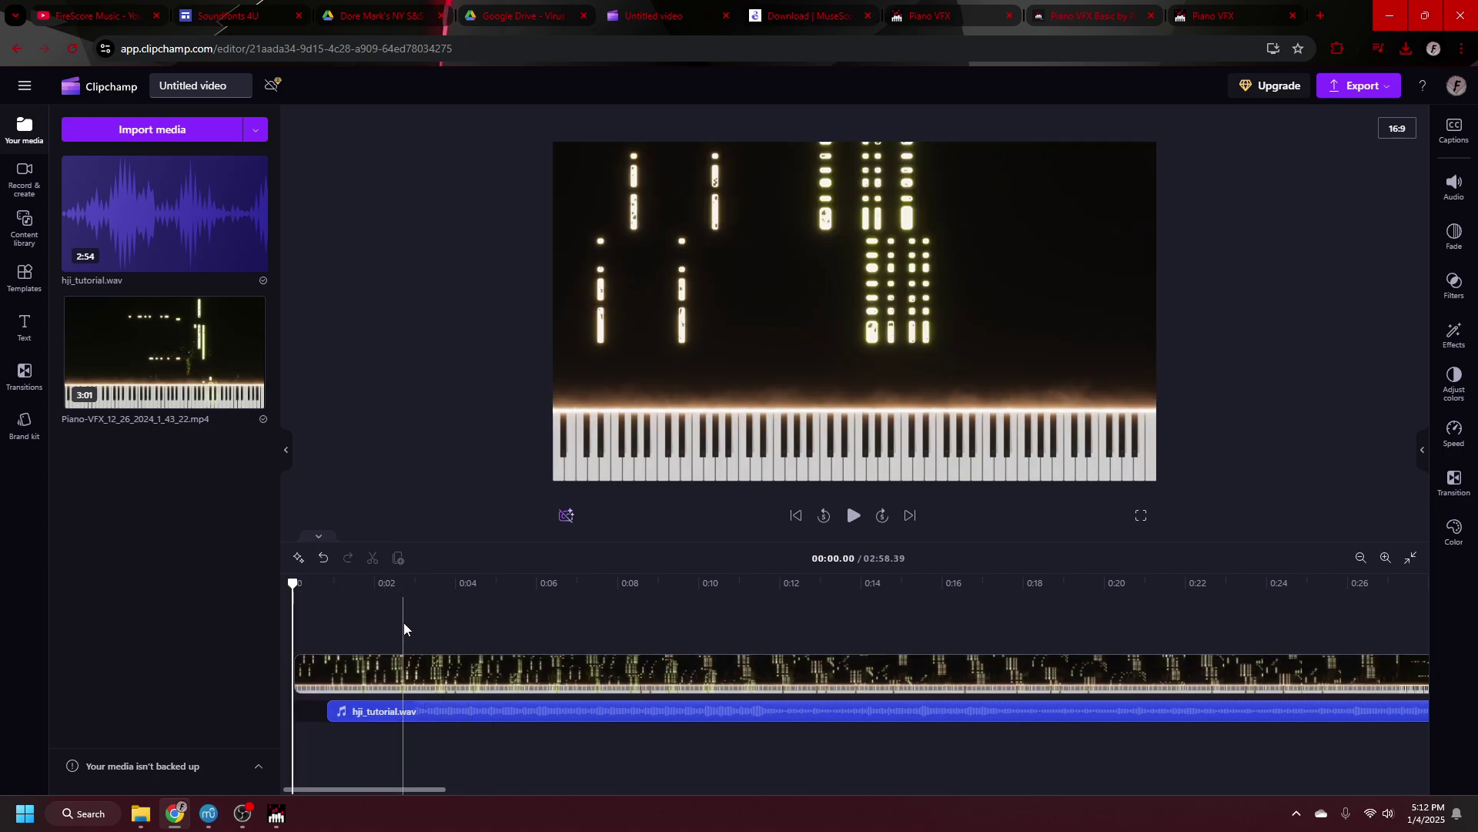
Play the project from the start, then split the piano video at about 2:56
key(space)
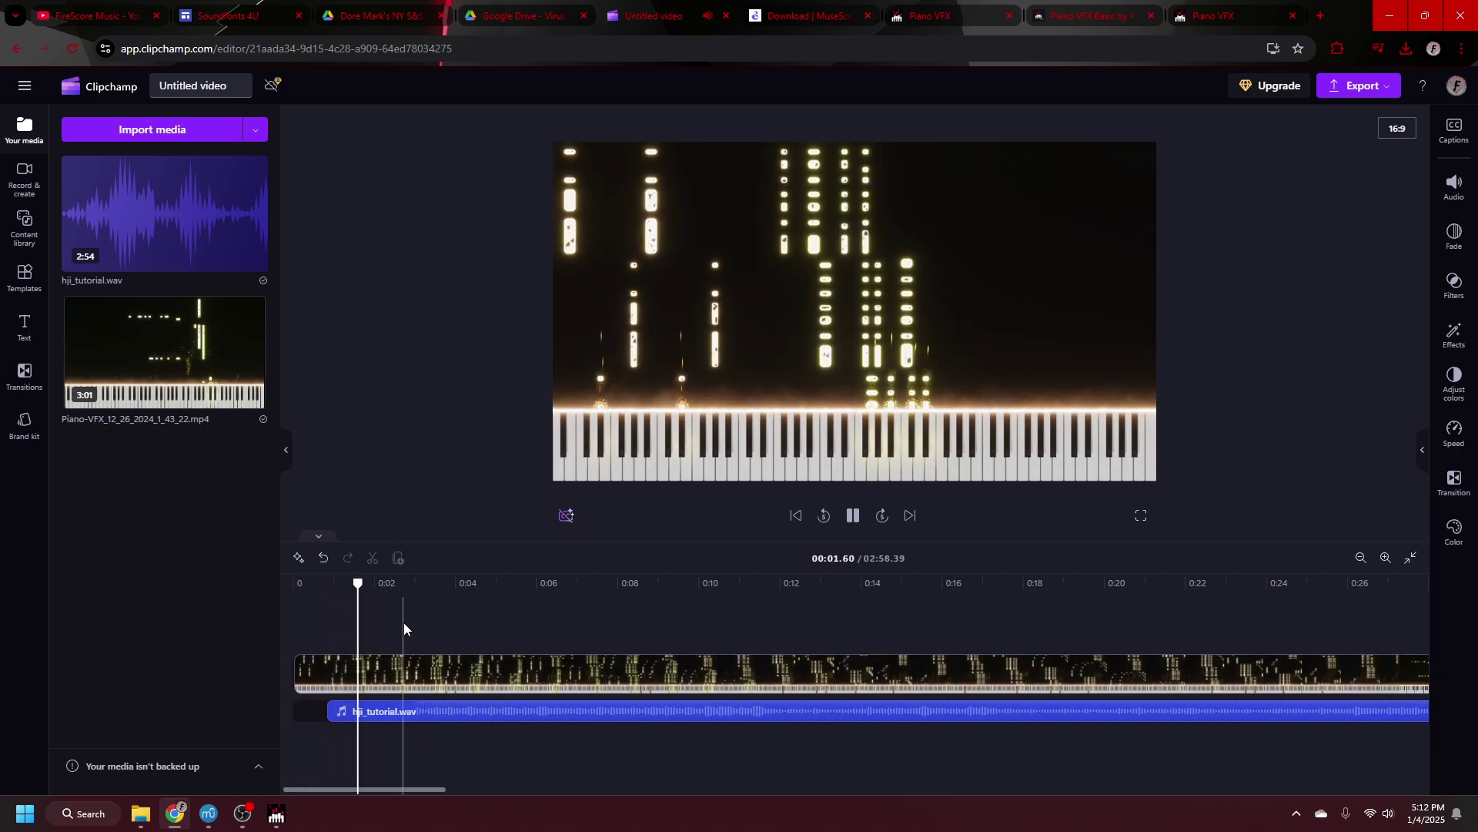
click(394, 671)
mouse_move(892, 585)
mouse_down()
mouse_move(866, 585)
mouse_move(886, 585)
mouse_up()
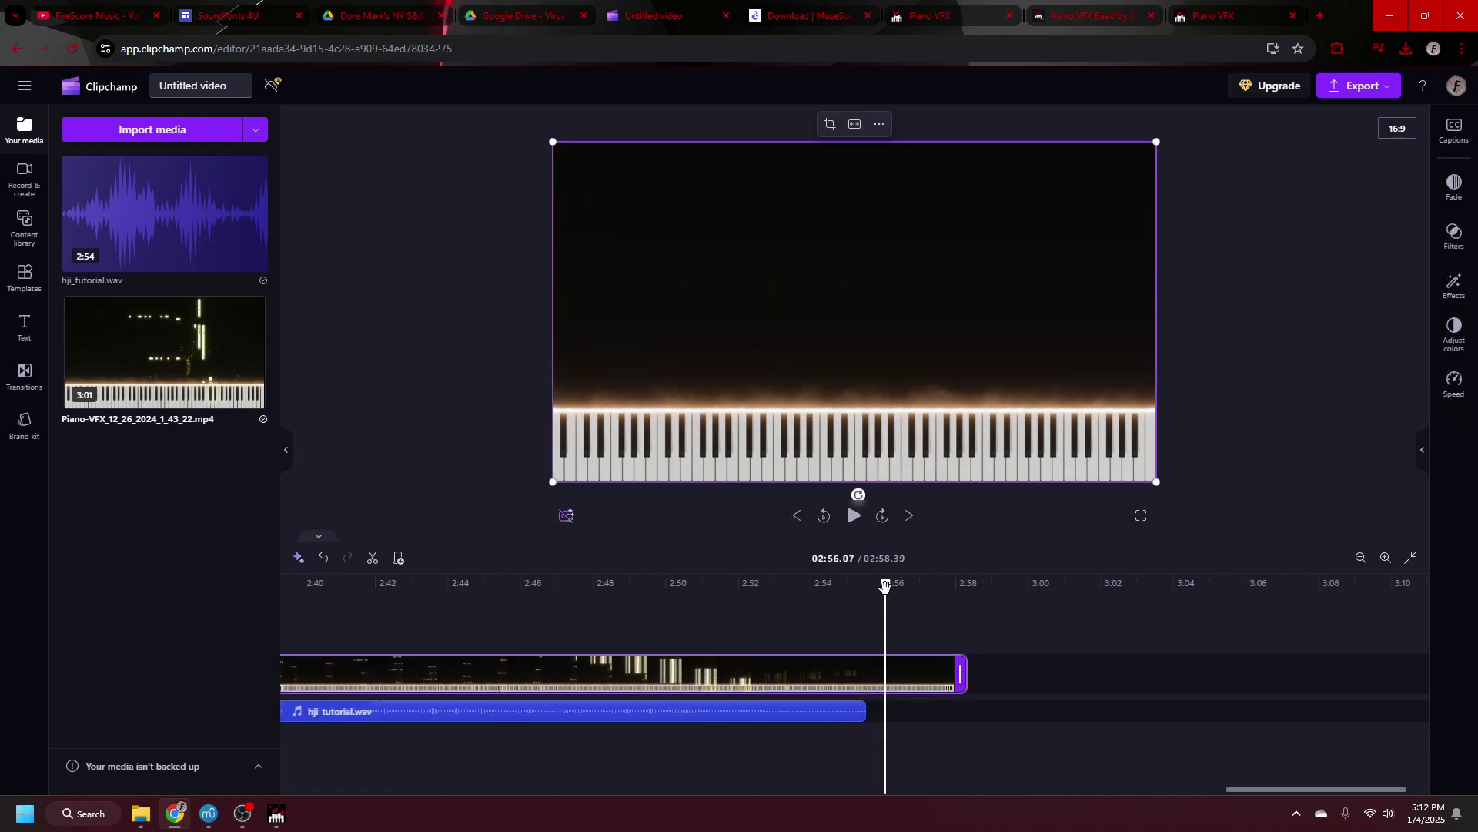
click(393, 568)
Delete the video's trailing piece and add a Plain text clip at the timeline start
key(Delete)
click(24, 327)
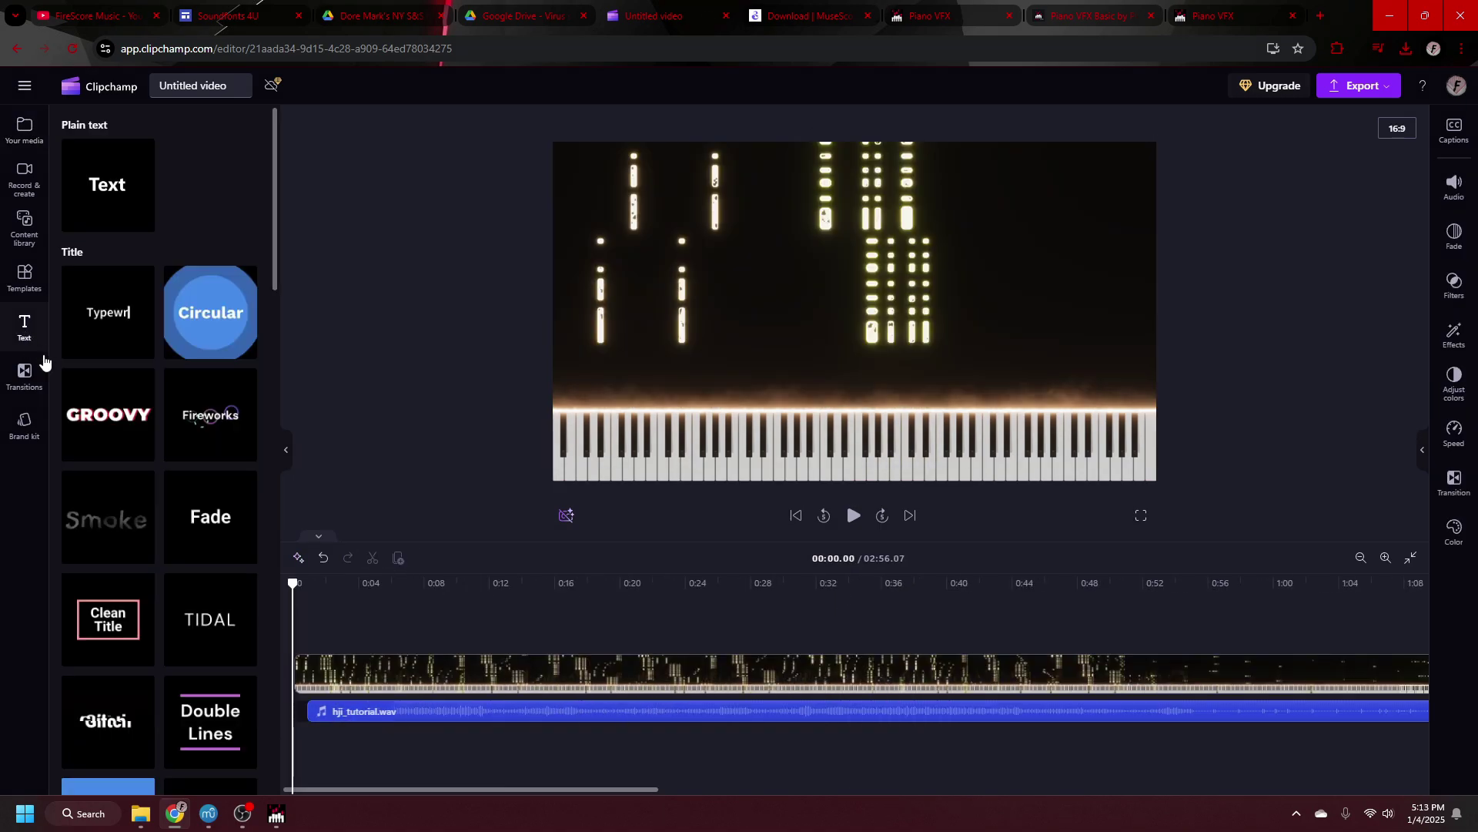
drag(93, 167, 333, 643)
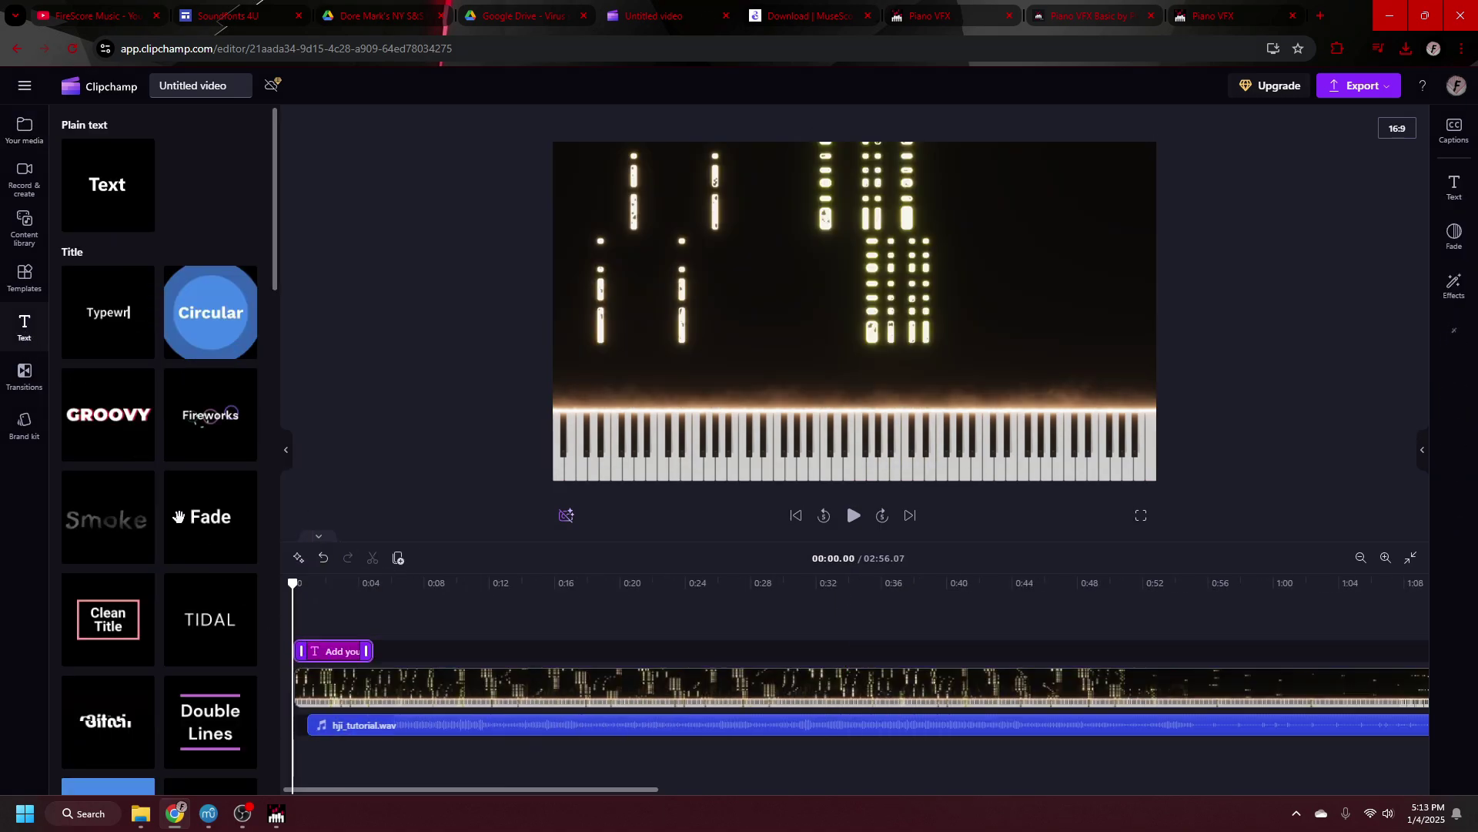
Replace the placeholder with the creator's name, move it top-right, and stretch it to the video's end
double_click(899, 327)
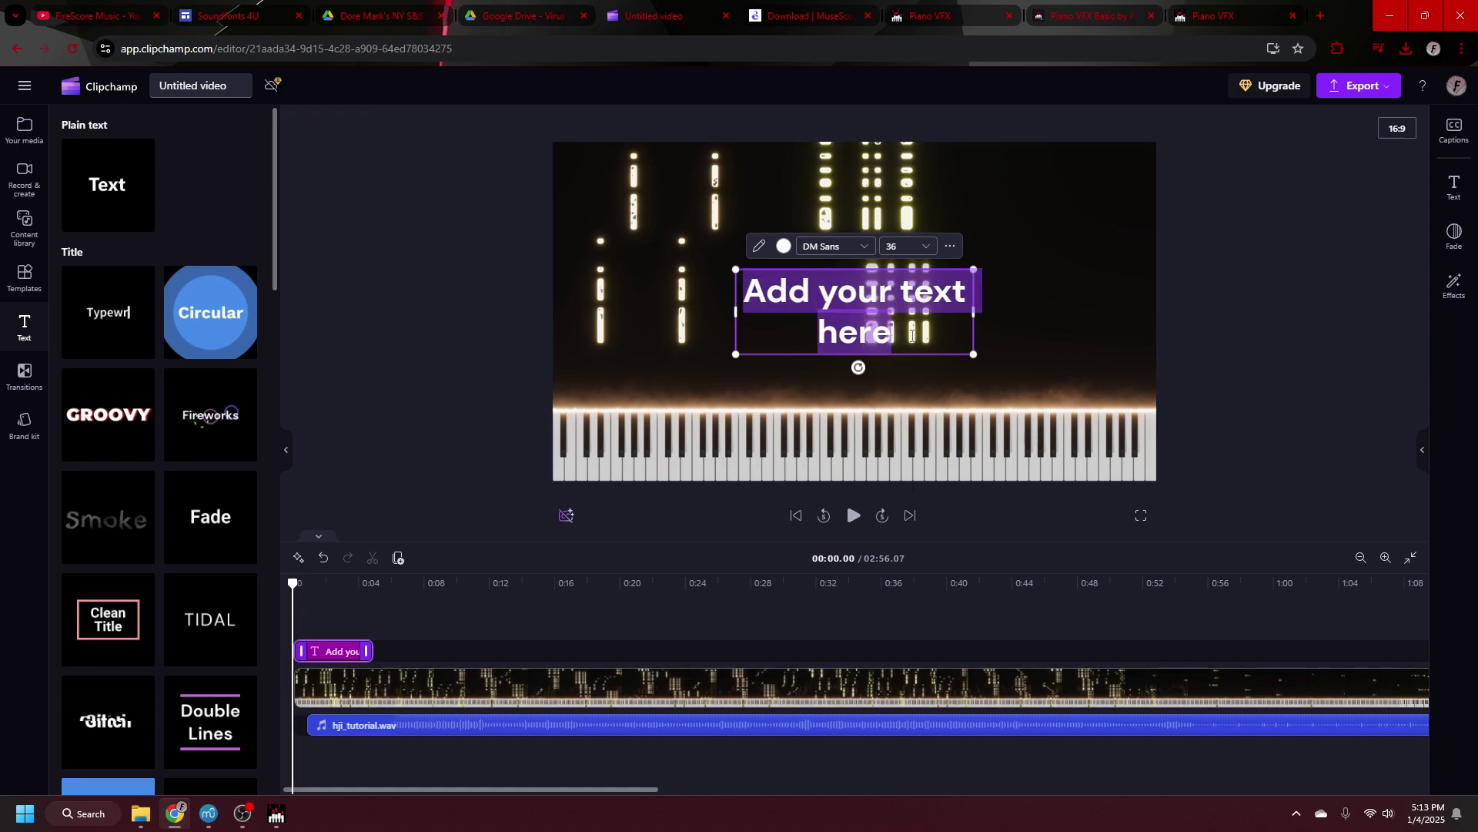
text(Bradley Fire)
drag(923, 303, 1109, 156)
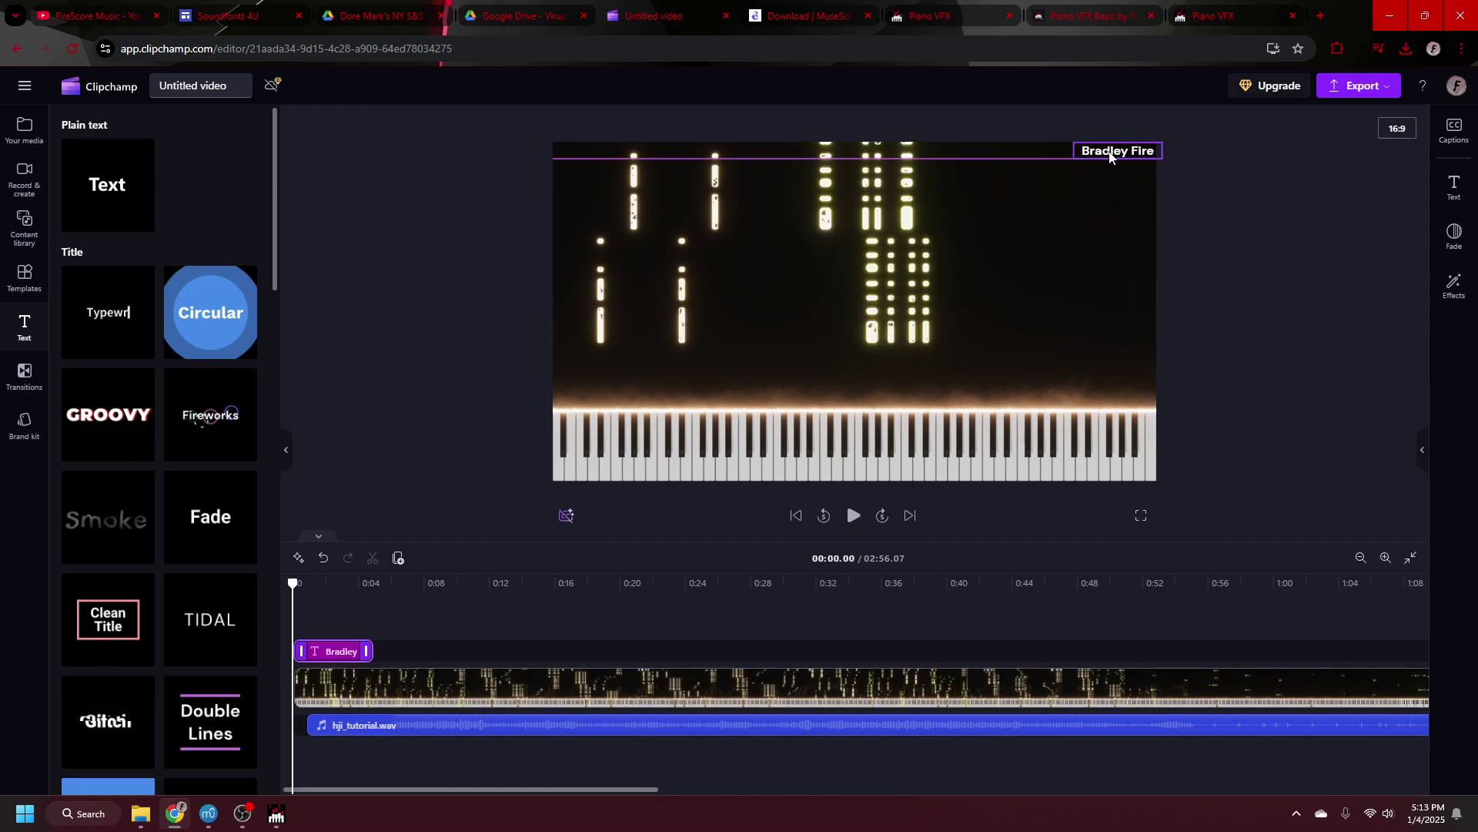
drag(366, 651, 1346, 650)
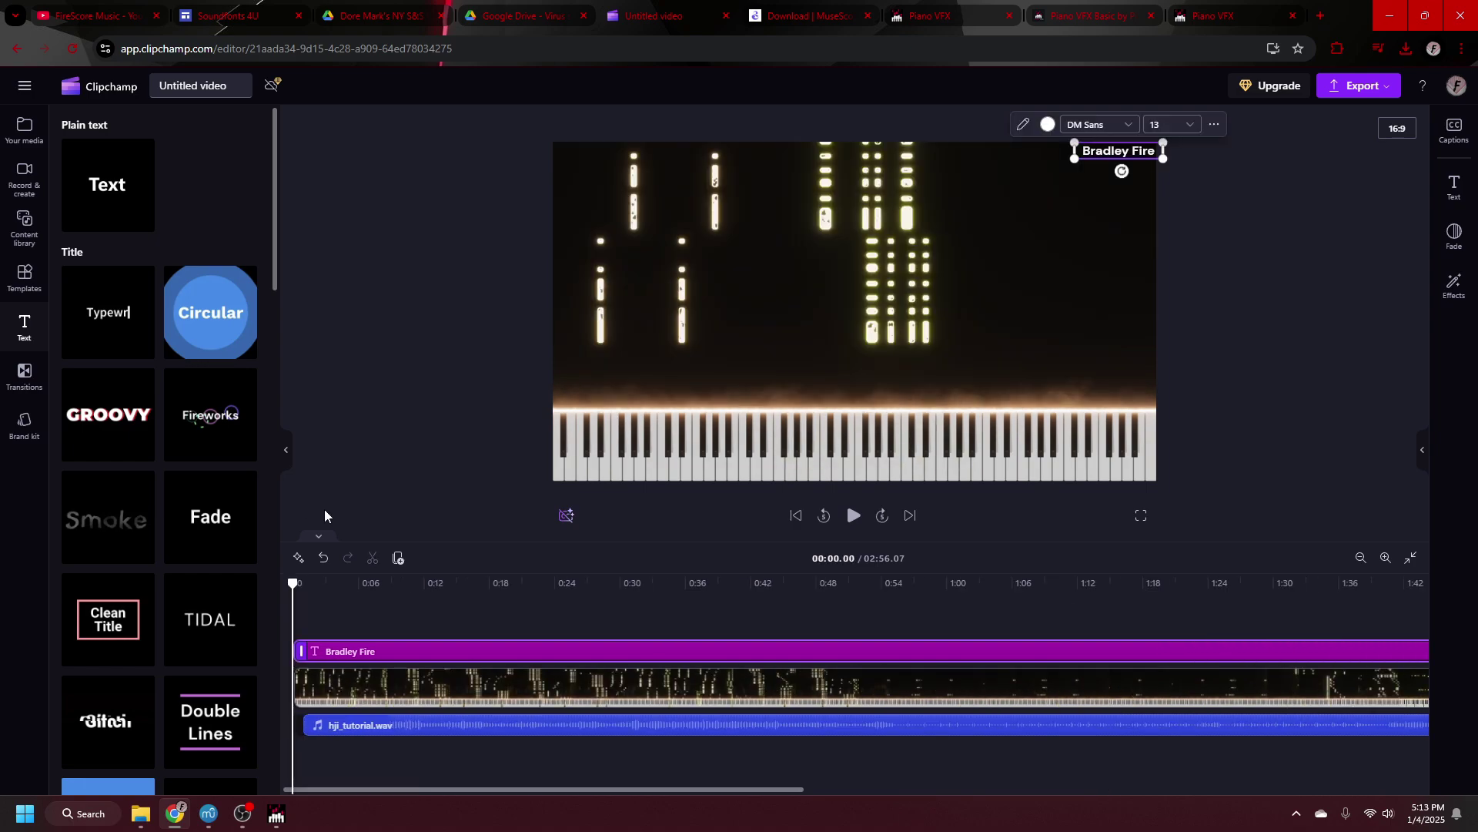
Give the piano video and name text clips a 0.2-second fade in and out, then preview
click(352, 683)
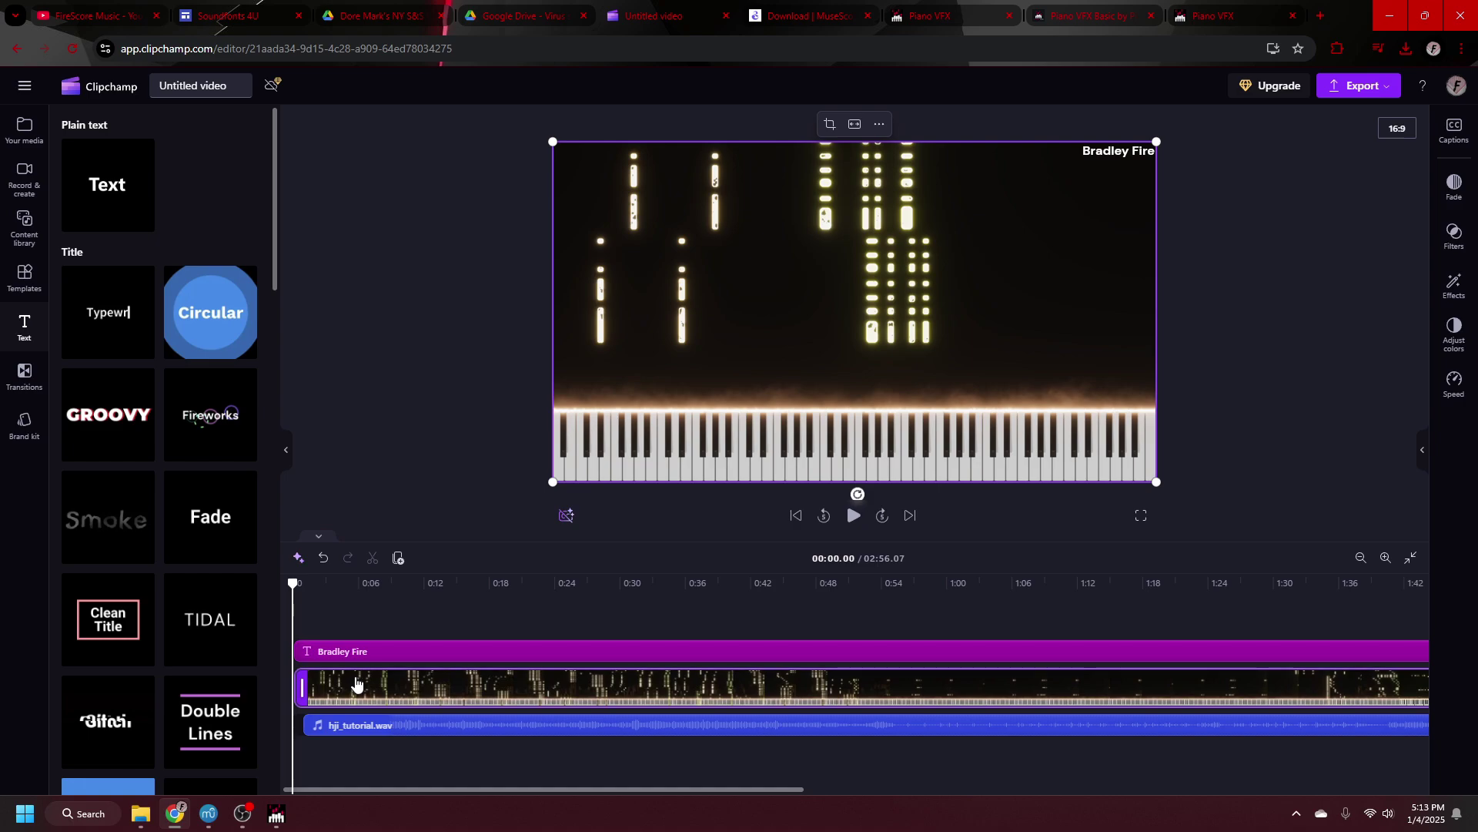
click(389, 653)
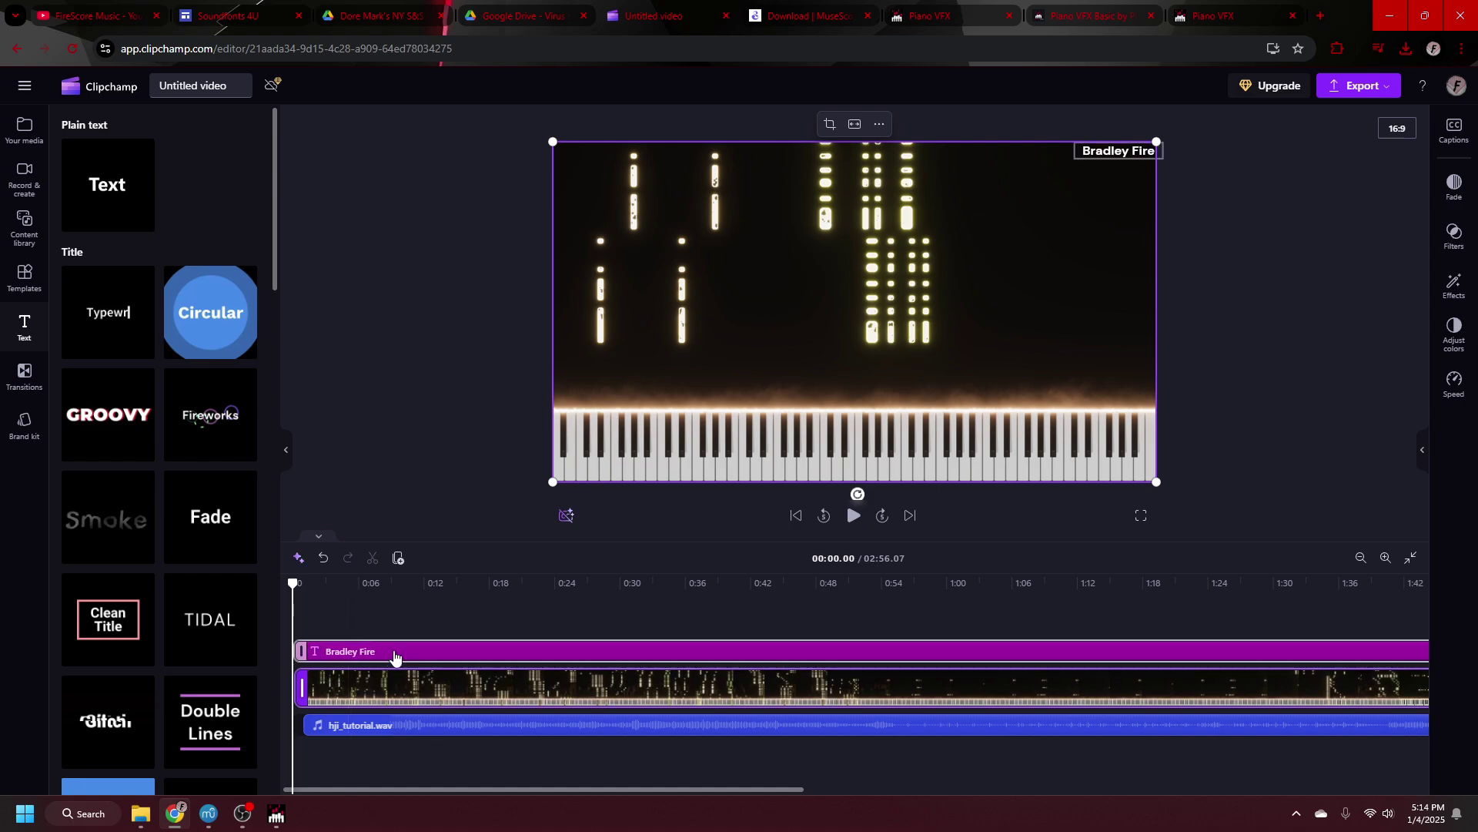
click(1457, 181)
drag(1224, 187, 1232, 182)
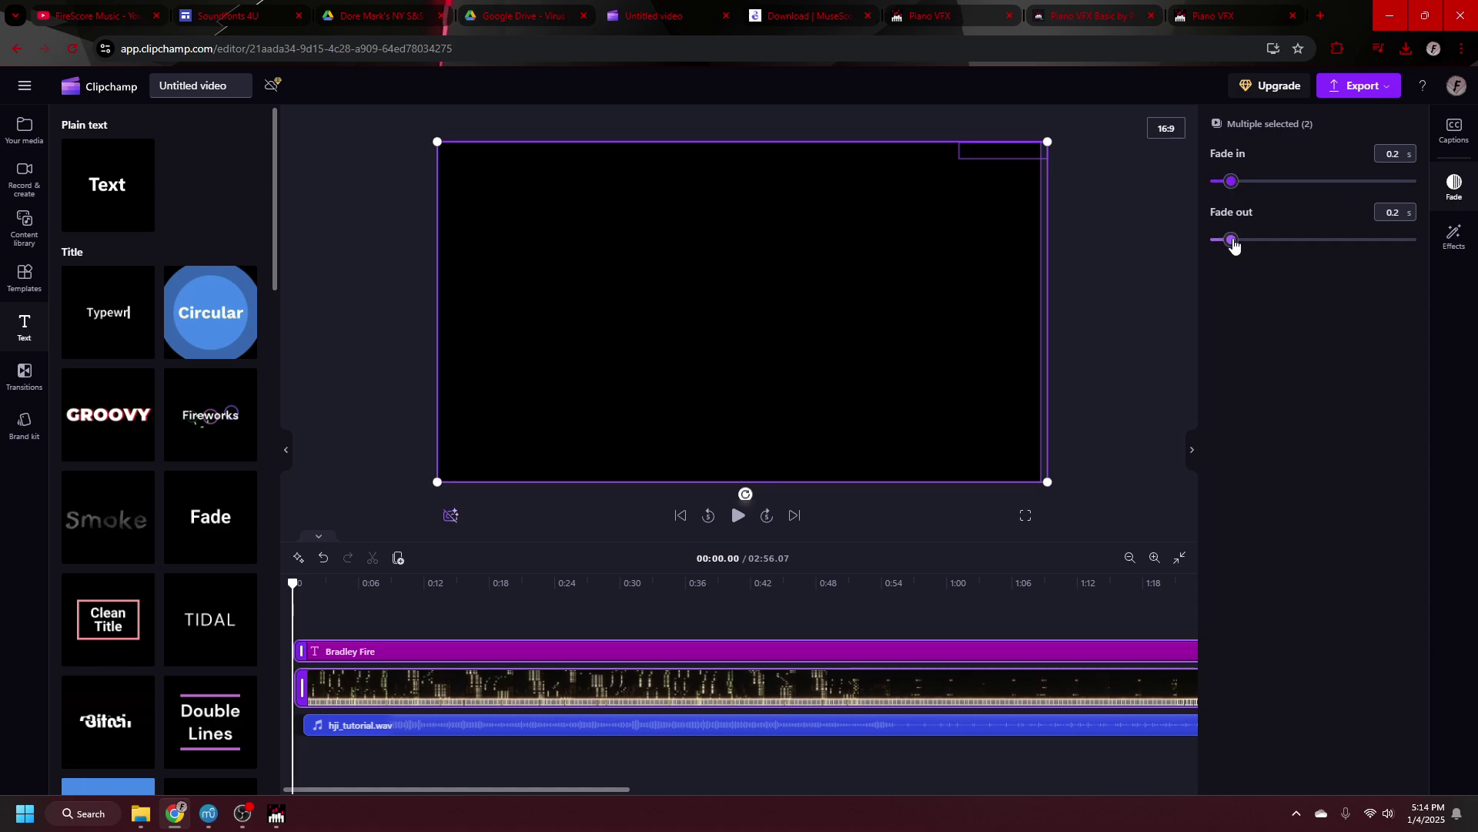
click(739, 522)
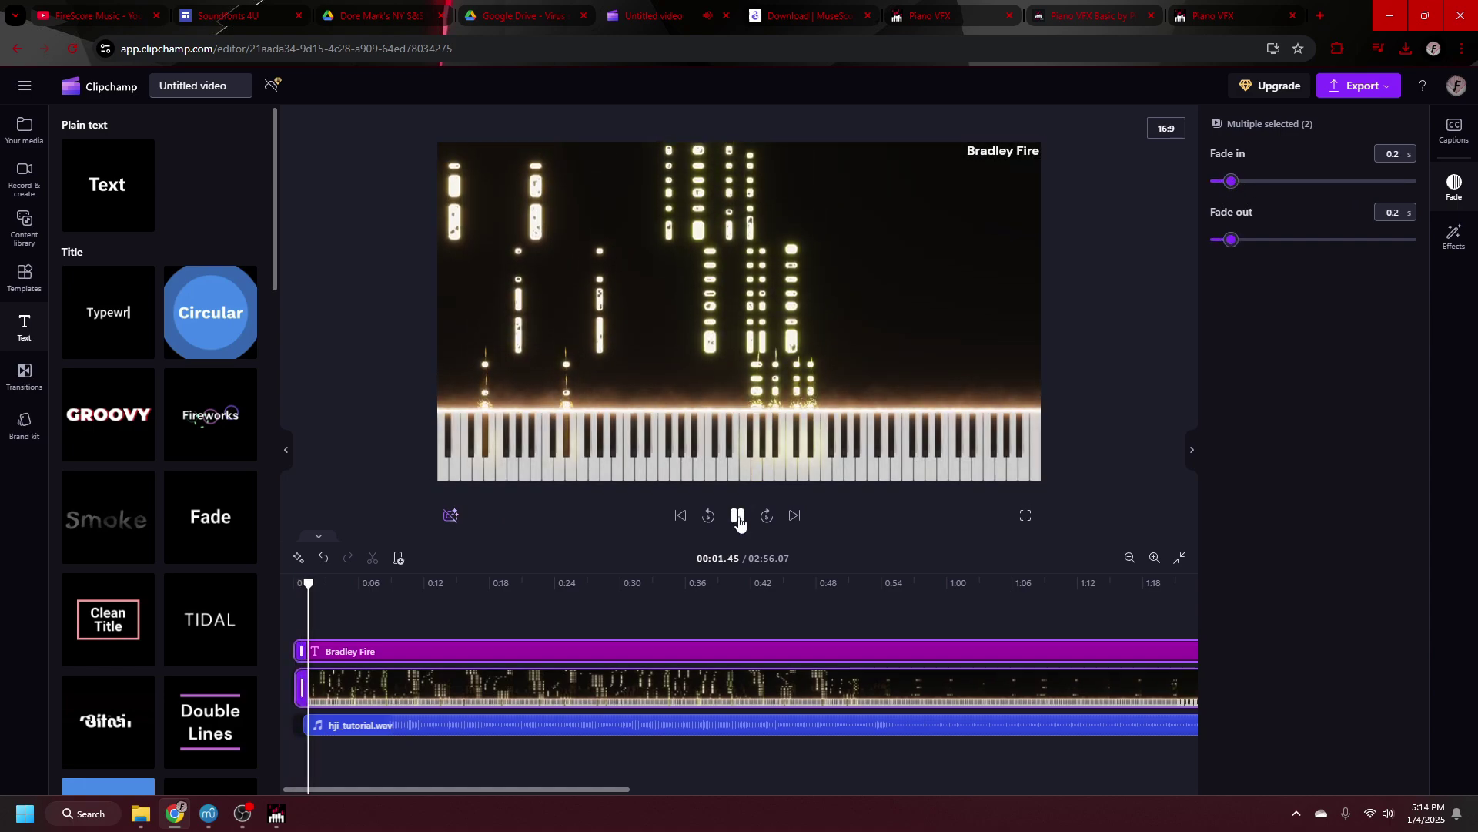
click(755, 593)
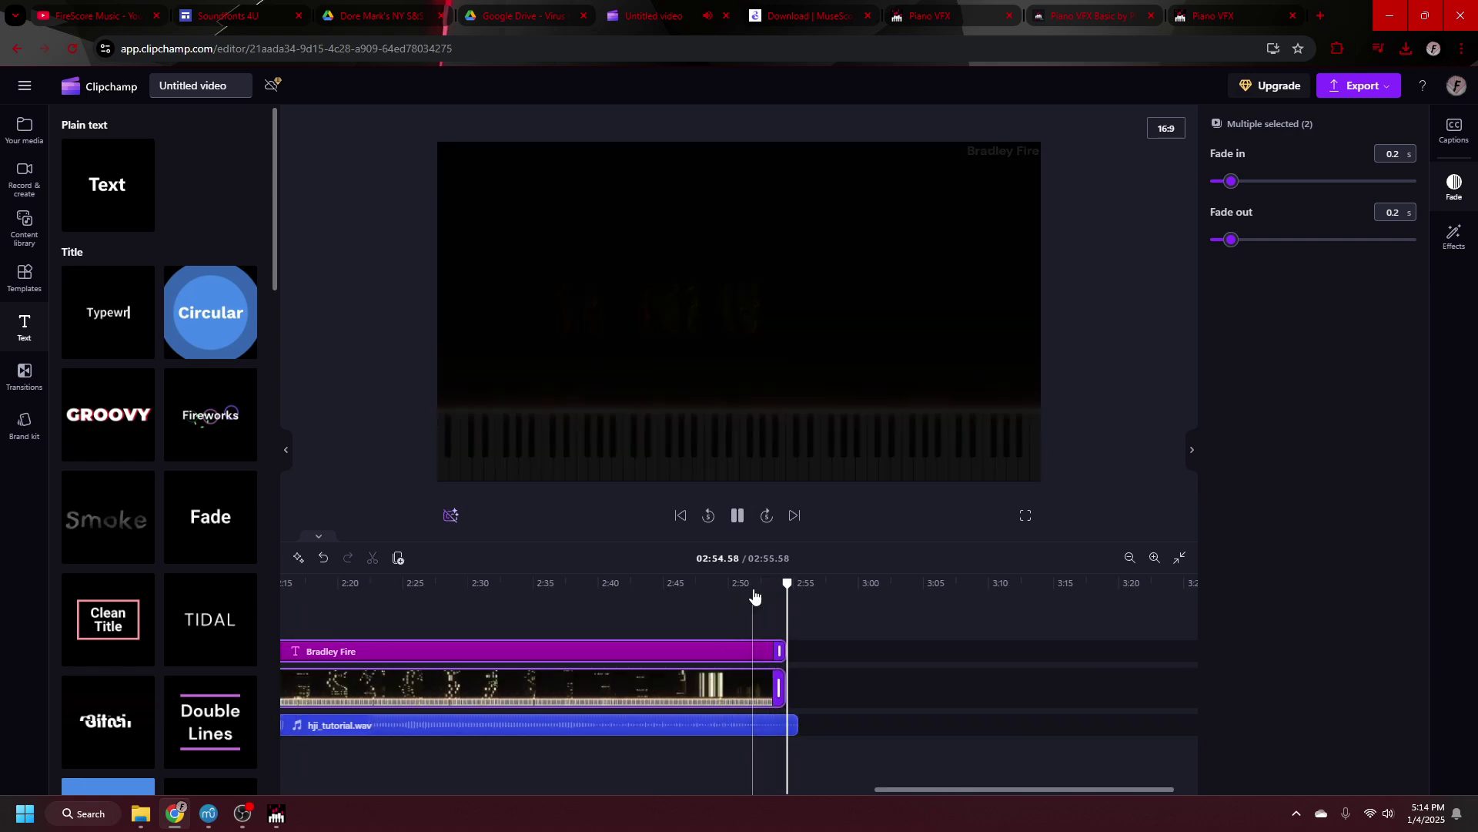
Delete the hji_tutorial.wav audio running past the video's end, leaving the project at 2:54.61
click(757, 599)
drag(751, 586, 825, 585)
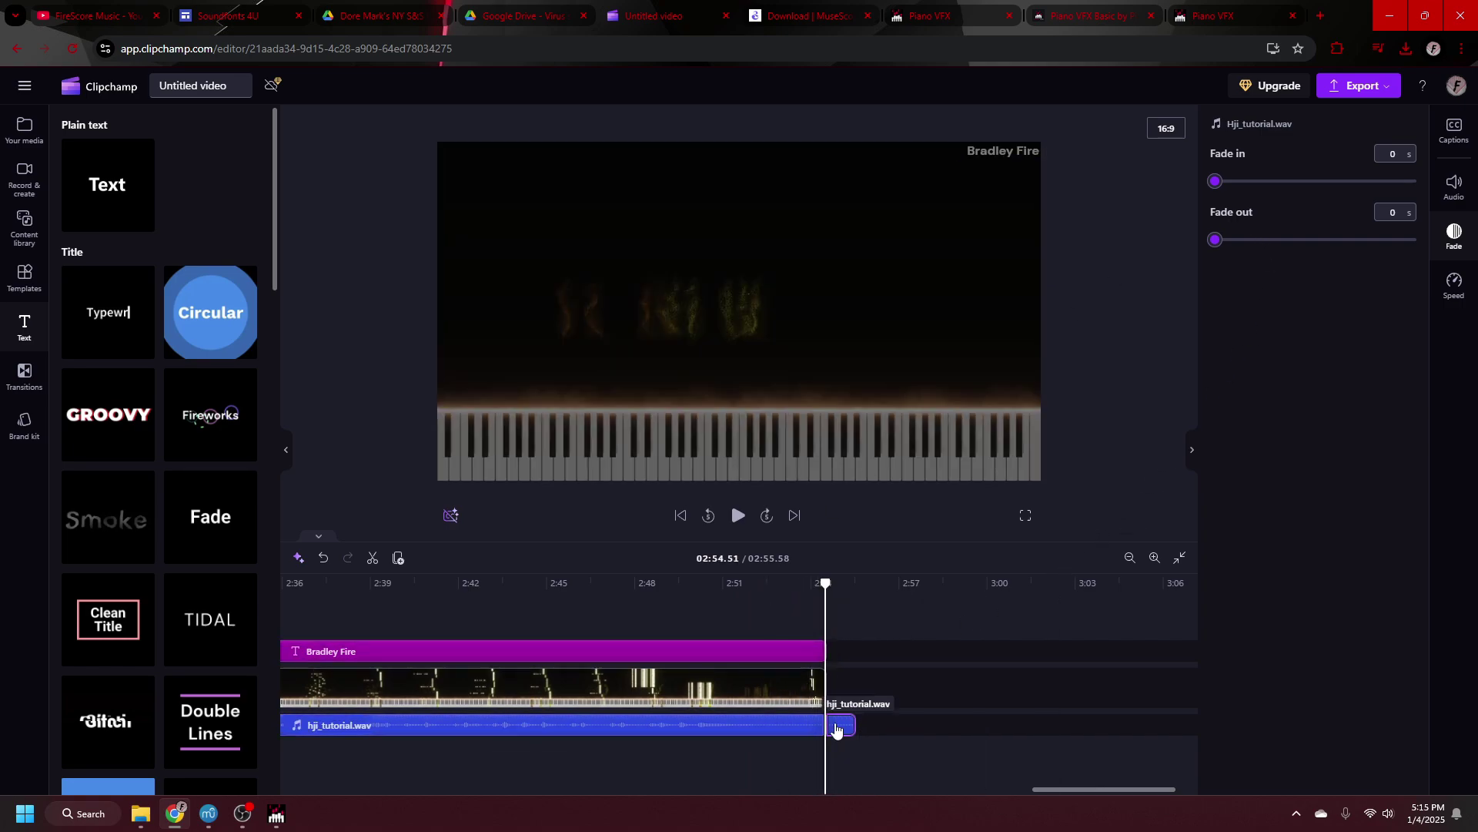
key(Delete)
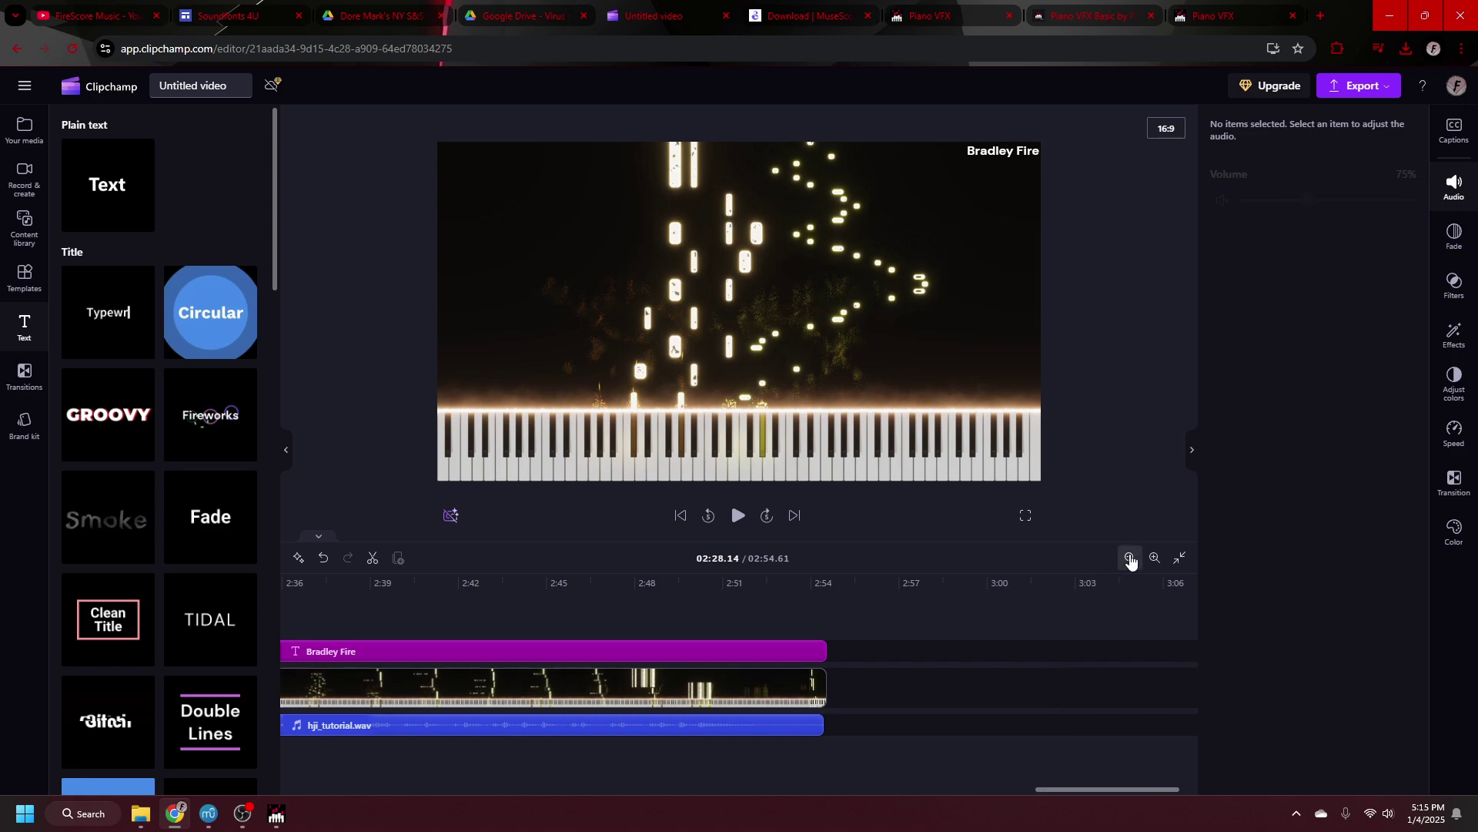
click(1130, 559)
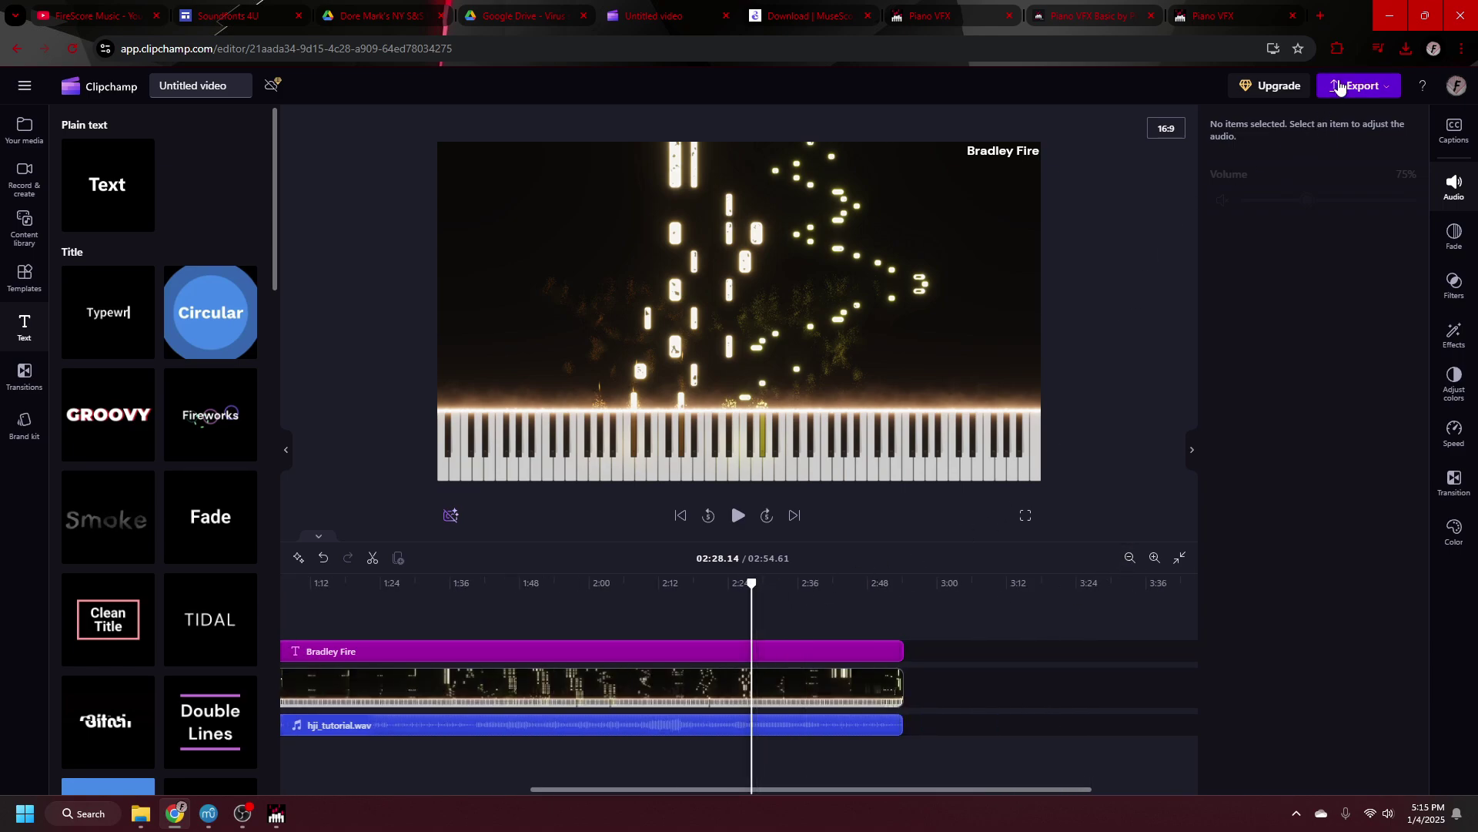
Rename the project to Piano and export it at 1080p
click(1340, 88)
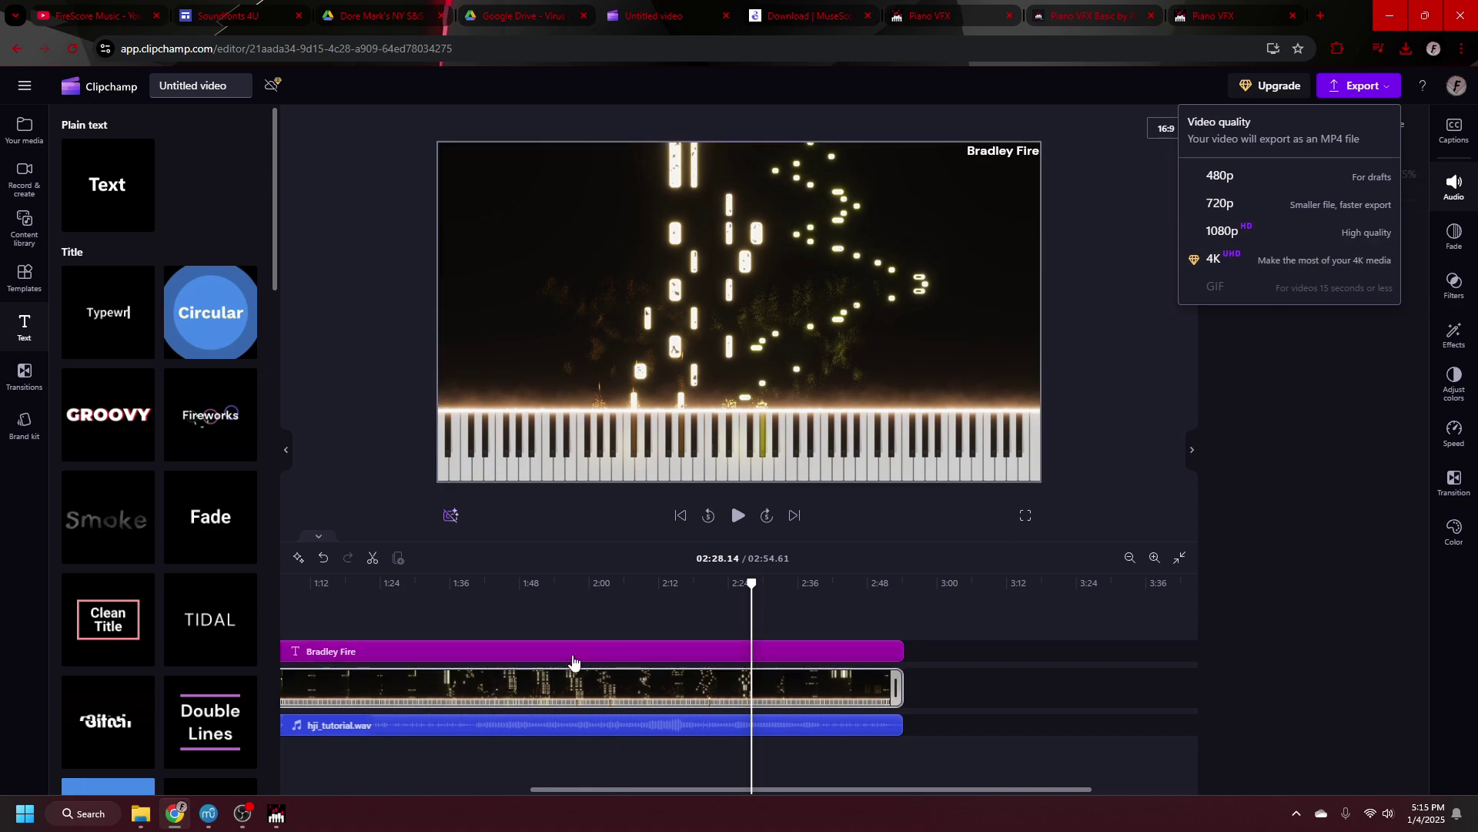
drag(752, 582, 800, 593)
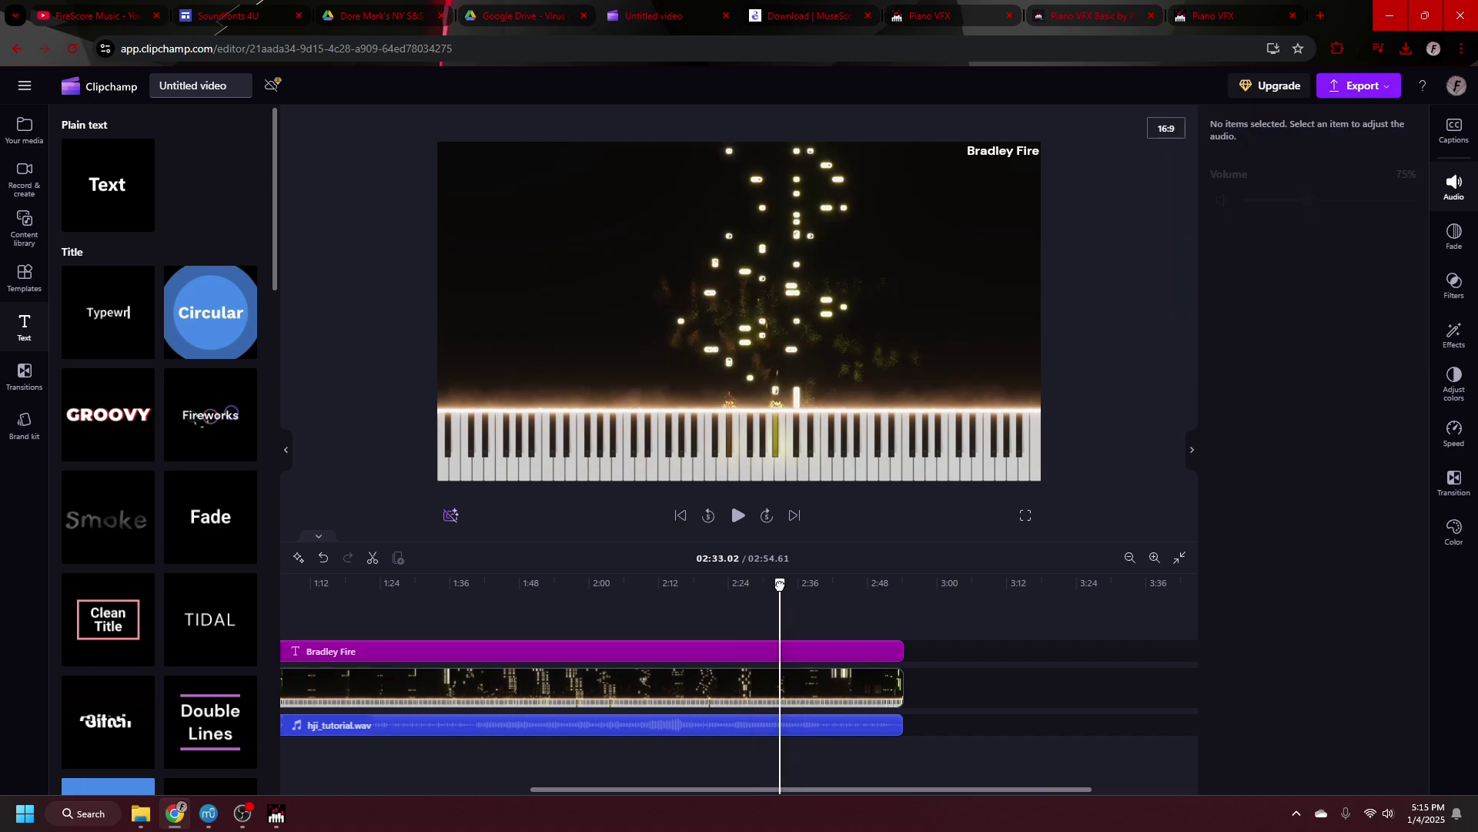
click(1359, 86)
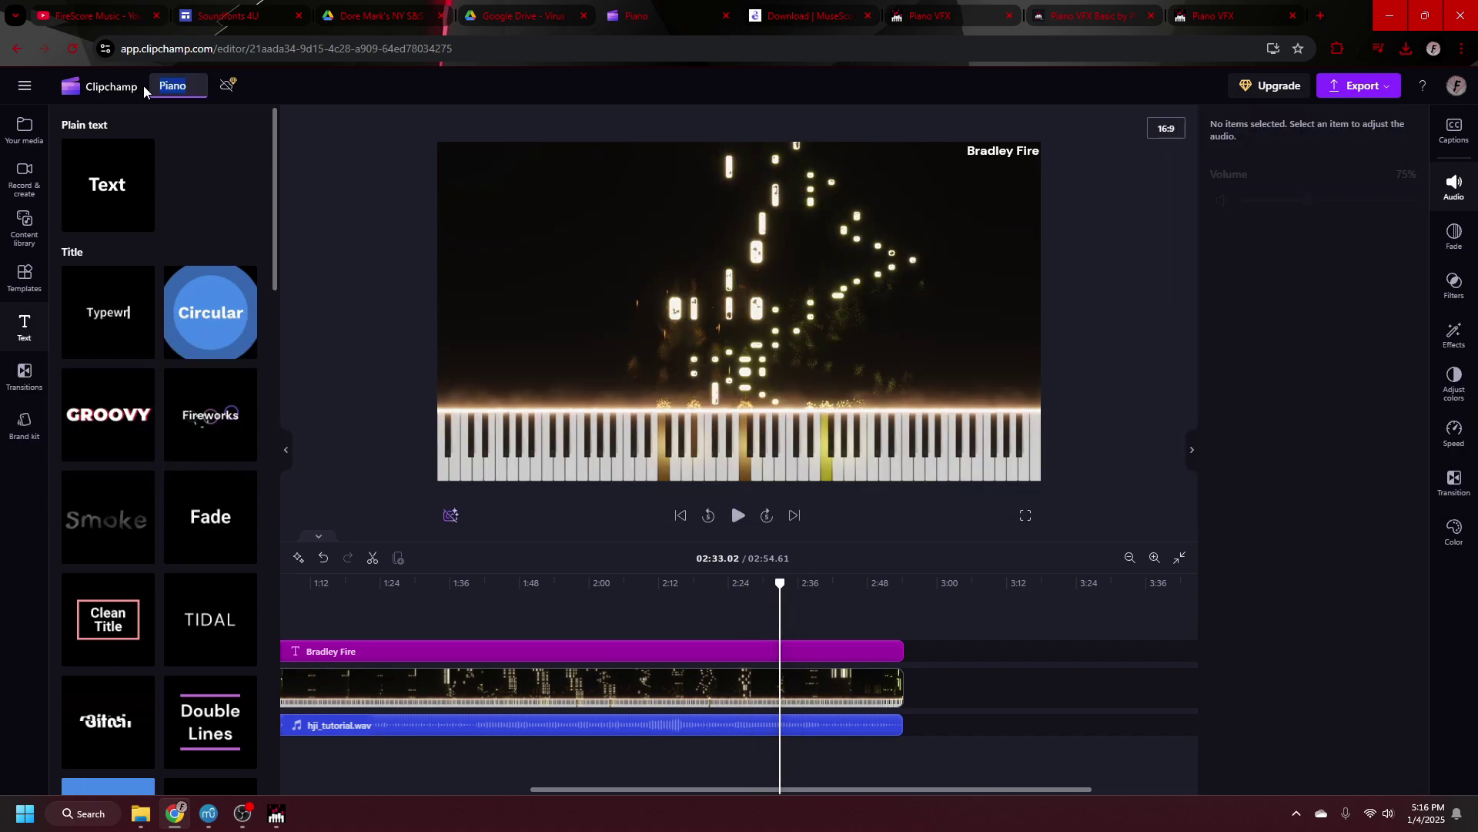
click(154, 83)
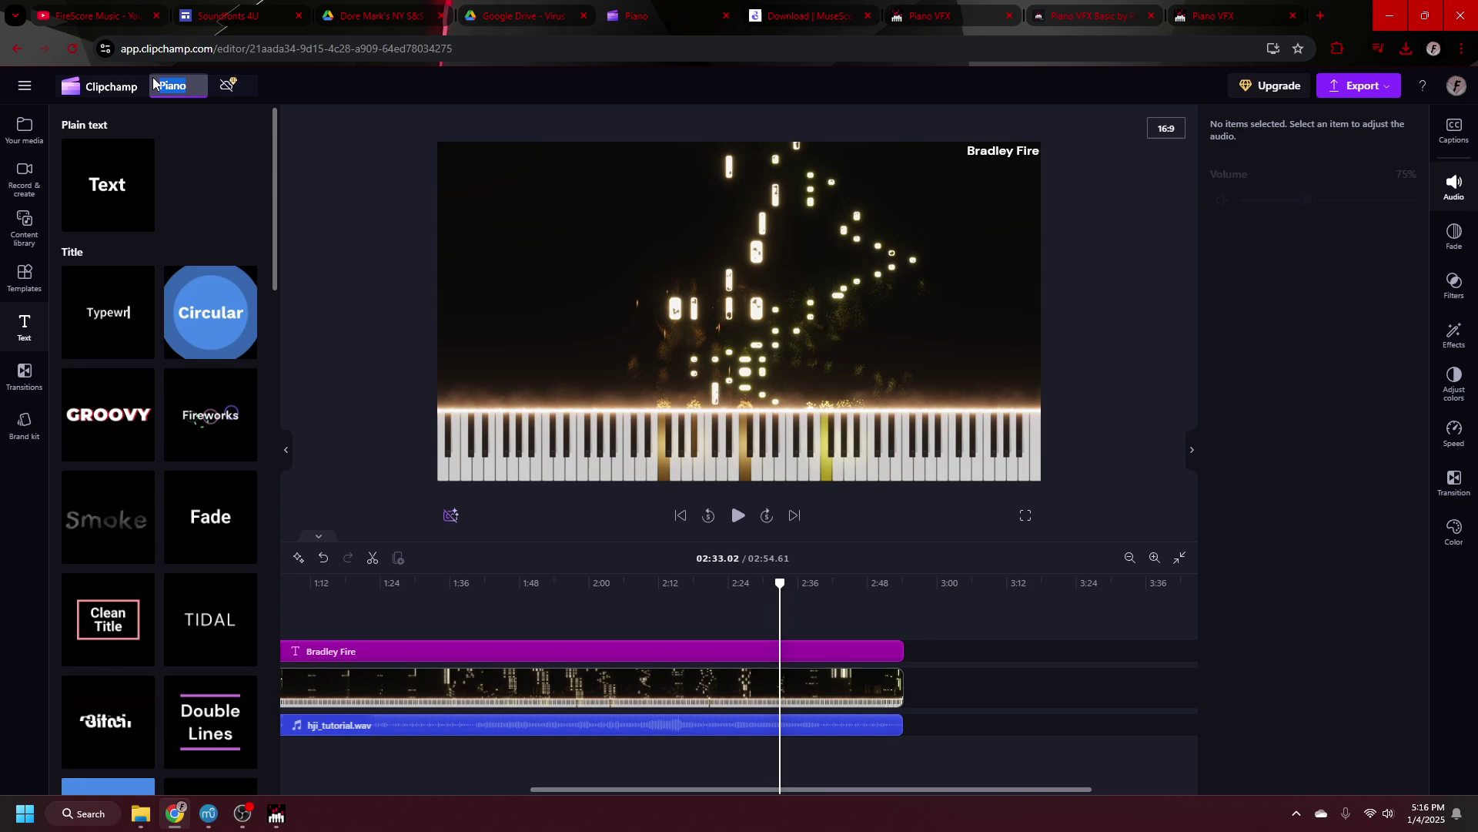
click(1360, 86)
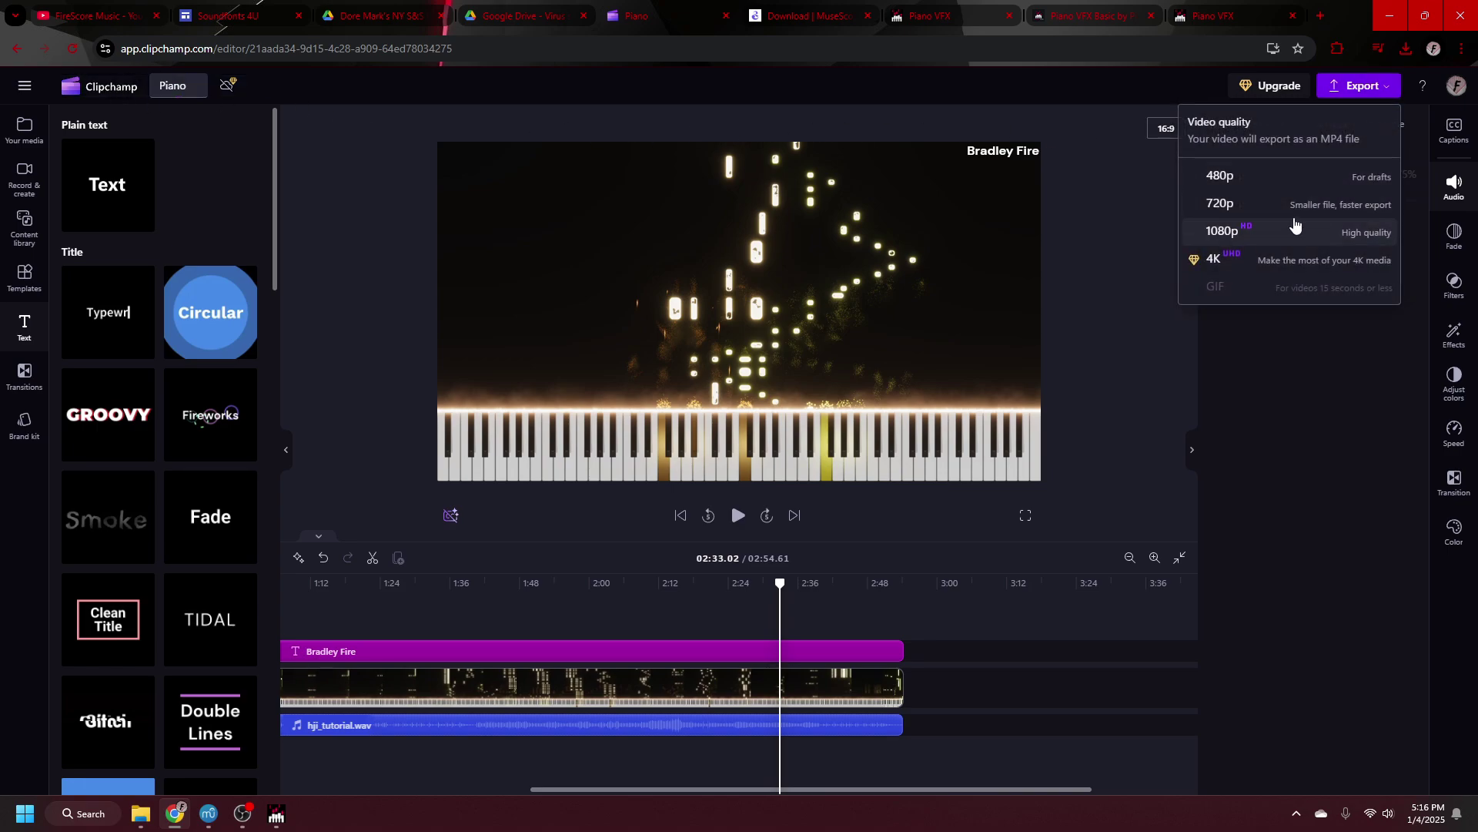
click(1302, 231)
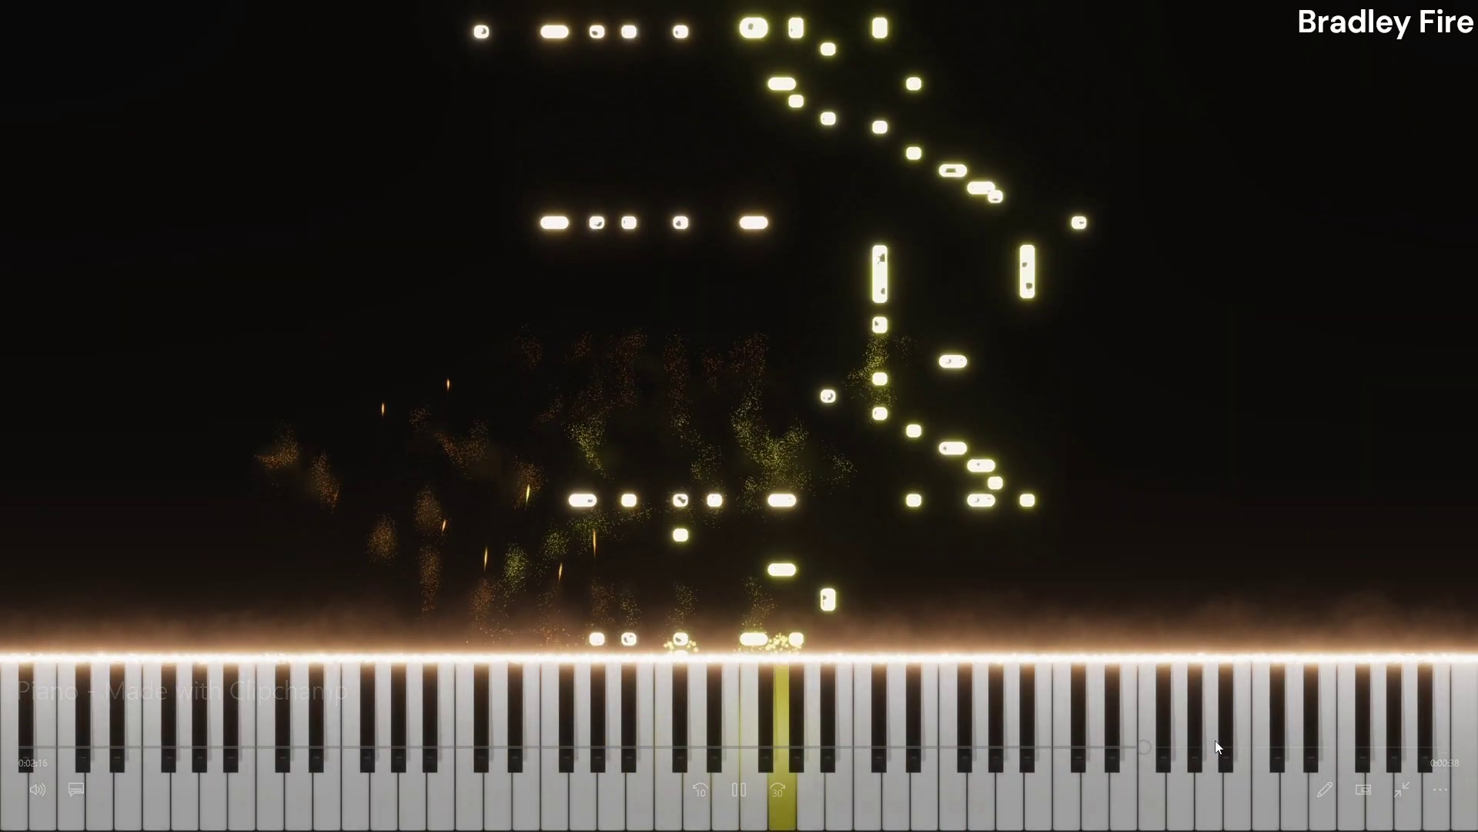
Skip to the faded ending of the exported Piano video, then exit full screen
click(1366, 747)
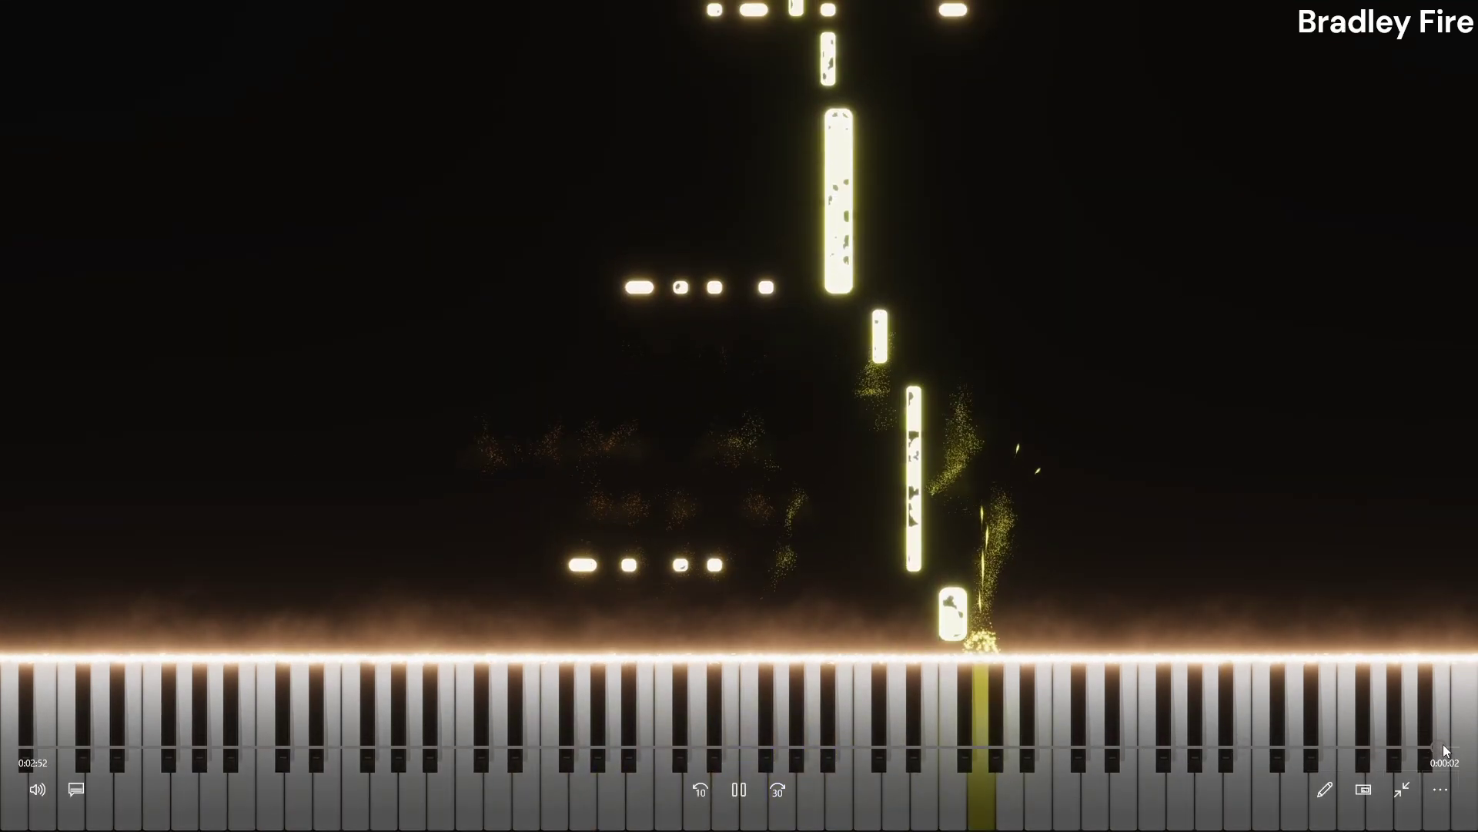
click(1443, 746)
key(Escape)
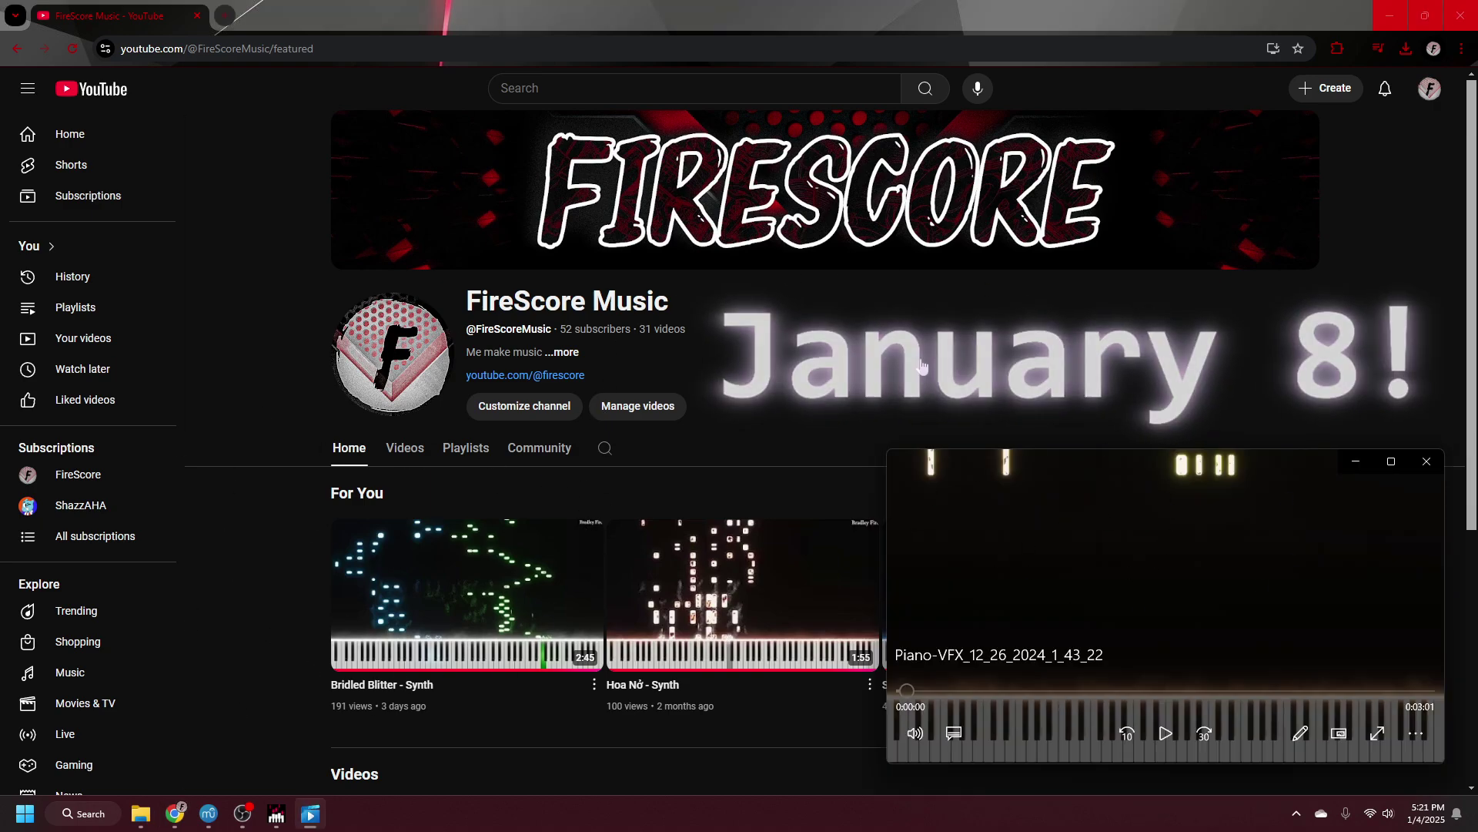
Browse to FireScore Music's Videos tab, showing 'Bridled Blitter - Synth' as the latest upload
click(528, 375)
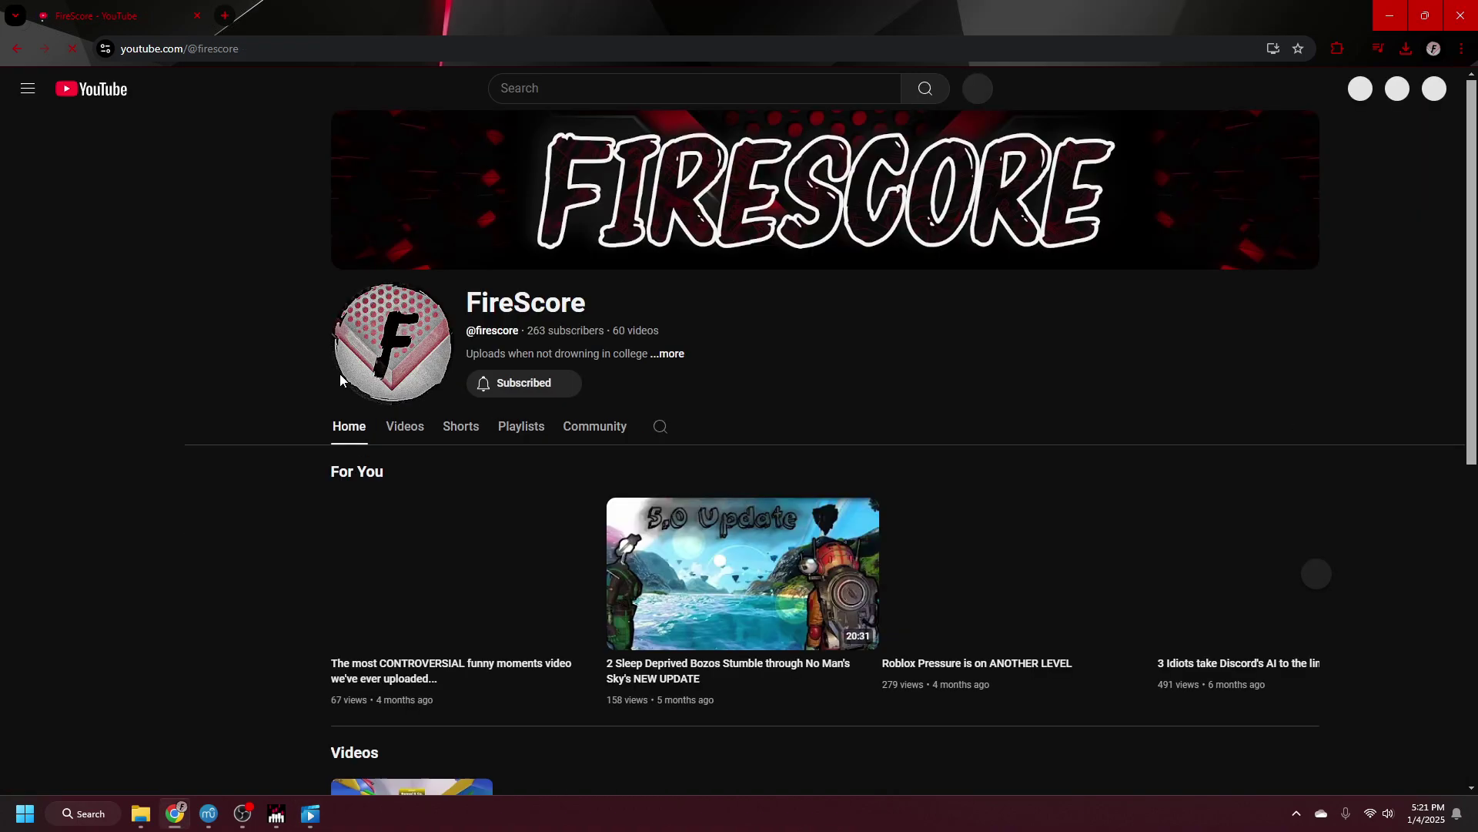
click(407, 426)
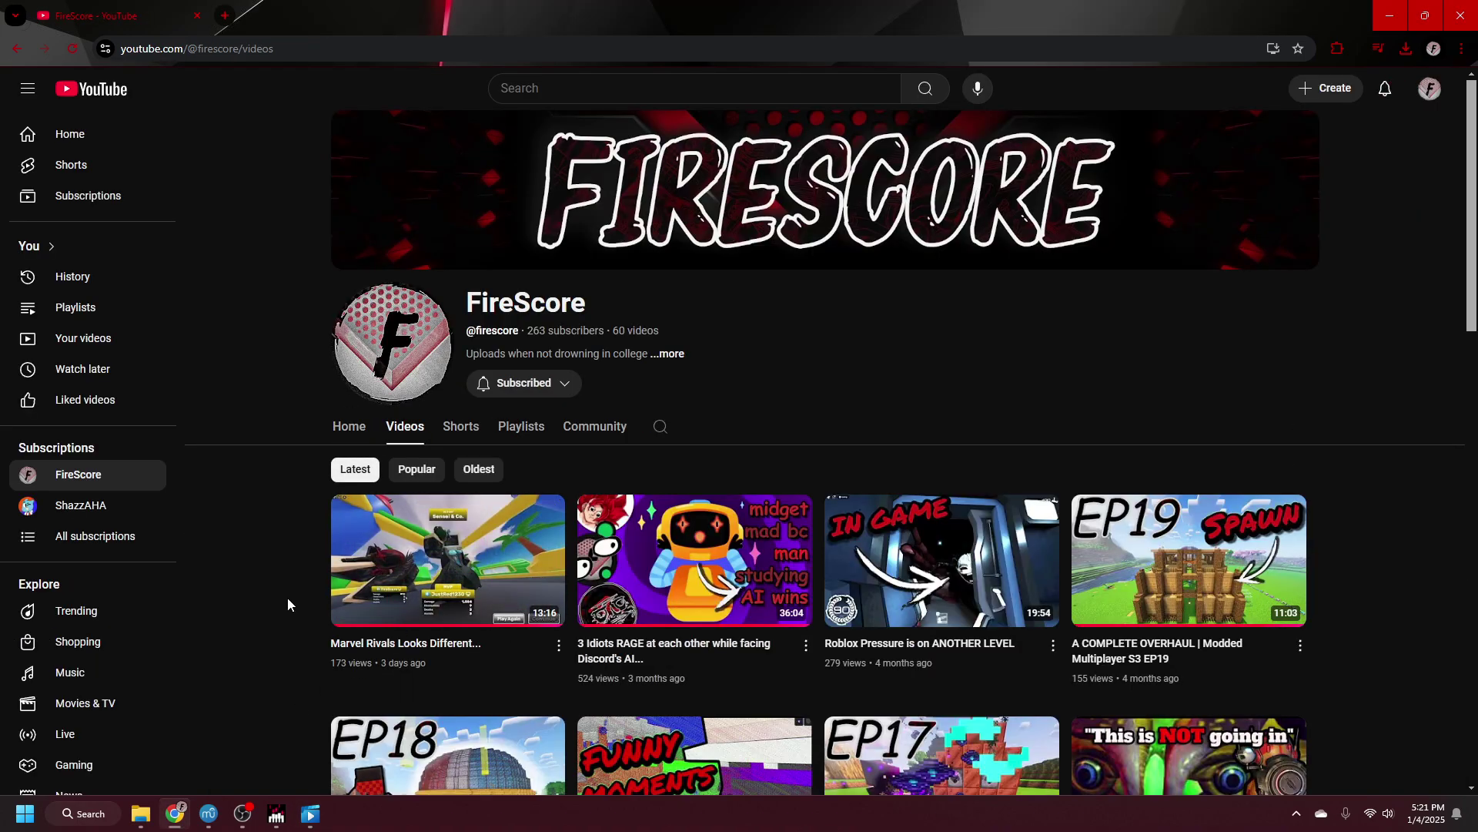
click(16, 49)
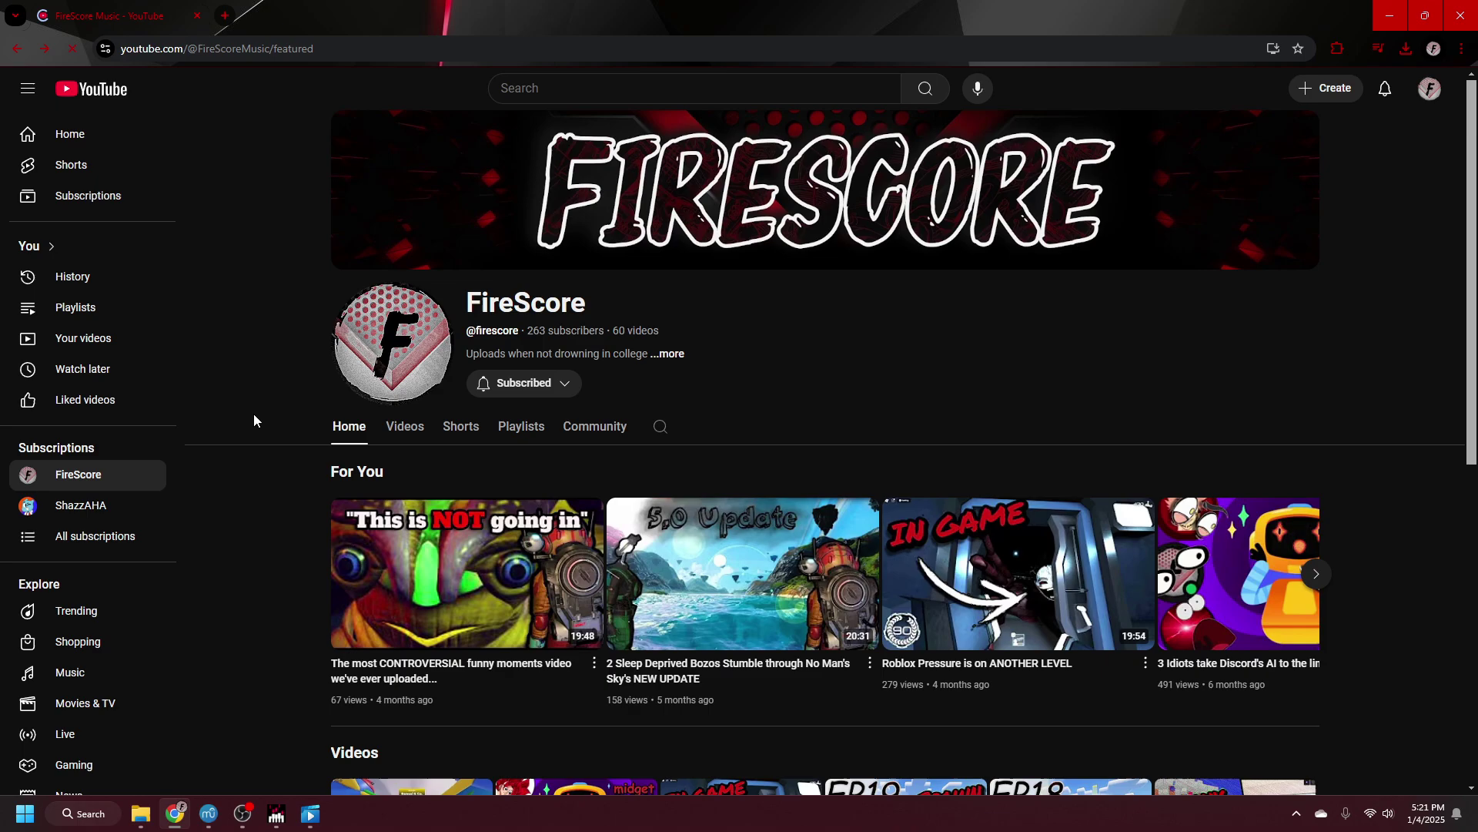
click(402, 452)
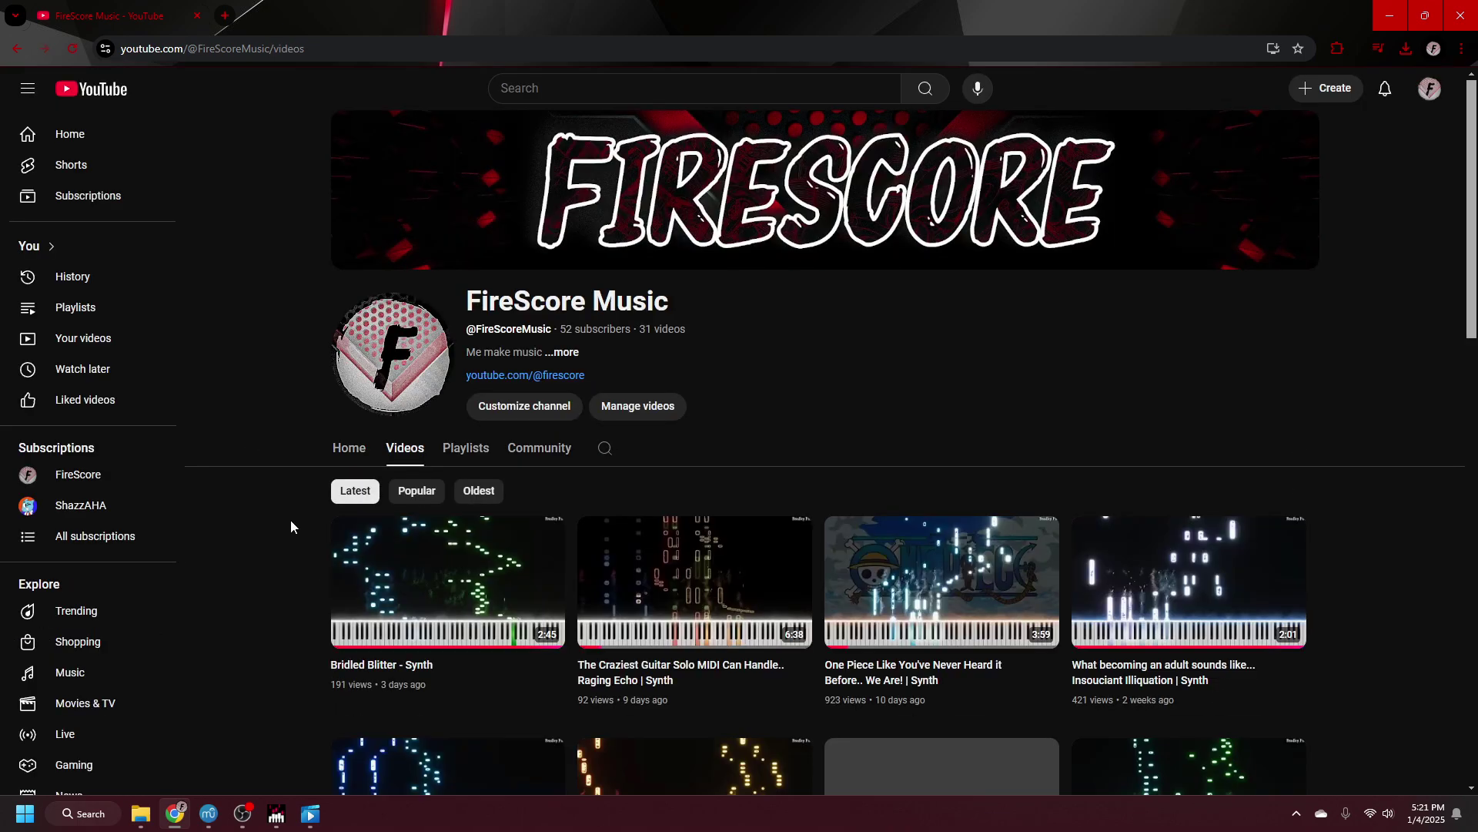